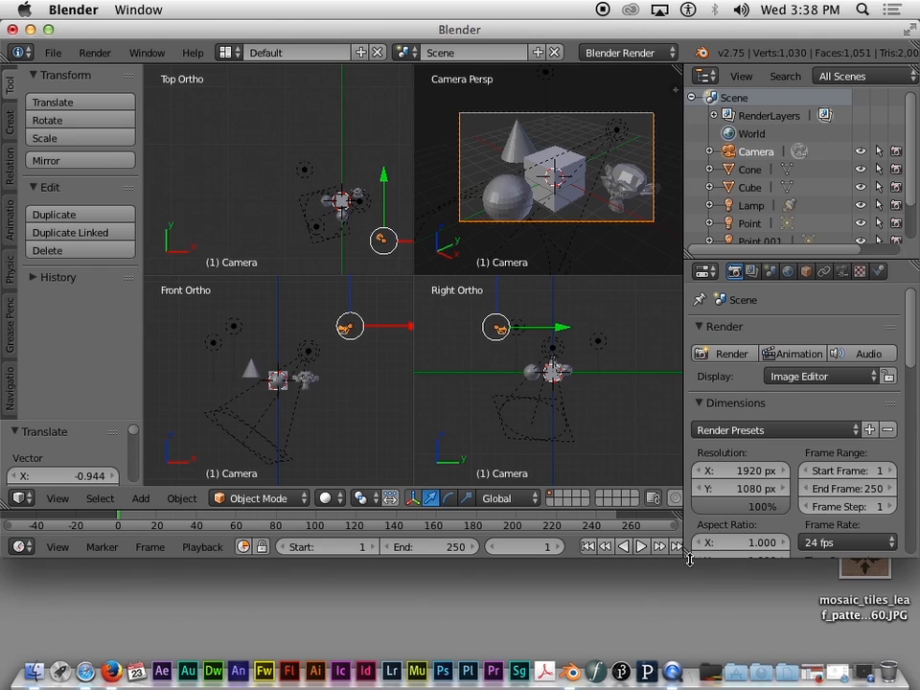
# Enlarge the application window and select the Lamp, Point and Point.001 lights in turn to locate each one in the viewports.
pyautogui.moveTo(689, 560); pyautogui.dragTo(690, 606)
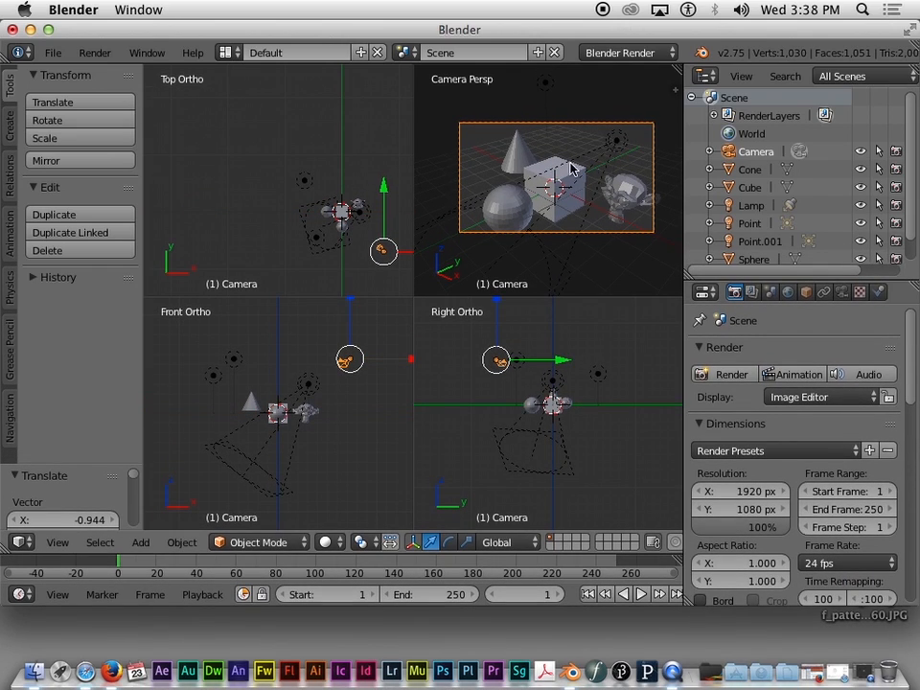
pyautogui.rightClick(305, 187)
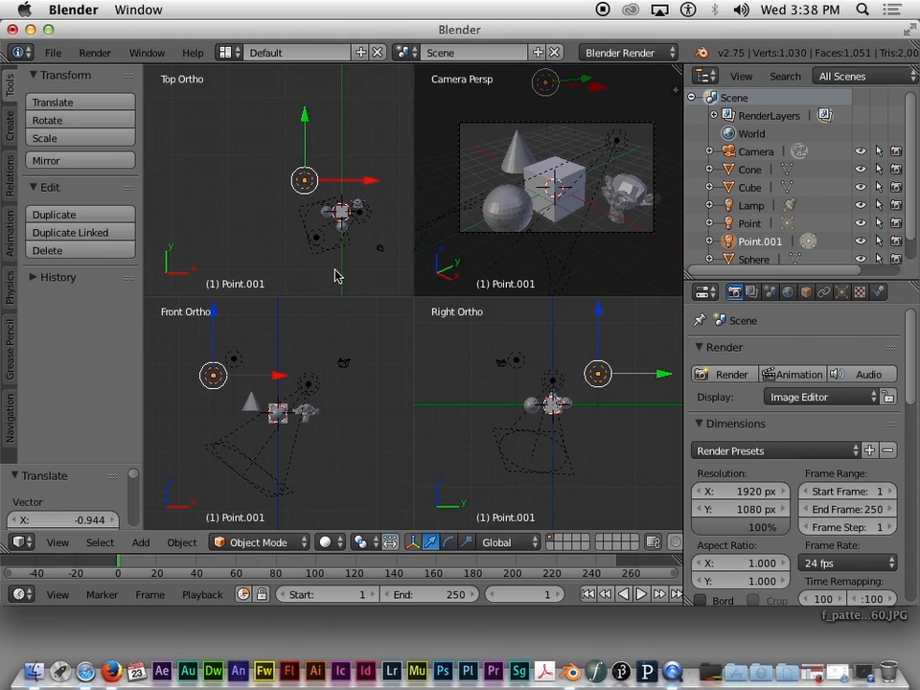
pyautogui.click(749, 225)
pyautogui.click(750, 206)
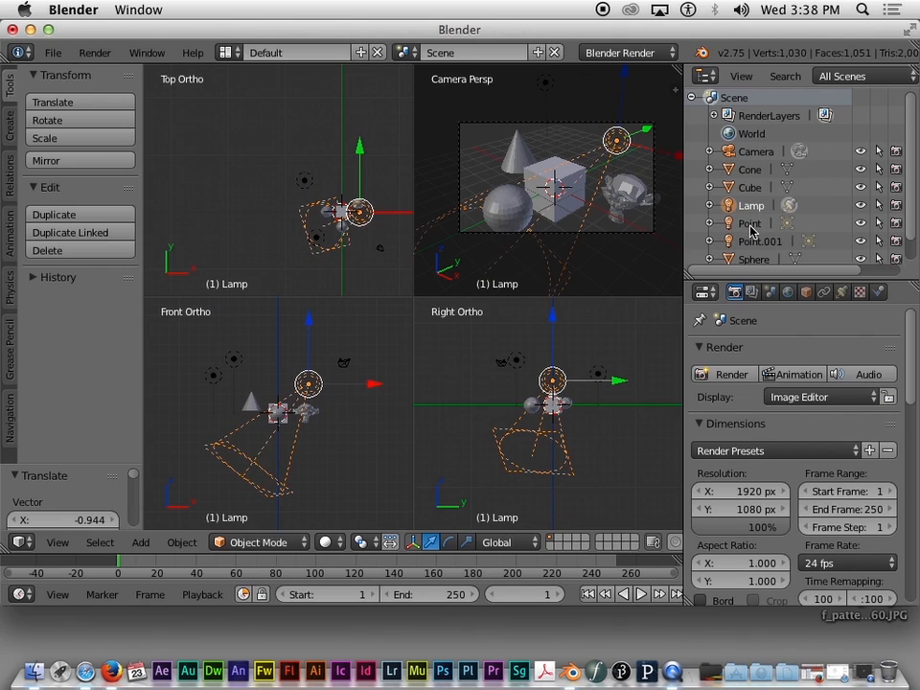
pyautogui.click(755, 240)
pyautogui.click(753, 223)
pyautogui.click(750, 207)
pyautogui.click(750, 224)
pyautogui.click(756, 241)
pyautogui.scroll(-1, 911, 214)
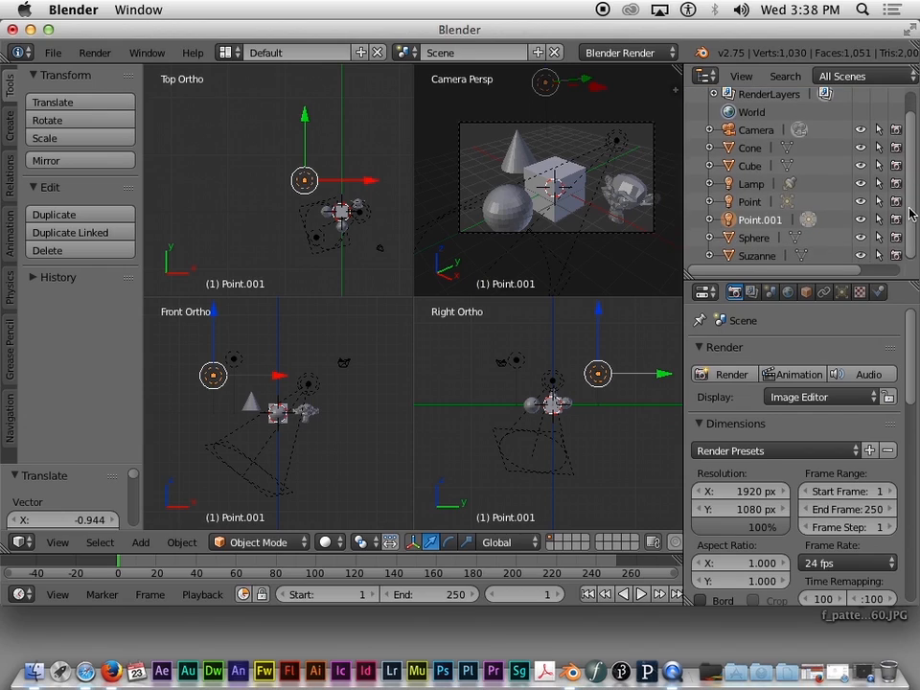
pyautogui.click(731, 183)
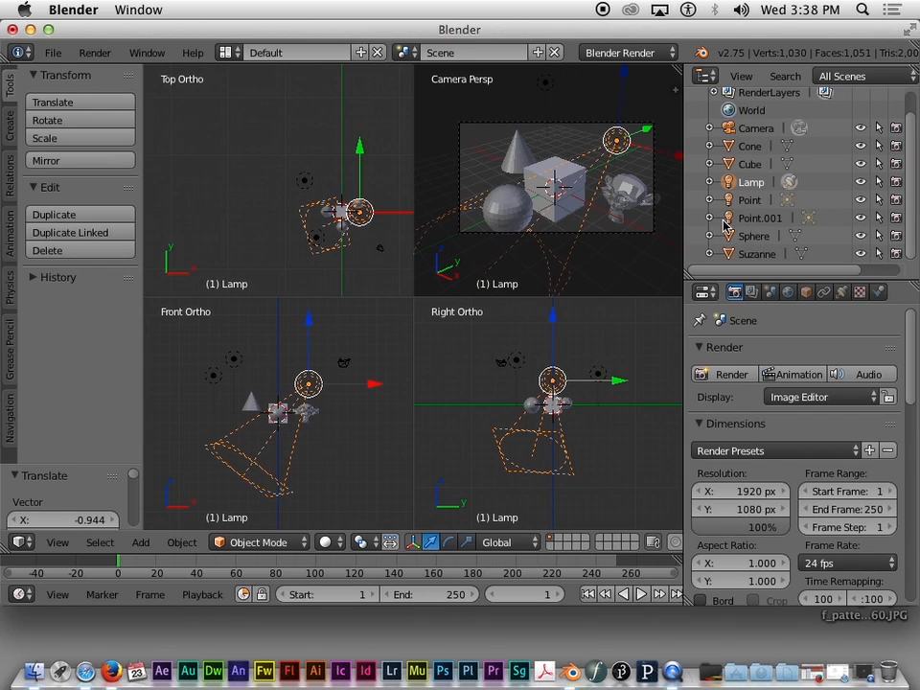
# Delete the Point.001 and Lamp lights from the scene.
pyautogui.click(755, 219)
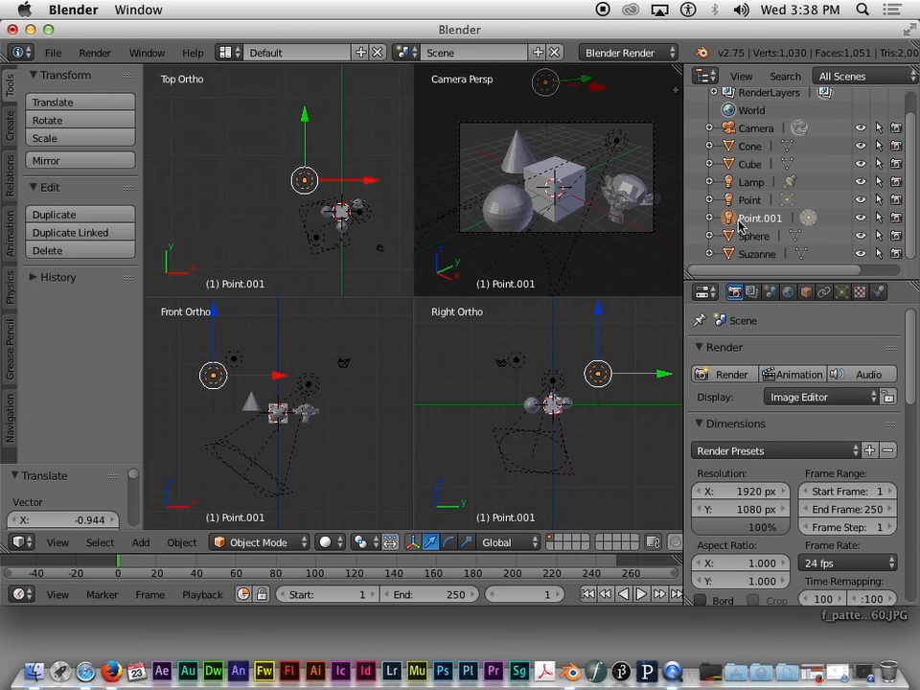
pyautogui.press('x')
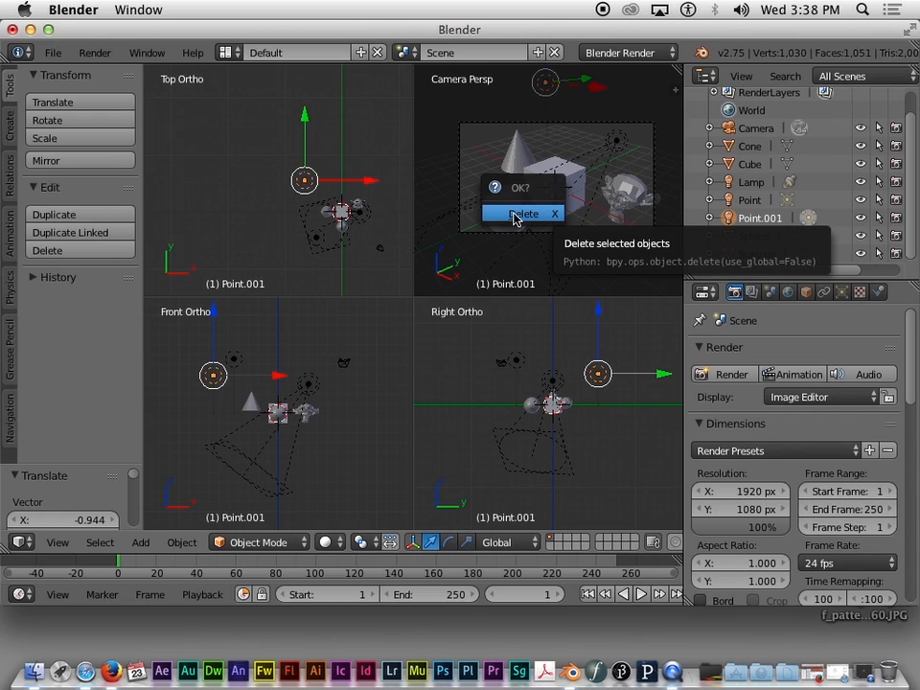
pyautogui.click(514, 215)
pyautogui.click(747, 201)
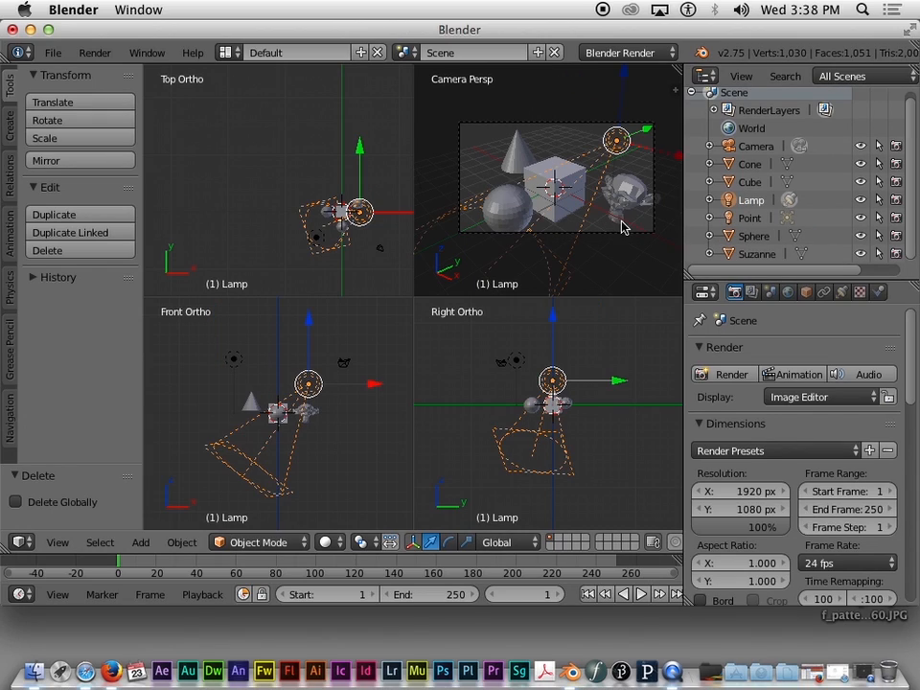
pyautogui.press('x')
pyautogui.click(543, 213)
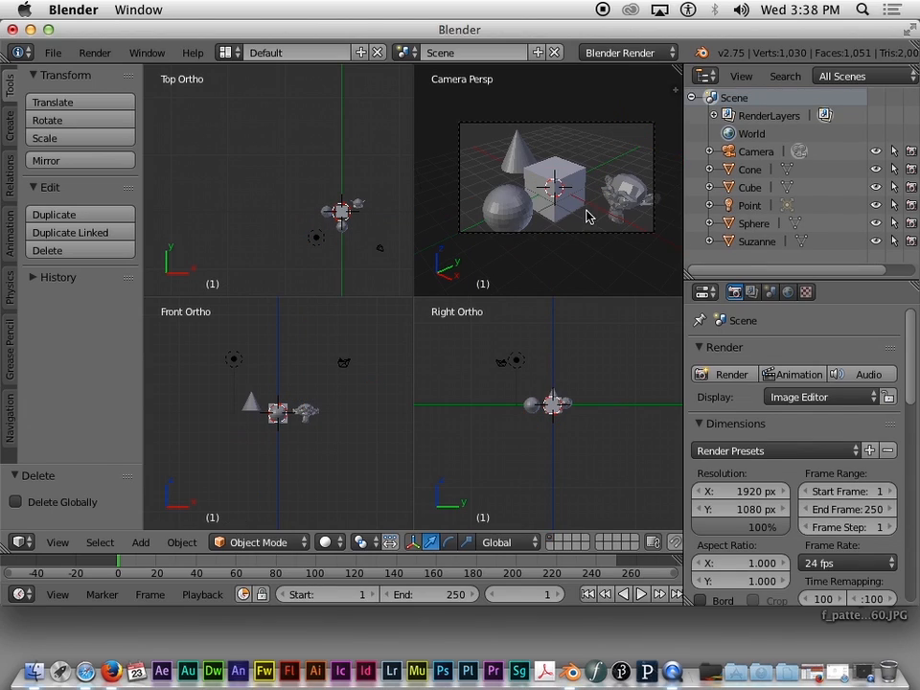
# Move the remaining Point lamp along Y until it lines up with the objects, and raise it slightly along Z.
pyautogui.click(749, 205)
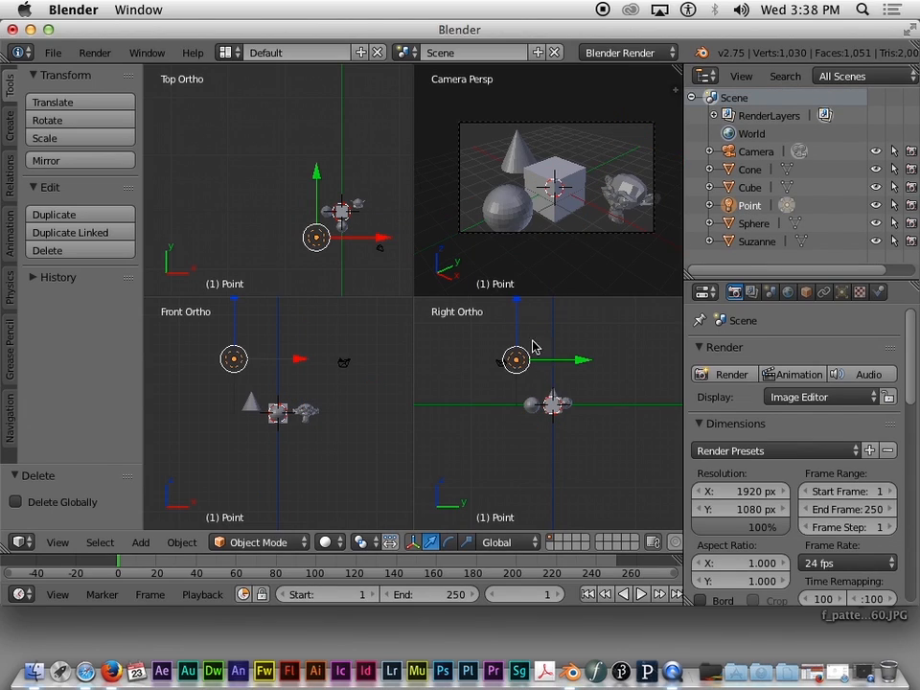
pyautogui.moveTo(520, 308)
pyautogui.mouseDown()
pyautogui.moveTo(516, 495)
pyautogui.moveTo(518, 314)
pyautogui.moveTo(525, 319)
pyautogui.mouseUp()
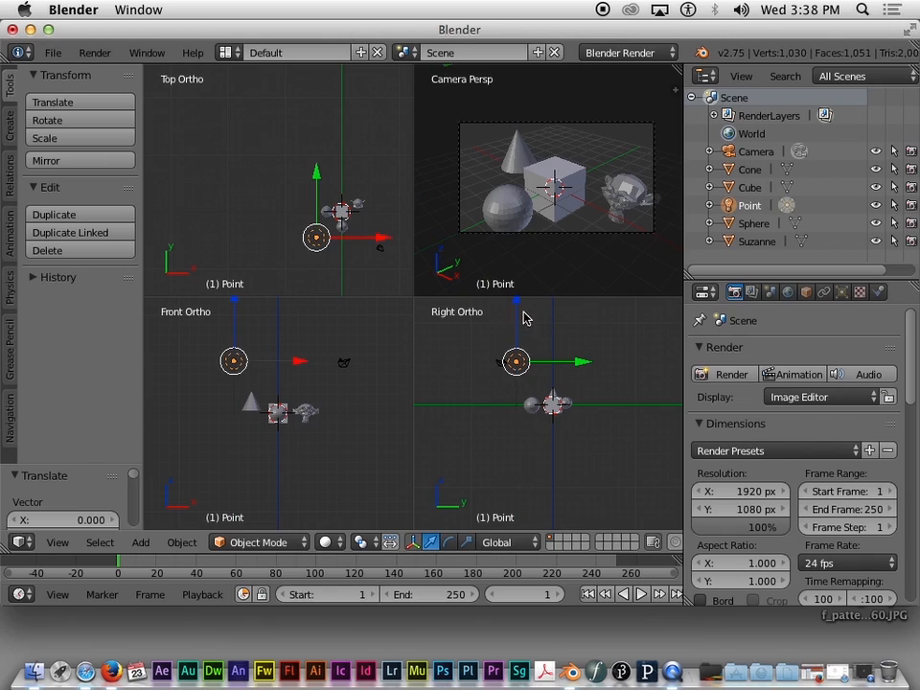
pyautogui.moveTo(579, 362); pyautogui.dragTo(610, 361)
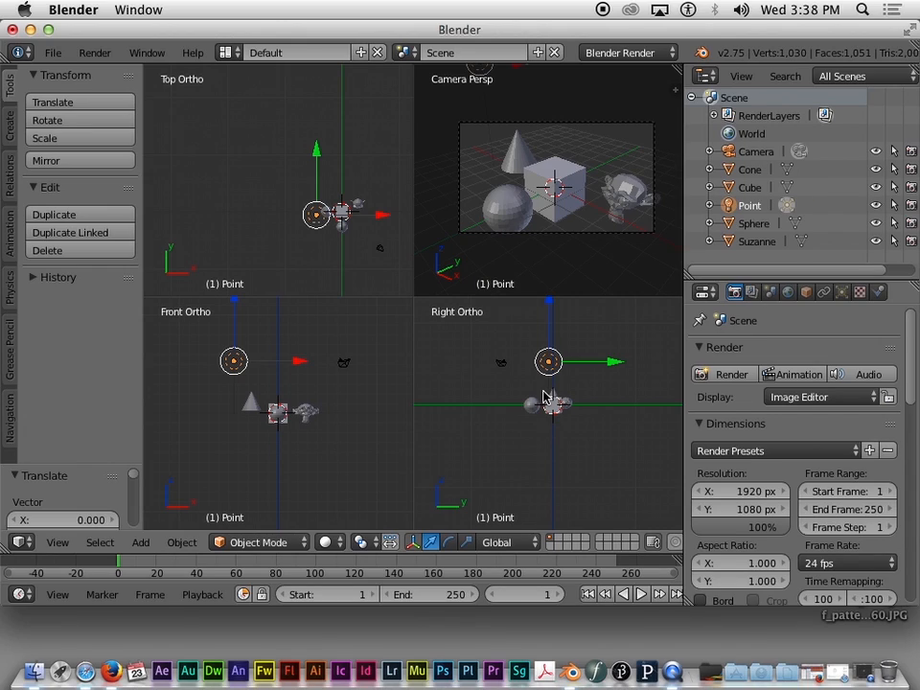
pyautogui.press('g')
pyautogui.press('z')
pyautogui.click(551, 311)
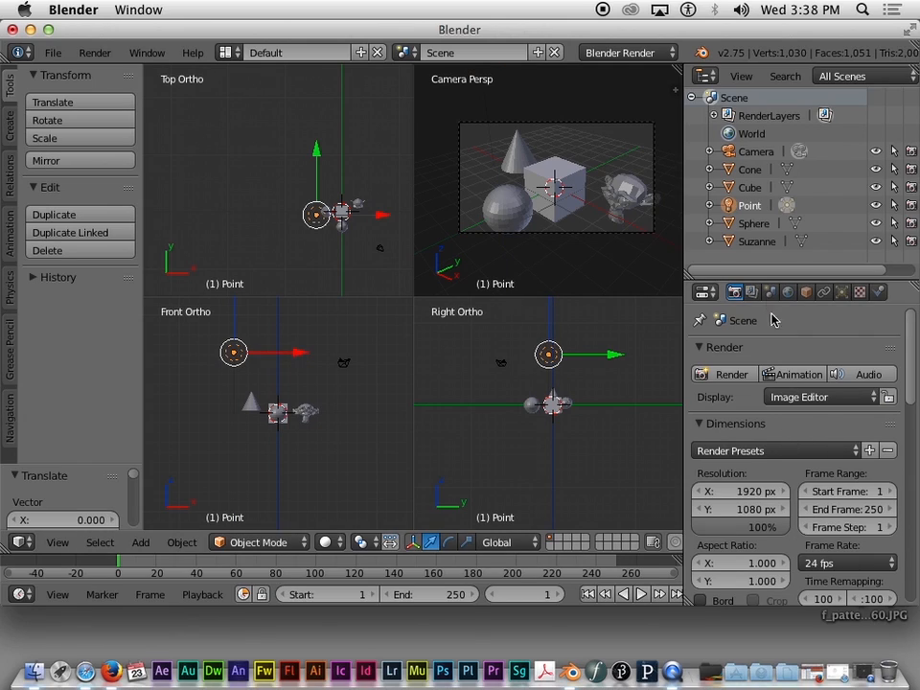
# Show the Point lamp's light settings and hide the lamp in the viewports.
pyautogui.click(841, 292)
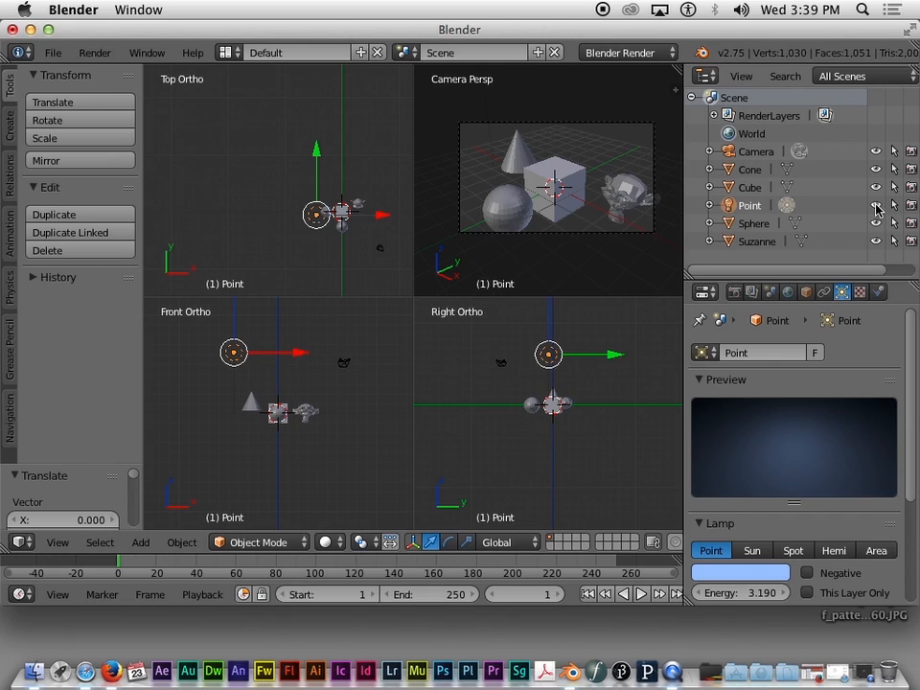
pyautogui.click(877, 206)
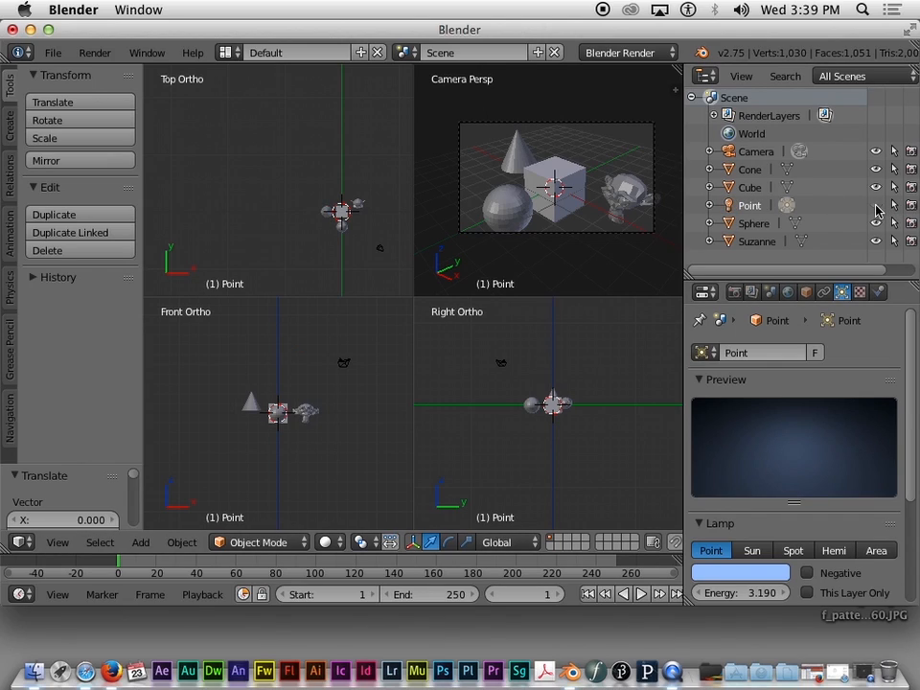
# Try adding a Spot lamp to the scene, and undo the addition.
pyautogui.click(142, 544)
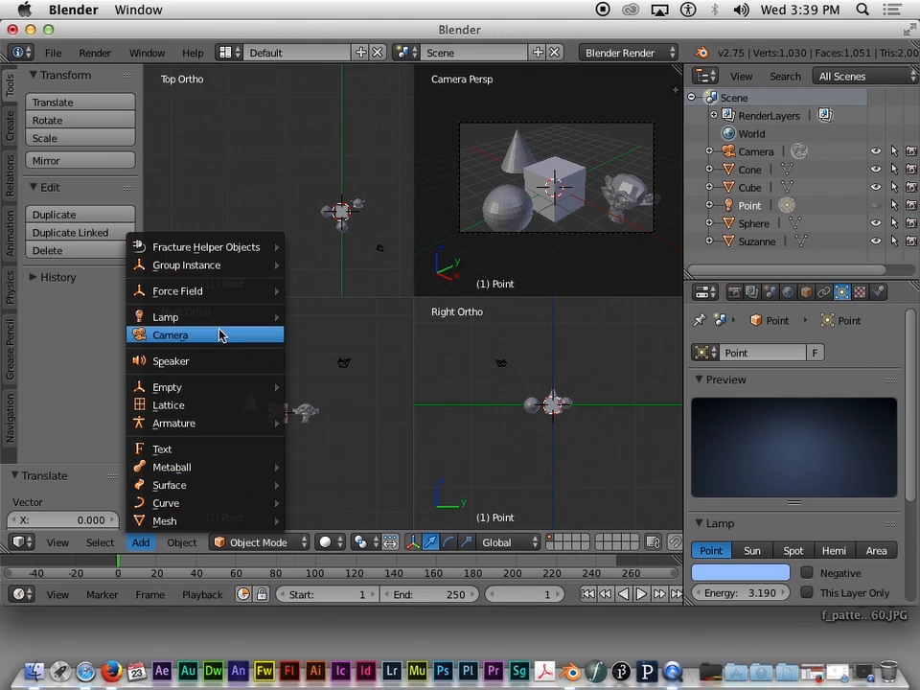
pyautogui.moveTo(217, 320)
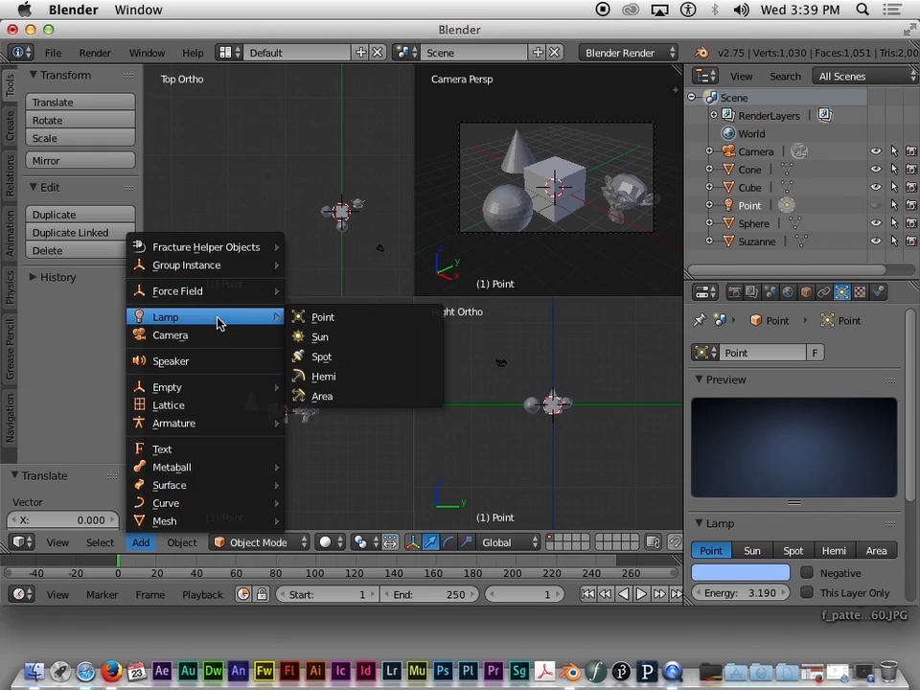
pyautogui.click(320, 358)
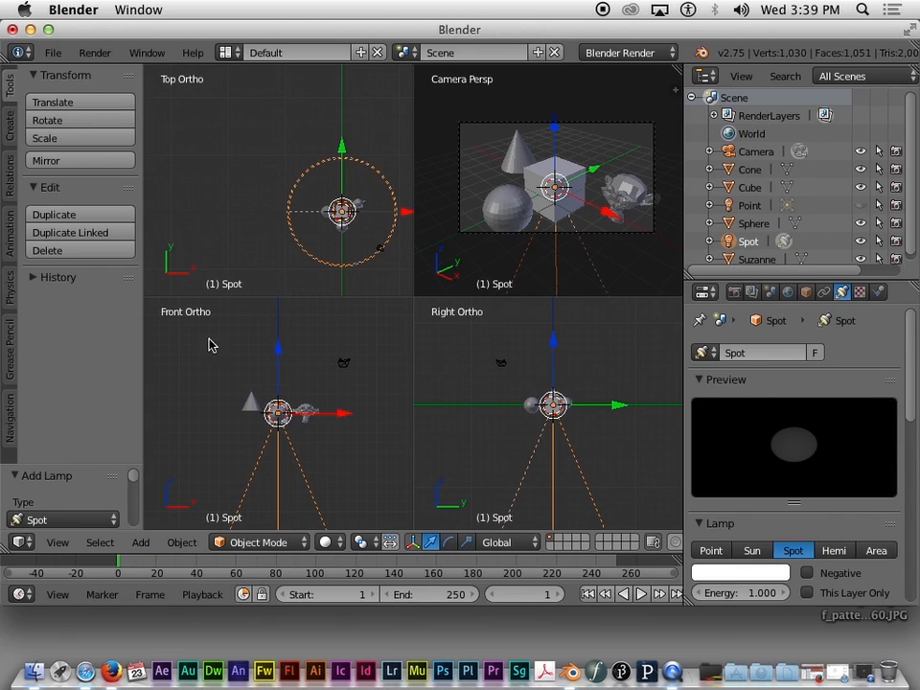
pyautogui.hotkey('ctrl', 'z')
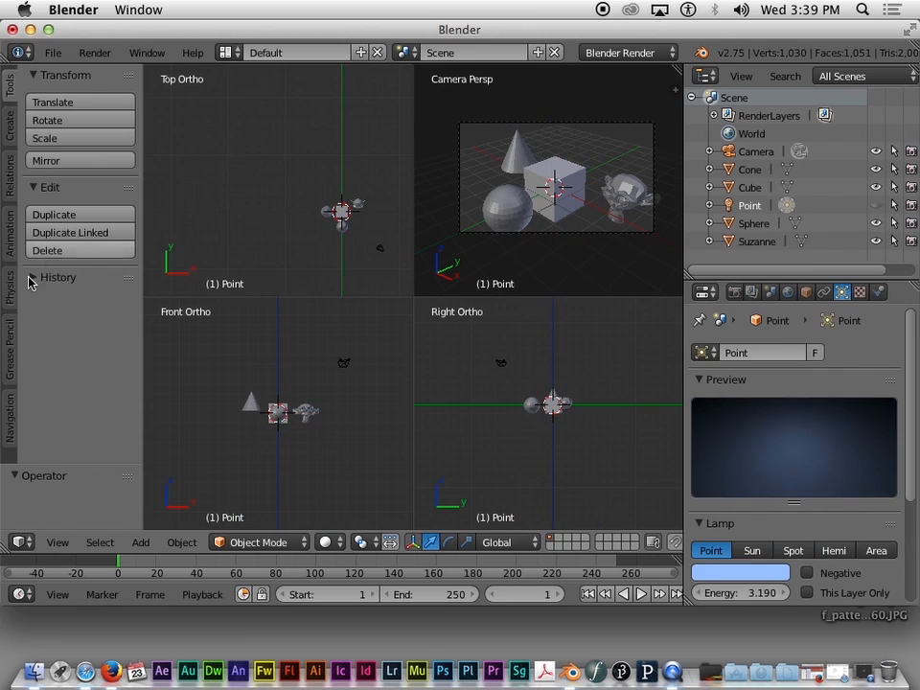
# Add a new Point lamp at the 3D cursor, and set the viewport shading to Material after trying Rendered.
pyautogui.click(140, 543)
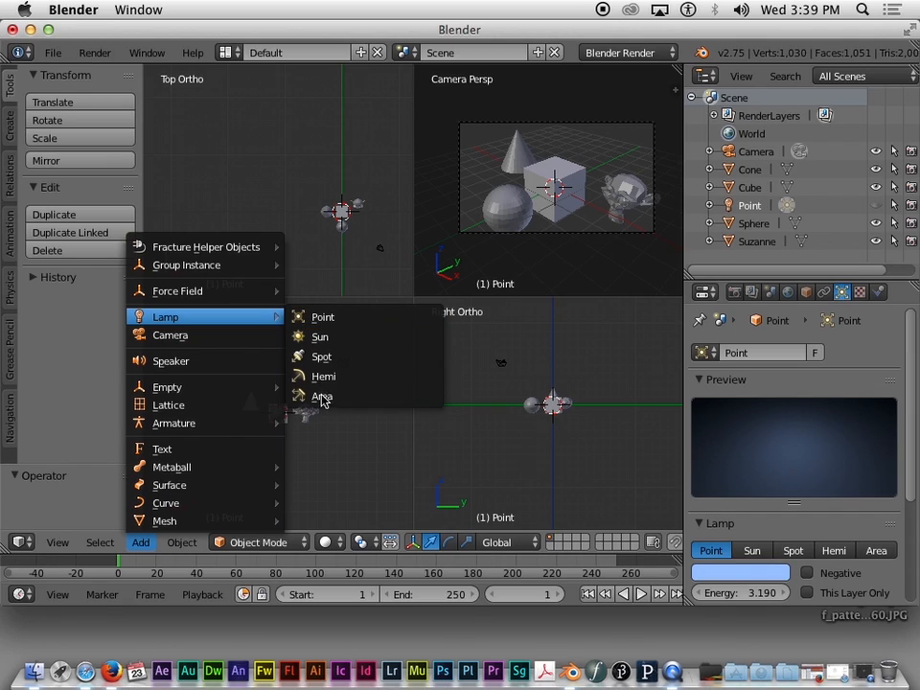
pyautogui.click(322, 320)
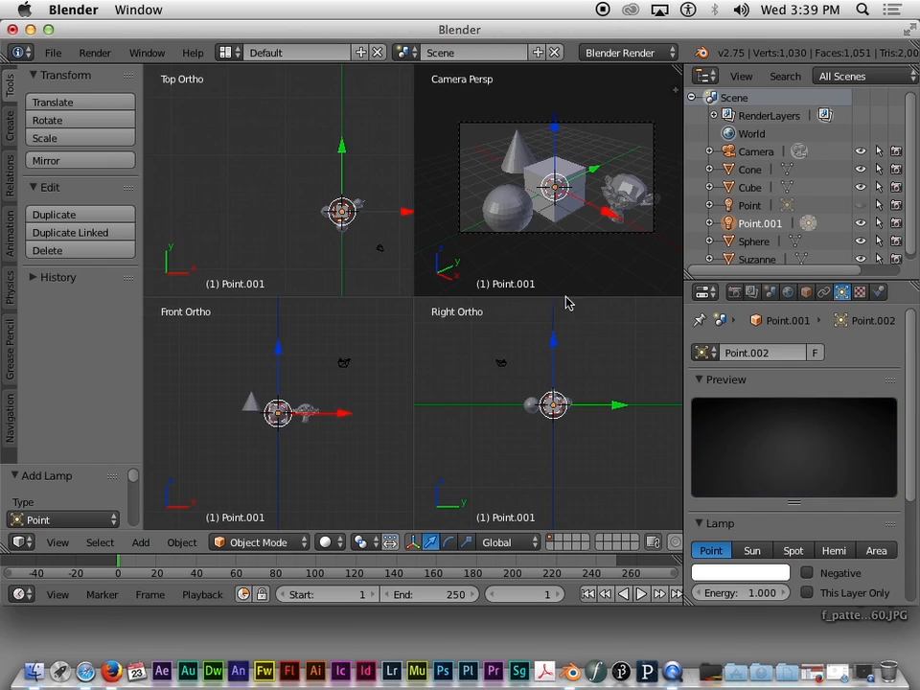
pyautogui.click(326, 542)
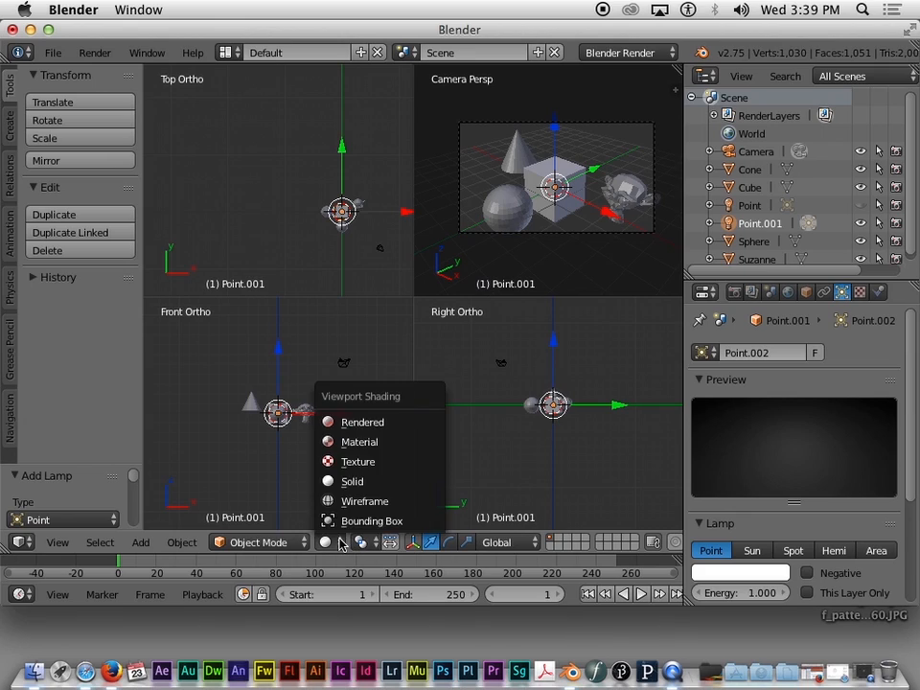
pyautogui.click(359, 423)
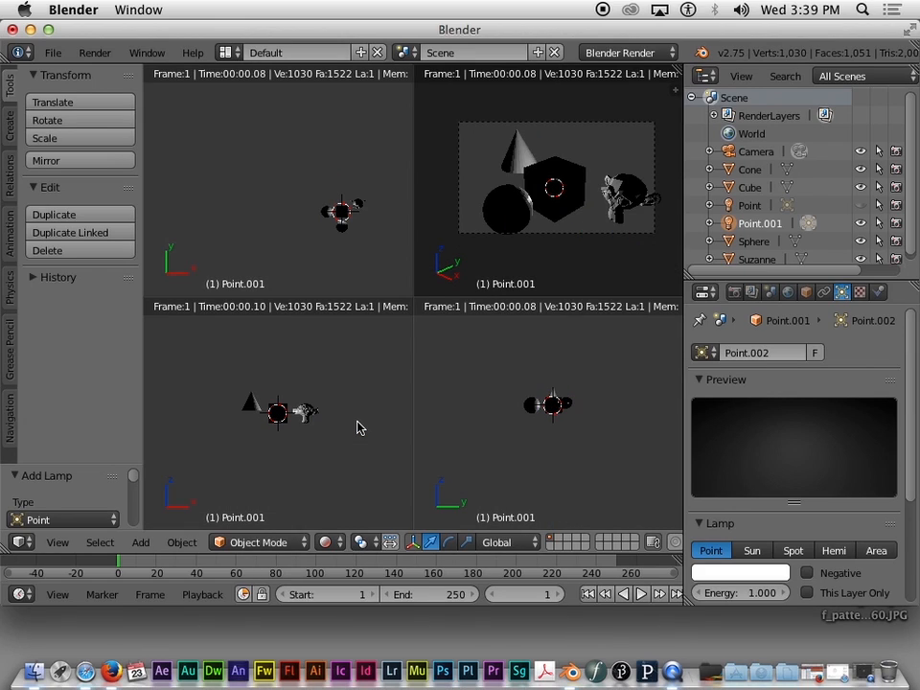
pyautogui.click(327, 542)
pyautogui.click(359, 442)
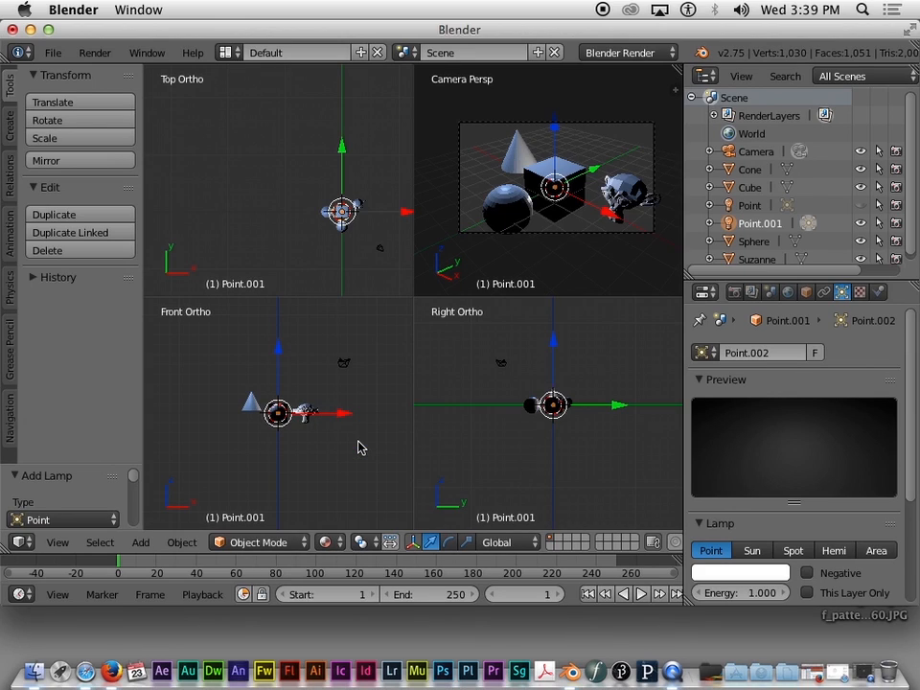
# Raise the new Point lamp along the Z axis to a position a short distance above the cube.
pyautogui.press('g')
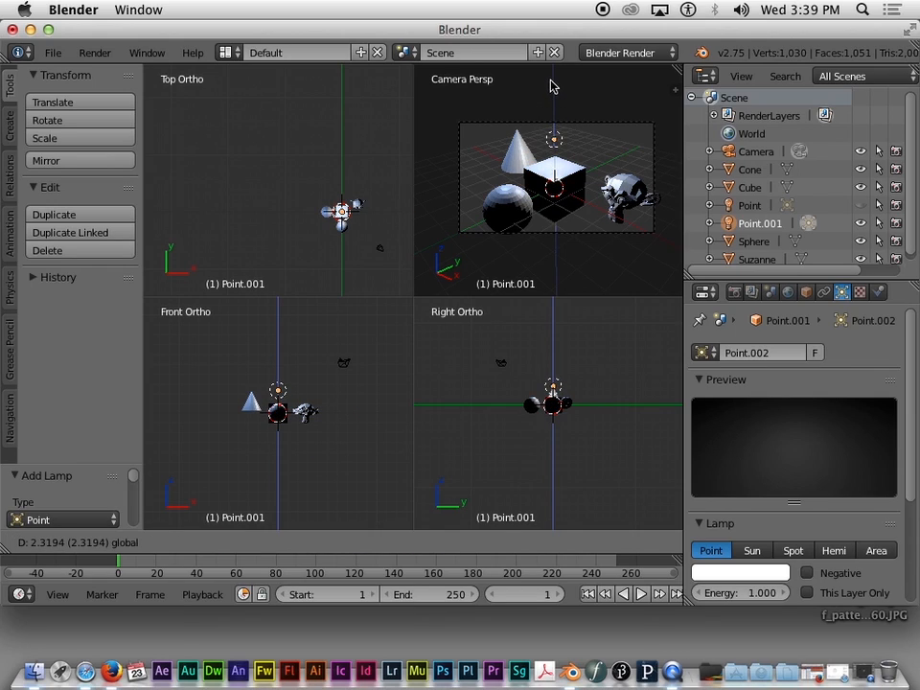
pyautogui.click(548, 76)
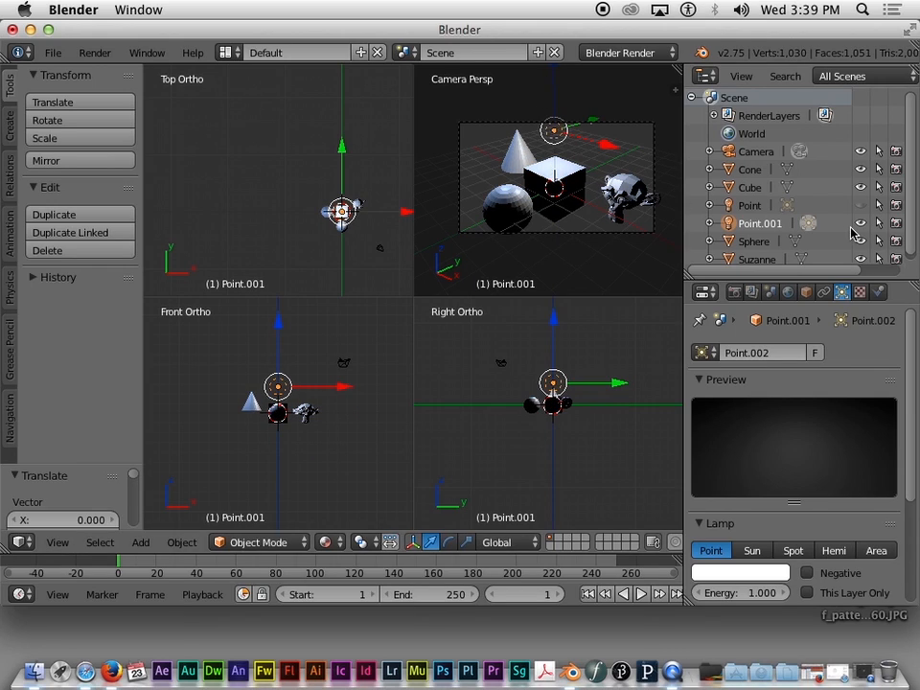
pyautogui.scroll(-1, 850, 233)
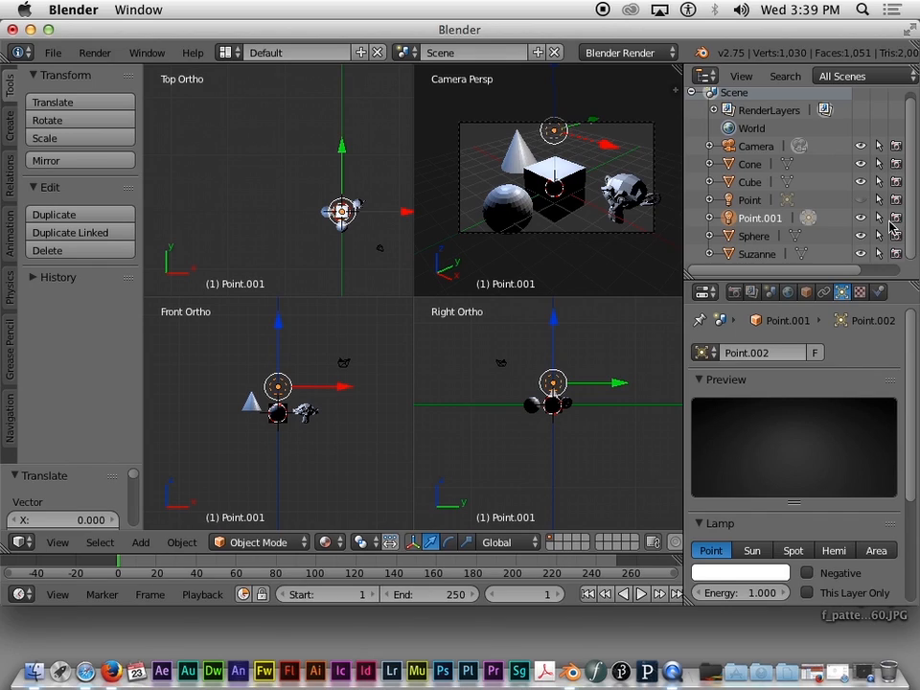
pyautogui.press('g')
pyautogui.click(548, 80)
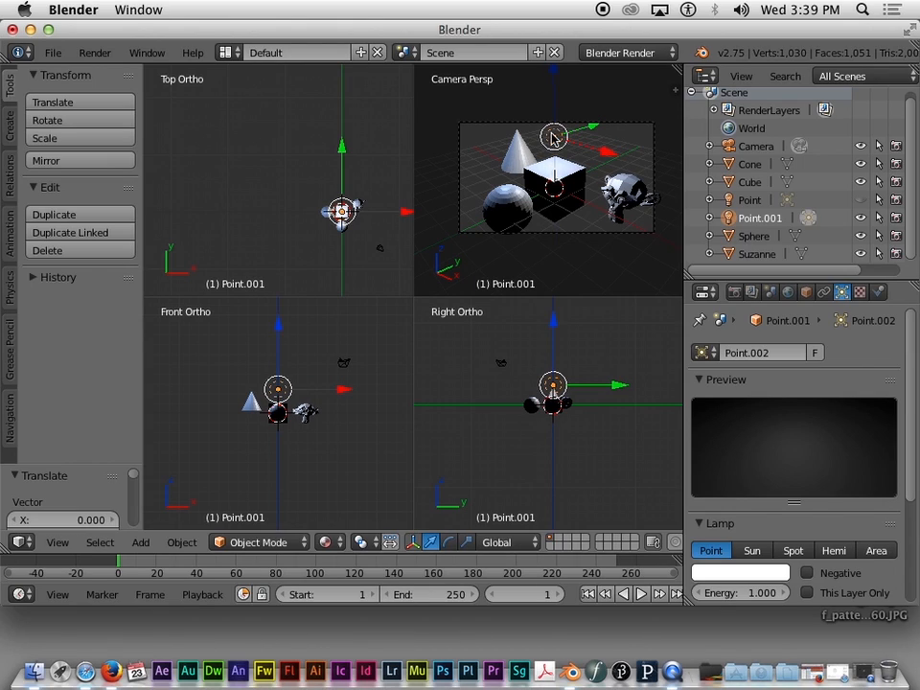
pyautogui.press('g')
pyautogui.press('z')
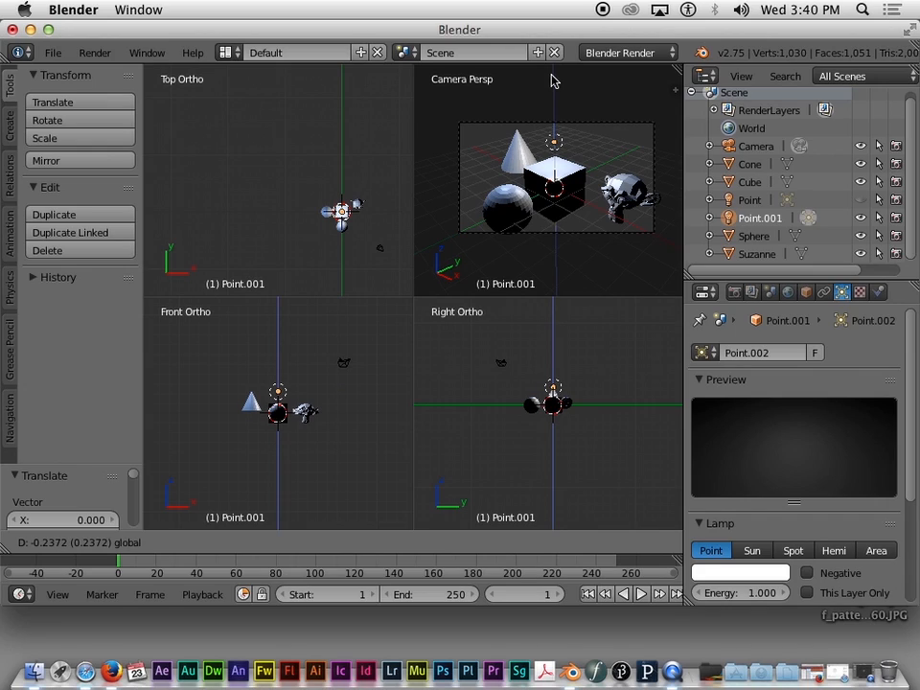
pyautogui.click(552, 81)
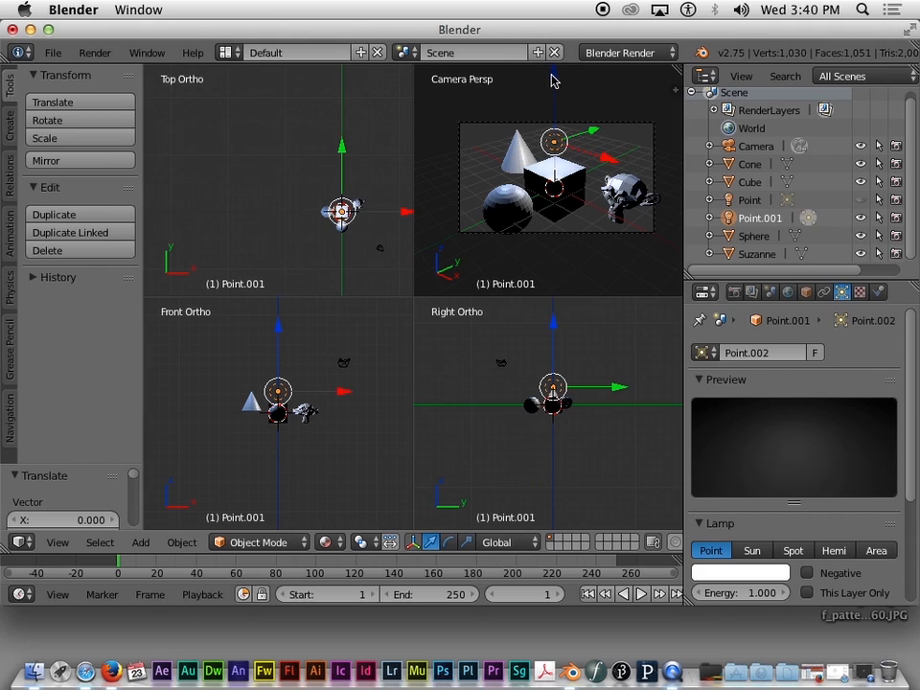
# Look through the creation tools down to the lamp types, and examine the lit objects in the top and camera views.
pyautogui.click(7, 96)
pyautogui.scroll(-2, 49, 412)
pyautogui.scroll(2, 48, 417)
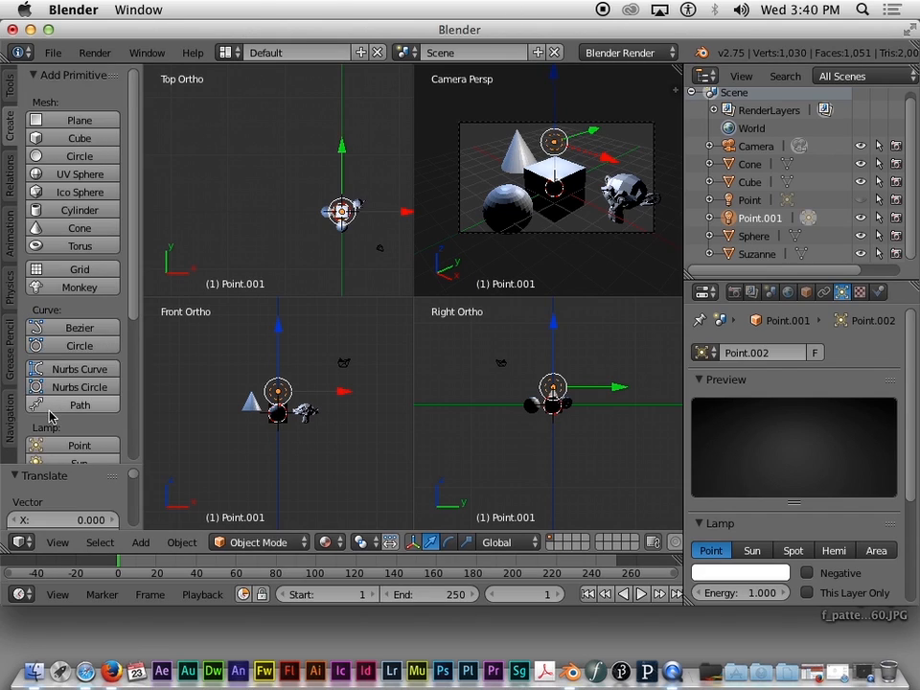
pyautogui.scroll(-8, 49, 412)
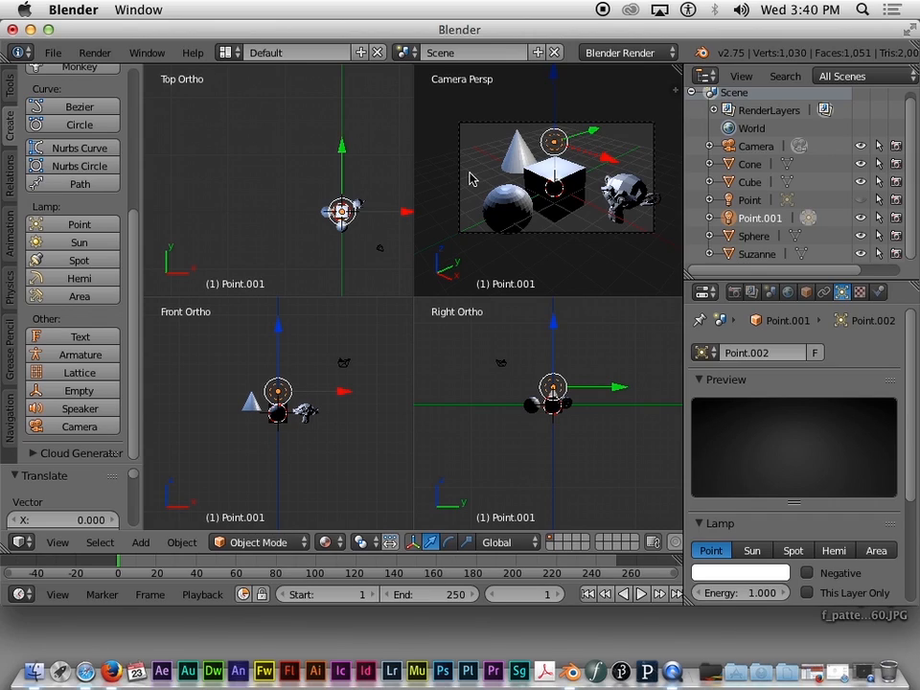
pyautogui.scroll(-1, 359, 220)
pyautogui.scroll(9, 358, 221)
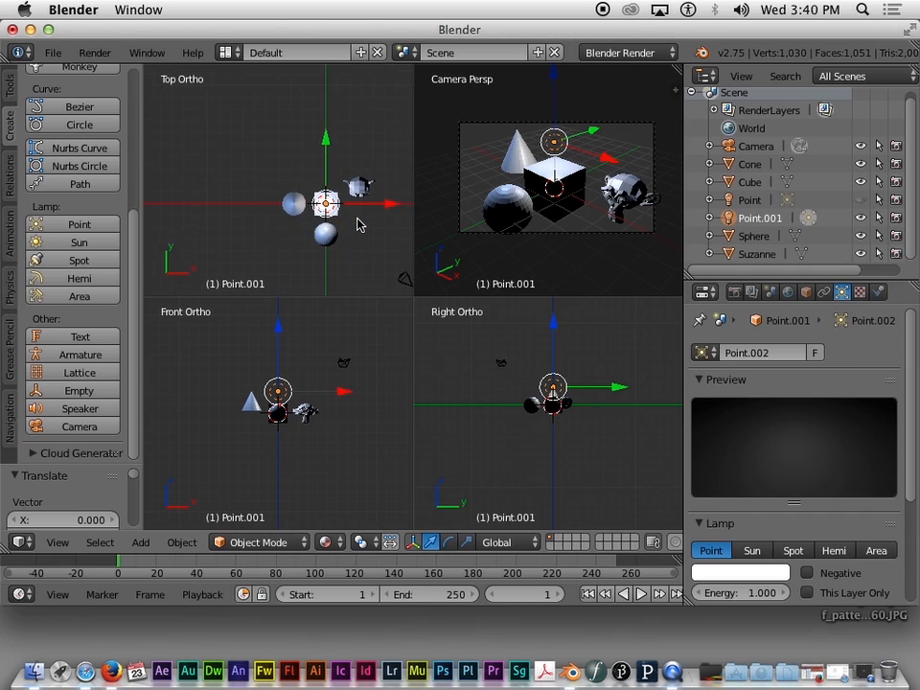
pyautogui.scroll(-5, 360, 222)
pyautogui.scroll(2, 502, 221)
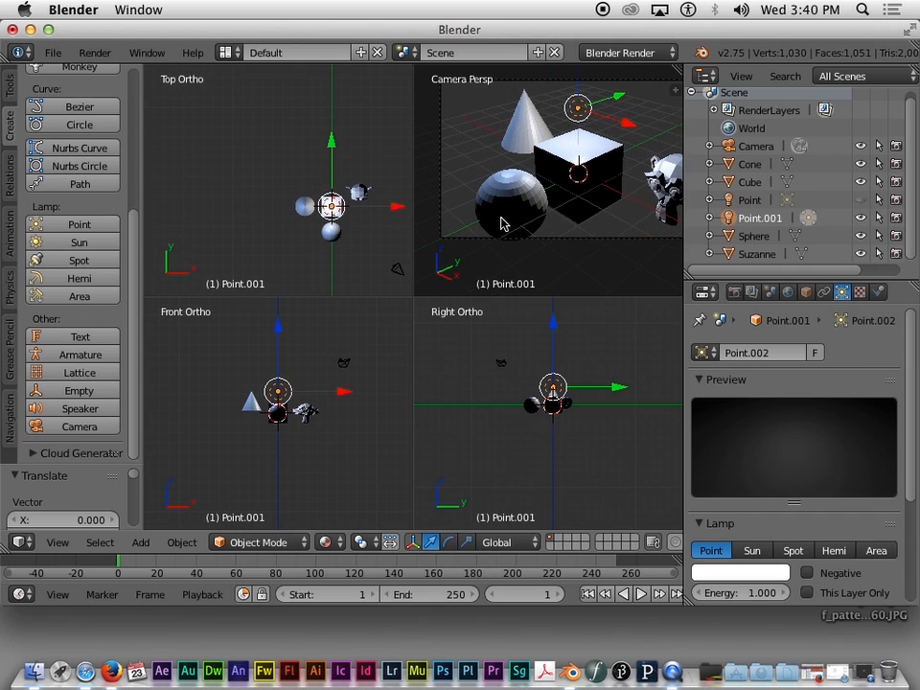
pyautogui.scroll(-2, 499, 222)
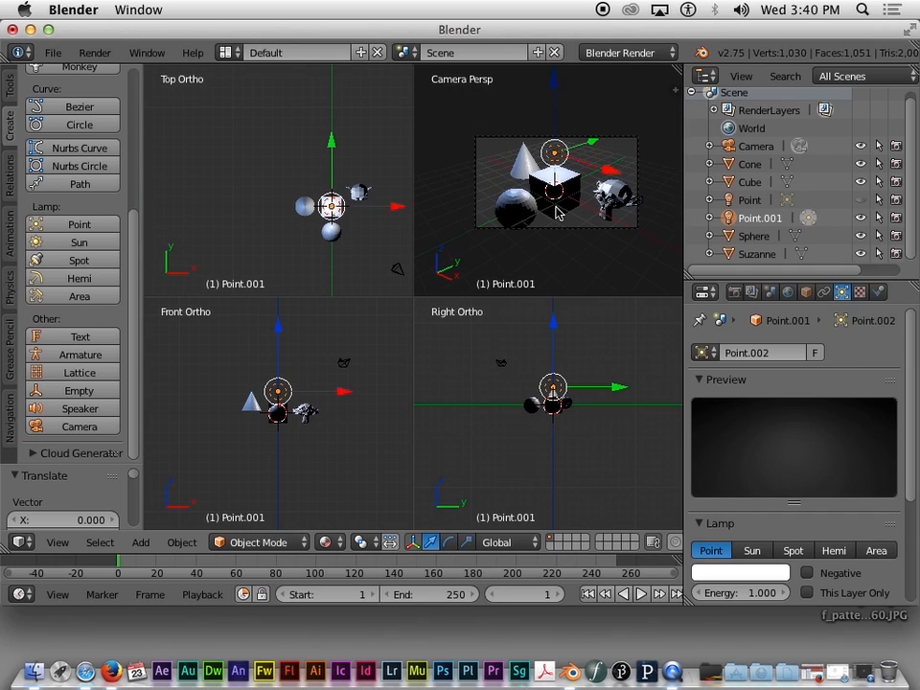
# Raise the new Point lamp slightly and shift it along X by about 1.46 and another 1.73 units, toward the monkey head.
pyautogui.scroll(2, 556, 214)
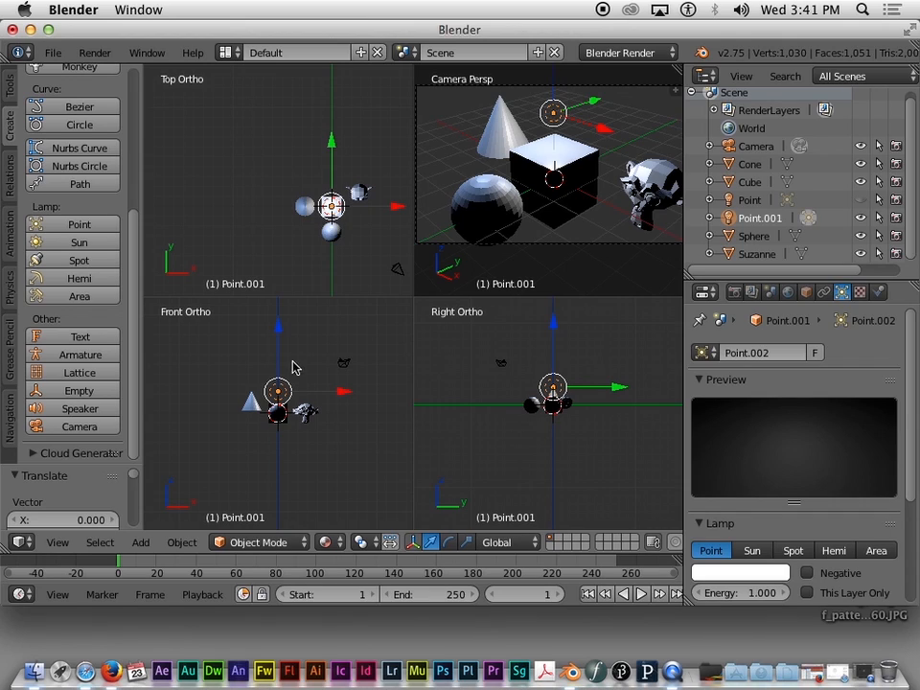
pyautogui.moveTo(274, 334); pyautogui.dragTo(277, 325)
pyautogui.moveTo(338, 394)
pyautogui.mouseDown()
pyautogui.moveTo(354, 394)
pyautogui.moveTo(322, 394)
pyautogui.moveTo(353, 395)
pyautogui.mouseUp()
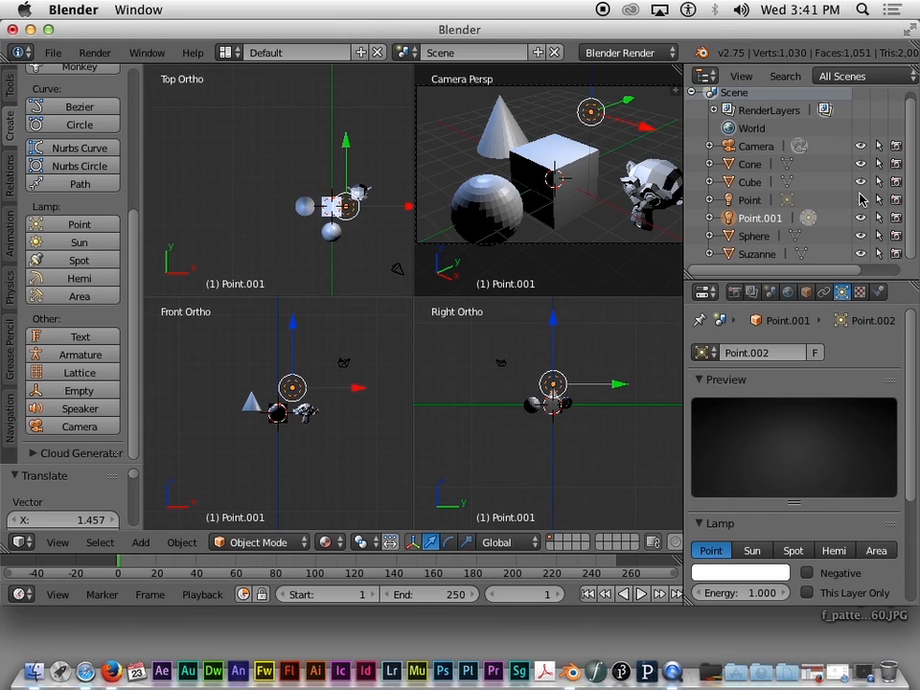
pyautogui.click(861, 200)
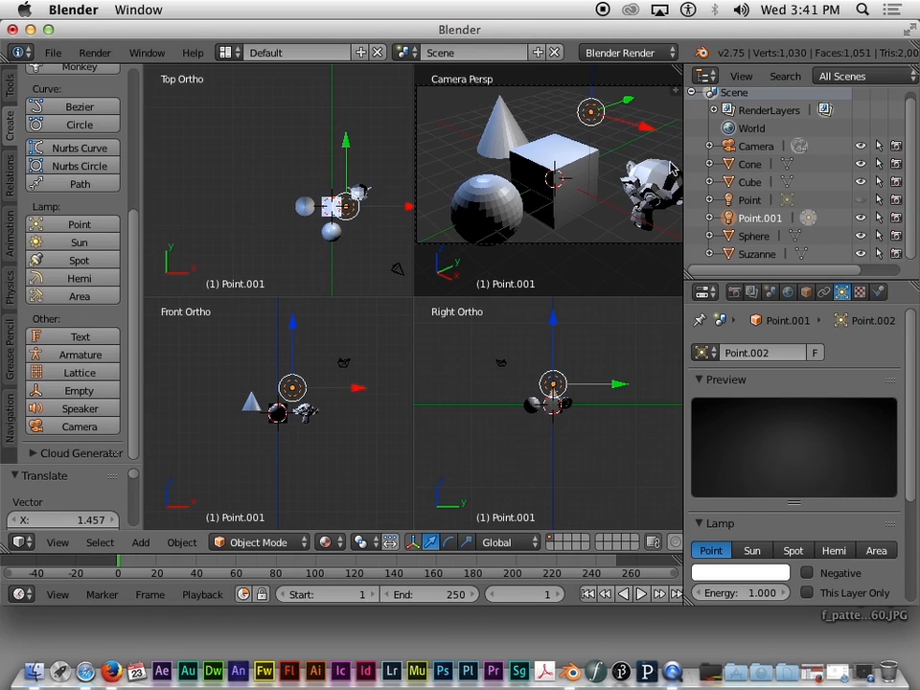
pyautogui.press('g')
pyautogui.press('x')
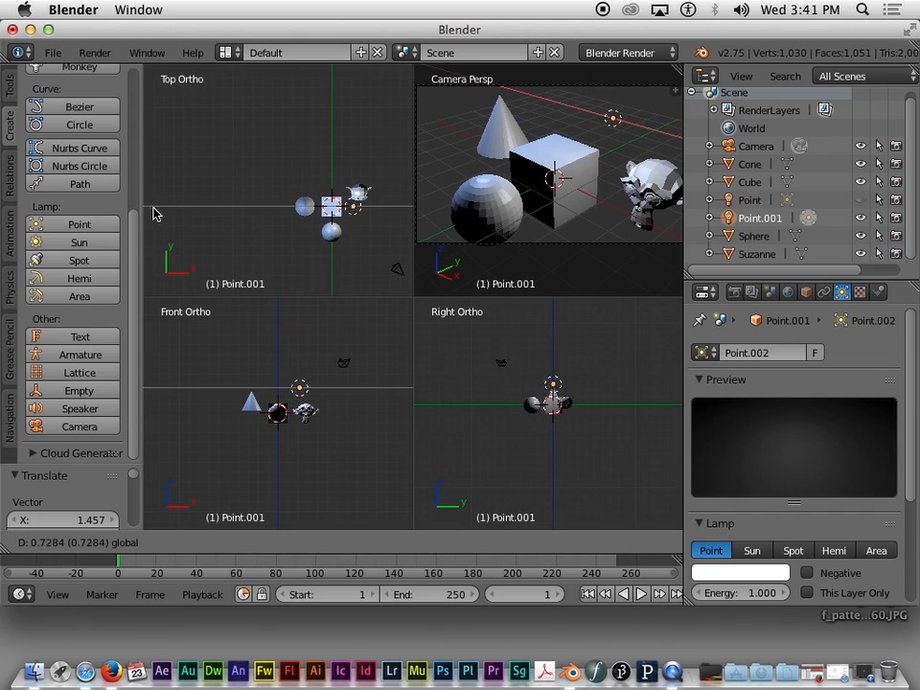
pyautogui.click(191, 195)
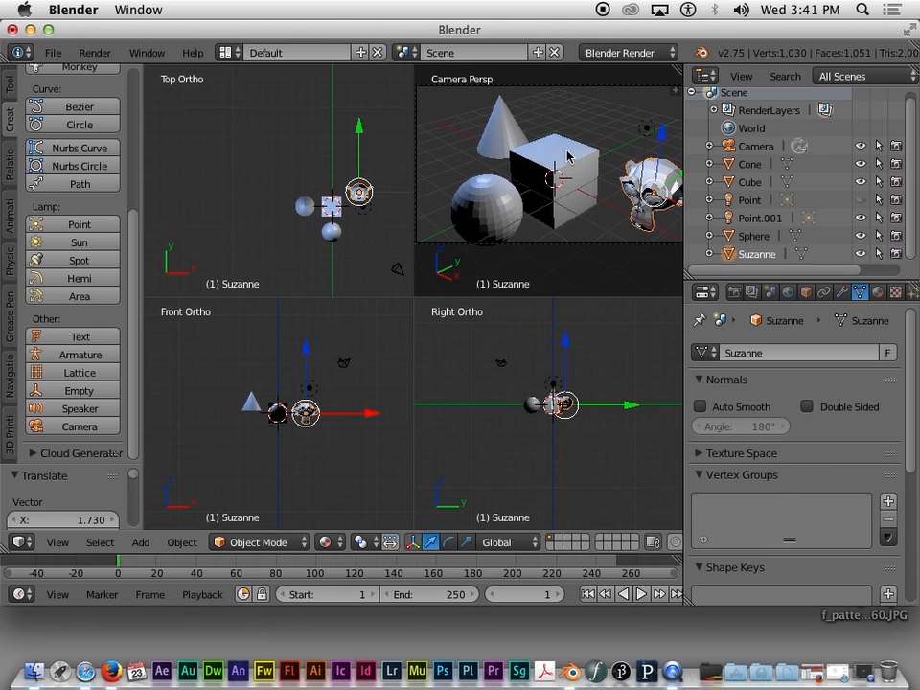
# Select the Suzanne monkey head and isolate it in local view.
pyautogui.rightClick(549, 182)
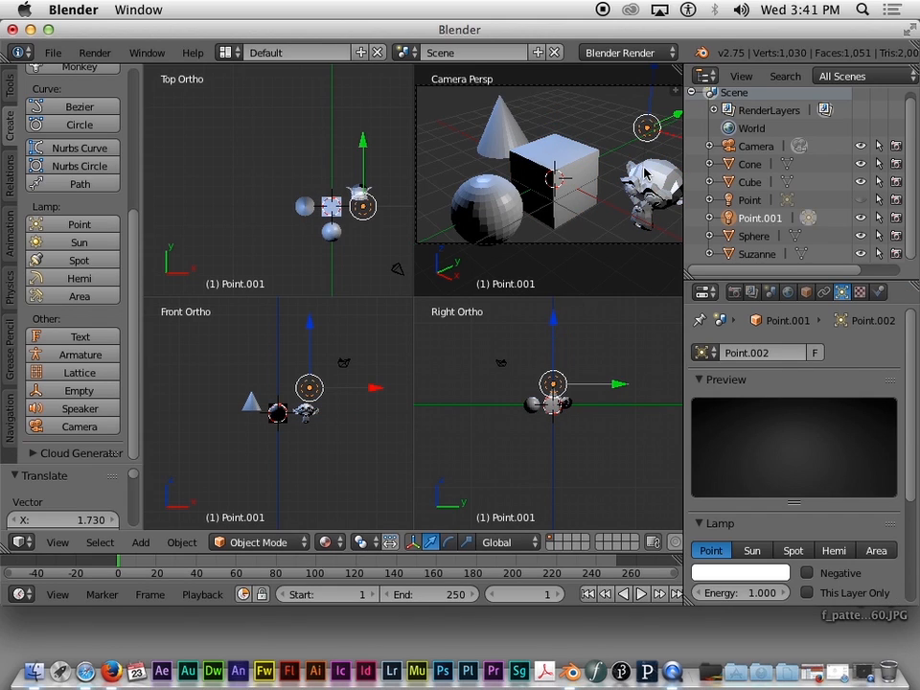
pyautogui.rightClick(649, 182)
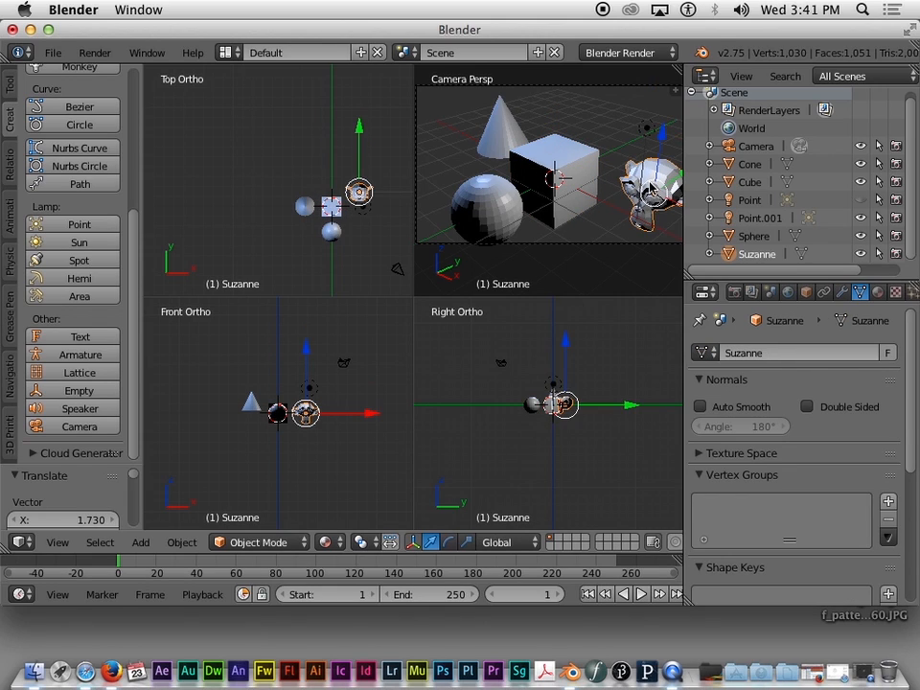
pyautogui.press('KP_Divide')
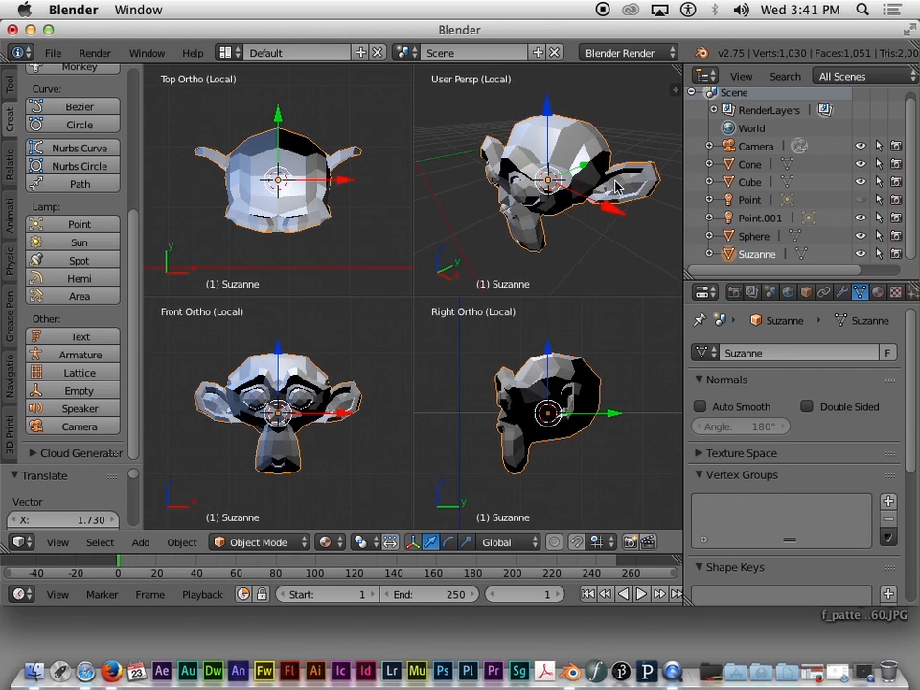
pyautogui.press('KP_Divide')
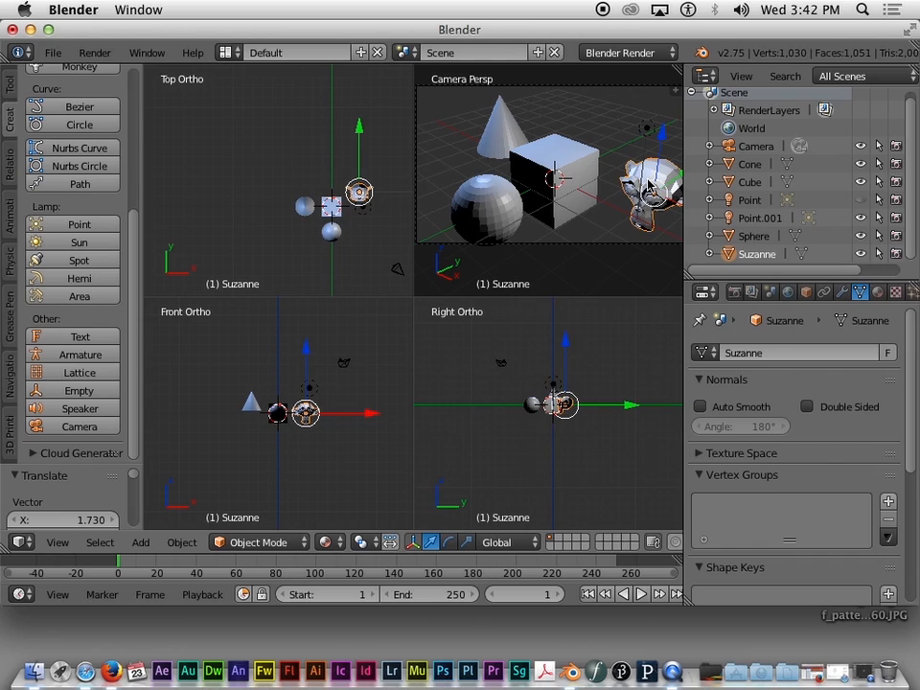
pyautogui.press('KP_Divide')
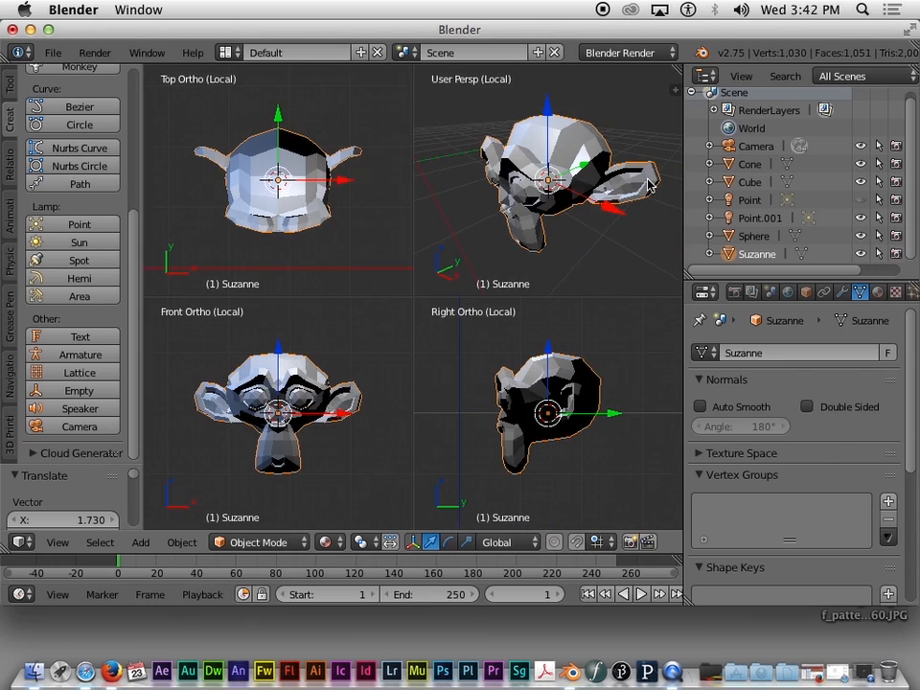
# Examine the shading on the isolated monkey head from the front and from both sides in the perspective view.
pyautogui.press('Right')
pyautogui.hscroll(-5, 650, 185)
pyautogui.scroll(5, 650, 185)
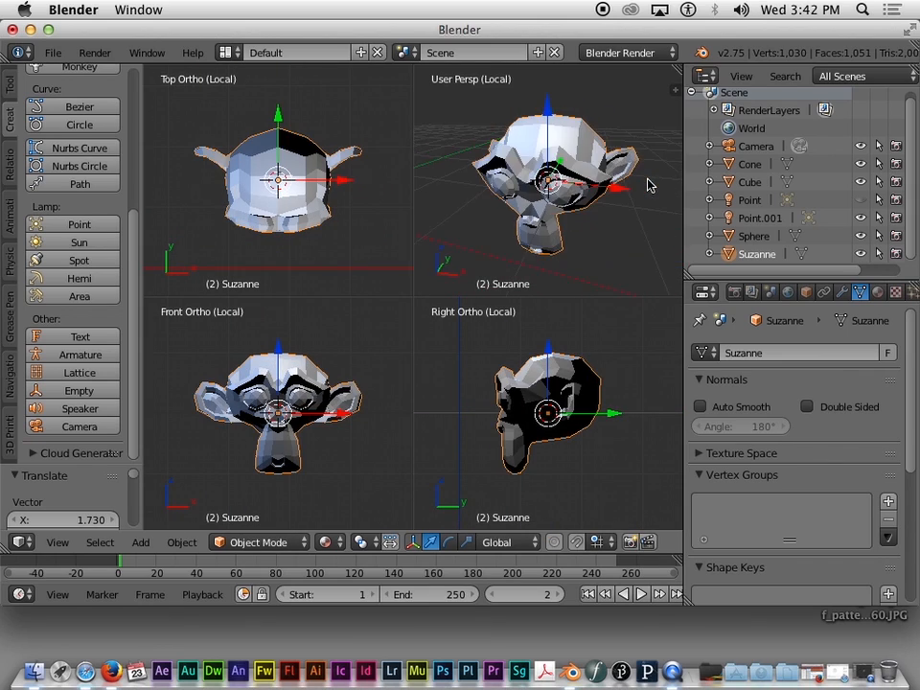
pyautogui.scroll(-8, 650, 185)
pyautogui.scroll(4, 650, 185)
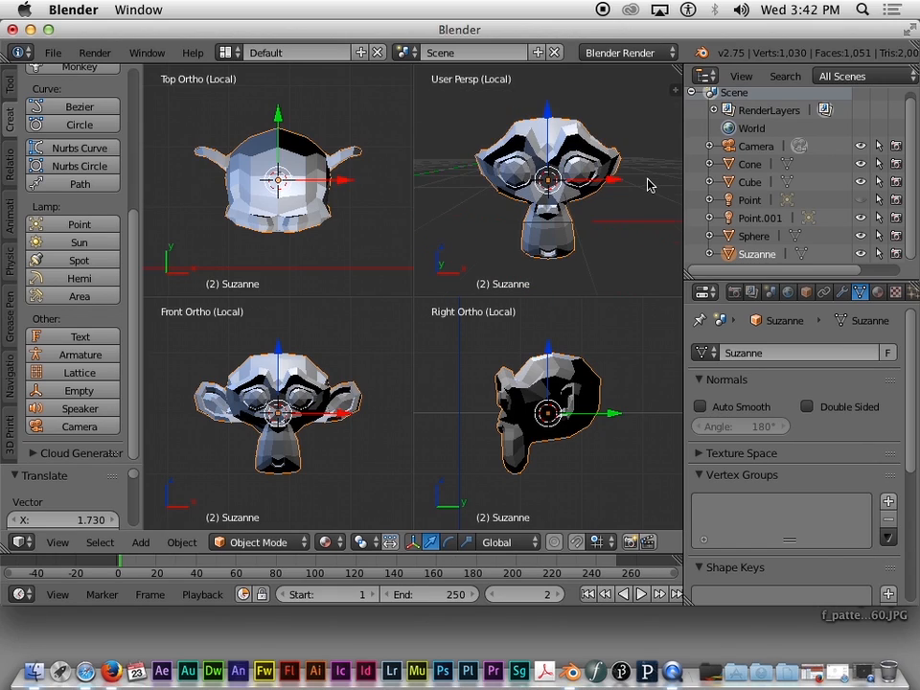
pyautogui.hscroll(-4, 650, 185)
pyautogui.hscroll(-8, 650, 185)
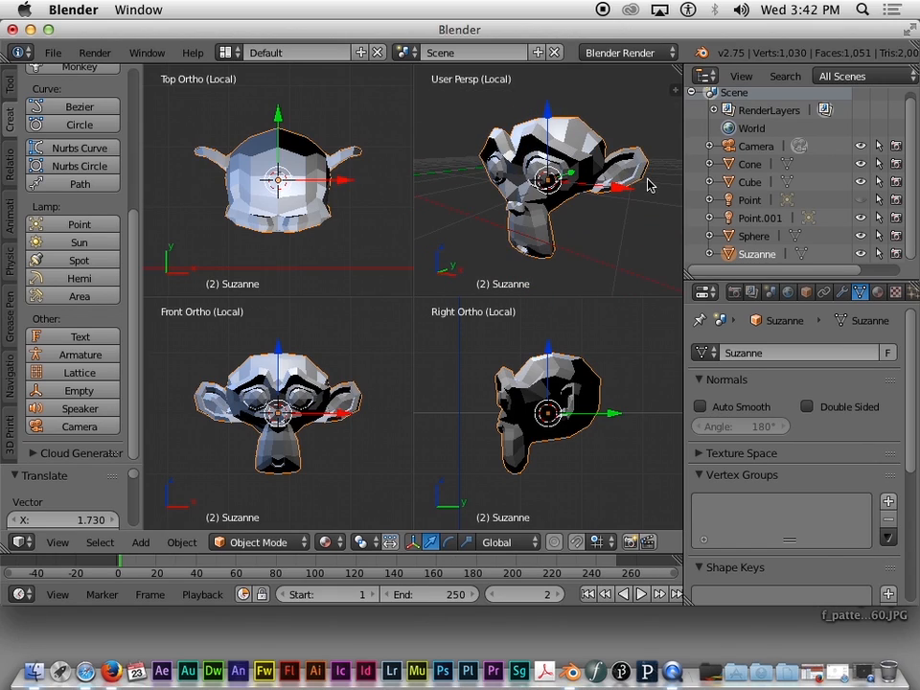
pyautogui.hscroll(8, 650, 185)
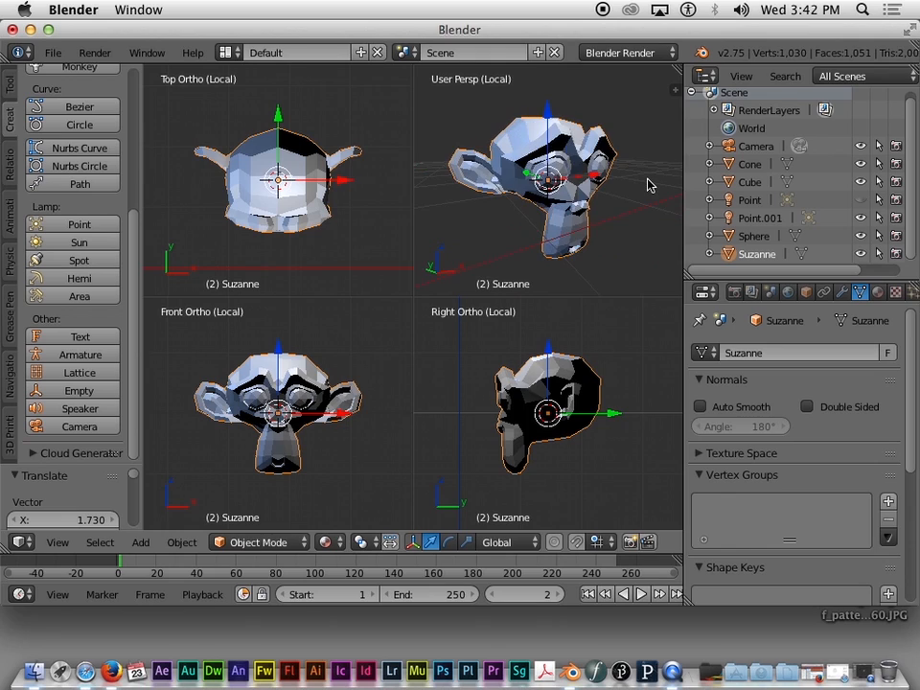
pyautogui.hscroll(6, 650, 185)
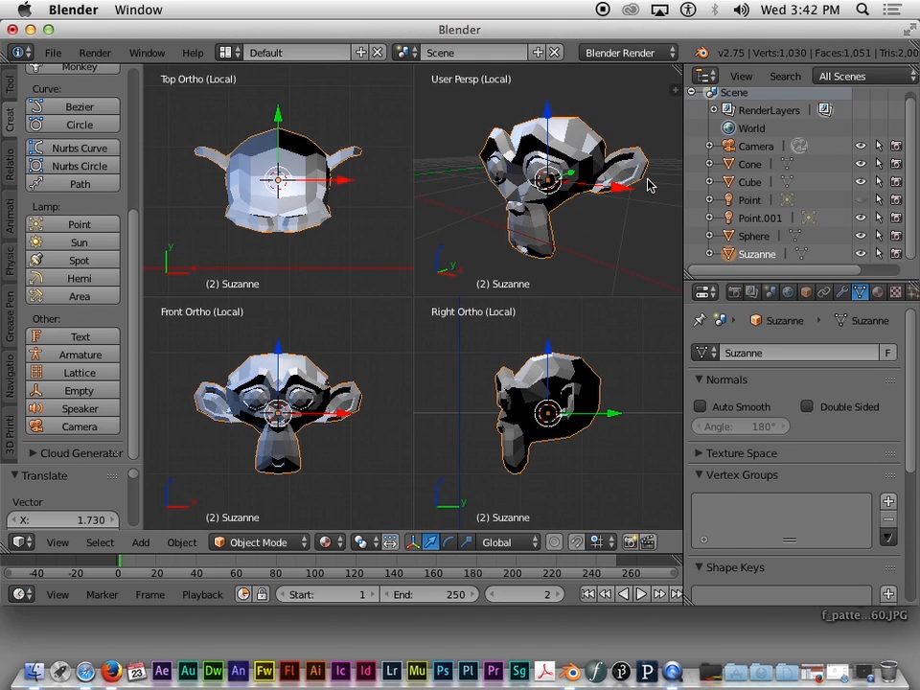
pyautogui.press('KP_Divide')
pyautogui.press('KP_Divide')
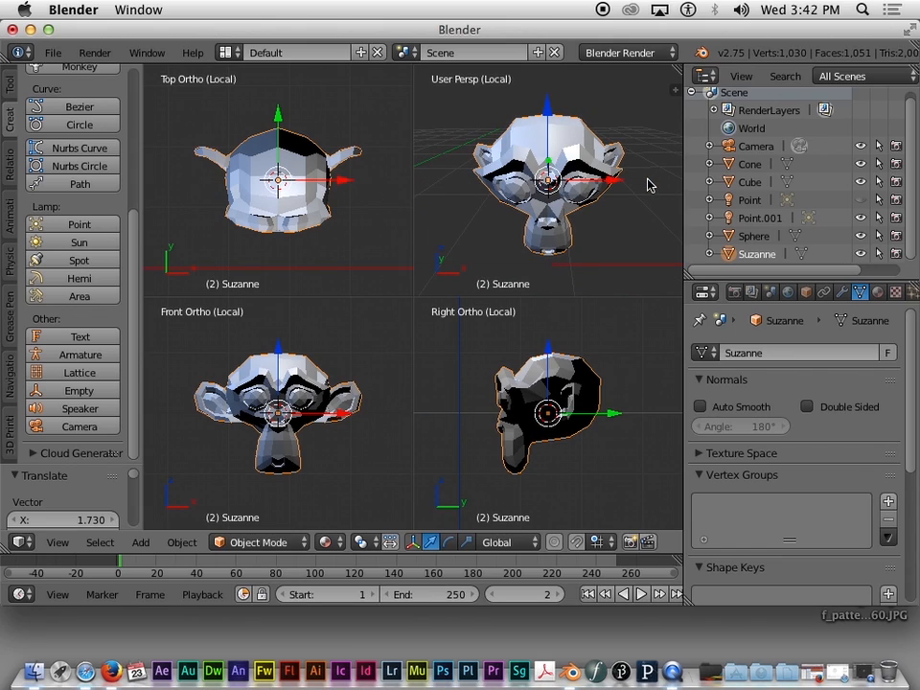
pyautogui.hscroll(5, 650, 185)
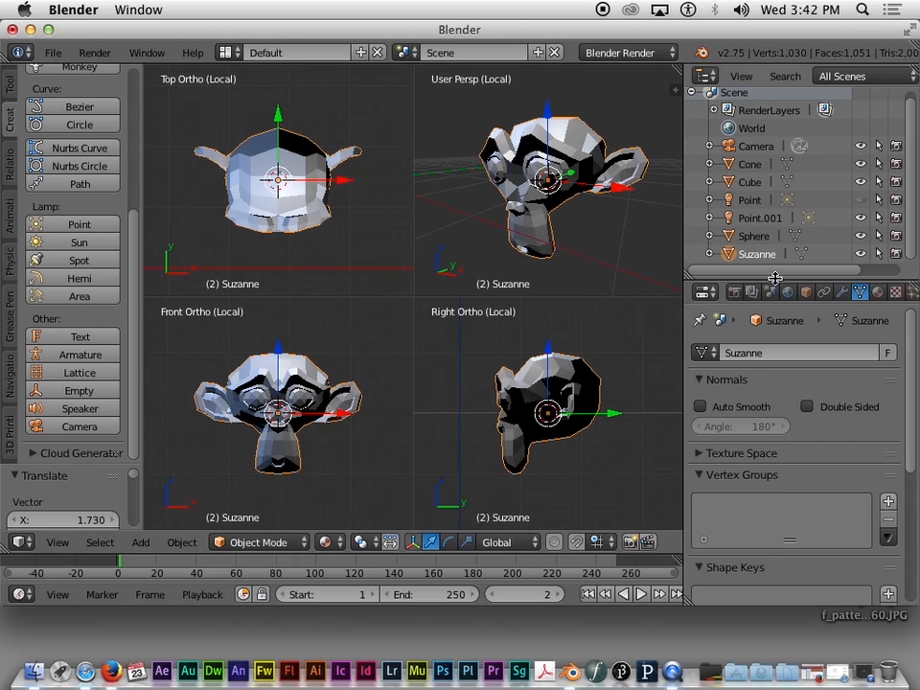
# Enlarge the object properties area and create a new material for the monkey head.
pyautogui.moveTo(774, 275); pyautogui.dragTo(776, 190)
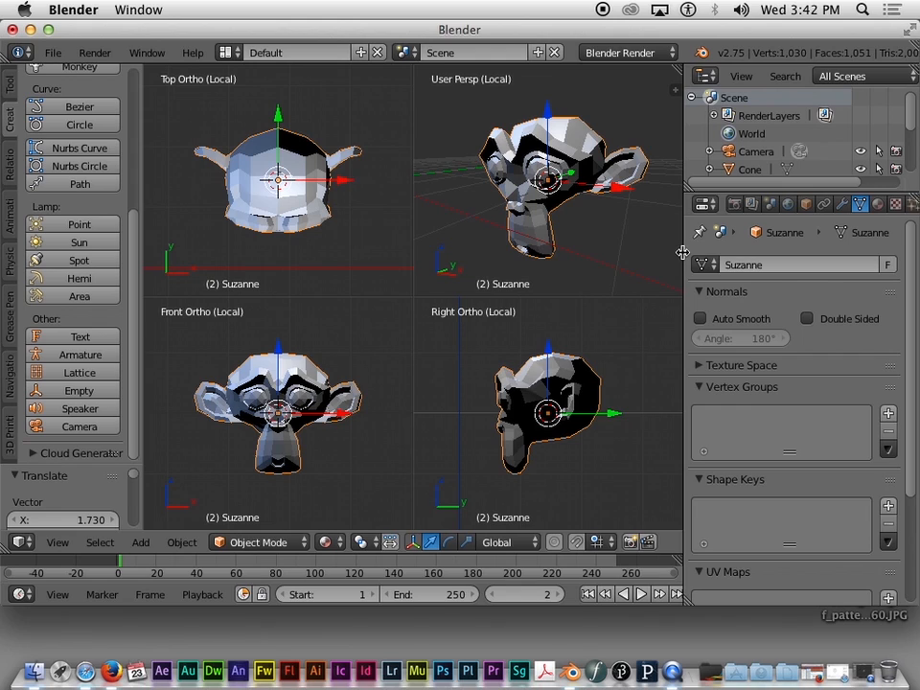
pyautogui.moveTo(682, 253); pyautogui.dragTo(634, 257)
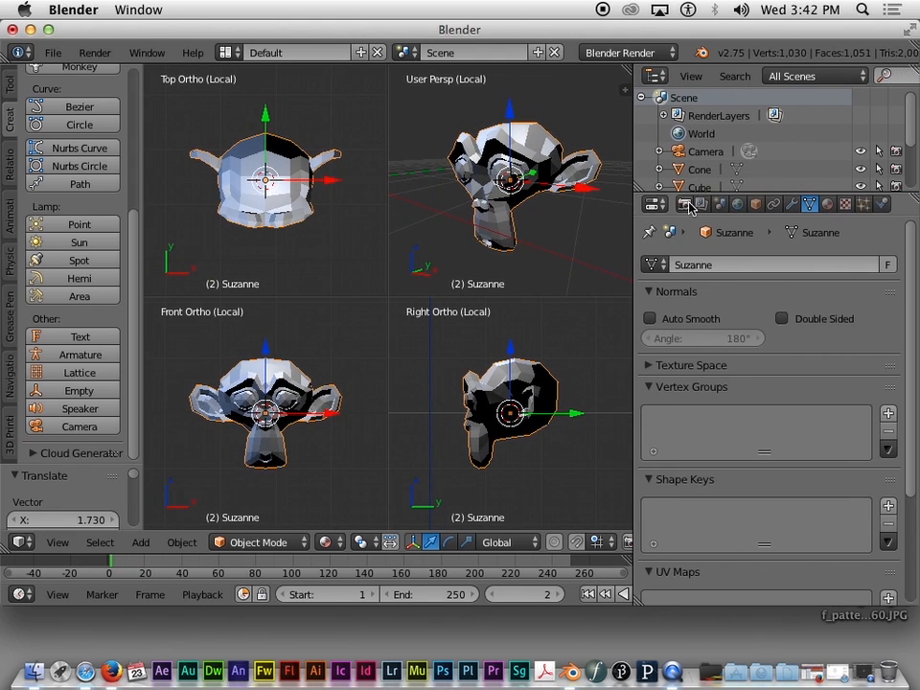
pyautogui.click(830, 205)
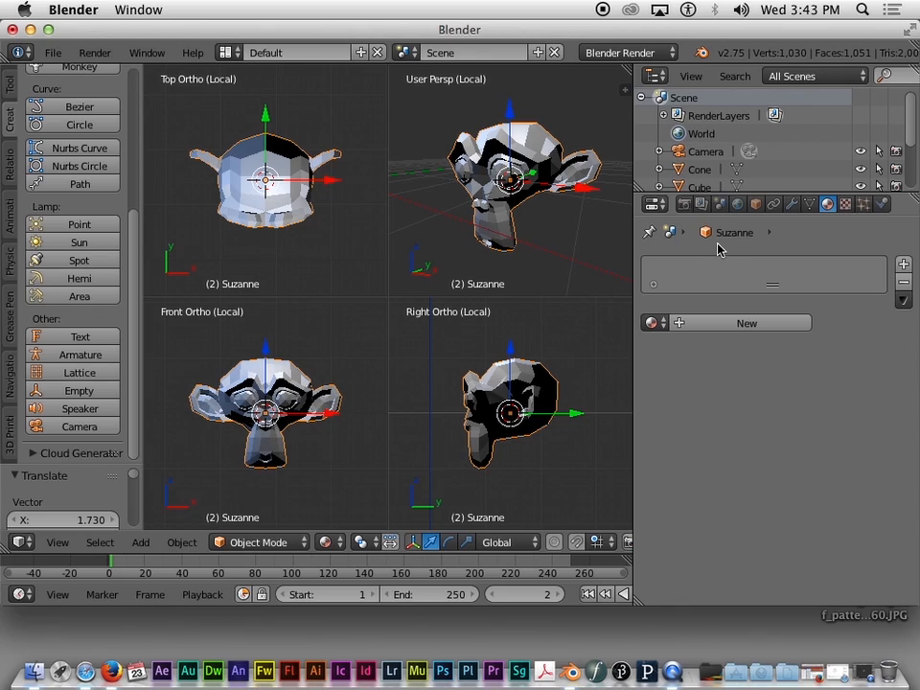
pyautogui.click(747, 326)
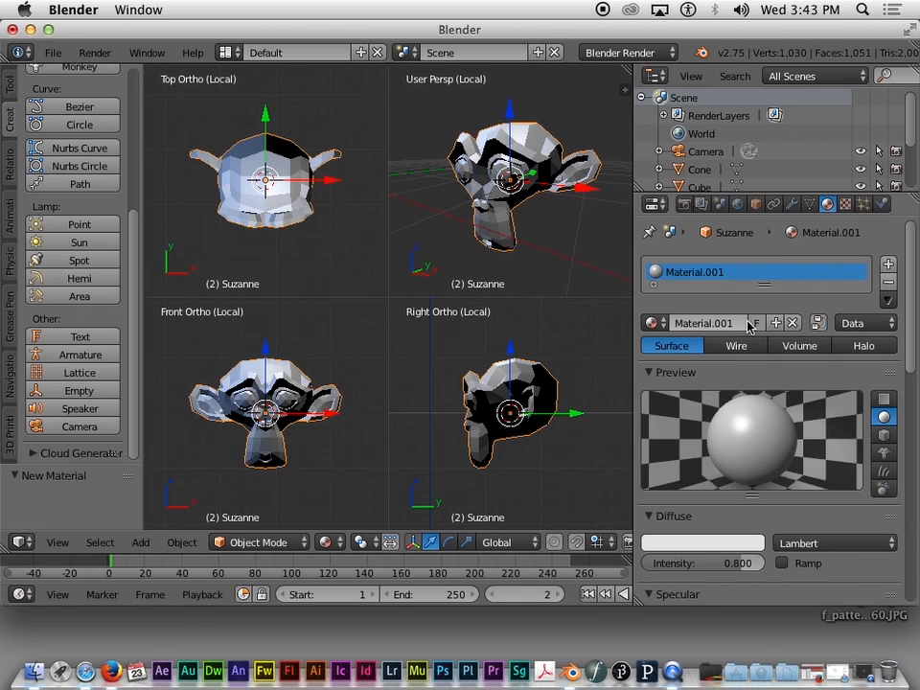
# Look through the new material's settings, from its preview down to the diffuse, specular and shading options.
pyautogui.scroll(-2, 915, 267)
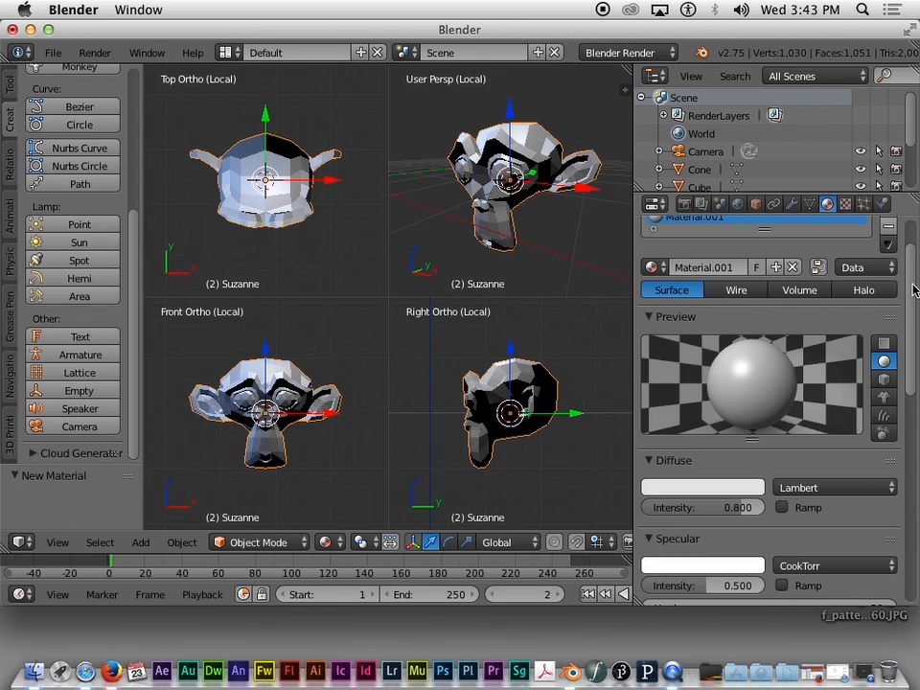
pyautogui.scroll(-4, 911, 326)
pyautogui.scroll(2, 906, 314)
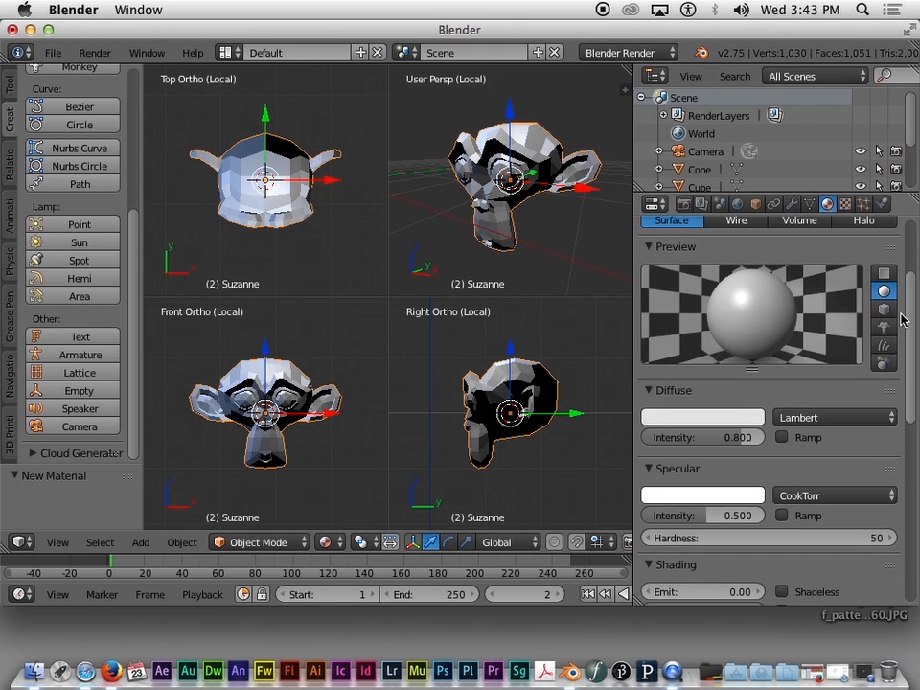
pyautogui.scroll(3, 911, 326)
pyautogui.scroll(-1, 912, 316)
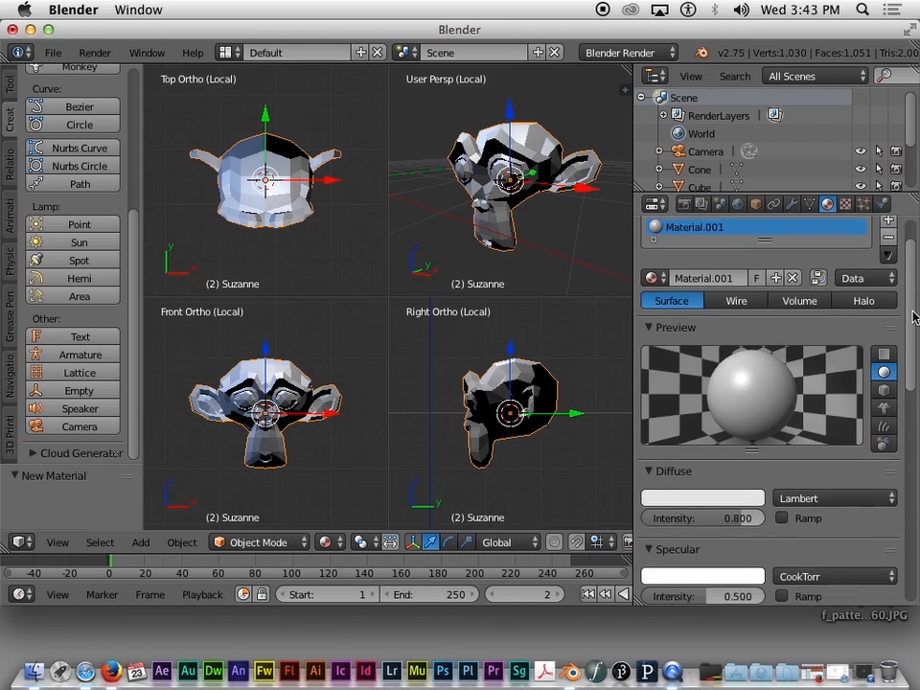
pyautogui.scroll(-1, 915, 329)
pyautogui.scroll(-1, 919, 331)
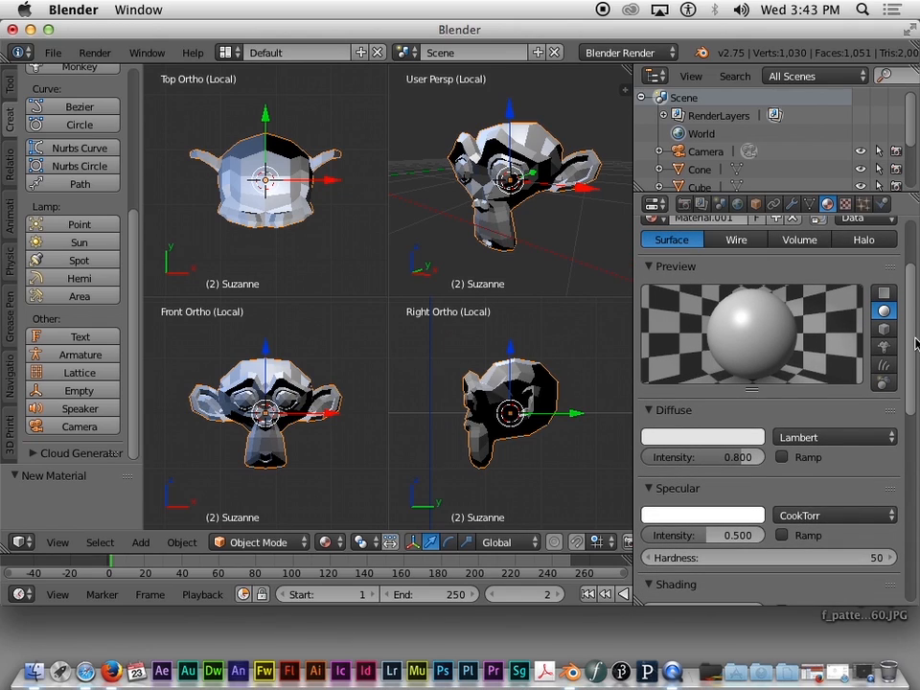
pyautogui.scroll(3, 916, 336)
pyautogui.scroll(-2, 916, 293)
pyautogui.scroll(1, 916, 269)
pyautogui.scroll(2, 917, 251)
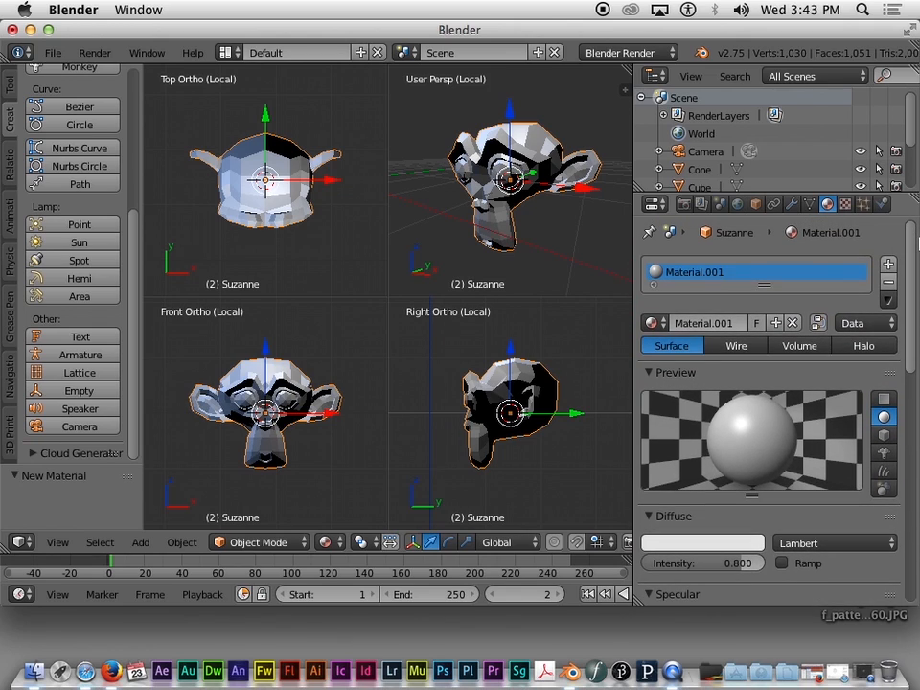
pyautogui.scroll(-2, 916, 254)
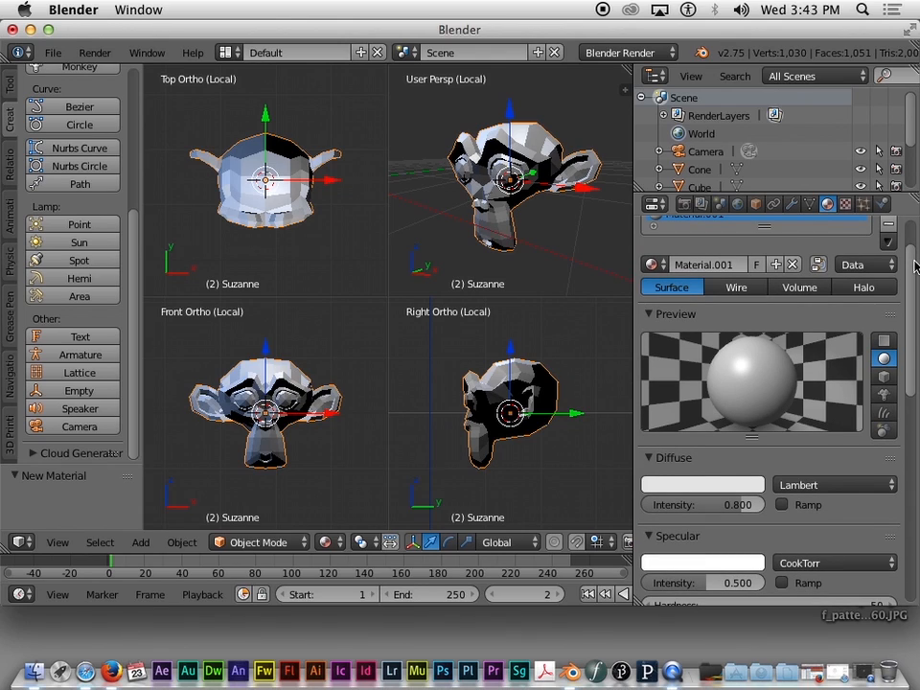
pyautogui.scroll(-1, 916, 266)
pyautogui.scroll(2, 916, 268)
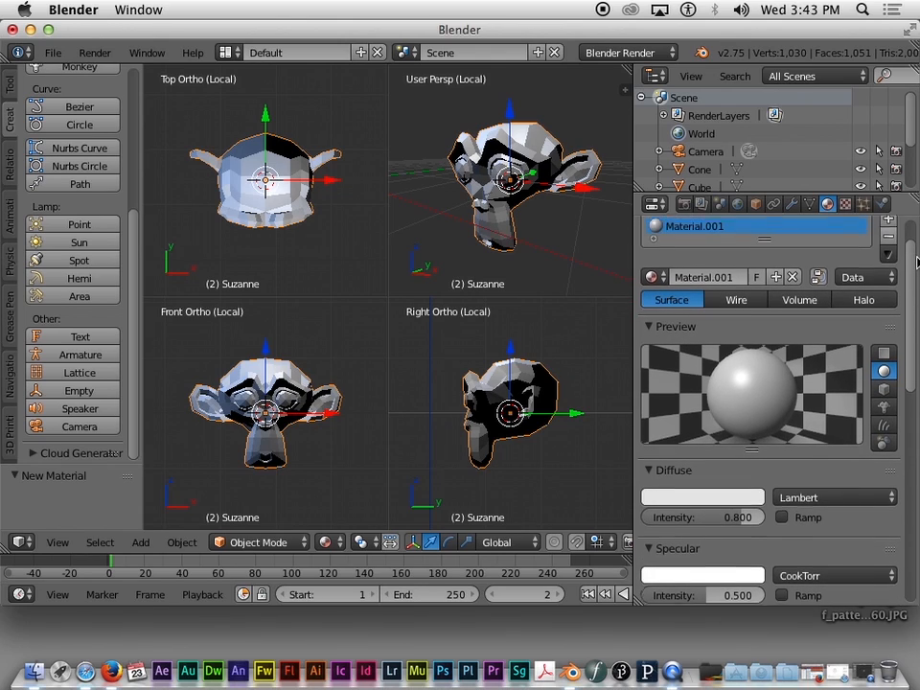
pyautogui.scroll(-1, 916, 271)
pyautogui.scroll(-1, 916, 271)
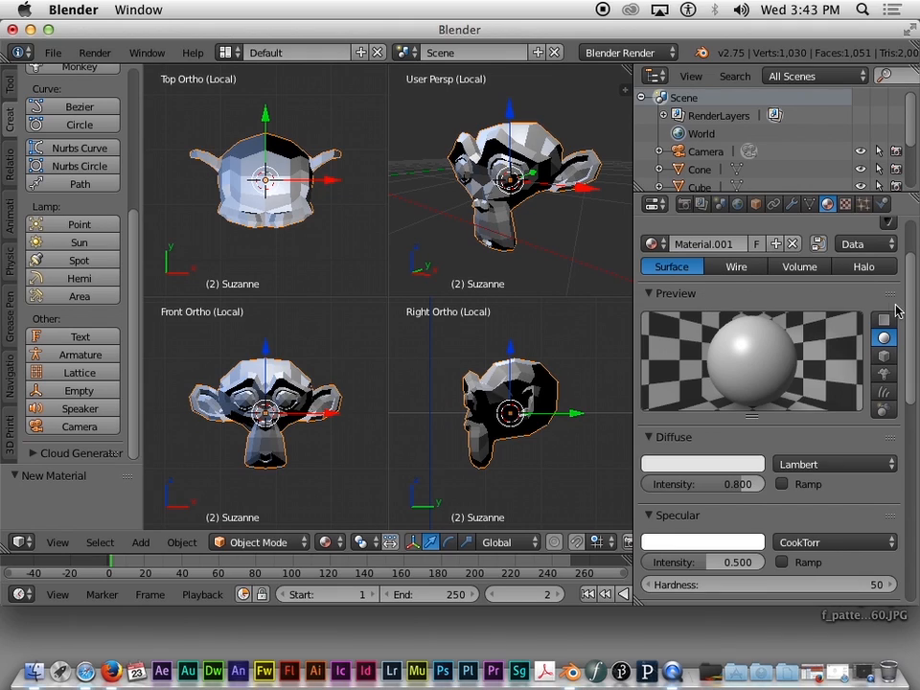
pyautogui.scroll(-1, 911, 317)
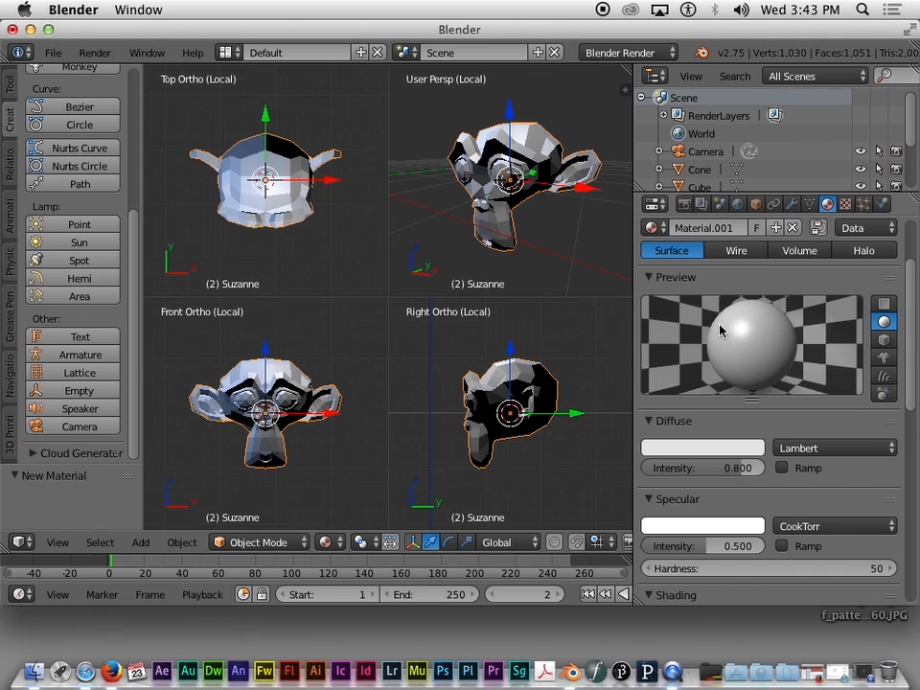
# Compare the material preview on the flat, sphere and cube shapes, and set the preview shape to monkey.
pyautogui.click(884, 305)
pyautogui.click(884, 322)
pyautogui.click(886, 305)
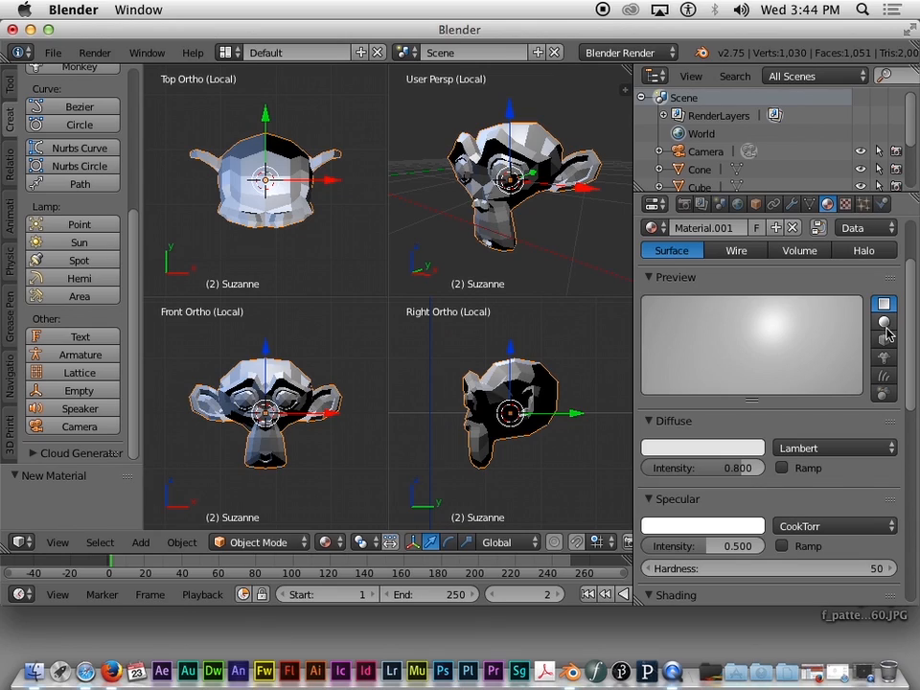
pyautogui.click(884, 340)
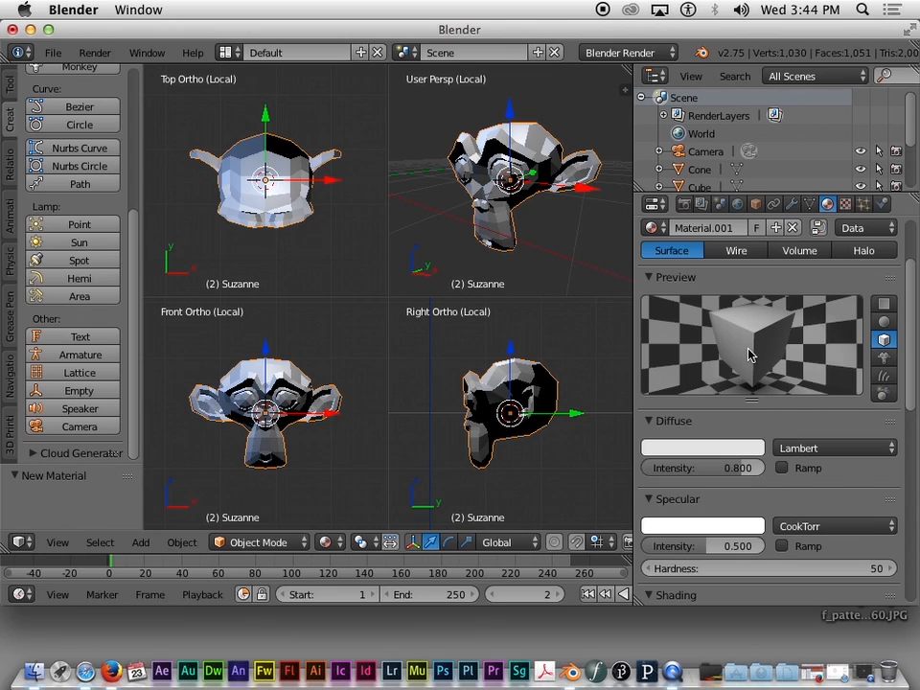
pyautogui.click(885, 359)
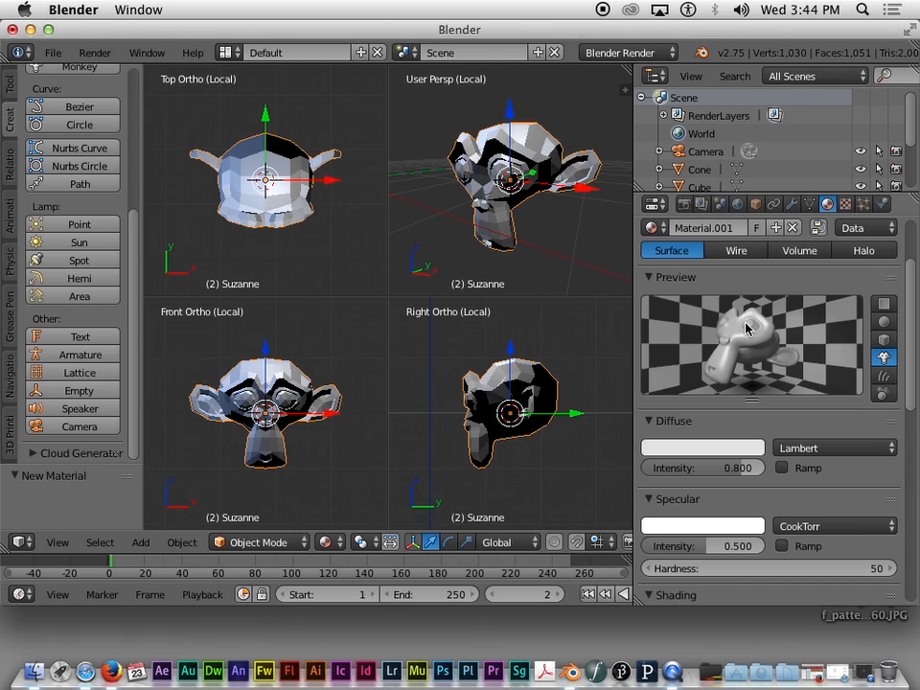
pyautogui.click(884, 344)
pyautogui.click(885, 324)
pyautogui.click(885, 342)
pyautogui.click(885, 359)
pyautogui.click(885, 325)
pyautogui.click(885, 342)
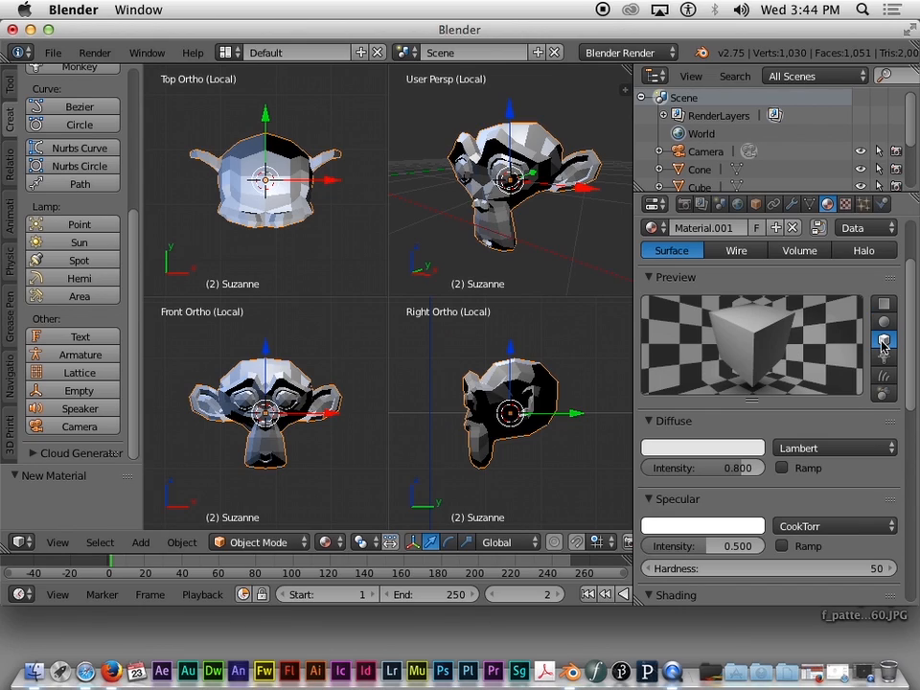
pyautogui.click(885, 359)
pyautogui.click(885, 324)
pyautogui.click(885, 341)
pyautogui.click(884, 361)
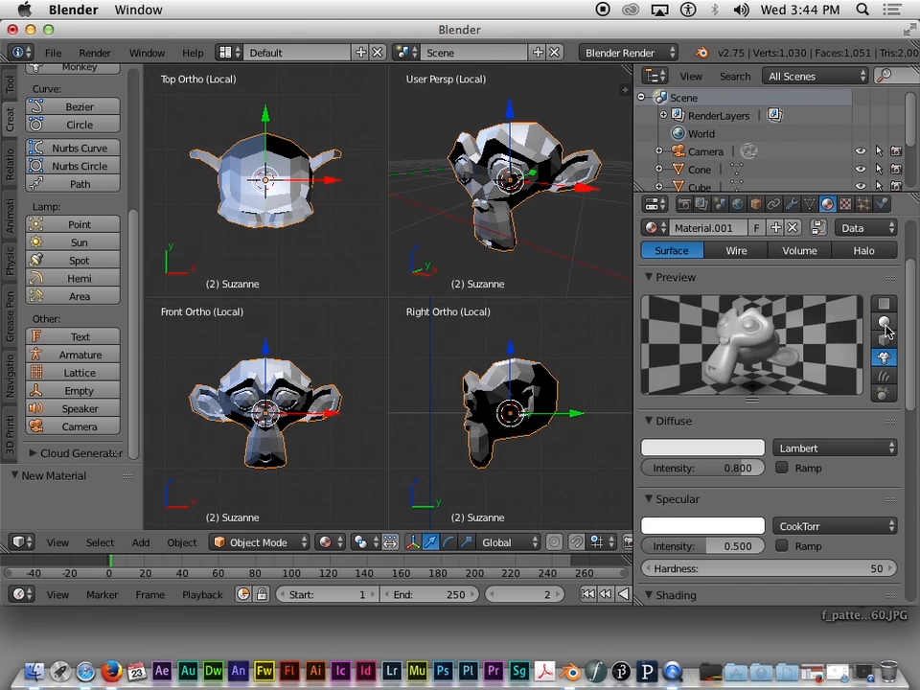
# Compare the material preview on the flat, cube and monkey shapes, and set the preview shape to sphere.
pyautogui.click(885, 324)
pyautogui.click(885, 359)
pyautogui.click(884, 341)
pyautogui.click(884, 324)
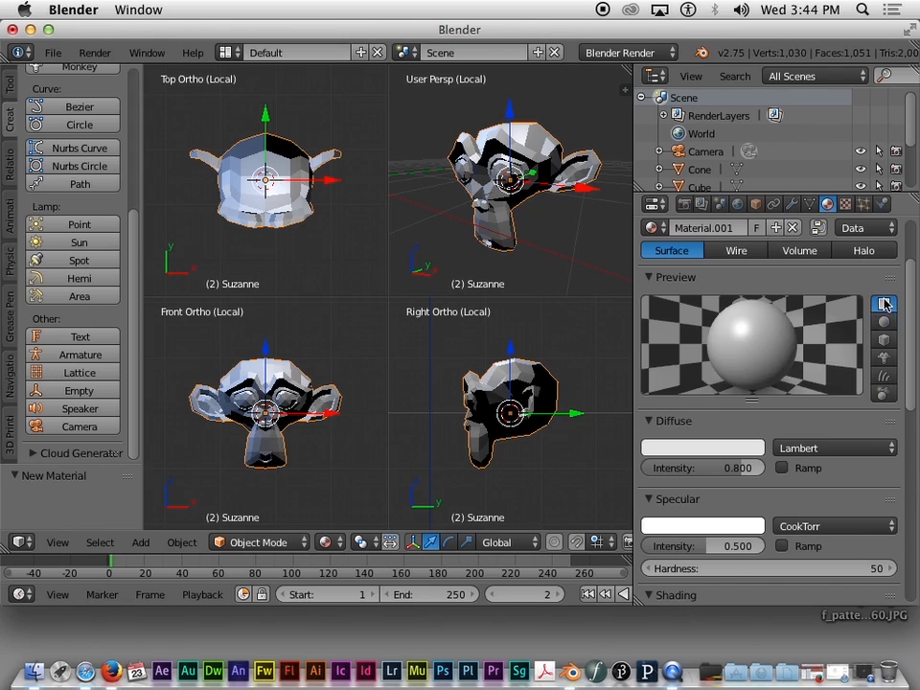
pyautogui.click(885, 341)
pyautogui.click(885, 359)
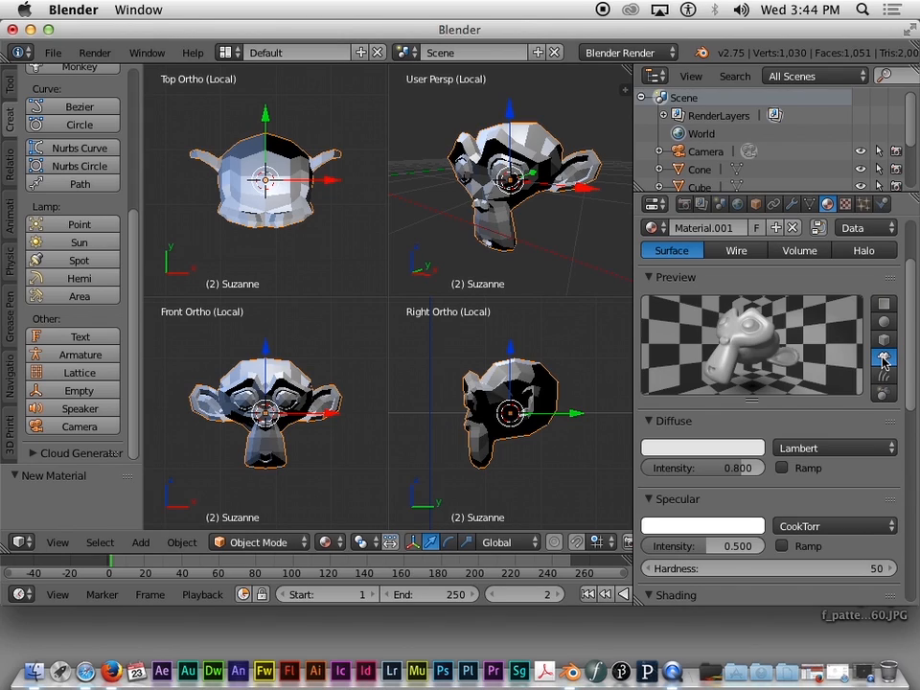
pyautogui.click(884, 342)
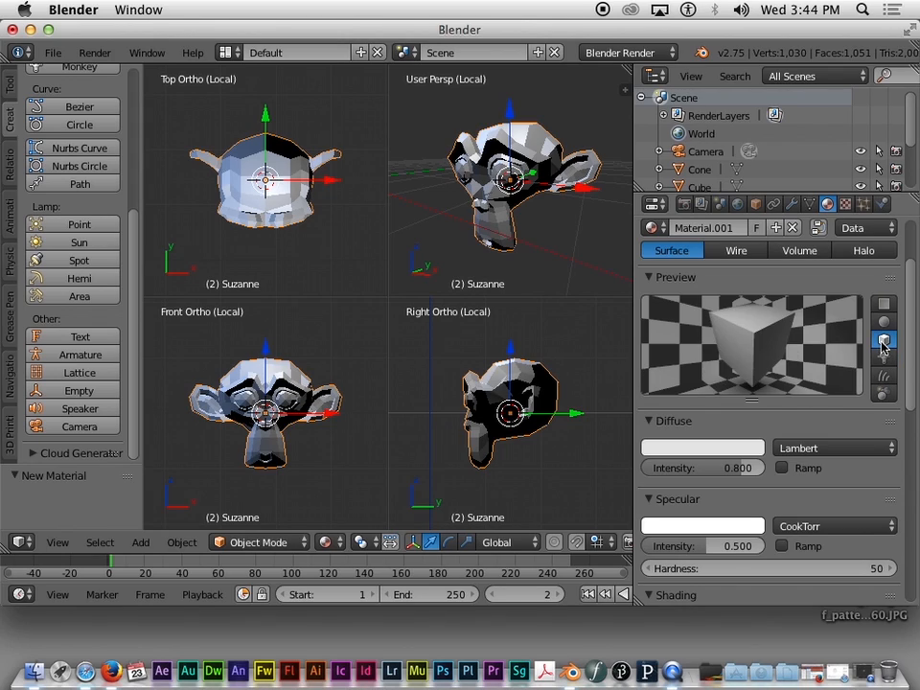
pyautogui.click(884, 324)
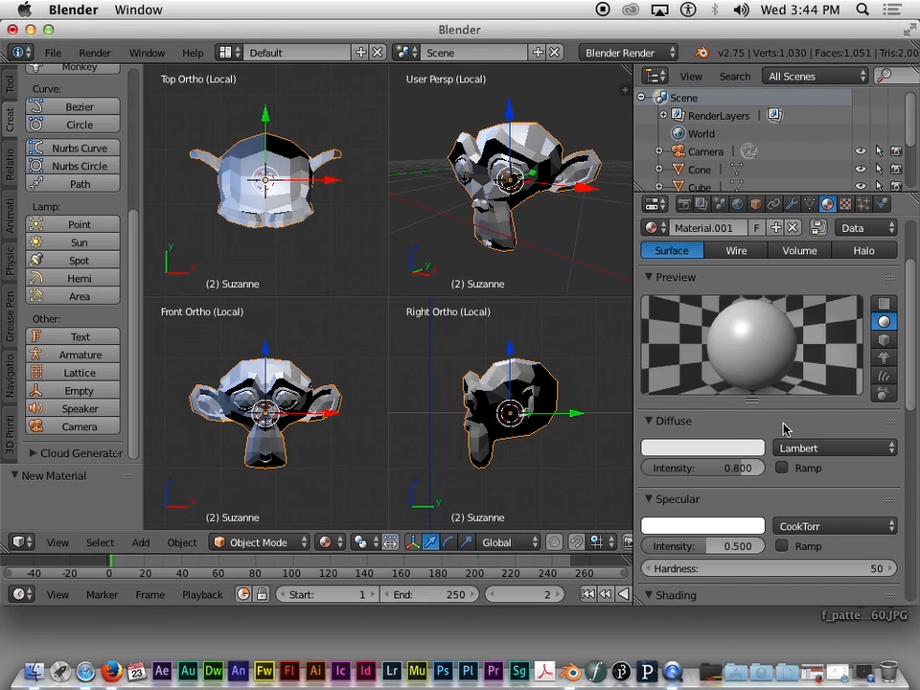
# Try a yellow diffuse colour, set the material's diffuse colour to medium blue, and raise the diffuse intensity to 1.000.
pyautogui.scroll(-3, 785, 428)
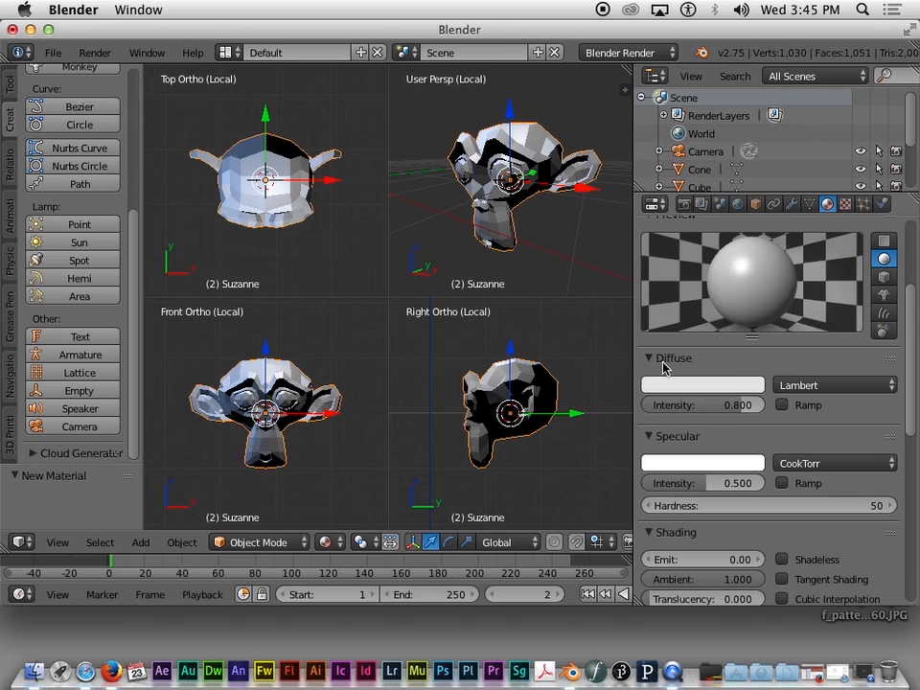
pyautogui.click(726, 387)
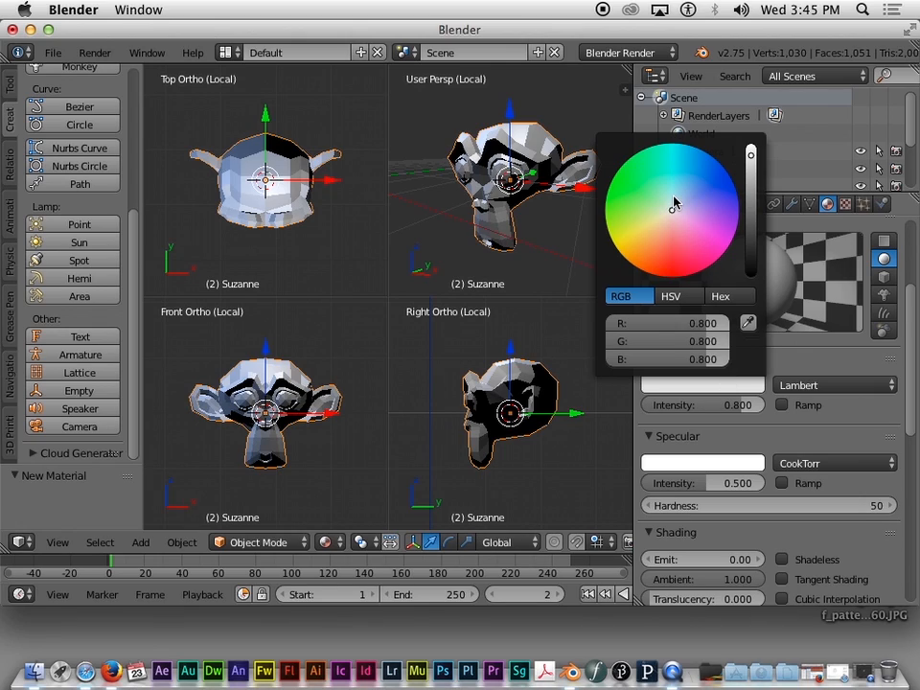
pyautogui.moveTo(693, 177); pyautogui.dragTo(638, 175)
pyautogui.moveTo(639, 219); pyautogui.dragTo(634, 234)
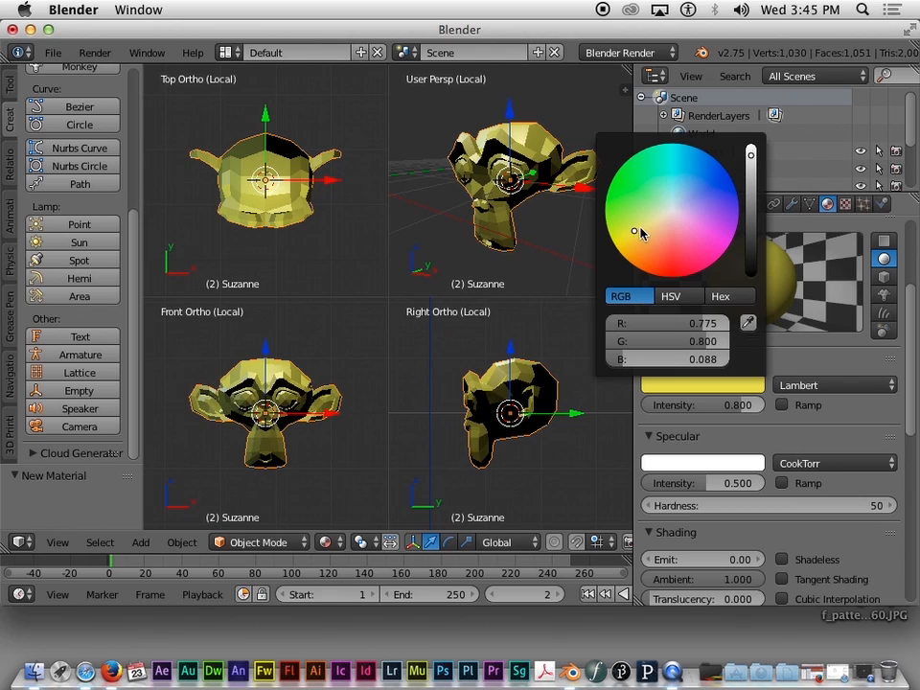
pyautogui.moveTo(634, 234); pyautogui.dragTo(702, 186)
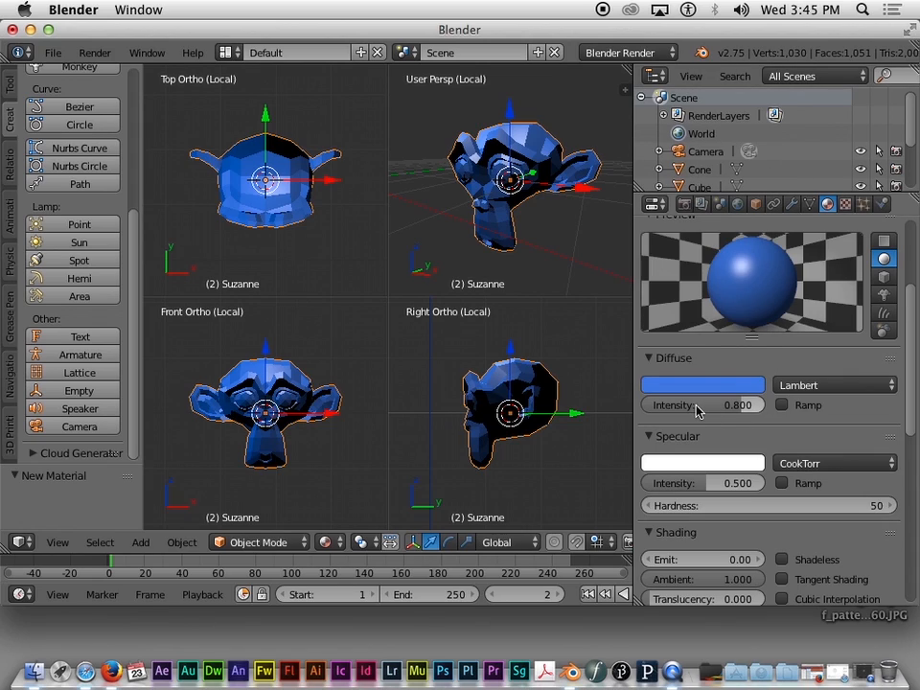
pyautogui.moveTo(705, 405); pyautogui.dragTo(799, 405)
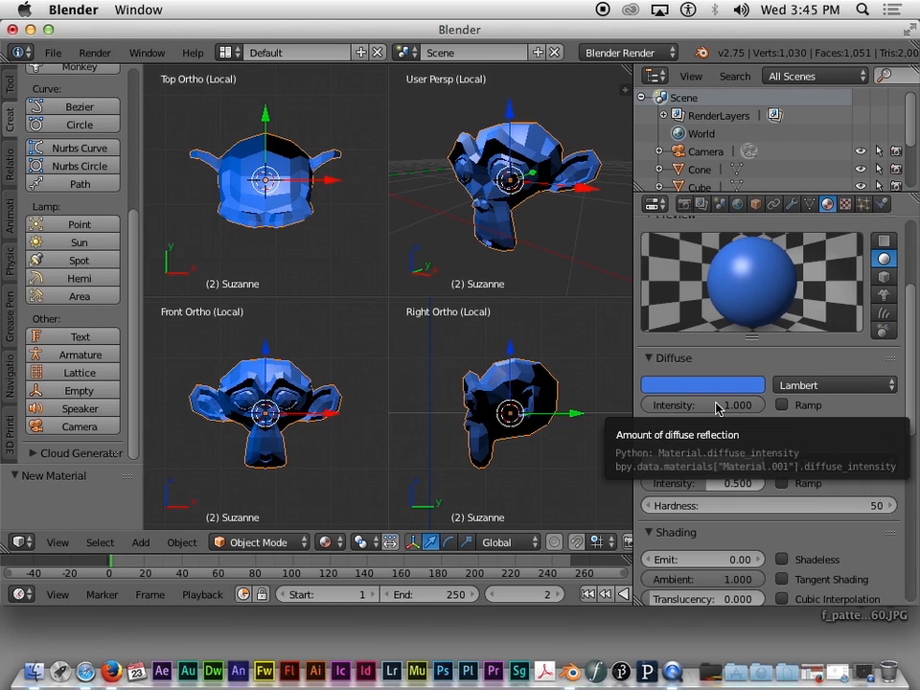
pyautogui.moveTo(717, 408)
pyautogui.mouseDown()
pyautogui.moveTo(536, 407)
pyautogui.moveTo(678, 405)
pyautogui.mouseUp()
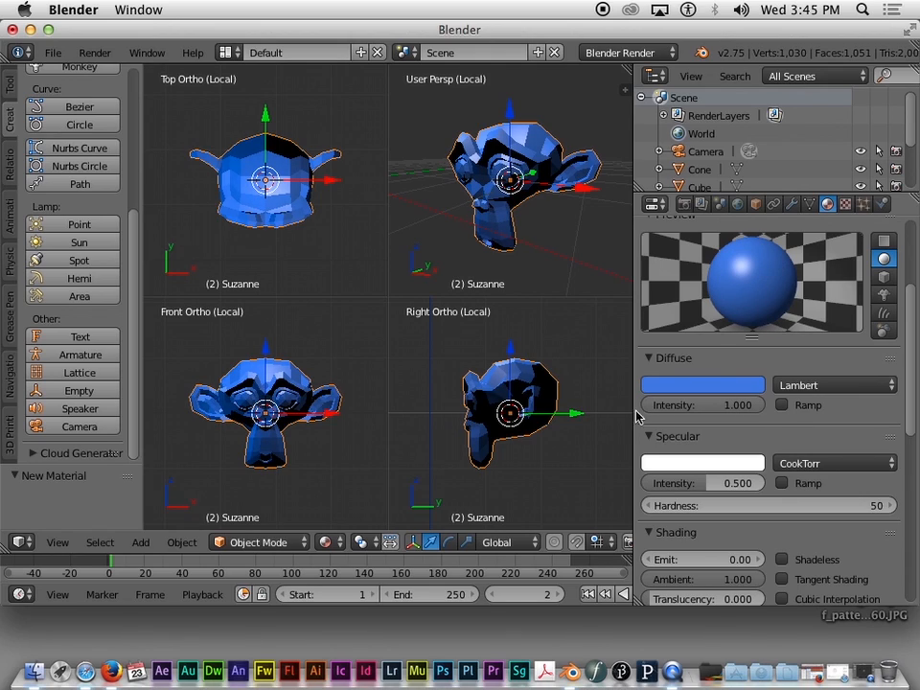
# Try the material's specular intensity at 0.043 and at 0.864 to compare the highlight.
pyautogui.moveTo(915, 365)
pyautogui.mouseDown()
pyautogui.moveTo(912, 339)
pyautogui.moveTo(912, 366)
pyautogui.mouseUp()
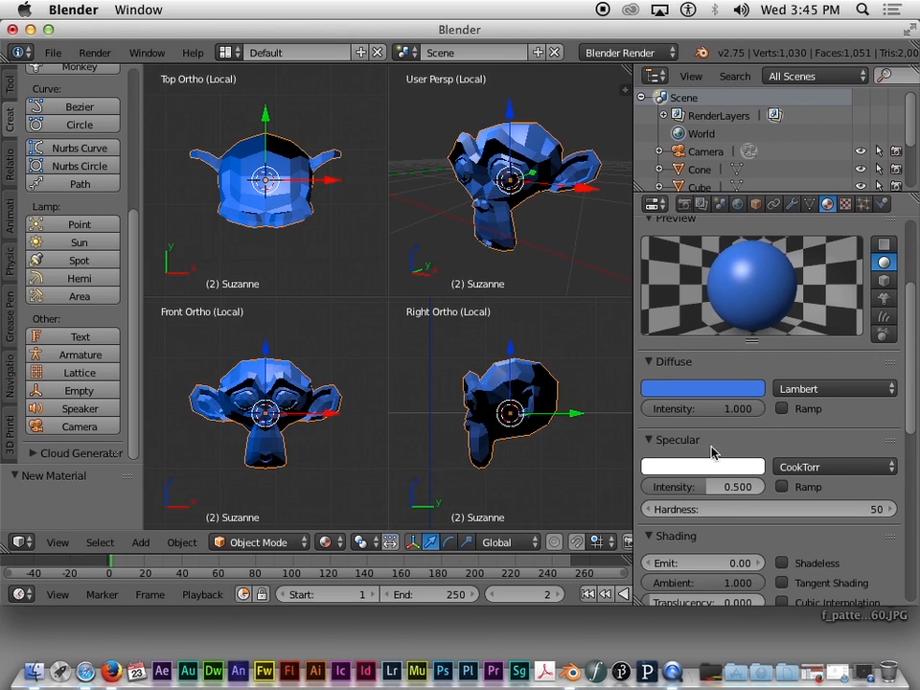
pyautogui.moveTo(912, 366); pyautogui.dragTo(913, 417)
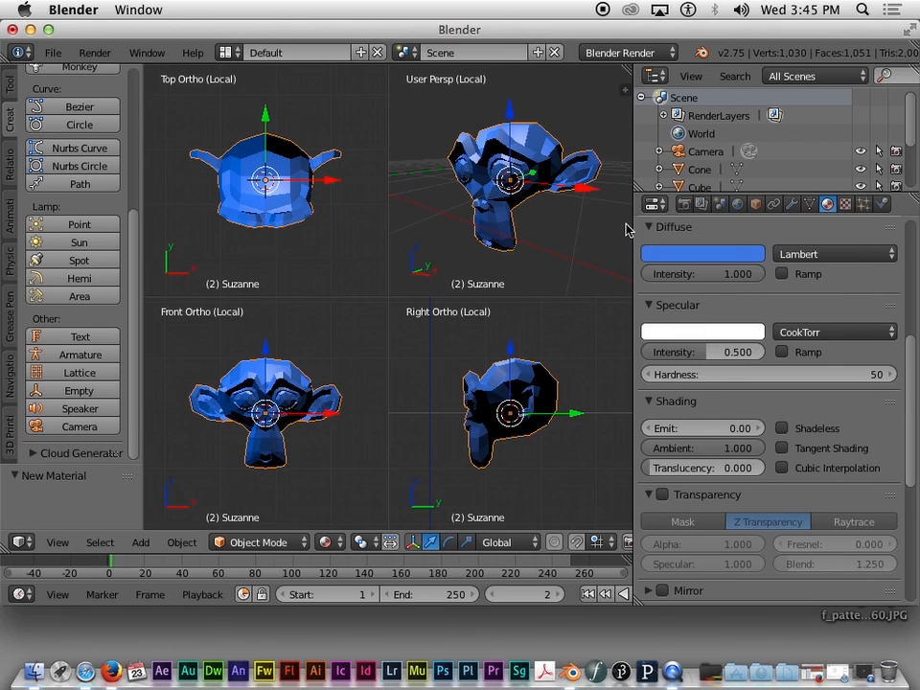
pyautogui.scroll(5, 849, 354)
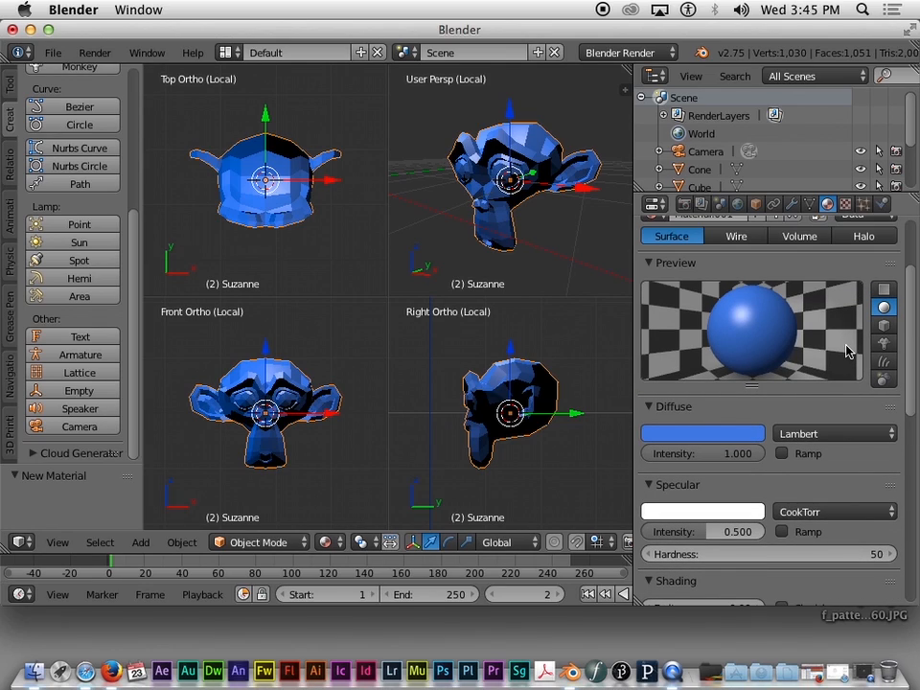
pyautogui.moveTo(915, 318); pyautogui.dragTo(919, 338)
pyautogui.moveTo(705, 483); pyautogui.dragTo(648, 483)
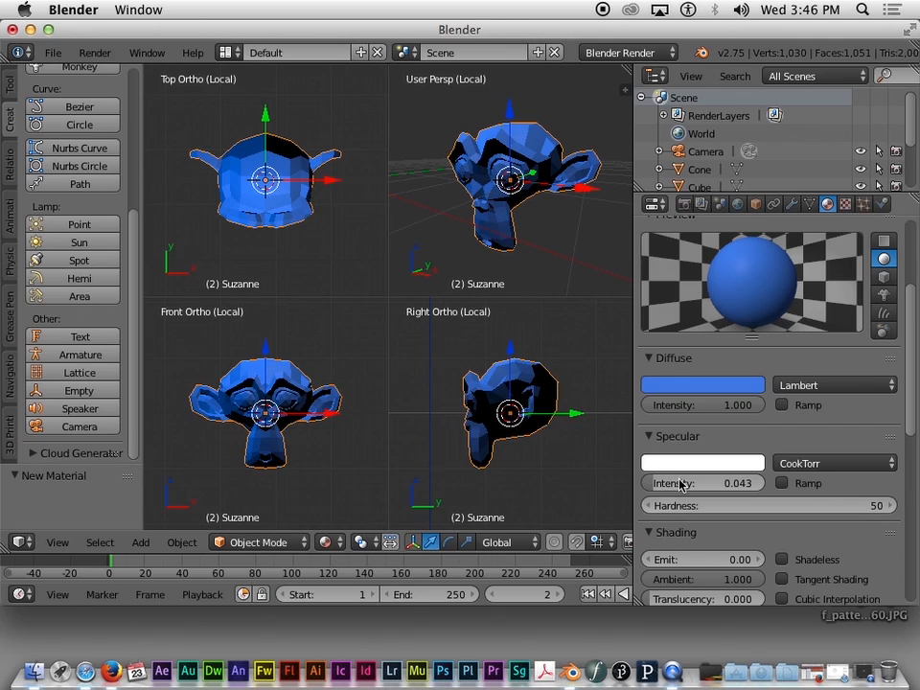
pyautogui.moveTo(654, 484); pyautogui.dragTo(743, 484)
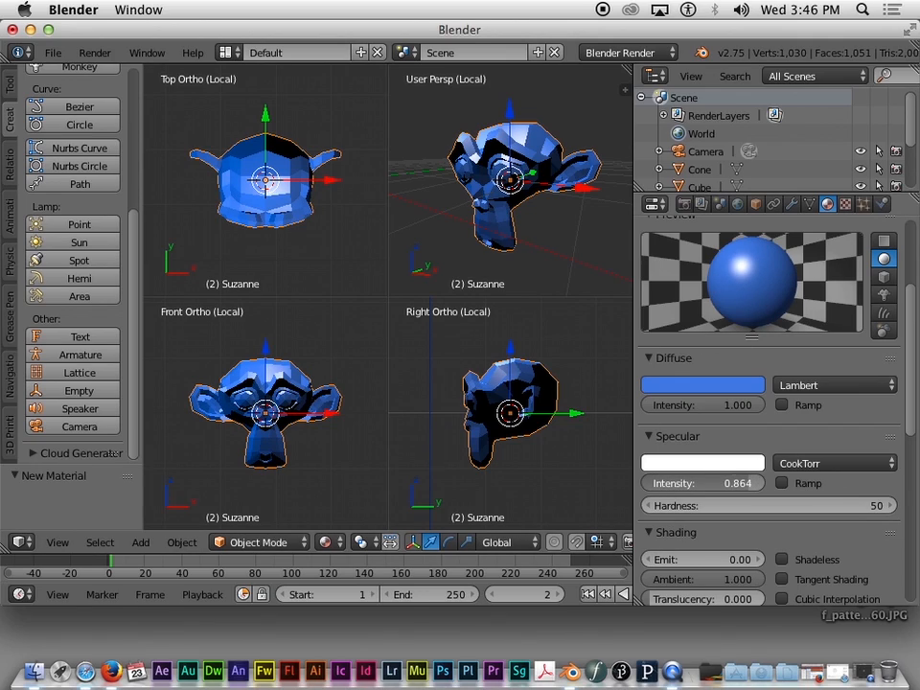
# Try green, blue and yellow as the material's specular colour.
pyautogui.click(703, 466)
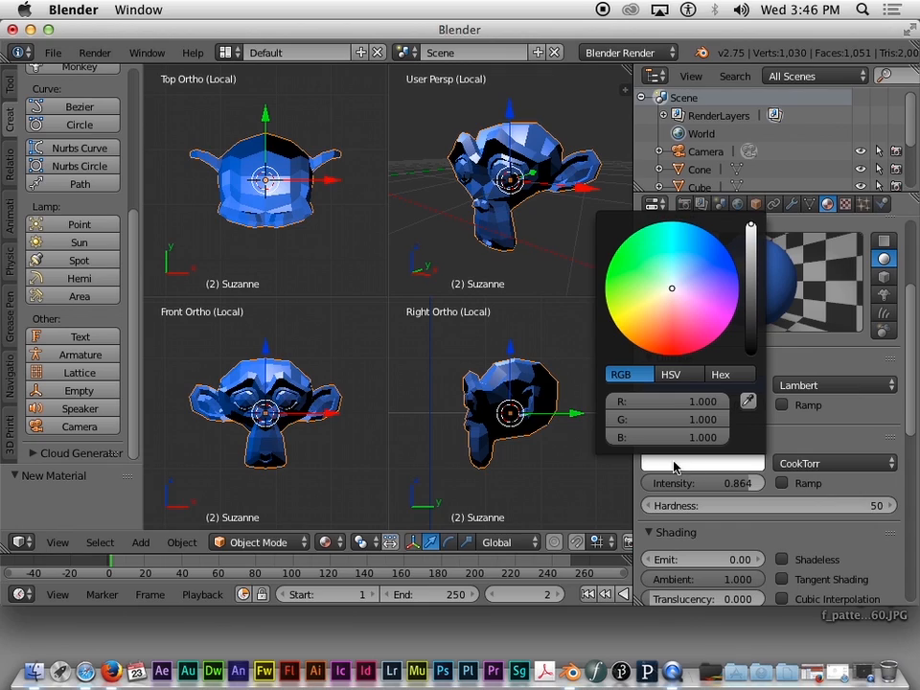
pyautogui.click(642, 265)
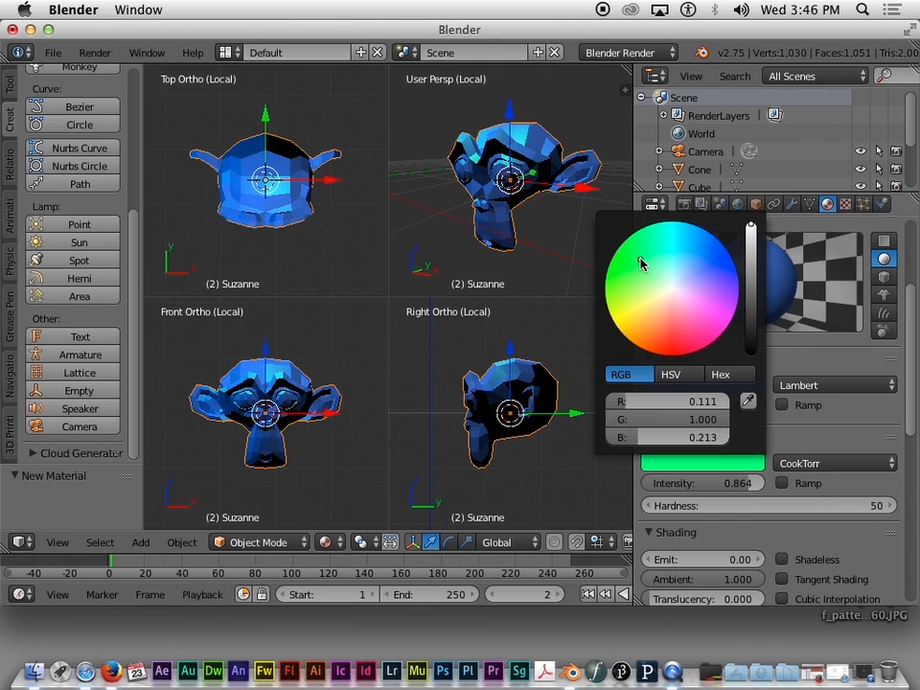
pyautogui.click(711, 266)
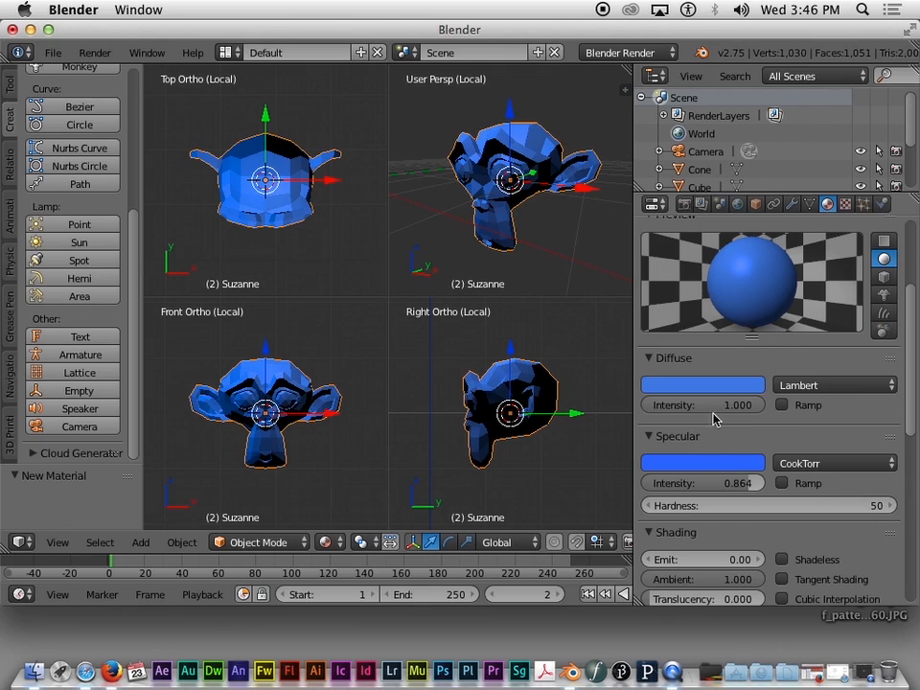
pyautogui.click(721, 459)
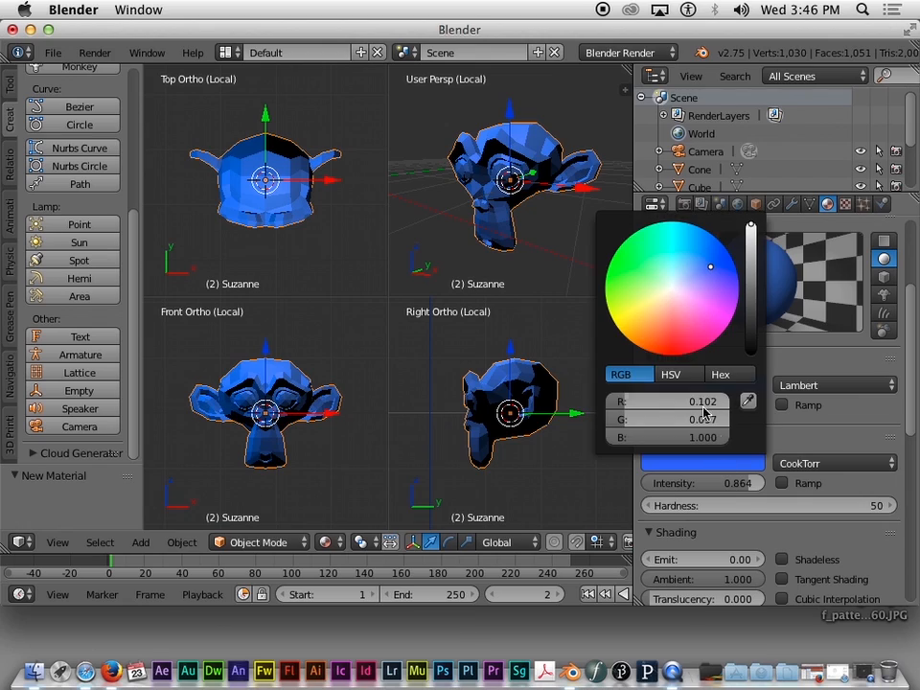
pyautogui.click(627, 319)
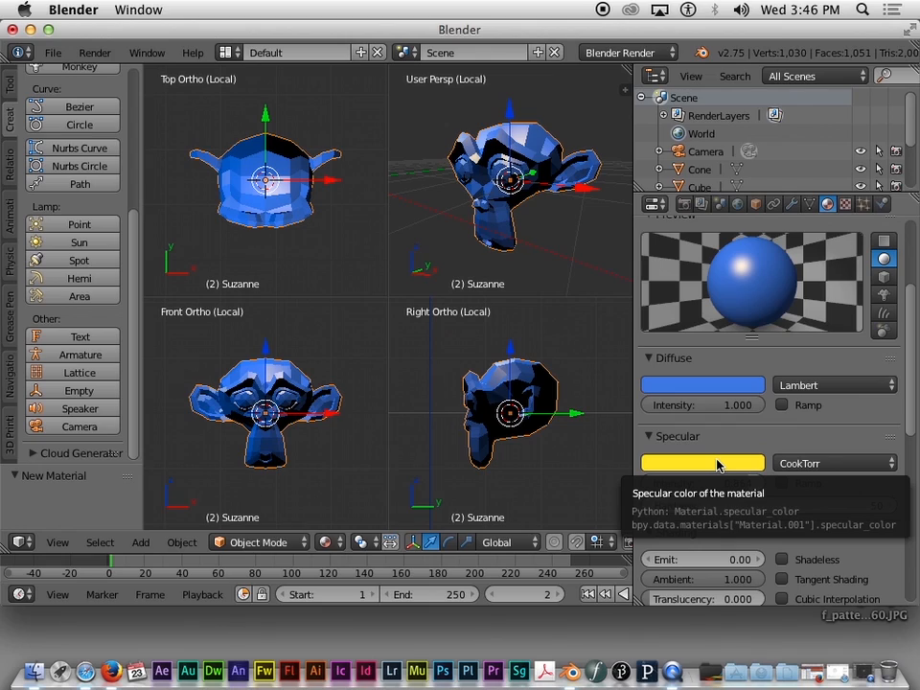
pyautogui.click(787, 439)
pyautogui.click(777, 438)
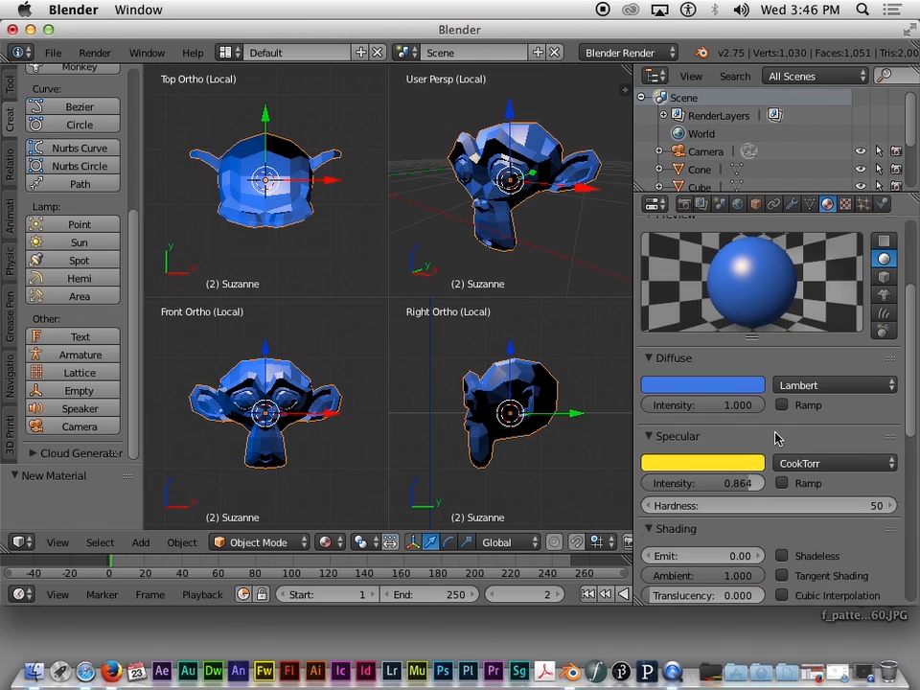
# Set the specular colour to near-white (R 0.937, G 0.934, B 1.000) and the specular intensity to 1.000.
pyautogui.moveTo(744, 483); pyautogui.dragTo(670, 483)
pyautogui.click(704, 464)
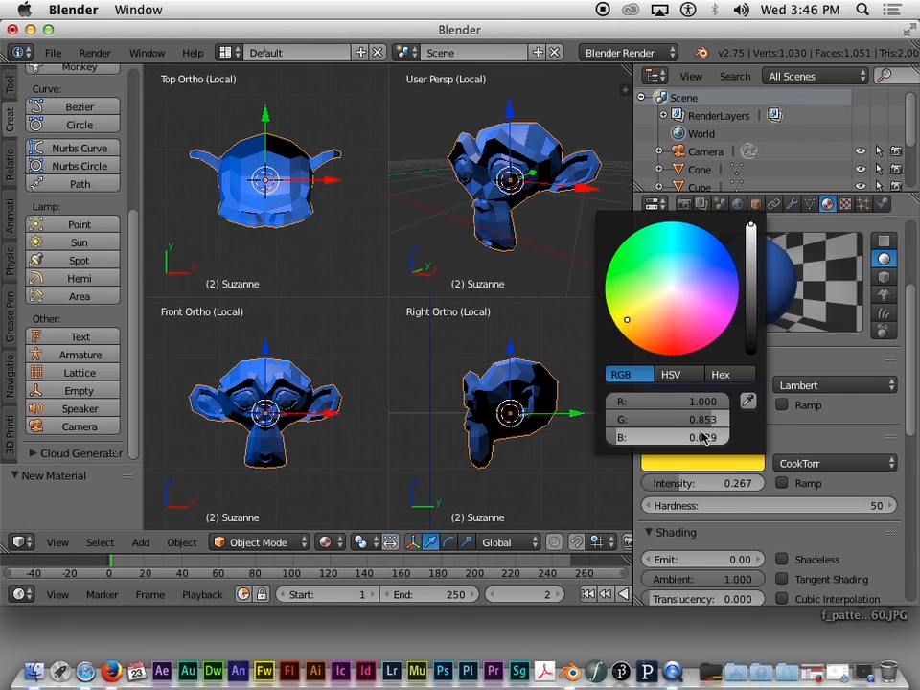
pyautogui.click(674, 293)
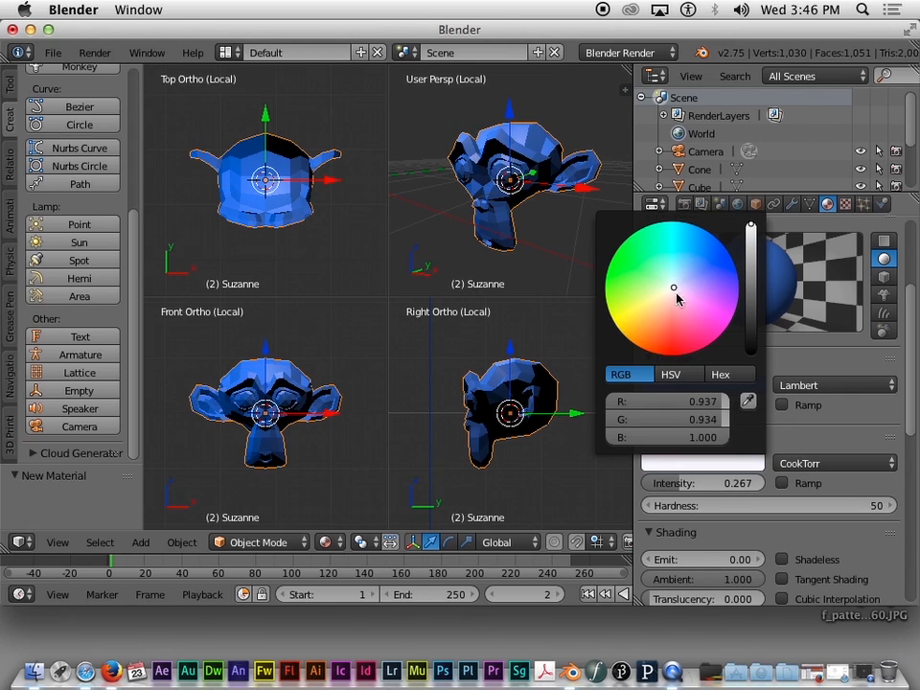
pyautogui.moveTo(694, 483); pyautogui.dragTo(762, 484)
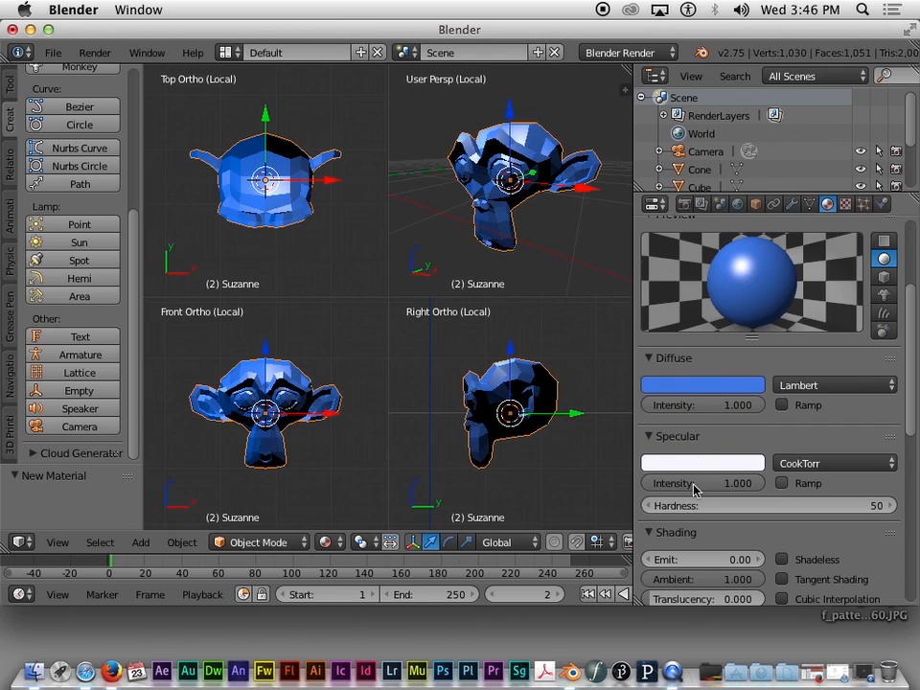
# Raise the material's specular hardness to 104.
pyautogui.scroll(-3, 911, 409)
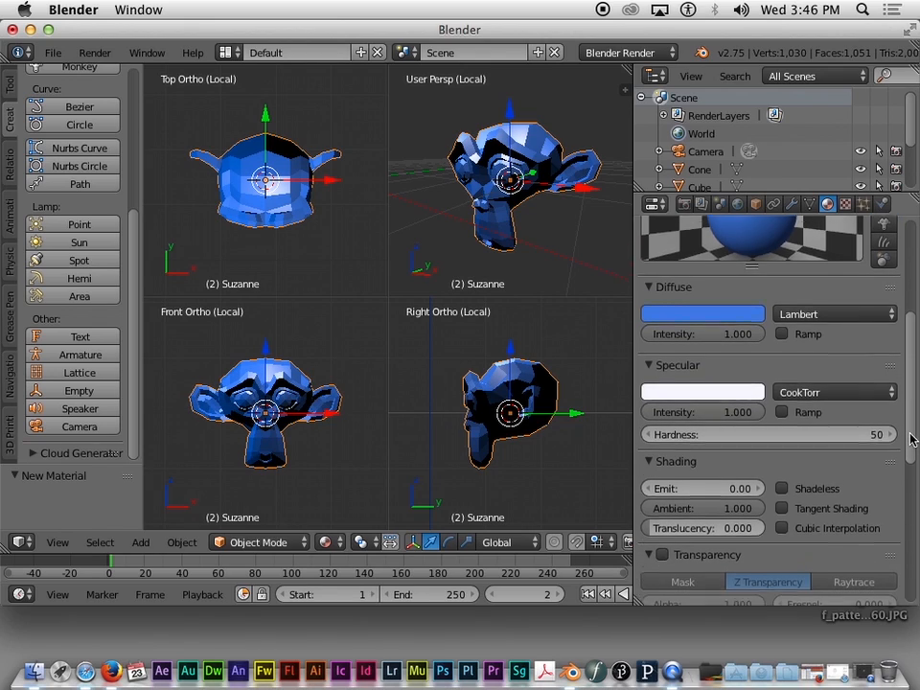
pyautogui.scroll(2, 910, 409)
pyautogui.moveTo(767, 489)
pyautogui.mouseDown()
pyautogui.moveTo(834, 489)
pyautogui.moveTo(721, 489)
pyautogui.moveTo(818, 489)
pyautogui.mouseUp()
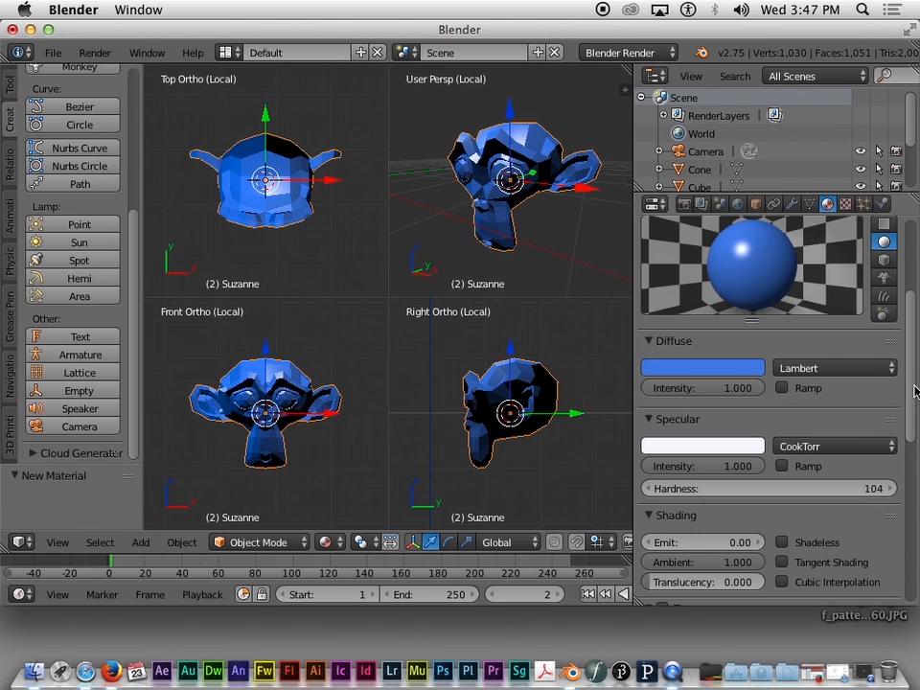
# Enable transparency for the monkey head's material with Z Transparency and lower its alpha to 0.605.
pyautogui.moveTo(915, 391)
pyautogui.mouseDown()
pyautogui.moveTo(913, 445)
pyautogui.moveTo(916, 348)
pyautogui.moveTo(911, 440)
pyautogui.mouseUp()
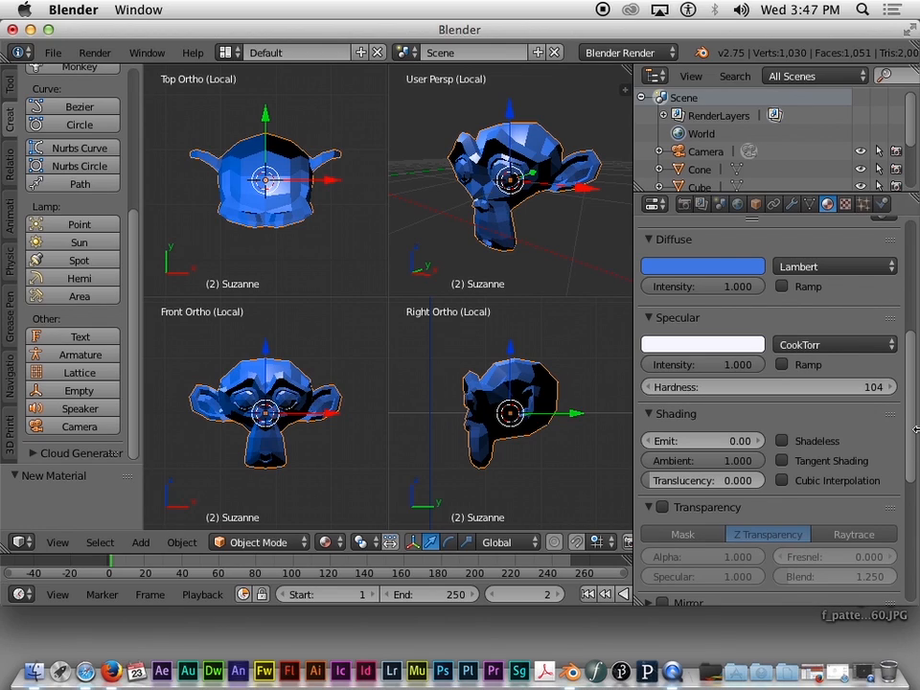
pyautogui.moveTo(915, 418); pyautogui.dragTo(912, 465)
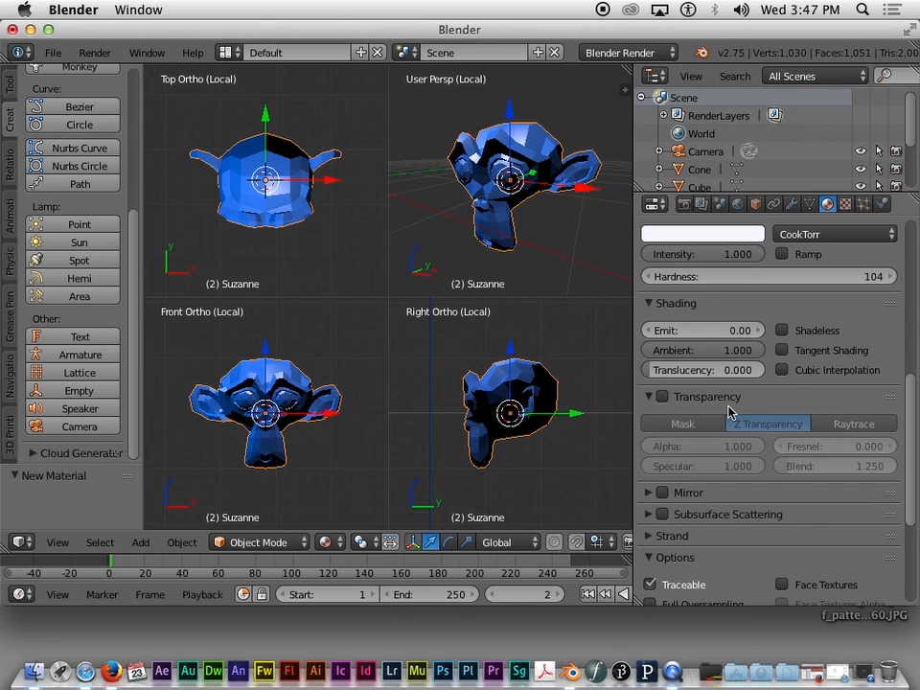
pyautogui.scroll(-5, 733, 412)
pyautogui.scroll(2, 733, 408)
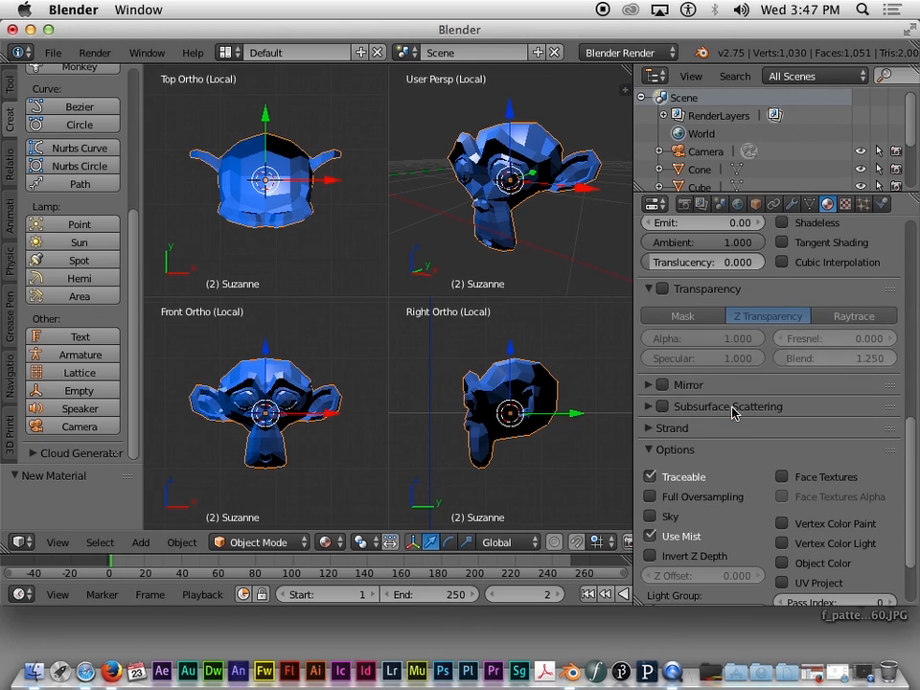
pyautogui.click(662, 290)
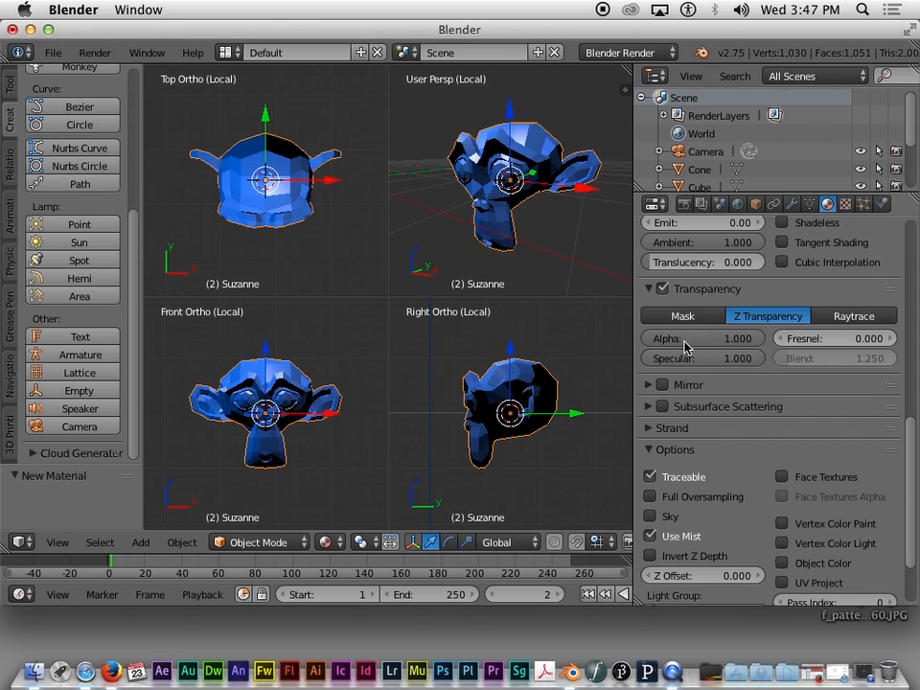
pyautogui.moveTo(685, 347); pyautogui.dragTo(654, 347)
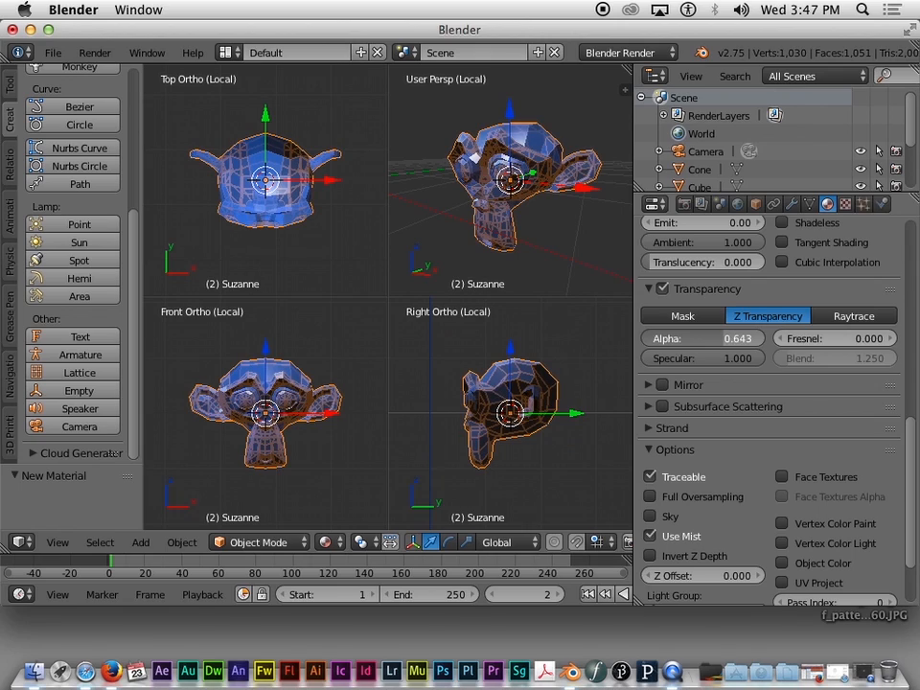
pyautogui.moveTo(730, 346); pyautogui.dragTo(676, 345)
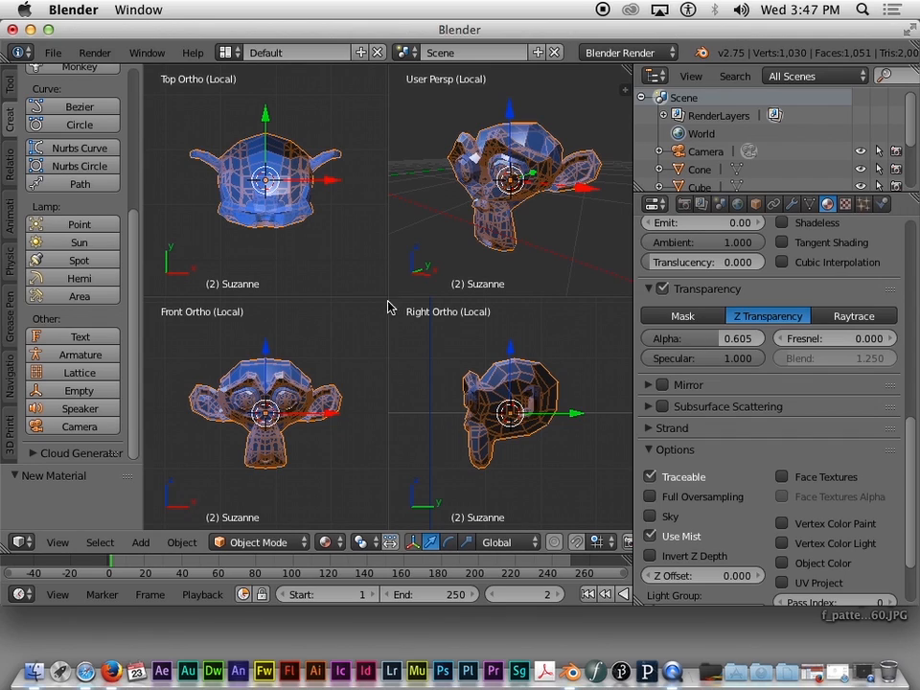
# Try a more transparent alpha of 0.279, and set the material's alpha to 0.612.
pyautogui.moveTo(720, 341); pyautogui.dragTo(690, 341)
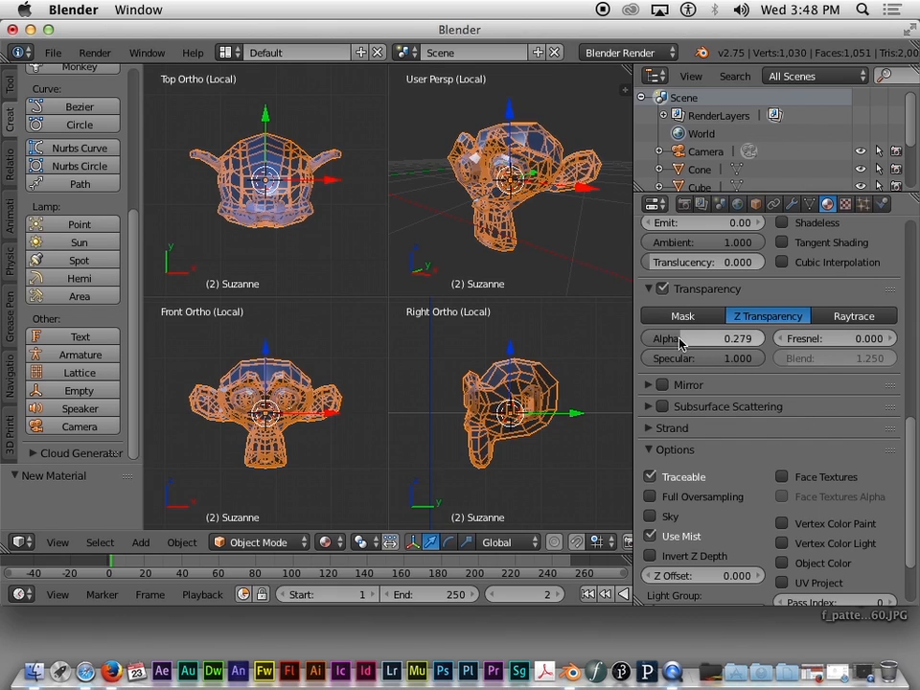
pyautogui.moveTo(678, 339); pyautogui.dragTo(722, 338)
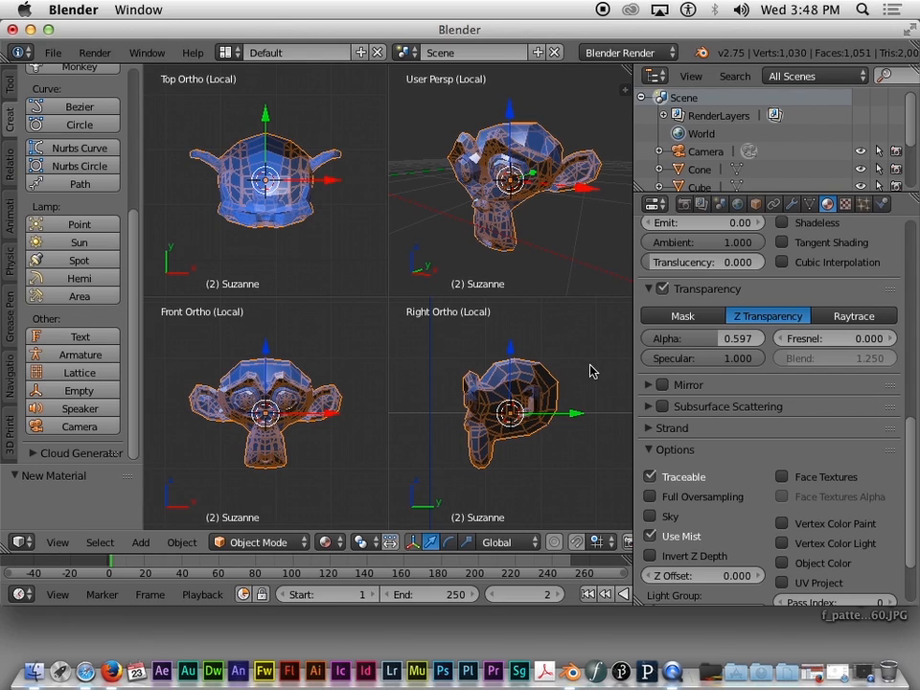
pyautogui.moveTo(703, 340); pyautogui.dragTo(705, 343)
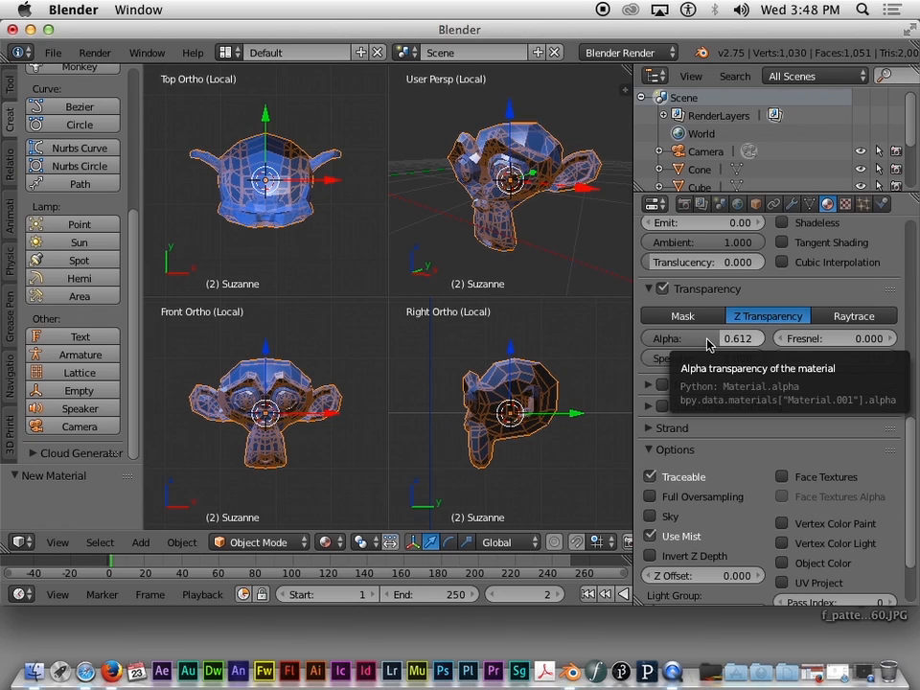
# Restore the monkey head material's alpha to 1.000 and turn off its transparency.
pyautogui.moveTo(707, 345); pyautogui.dragTo(806, 346)
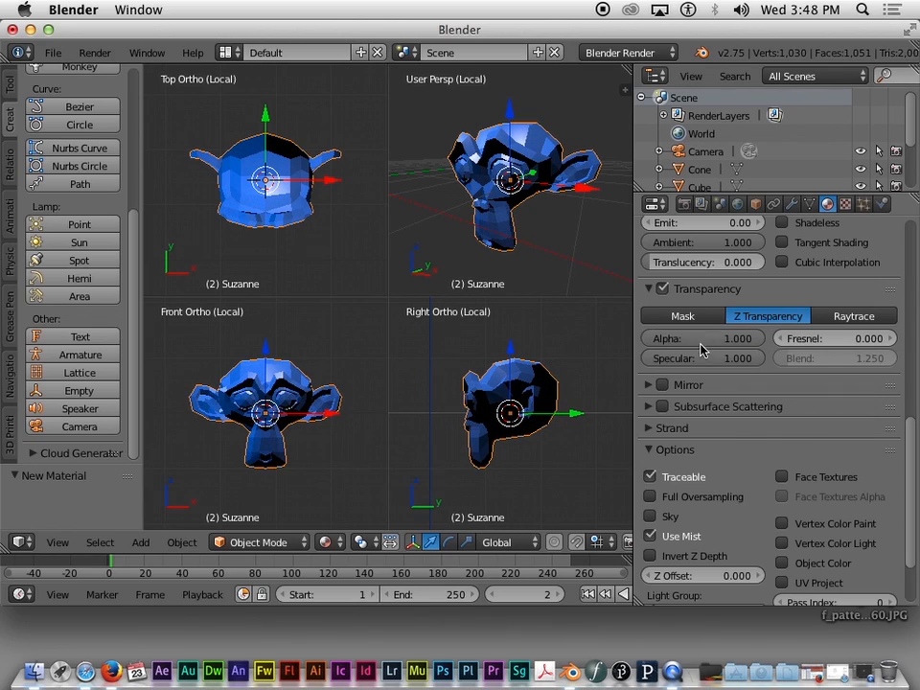
pyautogui.click(664, 289)
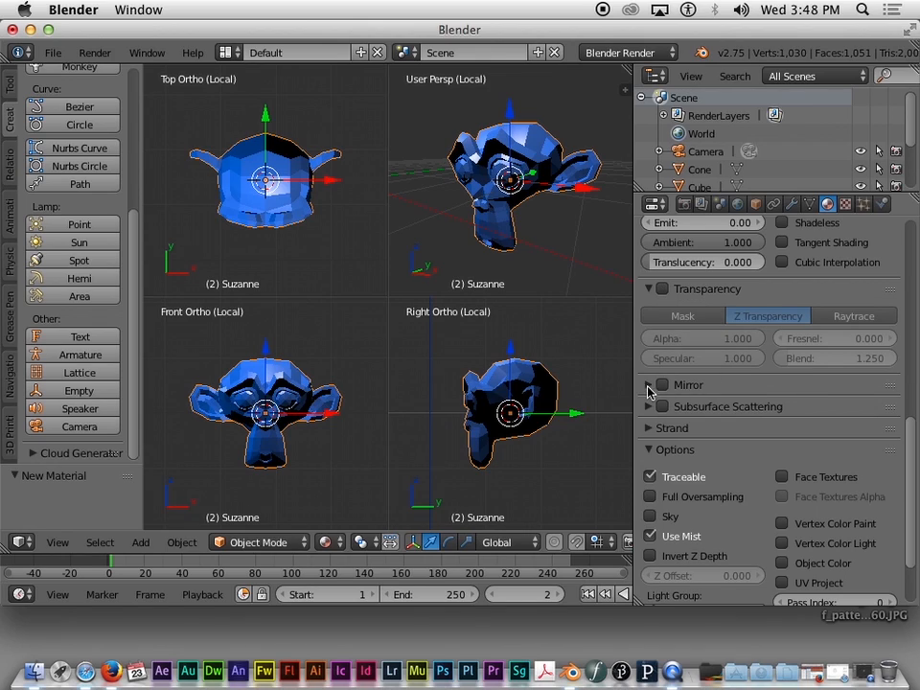
# Enable Mirror reflections on the monkey head's material and set the reflectivity to 0.822.
pyautogui.scroll(-2, 713, 384)
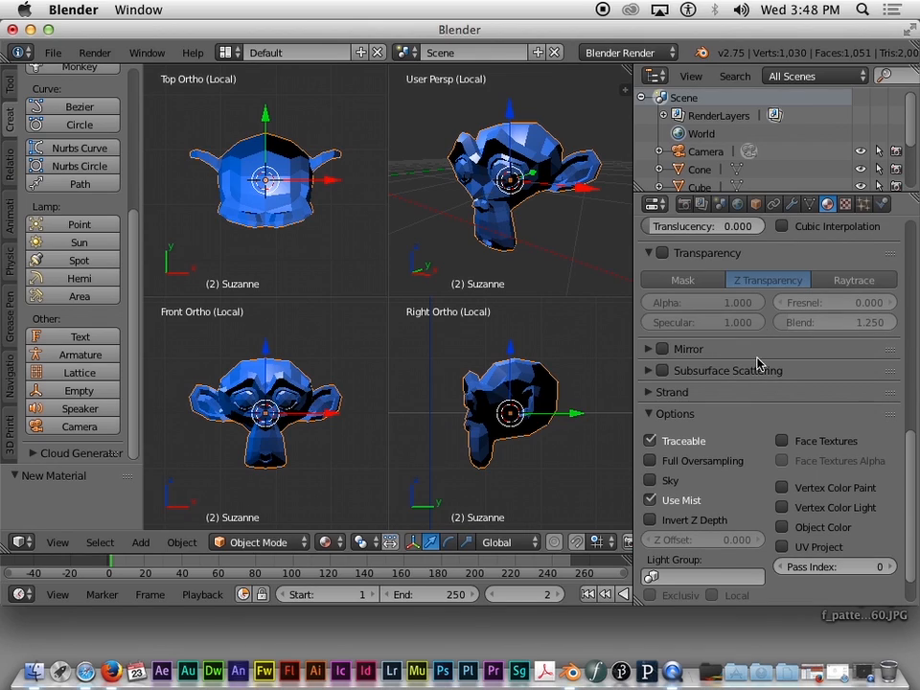
pyautogui.click(649, 350)
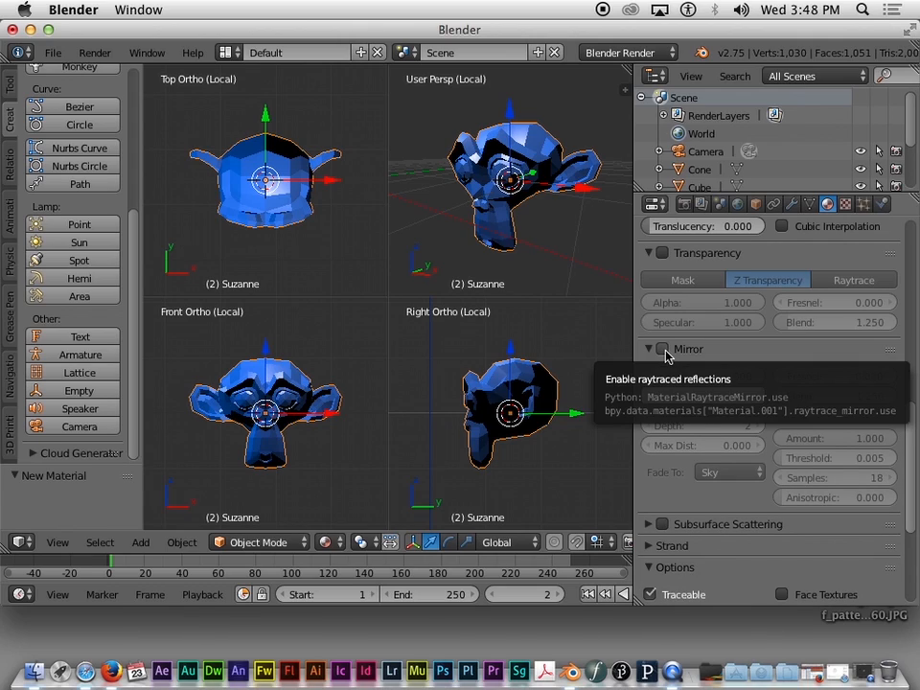
pyautogui.click(664, 350)
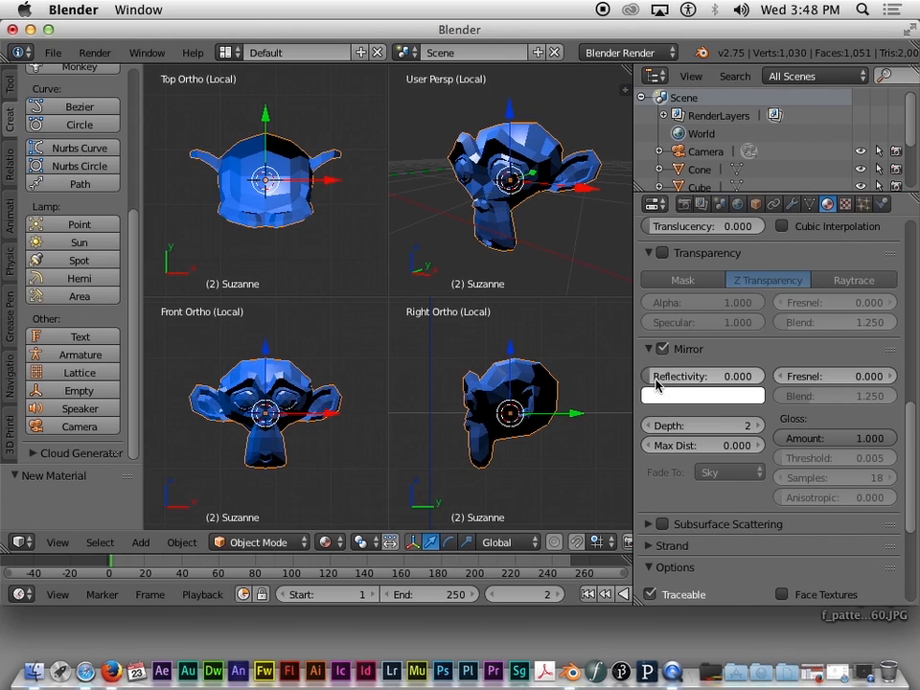
pyautogui.moveTo(655, 376); pyautogui.dragTo(735, 376)
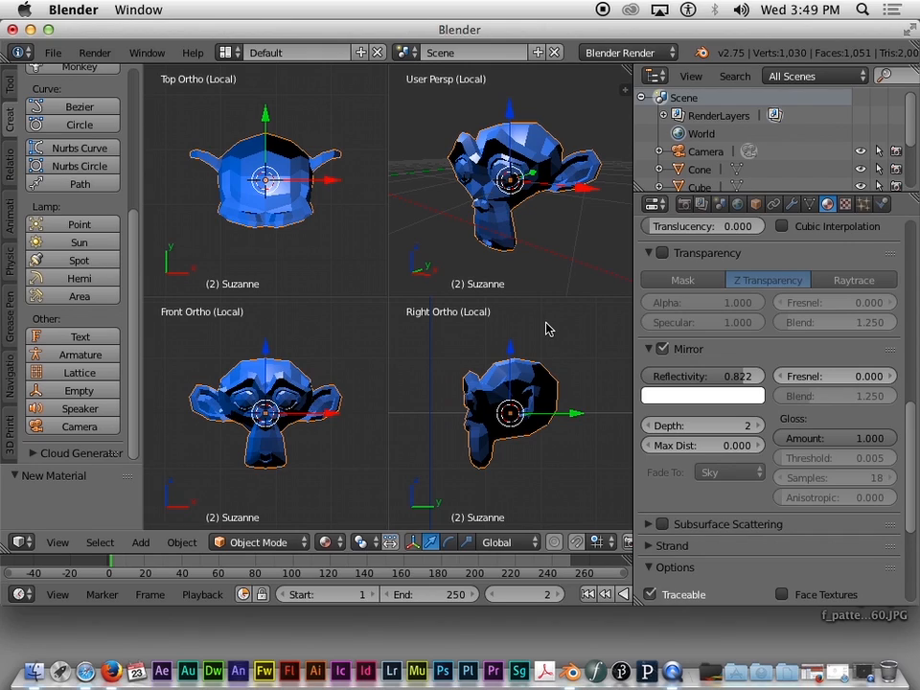
# Leave local view and preview the whole scene through the camera with Rendered viewport shading.
pyautogui.press('KP_Divide')
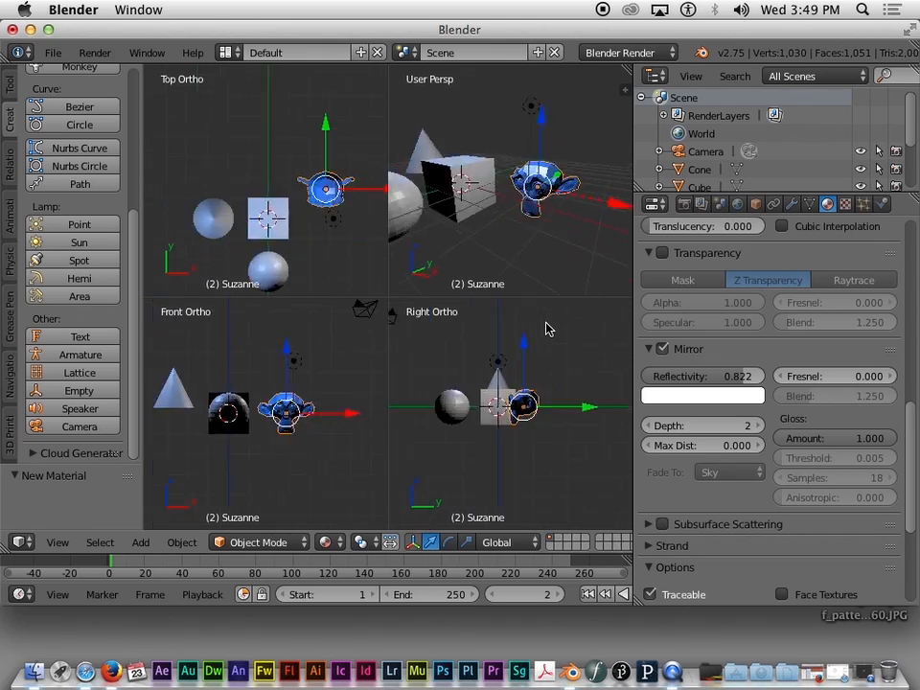
pyautogui.press('KP_0')
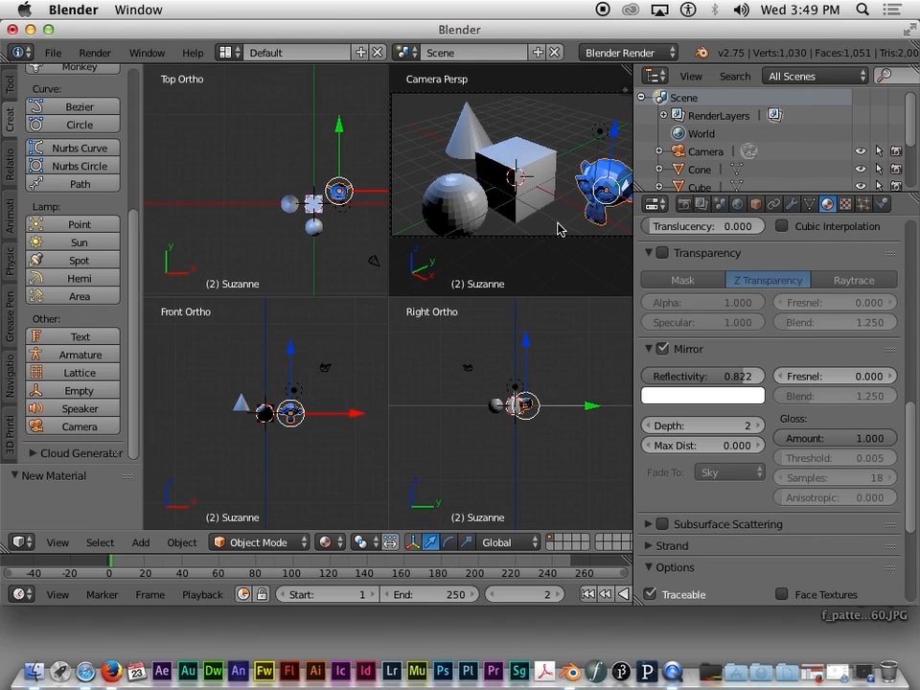
pyautogui.click(326, 543)
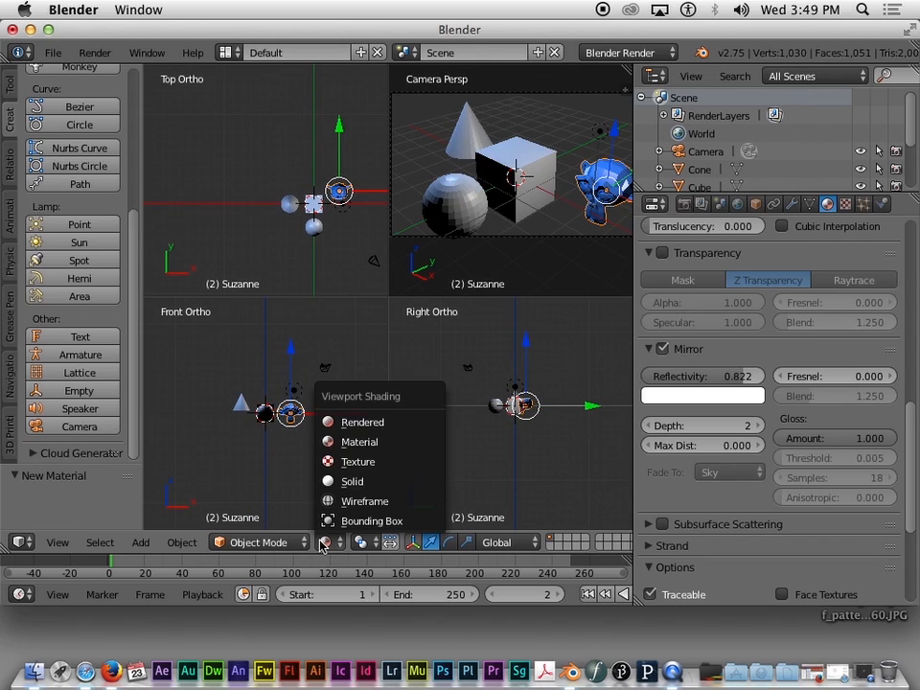
pyautogui.click(364, 424)
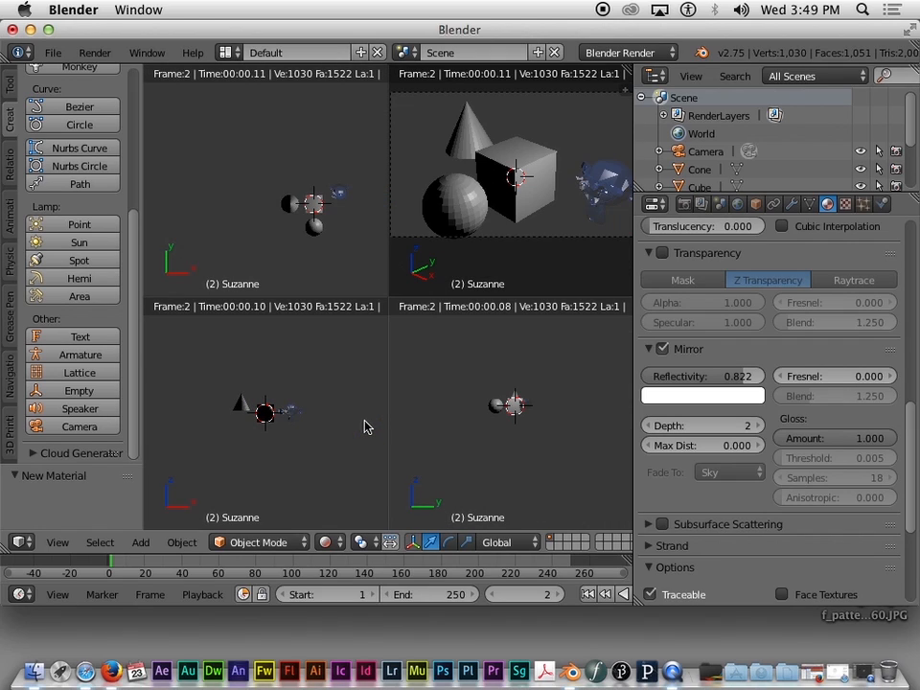
# Examine the mirror reflections on the monkey head up close, both in the scene and isolated, and return the viewport shading to Material.
pyautogui.scroll(2, 611, 209)
pyautogui.scroll(3, 611, 209)
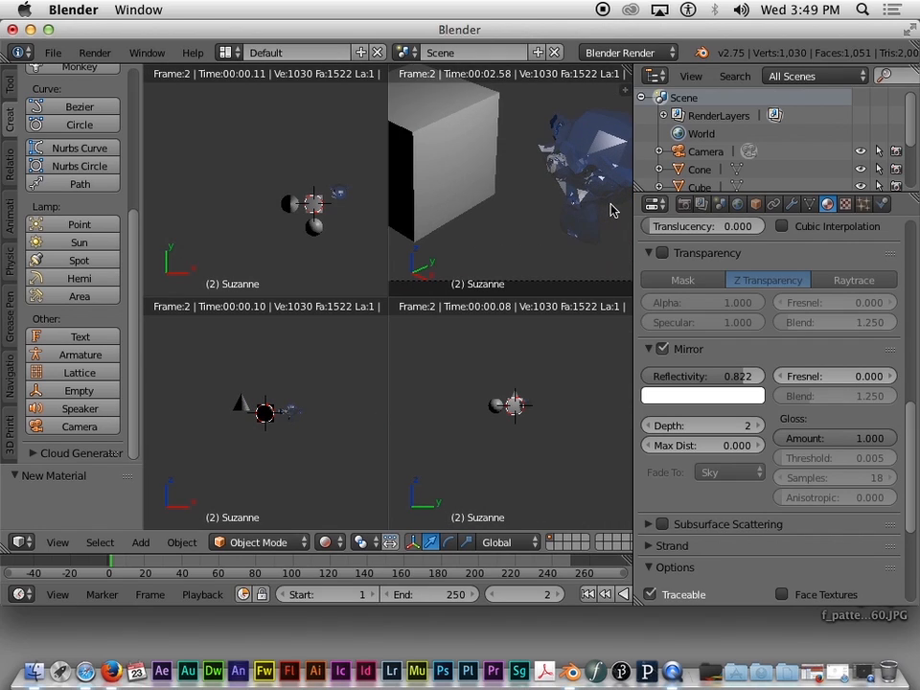
pyautogui.scroll(2, 612, 209)
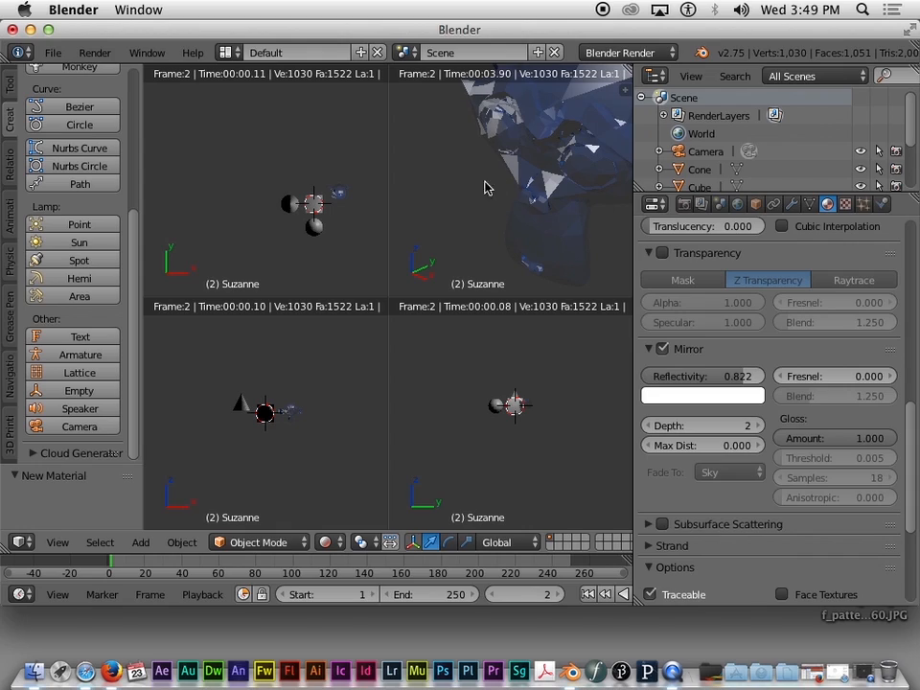
pyautogui.scroll(-2, 529, 173)
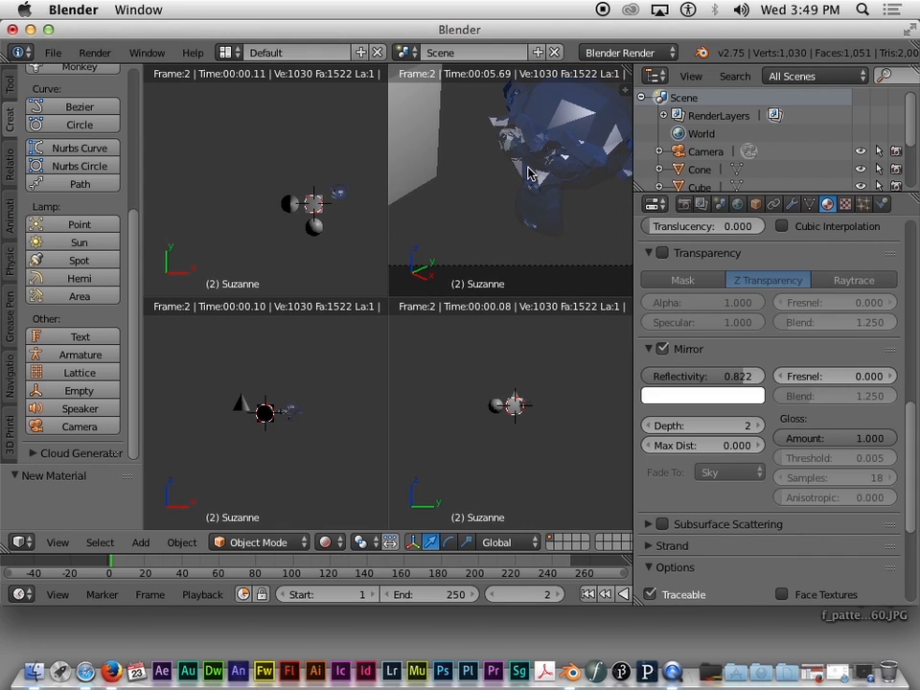
pyautogui.press('KP_Divide')
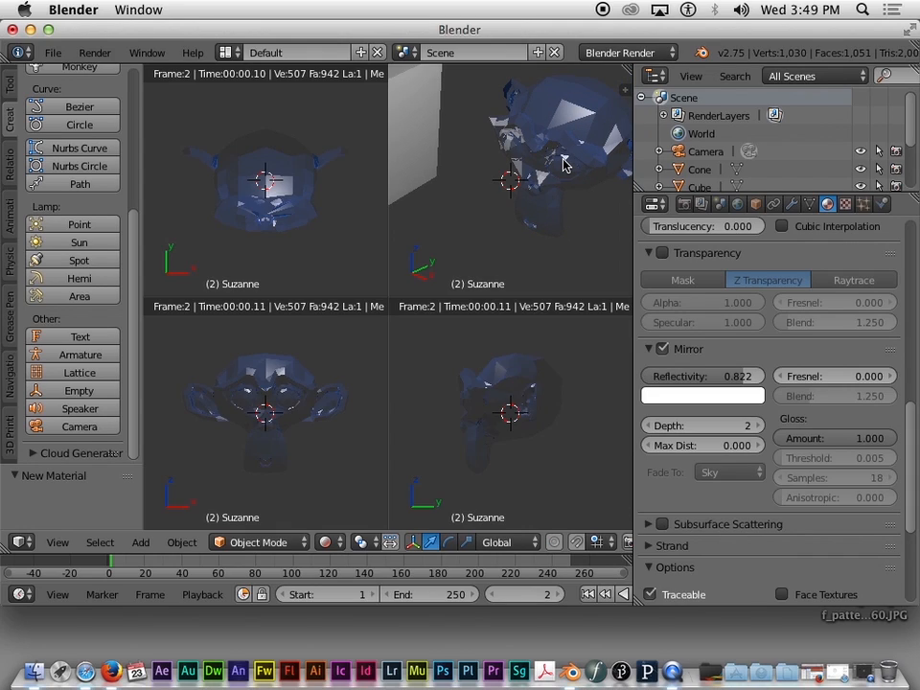
pyautogui.press('KP_Divide')
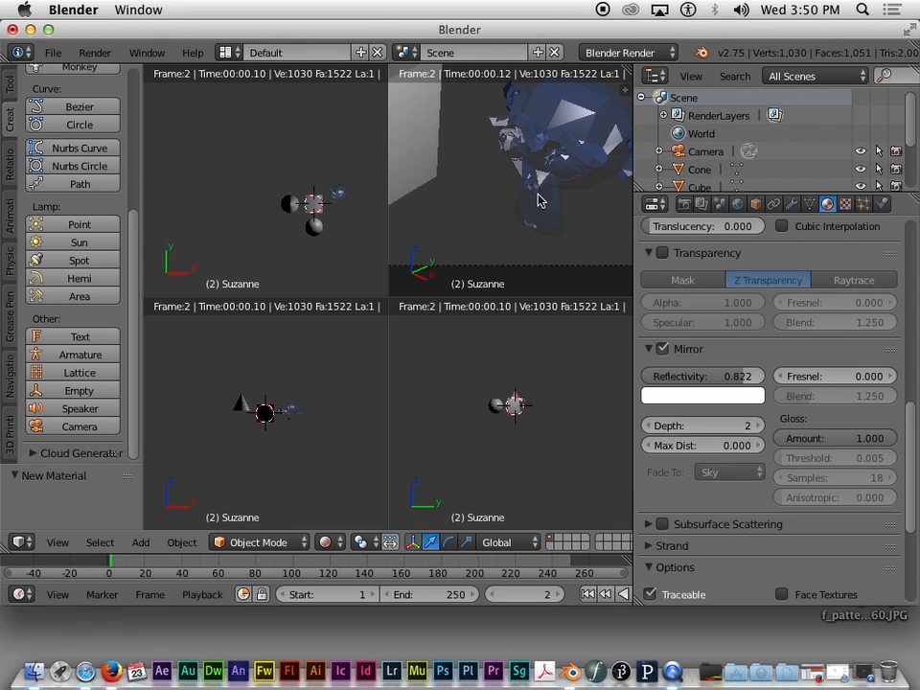
pyautogui.click(325, 543)
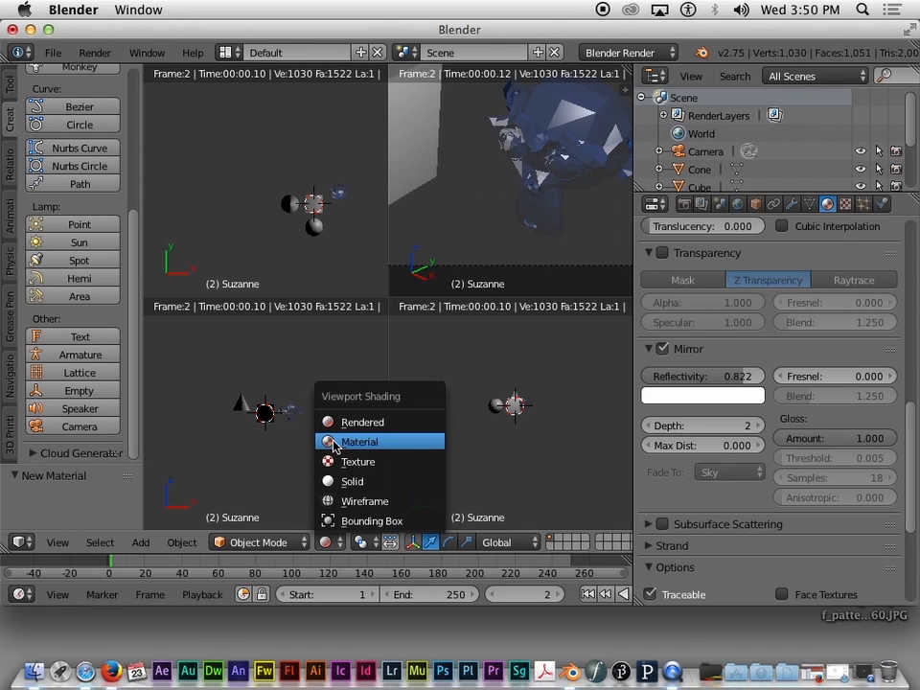
pyautogui.click(324, 440)
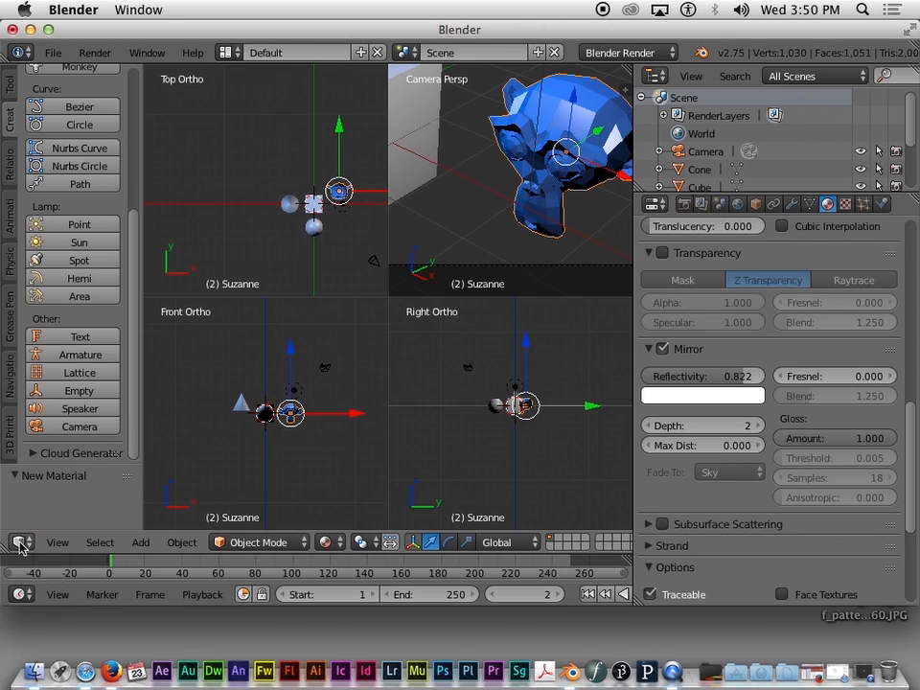
# Enter Edit Mode on the monkey head, widen the tool shelf, and apply smooth shading to all its faces.
pyautogui.click(230, 542)
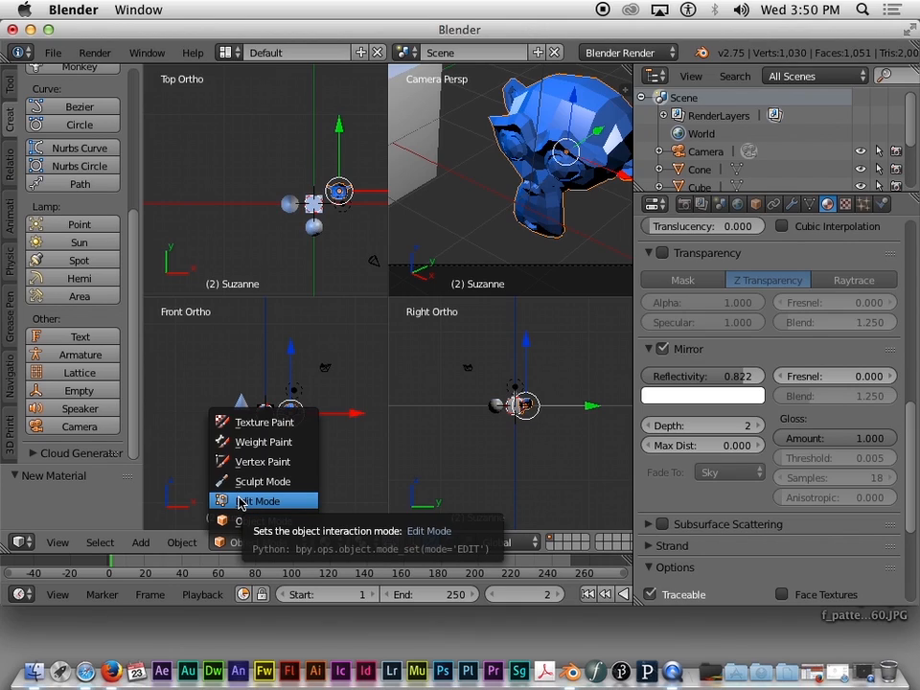
pyautogui.click(239, 502)
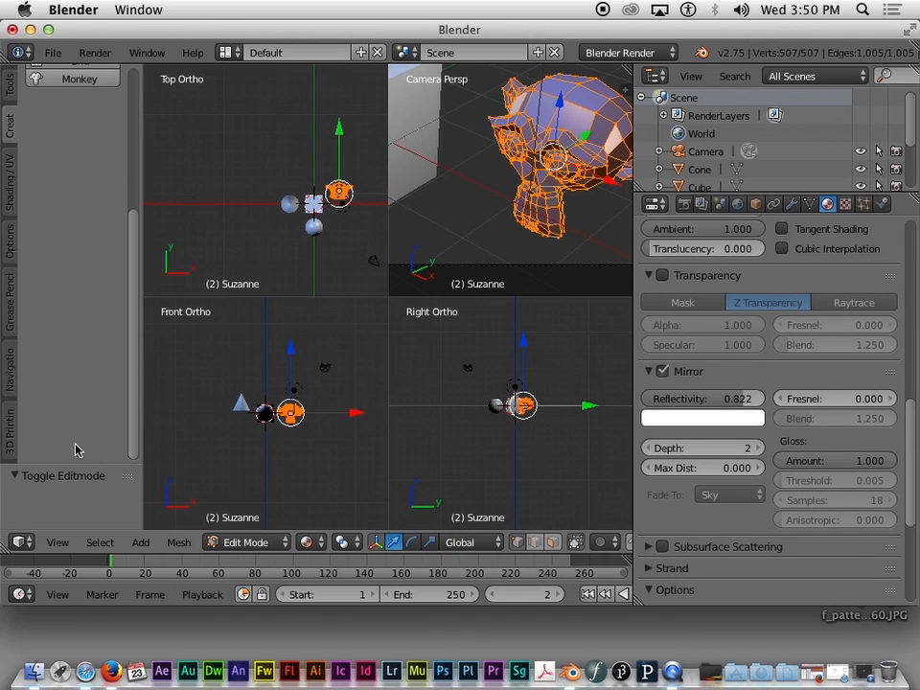
pyautogui.moveTo(142, 433); pyautogui.dragTo(201, 435)
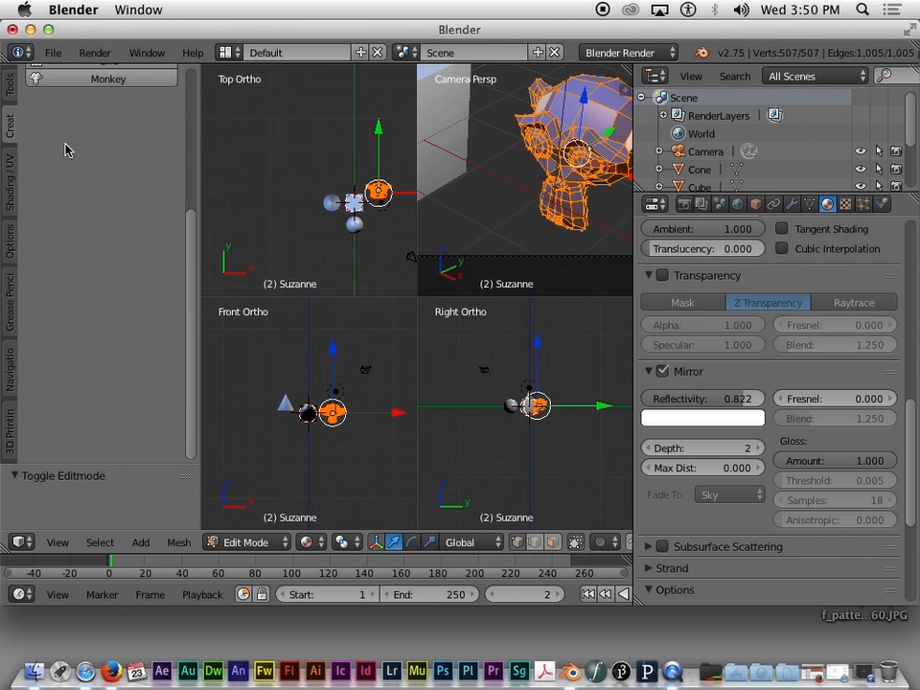
pyautogui.scroll(5, 80, 170)
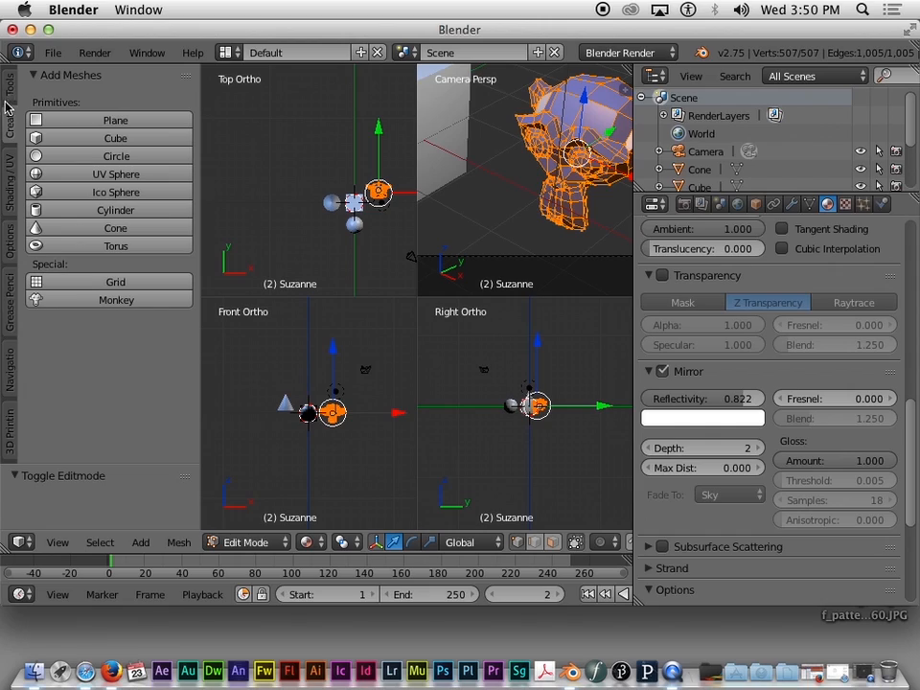
pyautogui.click(12, 195)
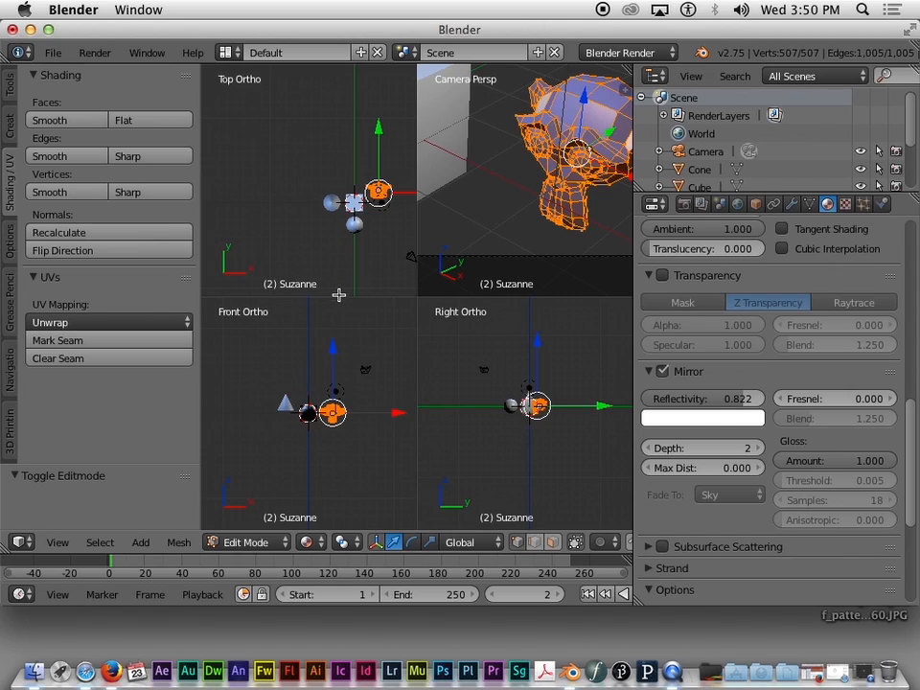
pyautogui.click(264, 543)
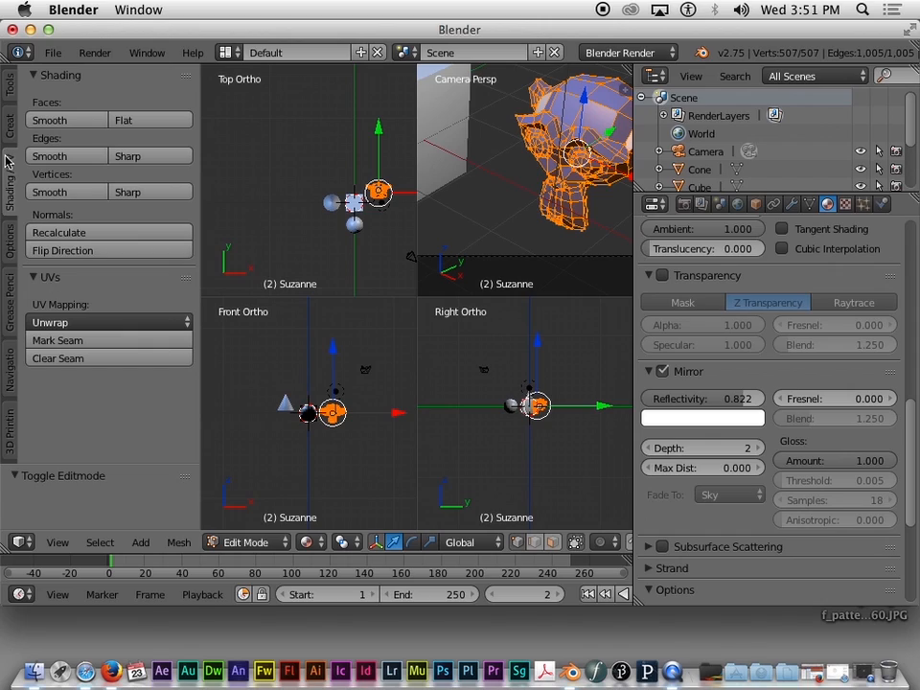
pyautogui.click(76, 125)
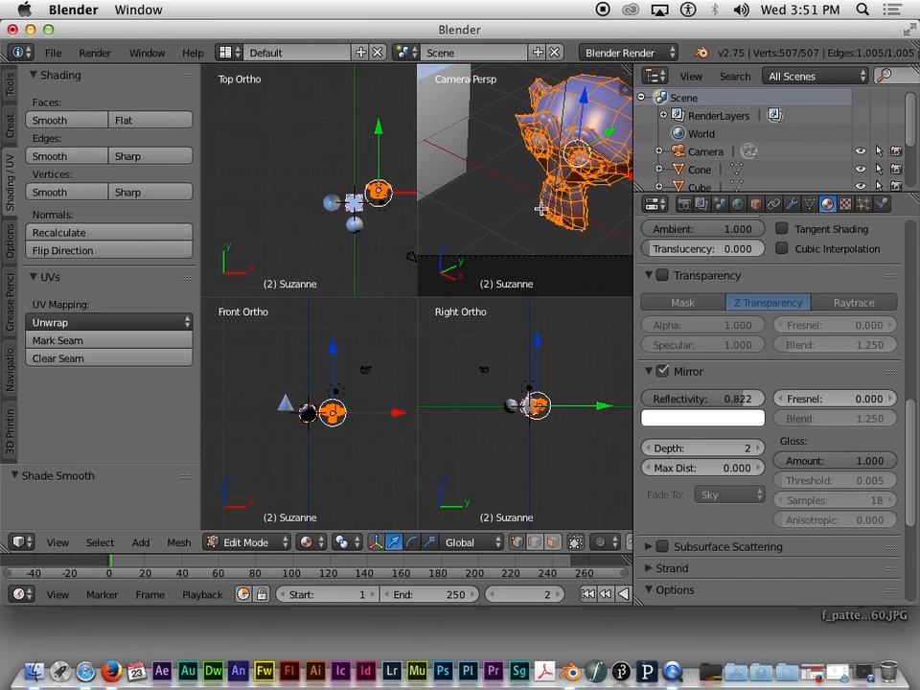
# Leave the camera view for a front-facing perspective of the monkey head and switch back to Object Mode.
pyautogui.press('Right')
pyautogui.press('KP_0')
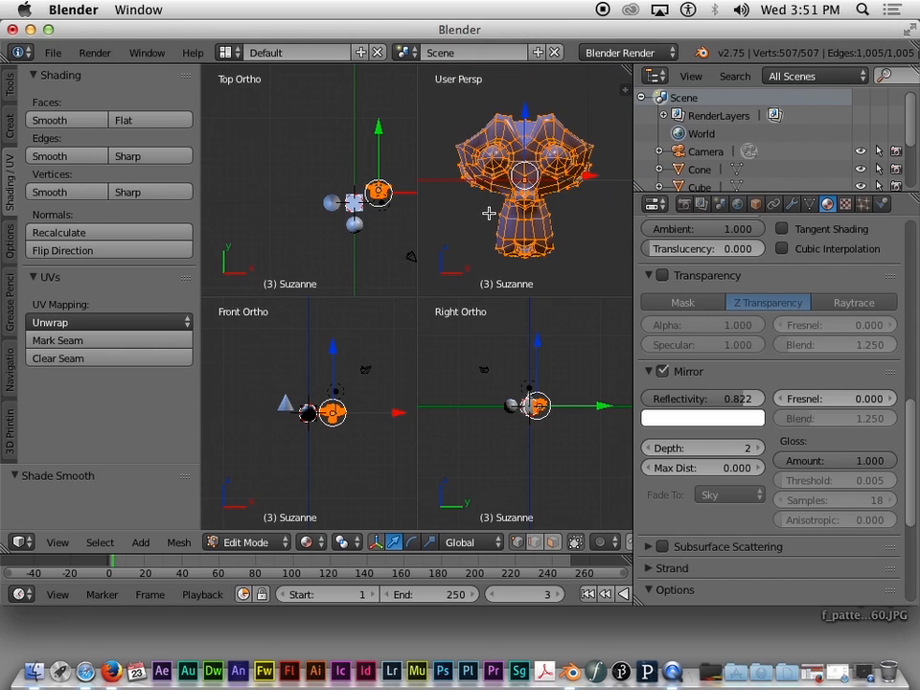
pyautogui.press('KP_4')
pyautogui.press('KP_6')
pyautogui.press('KP_4')
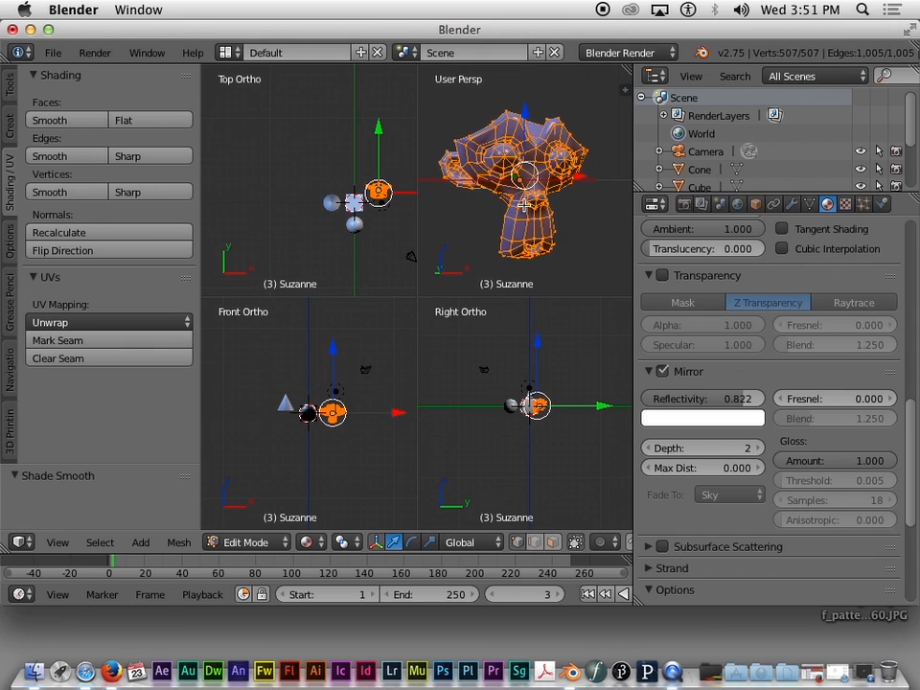
pyautogui.press('KP_6')
pyautogui.press('KP_6')
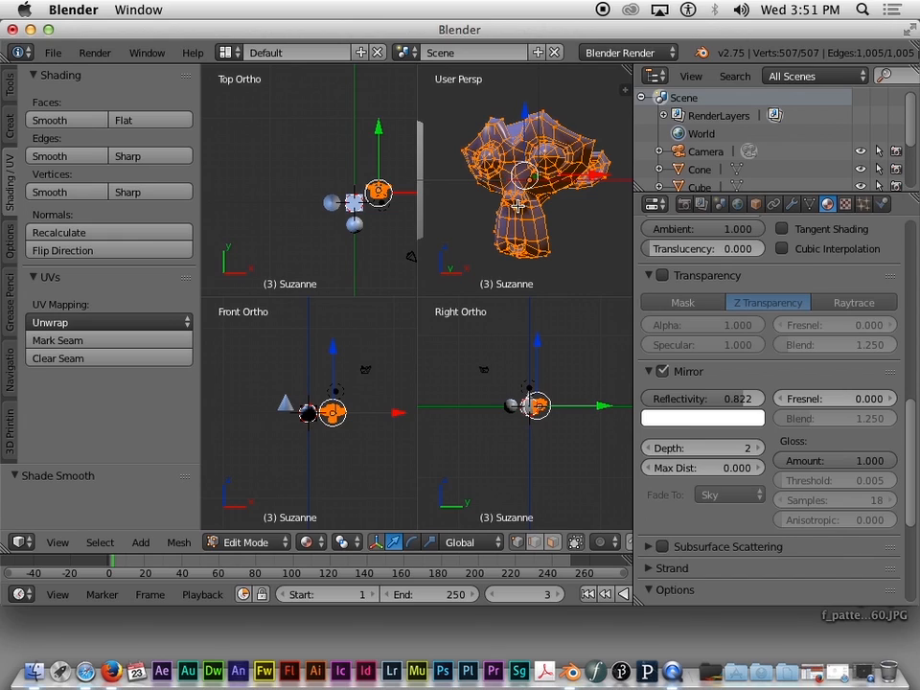
pyautogui.click(251, 542)
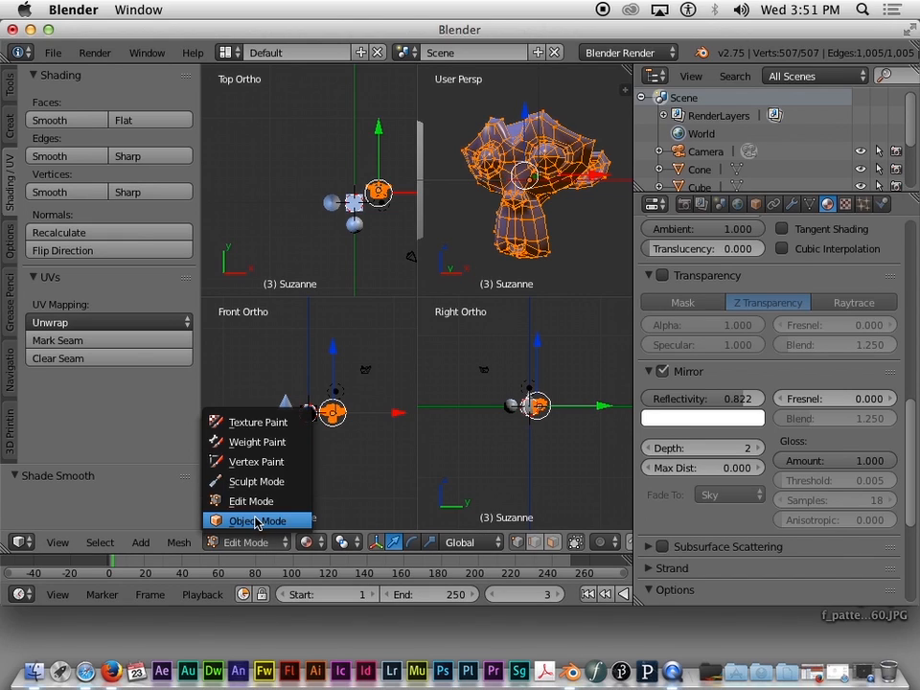
pyautogui.click(215, 520)
# Examine the smooth-shaded monkey head's surface and highlights from the sides, above and below.
pyautogui.press('KP_6')
pyautogui.press('KP_8')
pyautogui.press('KP_2')
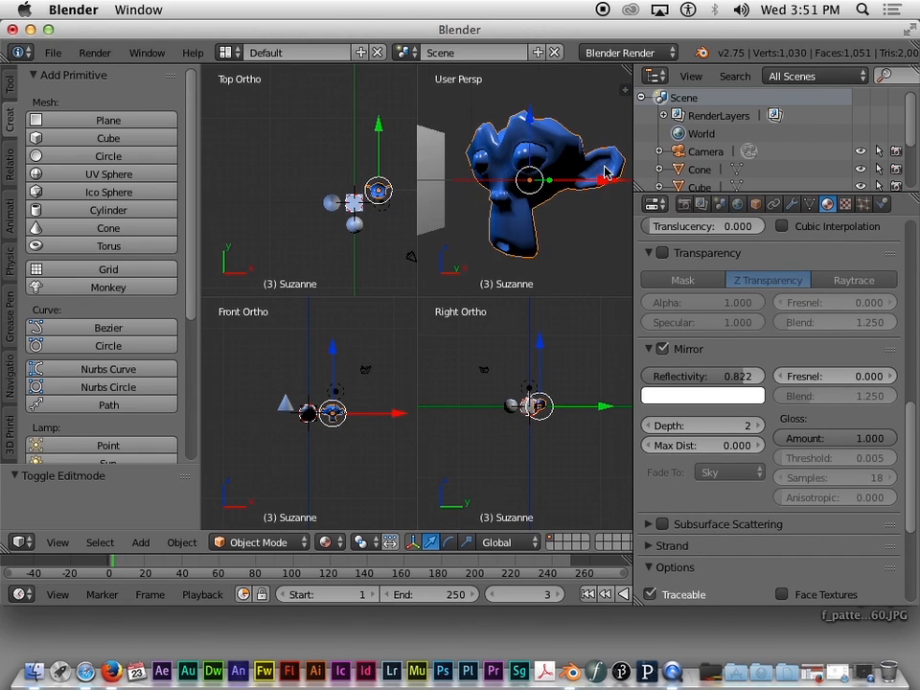
pyautogui.press('KP_4')
pyautogui.press('KP_4')
pyautogui.press('KP_8')
pyautogui.press('KP_8')
pyautogui.press('KP_8')
pyautogui.press('KP_2')
pyautogui.press('KP_2')
pyautogui.press('KP_4')
pyautogui.press('KP_4')
pyautogui.press('KP_4')
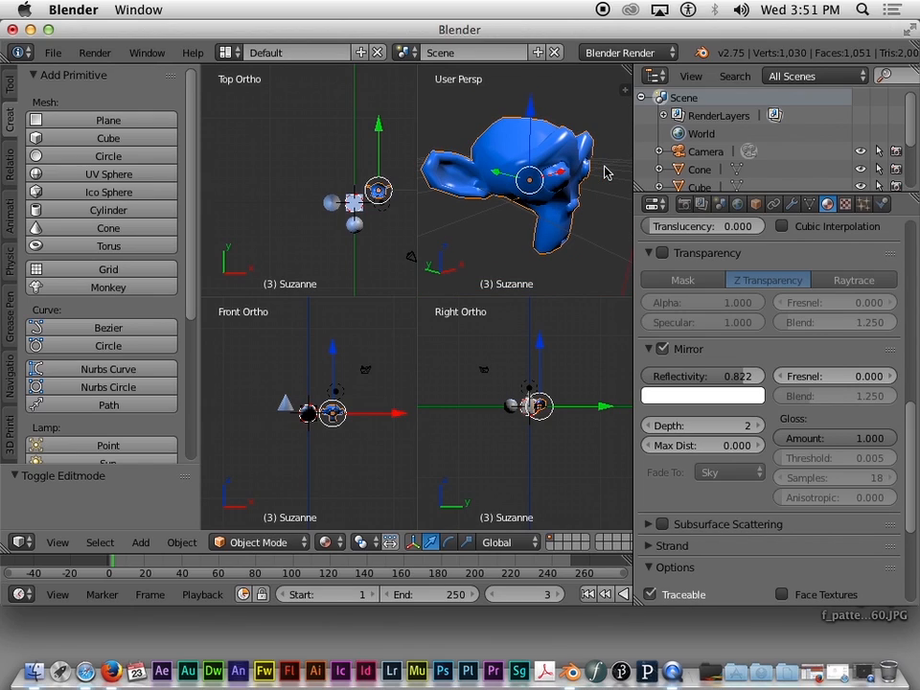
pyautogui.press('KP_6')
pyautogui.press('KP_6')
pyautogui.press('KP_6')
pyautogui.press('KP_6')
pyautogui.press('KP_6')
pyautogui.press('KP_6')
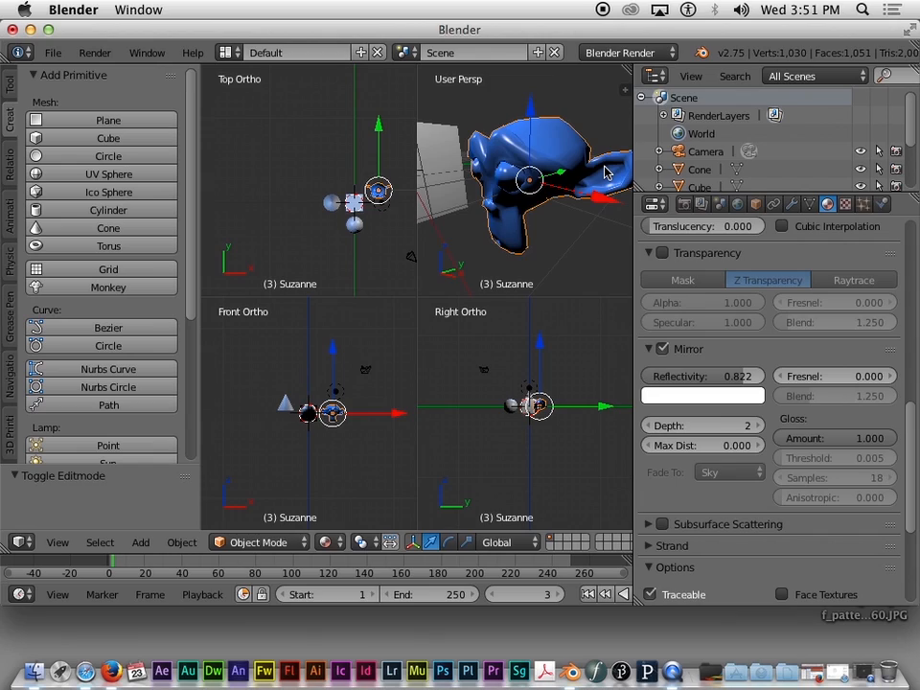
pyautogui.press('KP_4')
pyautogui.press('KP_4')
pyautogui.press('KP_4')
pyautogui.press('KP_6')
pyautogui.press('KP_6')
pyautogui.press('KP_6')
pyautogui.hscroll(-10, 605, 173)
pyautogui.hscroll(5, 605, 172)
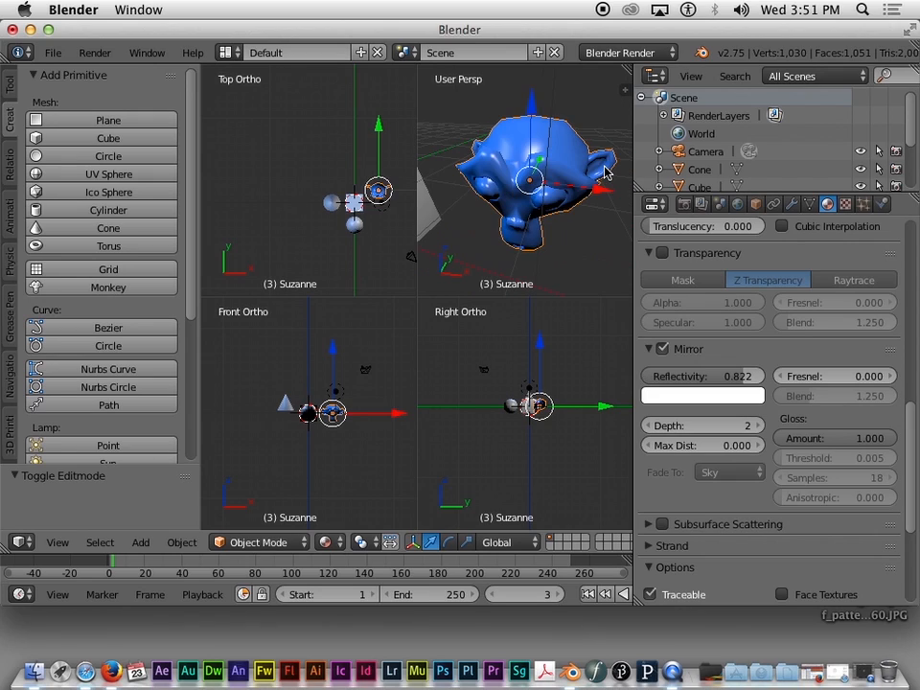
pyautogui.scroll(-10, 605, 173)
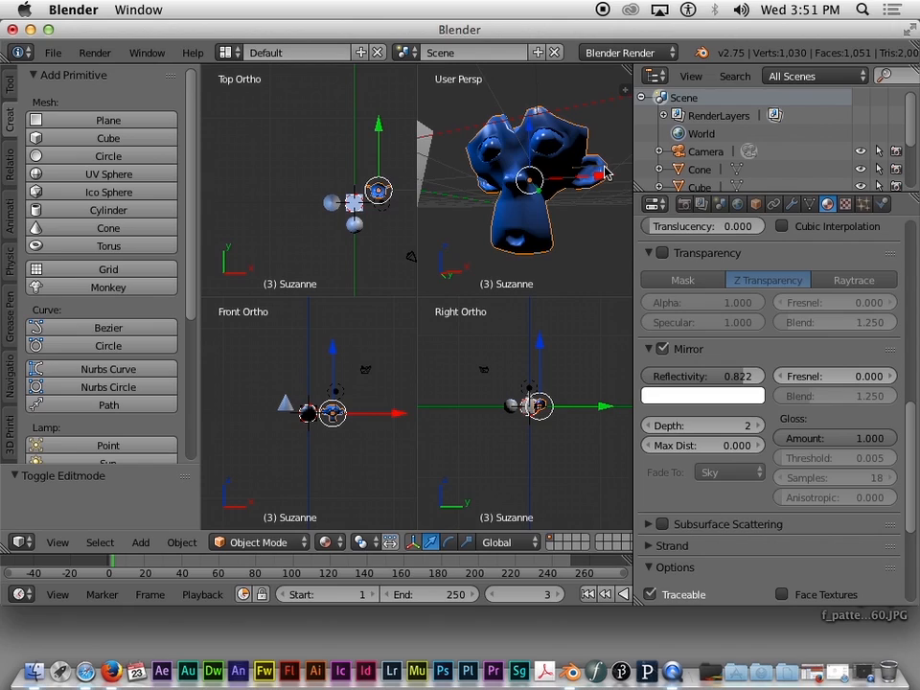
pyautogui.scroll(4, 605, 173)
pyautogui.hscroll(-8, 605, 173)
pyautogui.scroll(3, 605, 172)
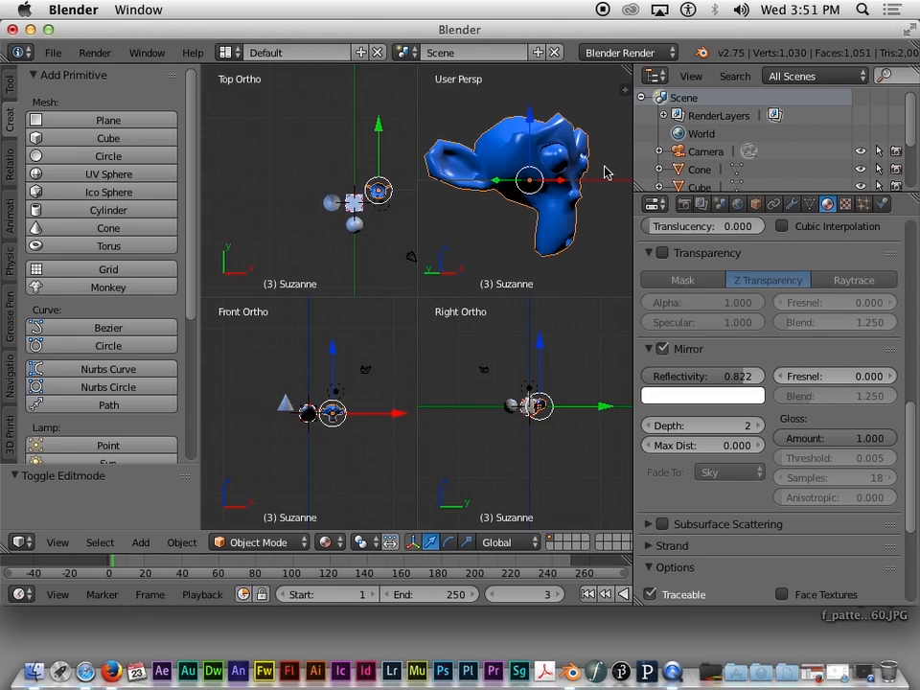
pyautogui.hscroll(10, 605, 173)
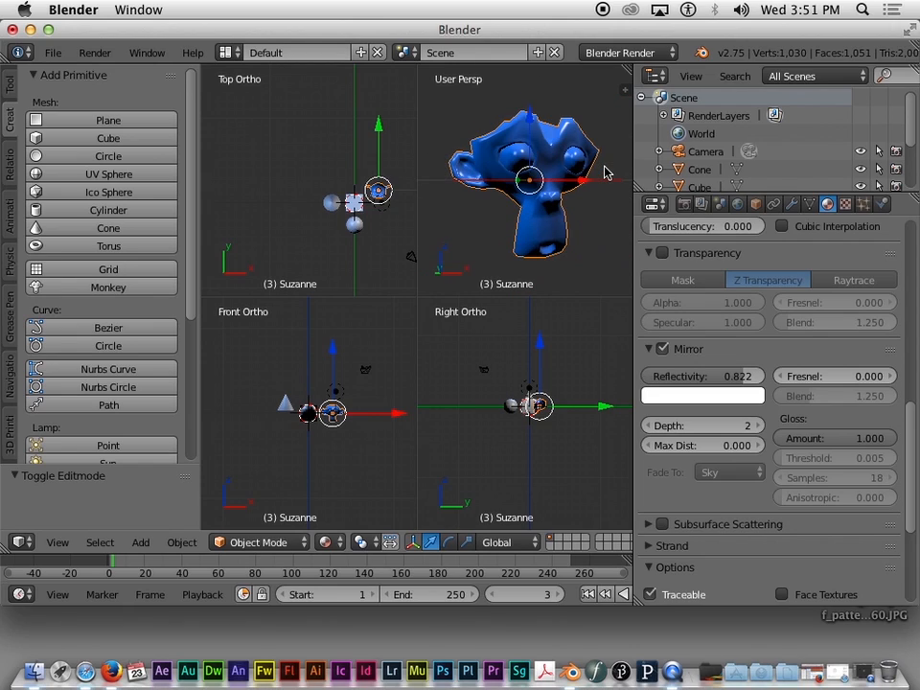
# Set the viewport shading to Rendered with the monkey head seen from an angle beside the cube.
pyautogui.hscroll(-6, 605, 173)
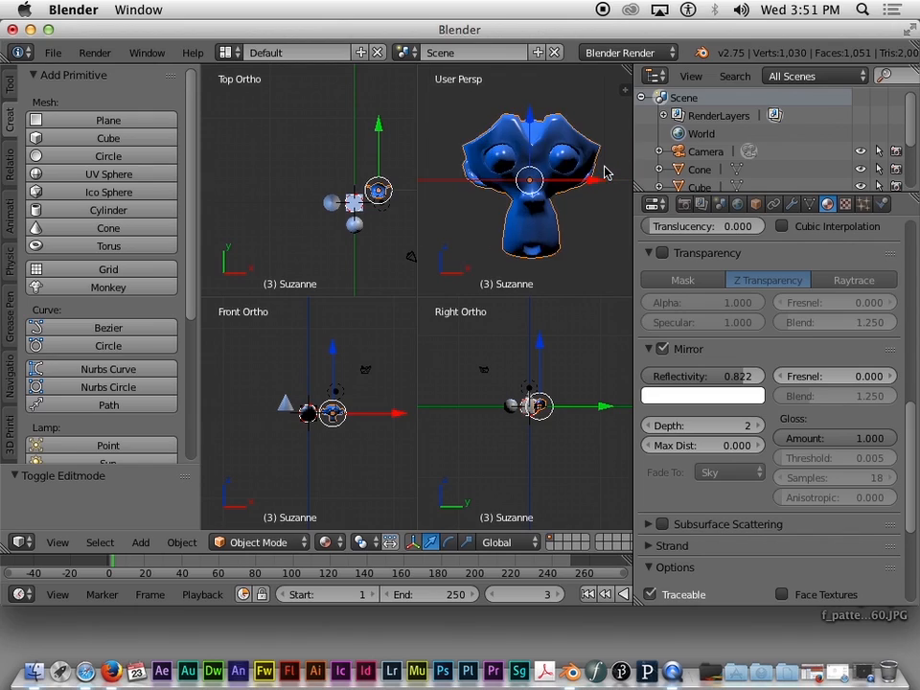
pyautogui.scroll(5, 605, 173)
pyautogui.hscroll(5, 605, 173)
pyautogui.scroll(-2, 605, 173)
pyautogui.scroll(-3, 605, 172)
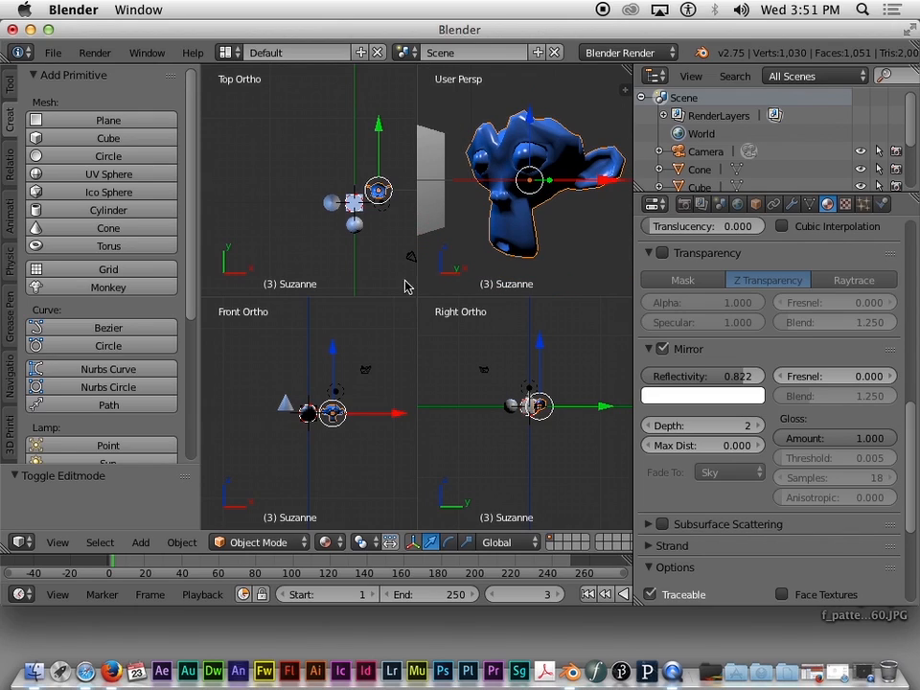
pyautogui.click(358, 542)
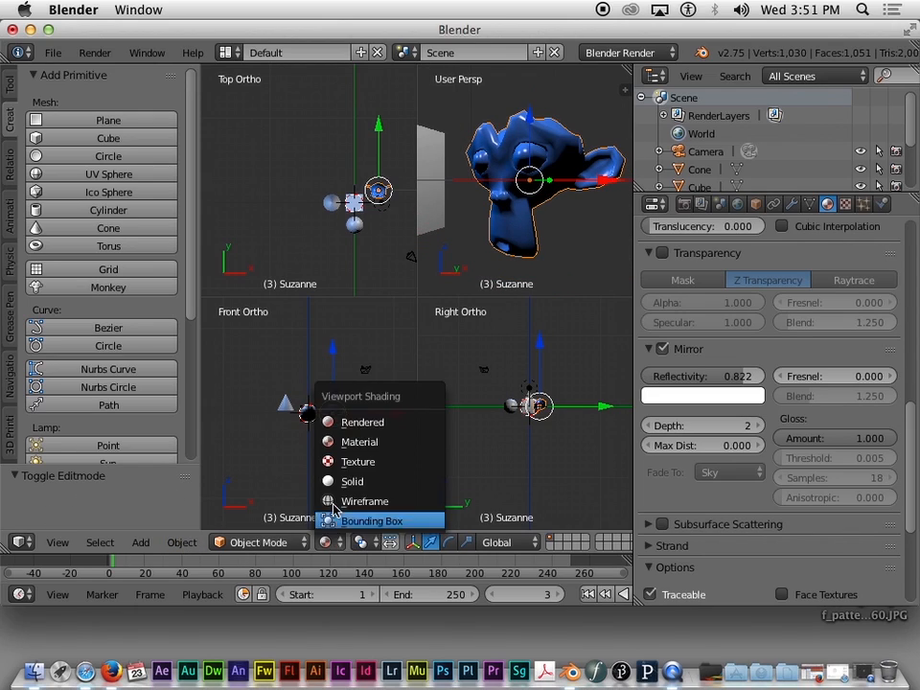
pyautogui.click(360, 419)
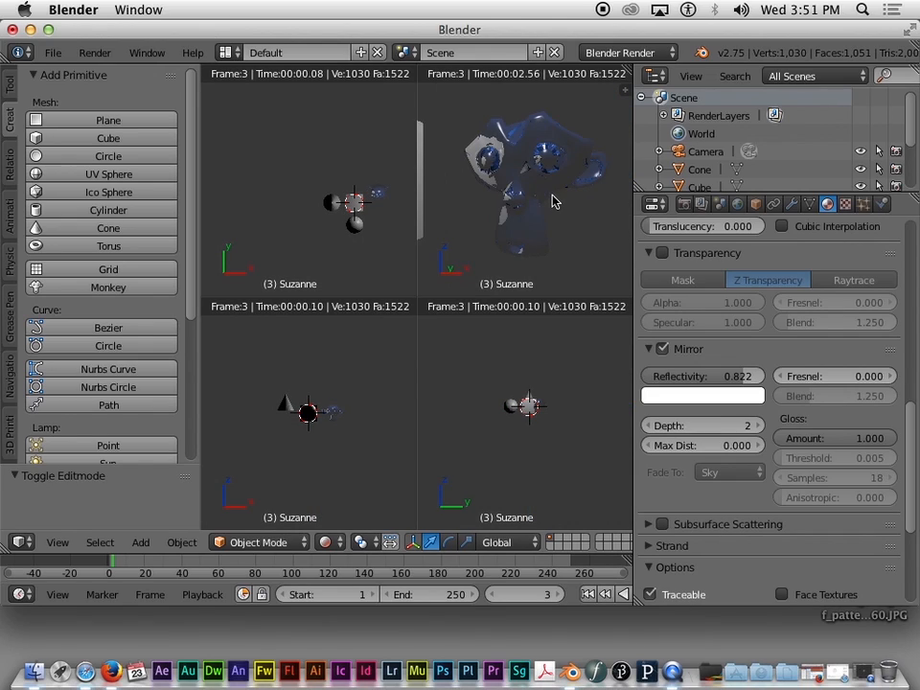
# Examine the reflections on the rendered smooth-shaded monkey head from the front, above and the side facing the cube.
pyautogui.hscroll(10, 553, 202)
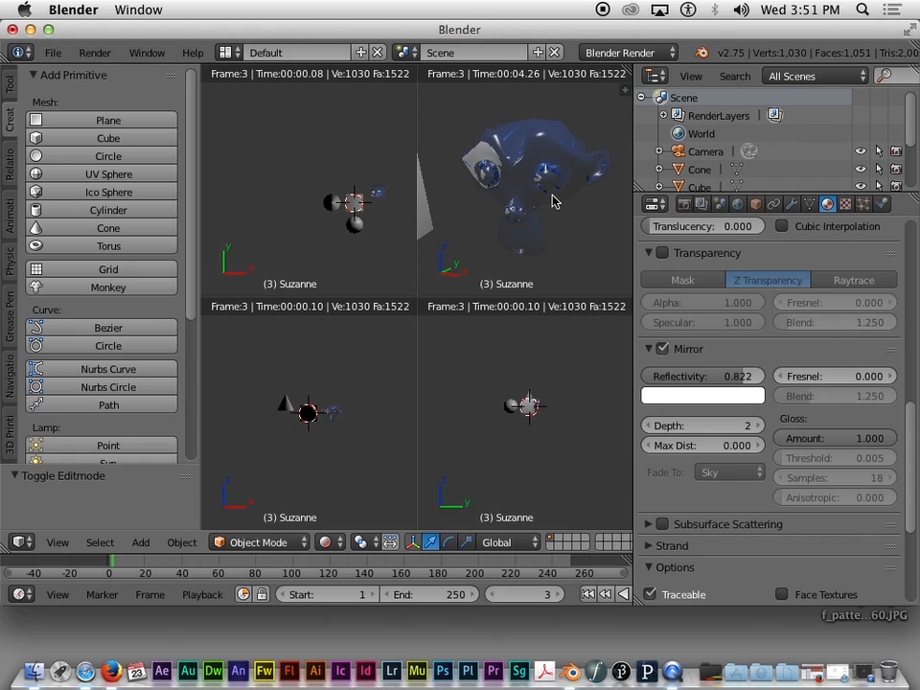
pyautogui.hscroll(10, 552, 201)
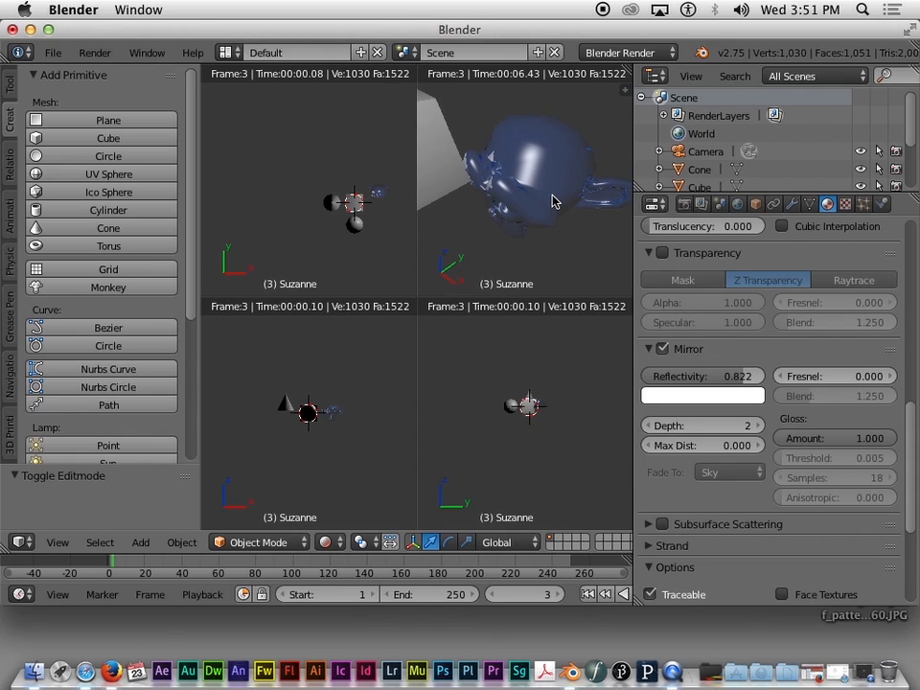
pyautogui.hscroll(10, 553, 201)
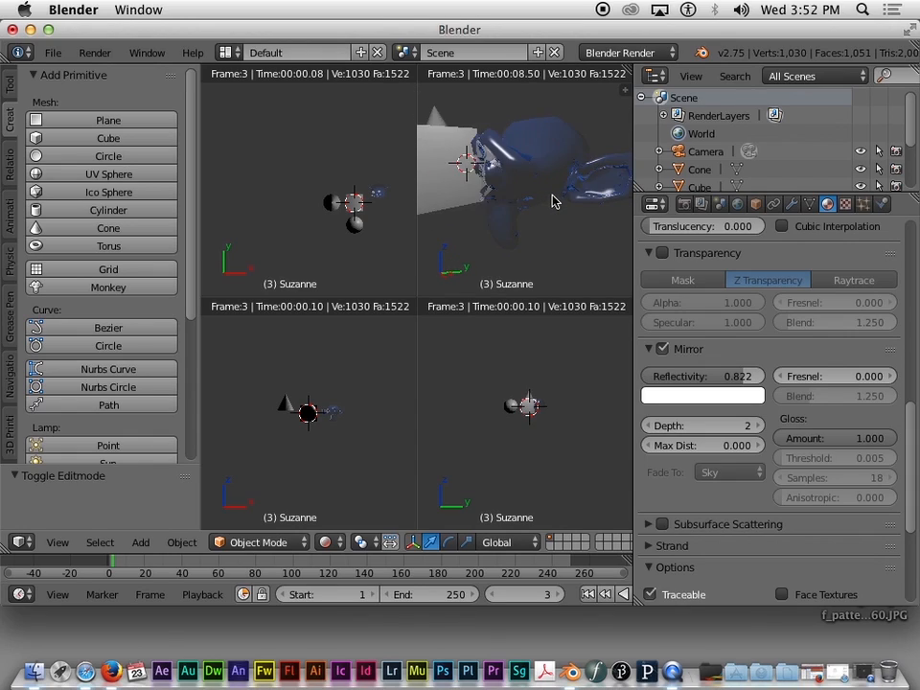
pyautogui.hscroll(10, 552, 202)
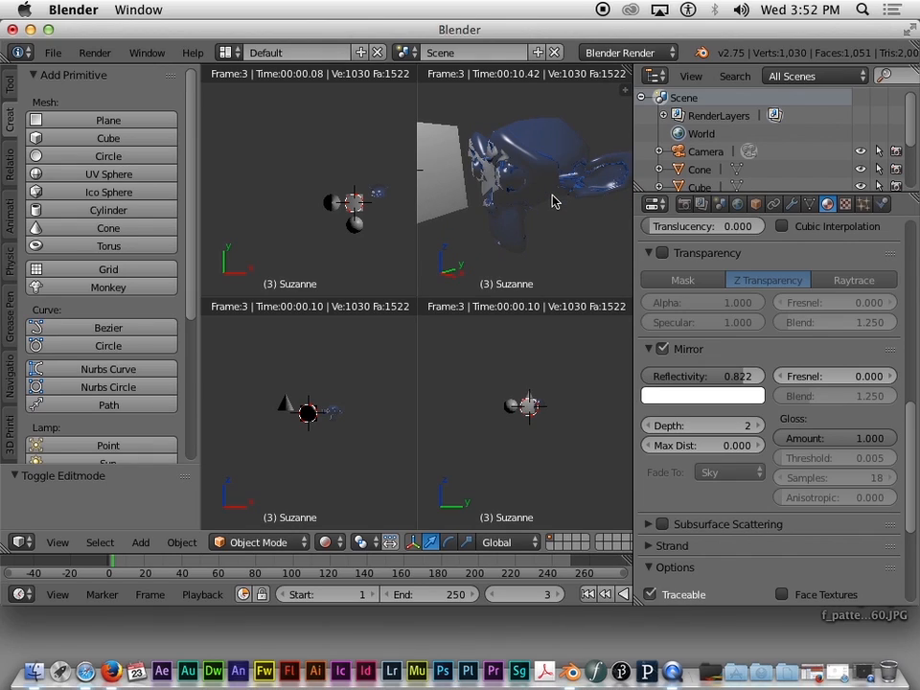
pyautogui.hscroll(3, 553, 201)
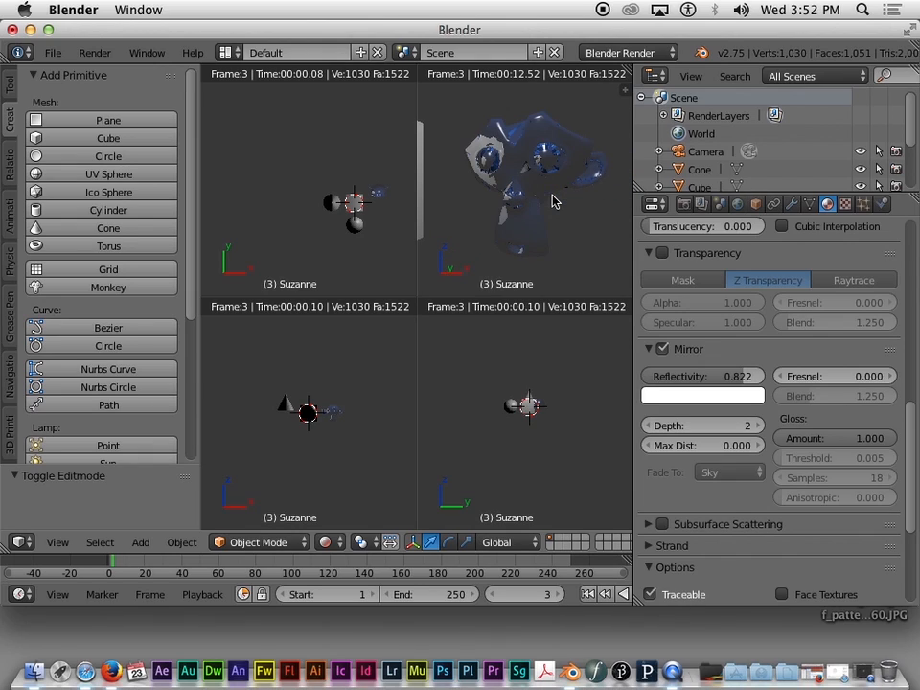
pyautogui.hscroll(5, 552, 201)
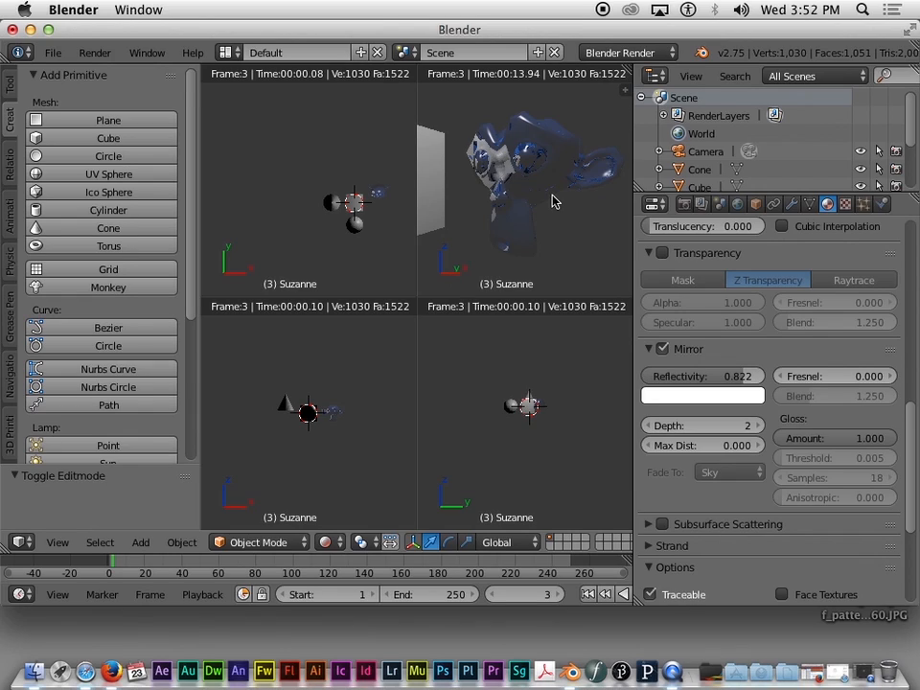
pyautogui.hscroll(-3, 521, 198)
pyautogui.hscroll(8, 521, 198)
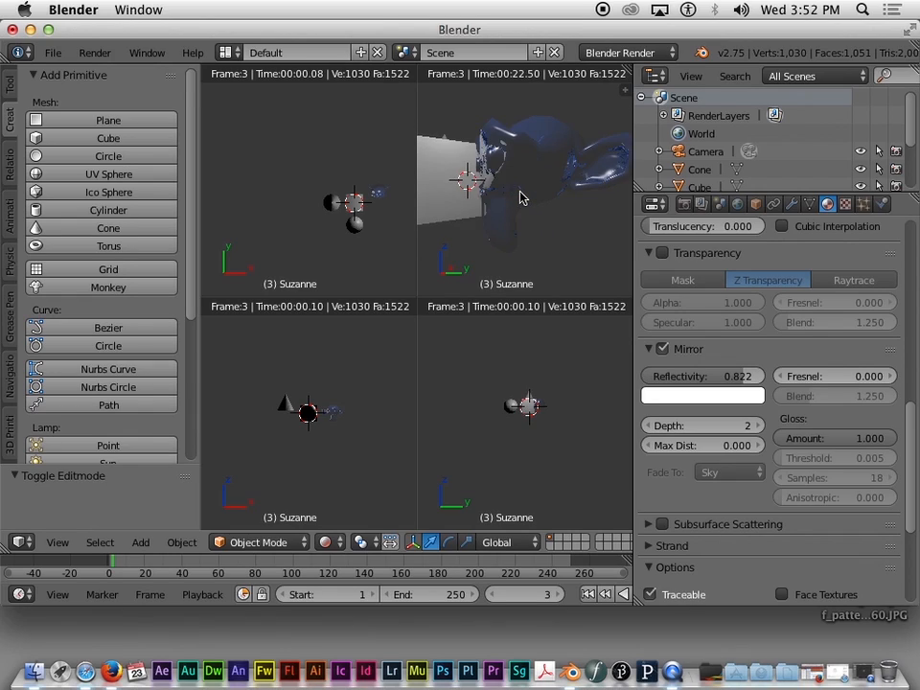
pyautogui.press('KP_4')
pyautogui.press('KP_4')
pyautogui.press('KP_4')
pyautogui.press('KP_4')
pyautogui.press('KP_6')
pyautogui.press('KP_6')
pyautogui.press('KP_6')
pyautogui.press('KP_6')
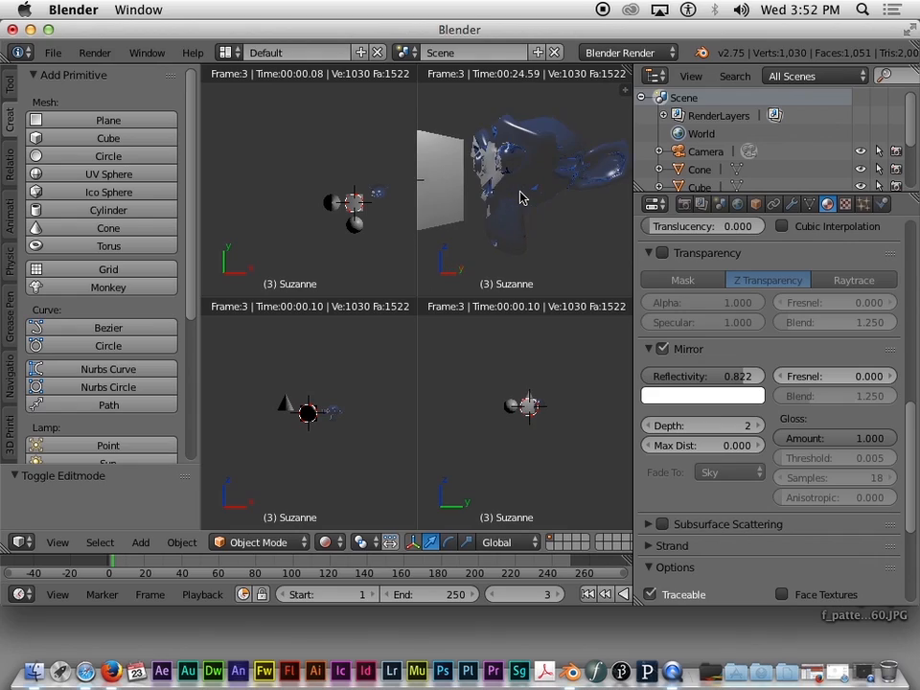
pyautogui.press('KP_4')
pyautogui.press('KP_4')
pyautogui.press('KP_4')
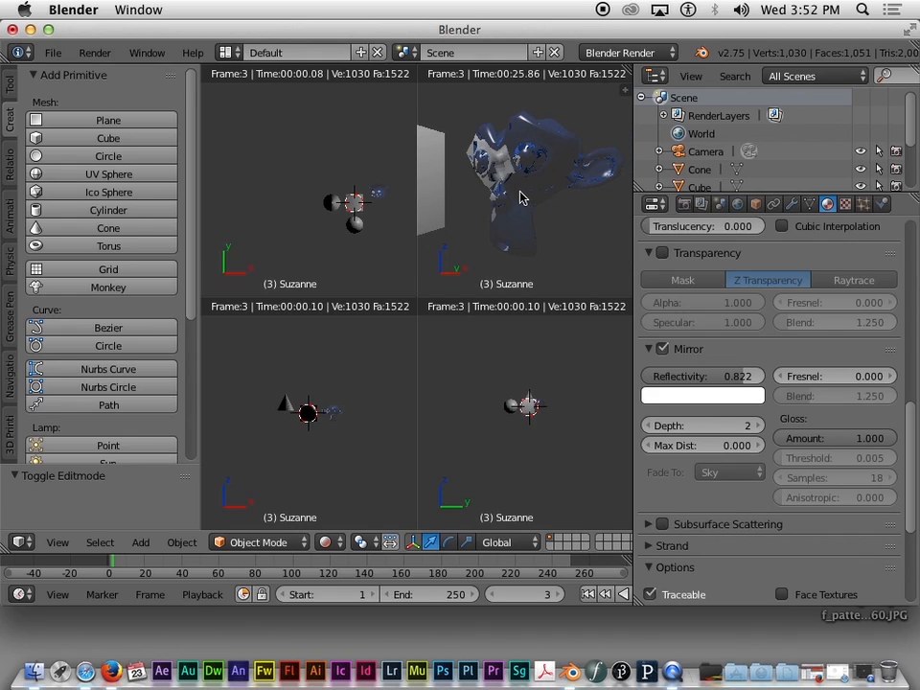
pyautogui.press('KP_4')
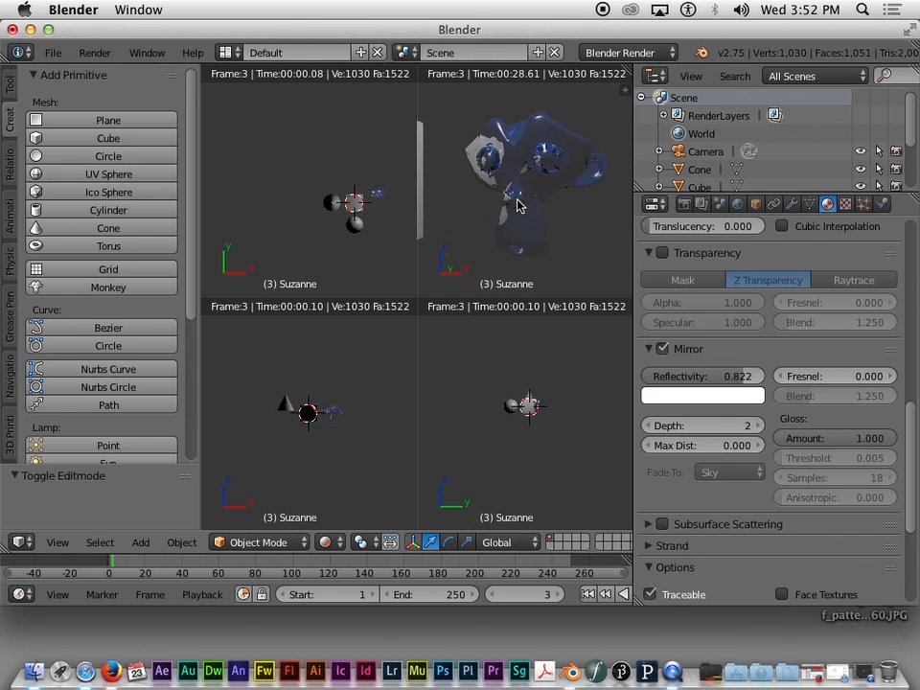
pyautogui.press('KP_6')
pyautogui.press('KP_6')
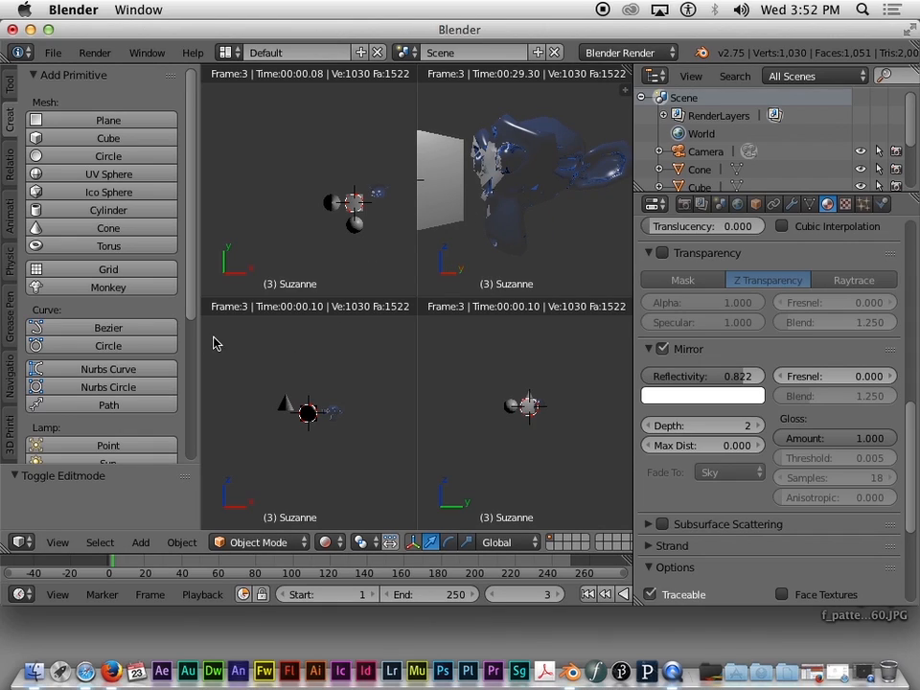
# Return the viewport shading to Material and review the monkey head's shading, transparency and mirror settings.
pyautogui.click(325, 542)
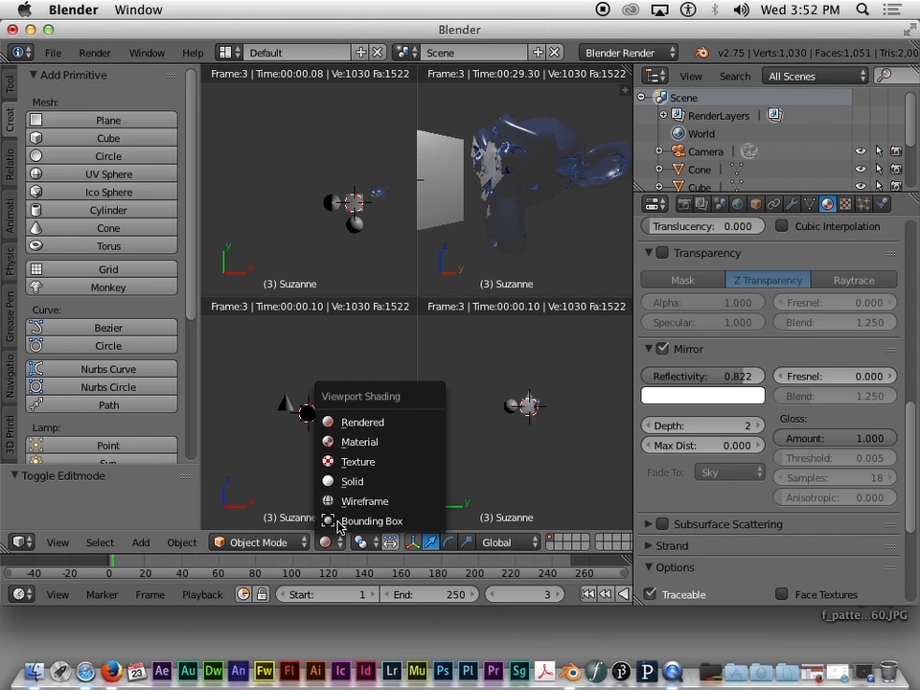
pyautogui.click(357, 443)
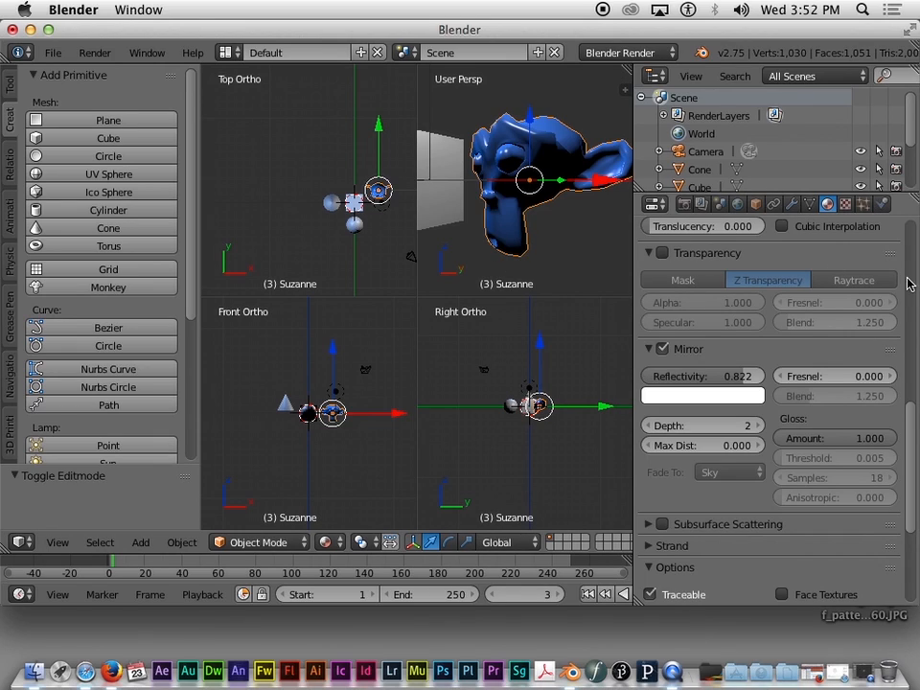
pyautogui.moveTo(910, 438)
pyautogui.mouseDown()
pyautogui.moveTo(911, 473)
pyautogui.moveTo(911, 403)
pyautogui.moveTo(909, 419)
pyautogui.mouseUp()
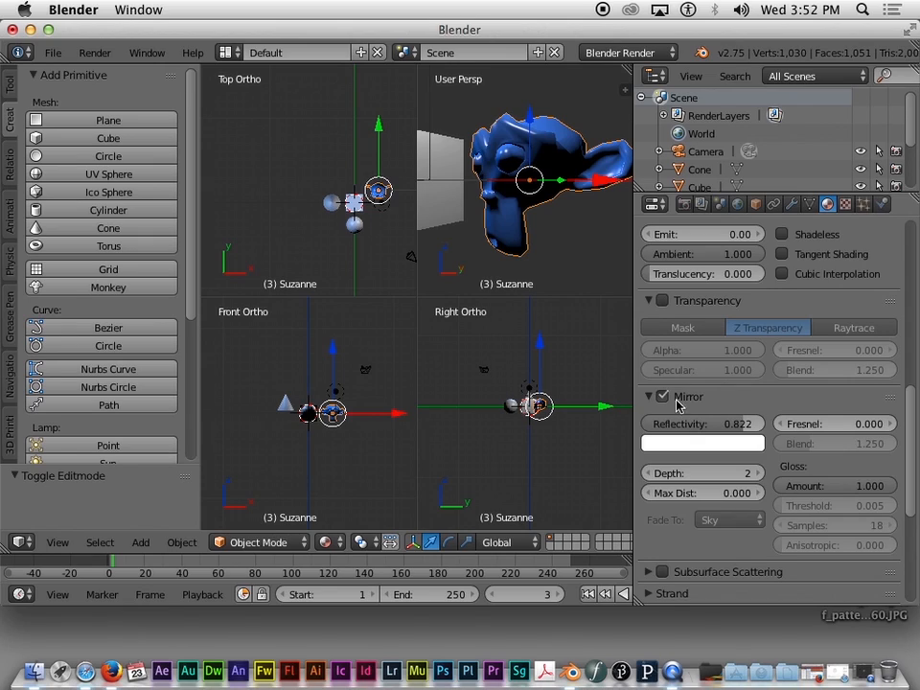
pyautogui.moveTo(910, 414)
pyautogui.mouseDown()
pyautogui.moveTo(913, 539)
pyautogui.moveTo(916, 444)
pyautogui.mouseUp()
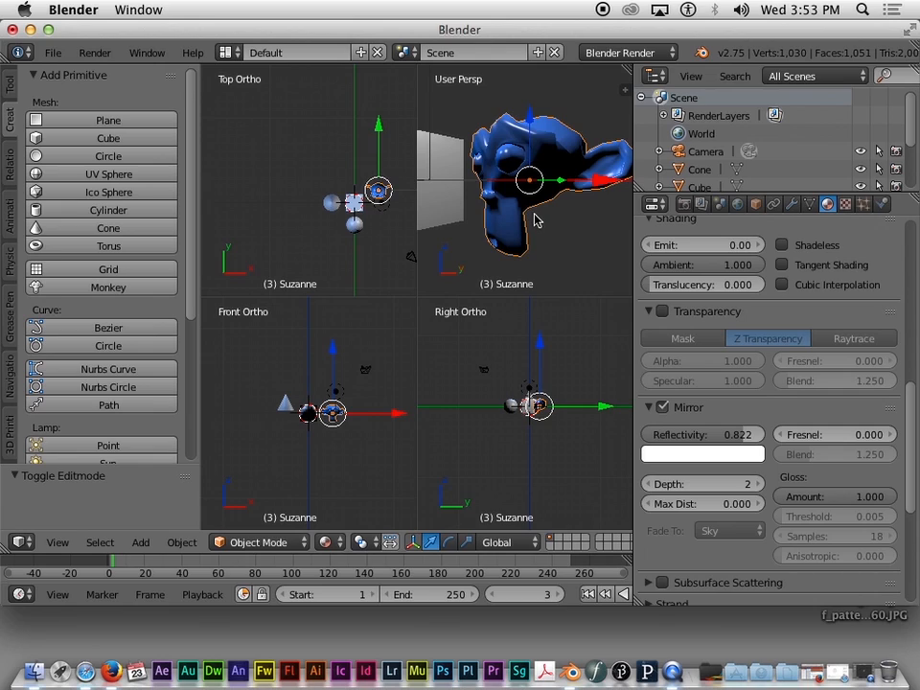
# Examine the monkey head in Material shading from the front, the side and above.
pyautogui.moveTo(508, 218); pyautogui.dragTo(537, 220, button='middle')
pyautogui.hscroll(-3, 537, 220)
pyautogui.hscroll(6, 537, 221)
pyautogui.scroll(5, 537, 221)
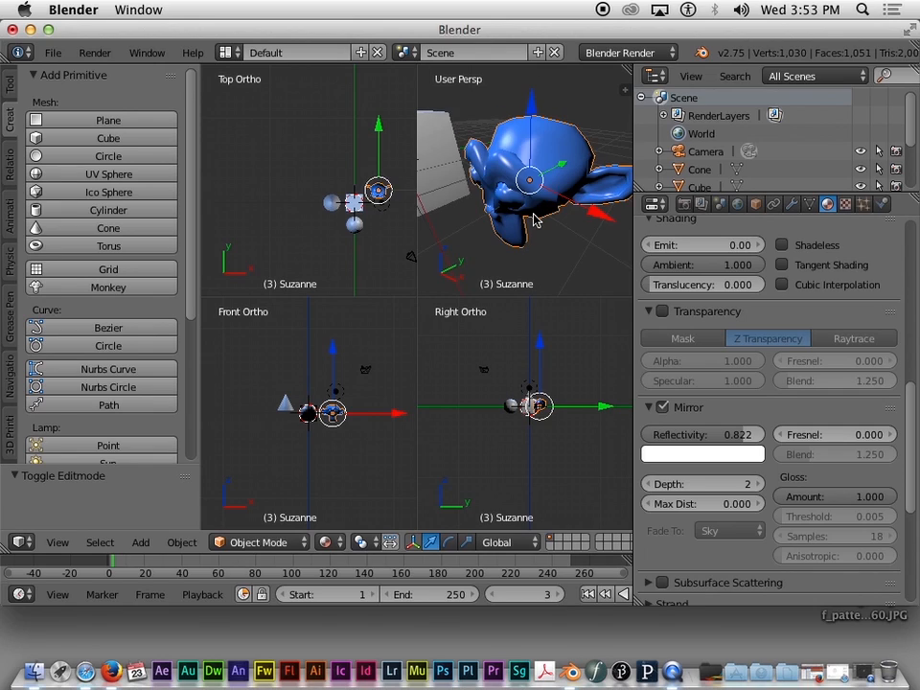
pyautogui.scroll(-5, 537, 221)
pyautogui.press('KP_6')
pyautogui.press('KP_4')
pyautogui.press('KP_4')
pyautogui.press('KP_4')
pyautogui.press('KP_4')
pyautogui.press('KP_6')
pyautogui.press('KP_6')
pyautogui.press('KP_6')
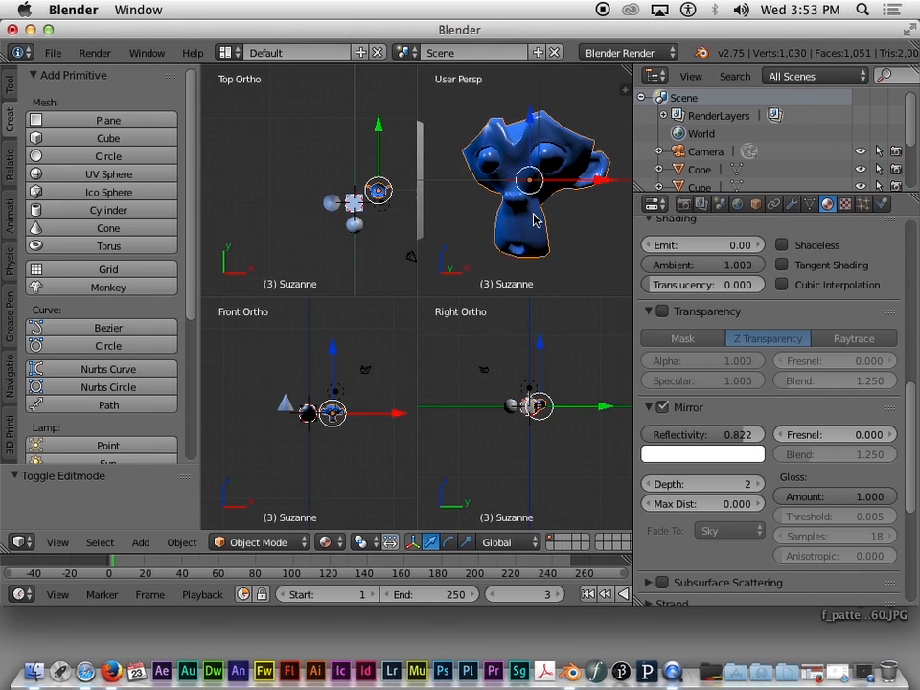
pyautogui.press('KP_8')
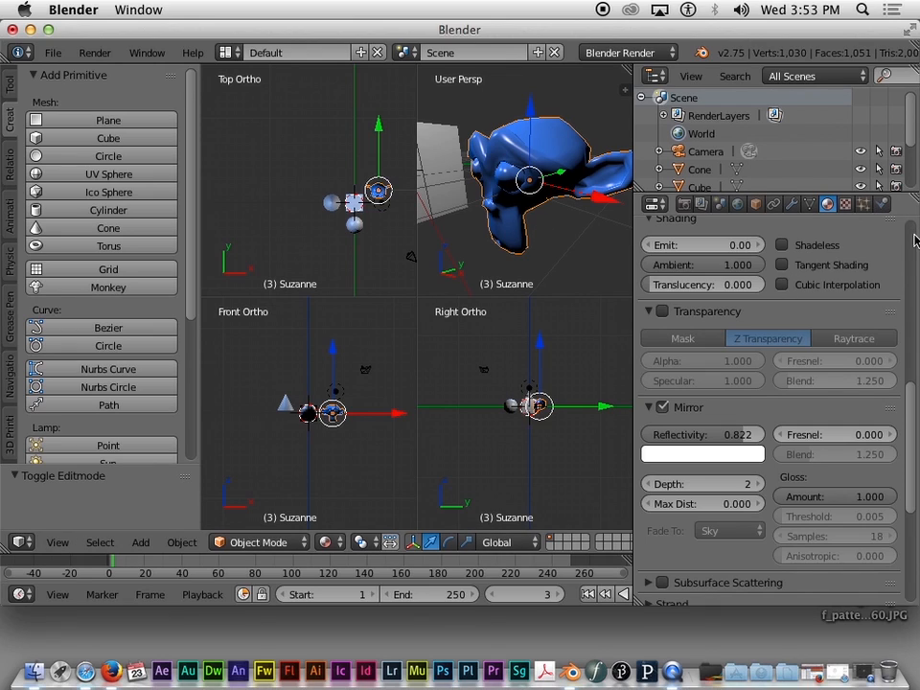
# Turn off Mirror on the monkey head's material and check the material preview.
pyautogui.moveTo(911, 408); pyautogui.dragTo(915, 220)
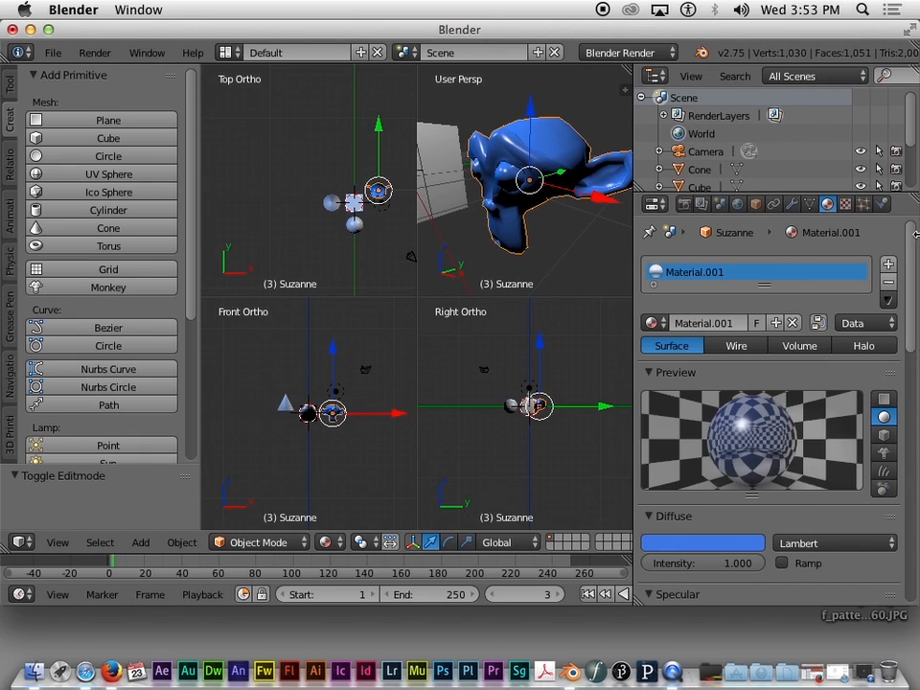
pyautogui.moveTo(913, 222)
pyautogui.mouseDown()
pyautogui.moveTo(914, 406)
pyautogui.moveTo(914, 393)
pyautogui.mouseUp()
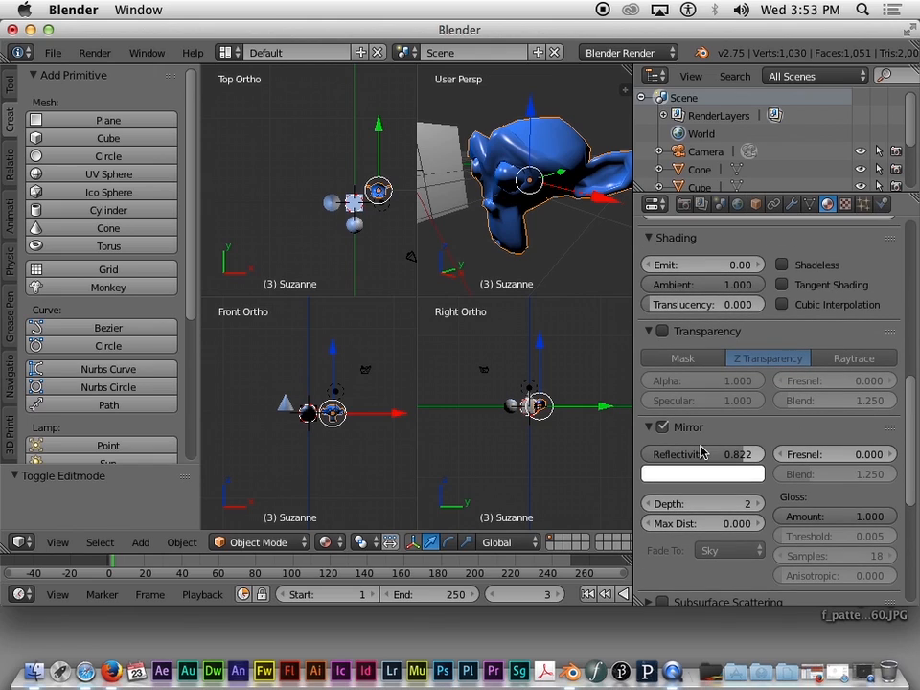
pyautogui.click(664, 428)
pyautogui.scroll(10, 706, 444)
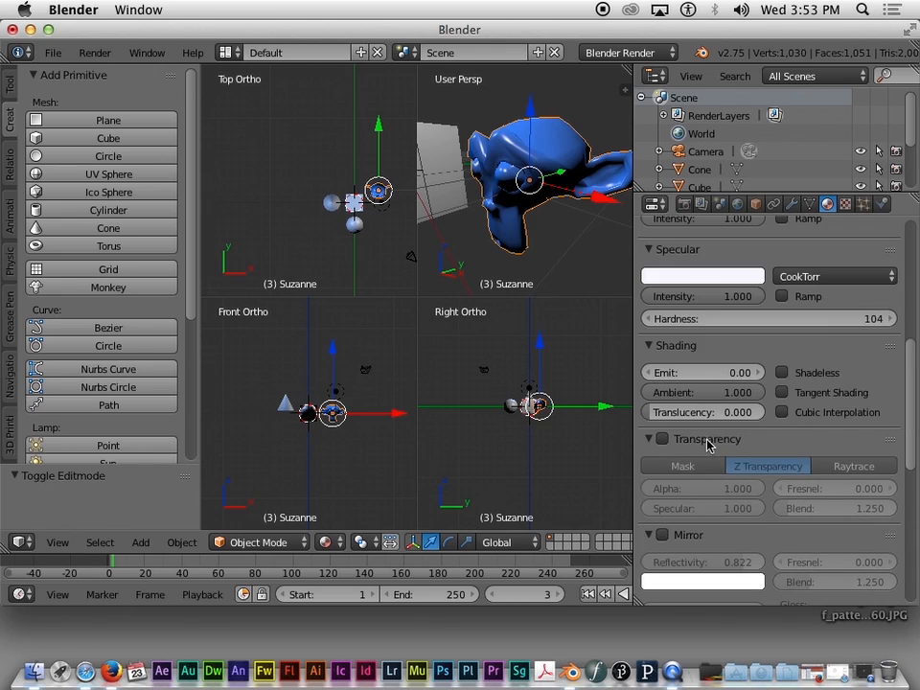
pyautogui.scroll(3, 706, 444)
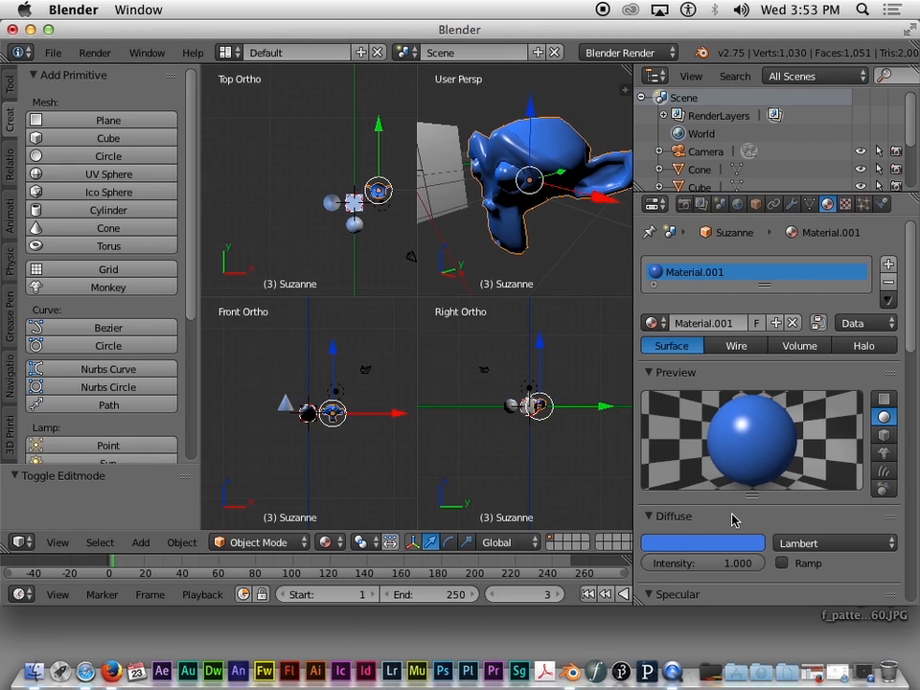
pyautogui.scroll(-6, 733, 520)
pyautogui.scroll(6, 733, 520)
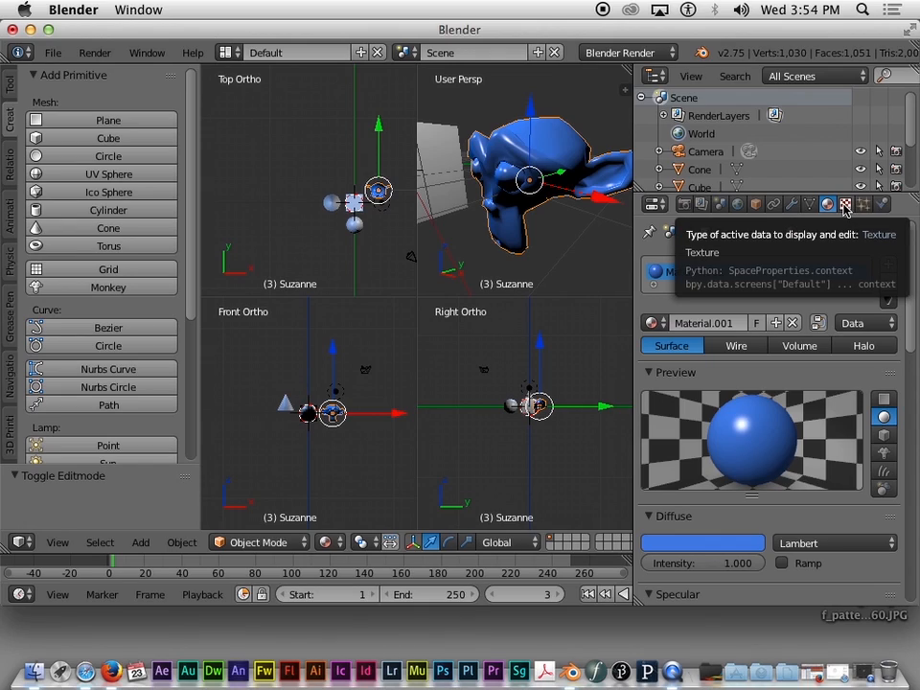
# Add a new texture to the monkey head's material.
pyautogui.click(846, 207)
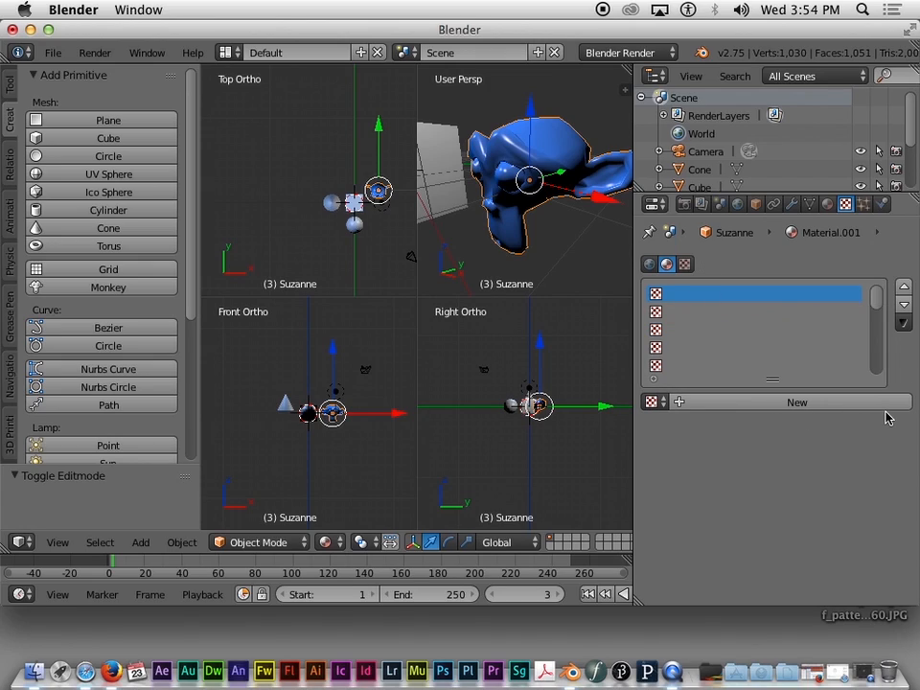
pyautogui.click(834, 404)
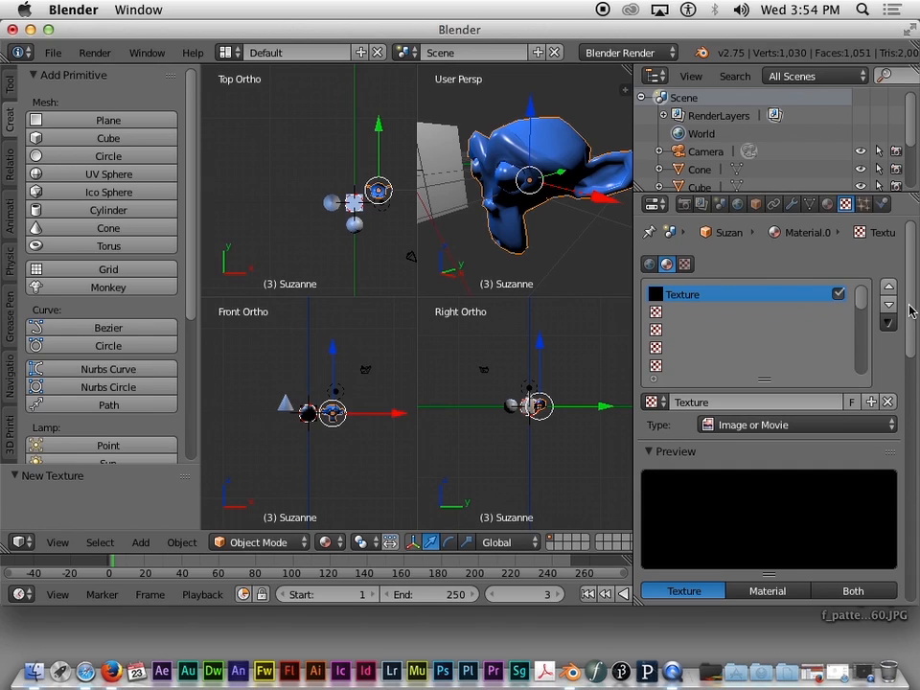
pyautogui.scroll(-5, 913, 353)
pyautogui.scroll(-1, 913, 353)
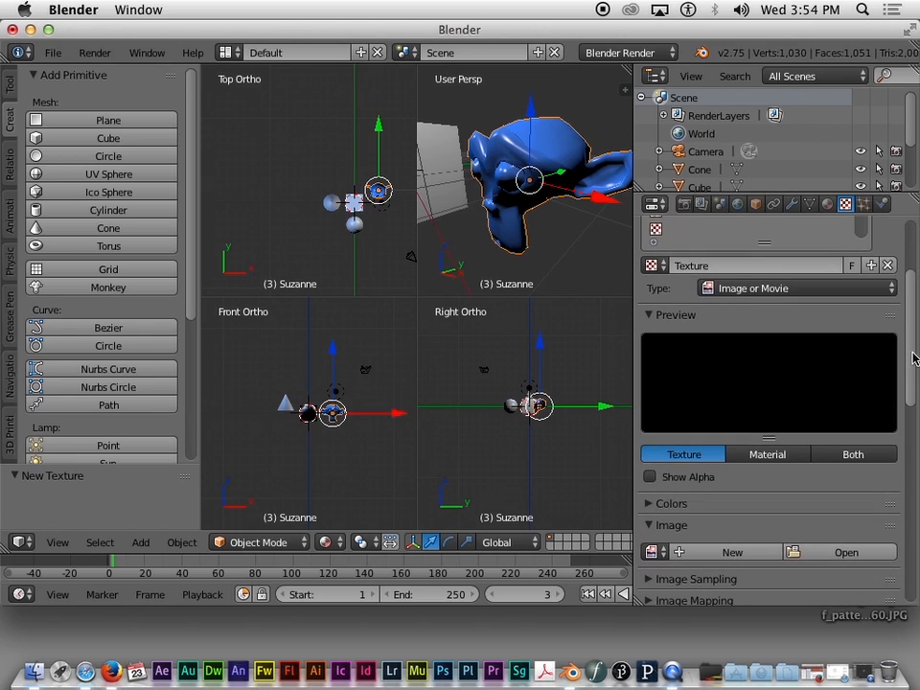
# Look through the available texture types and the Image or Movie texture's preview and image settings.
pyautogui.click(759, 291)
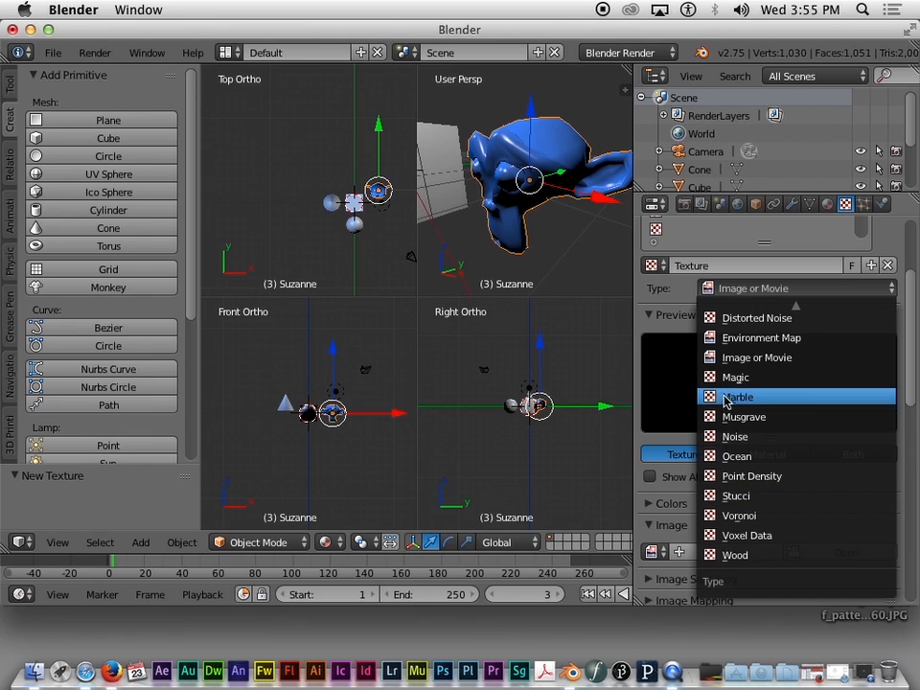
pyautogui.scroll(10, 763, 449)
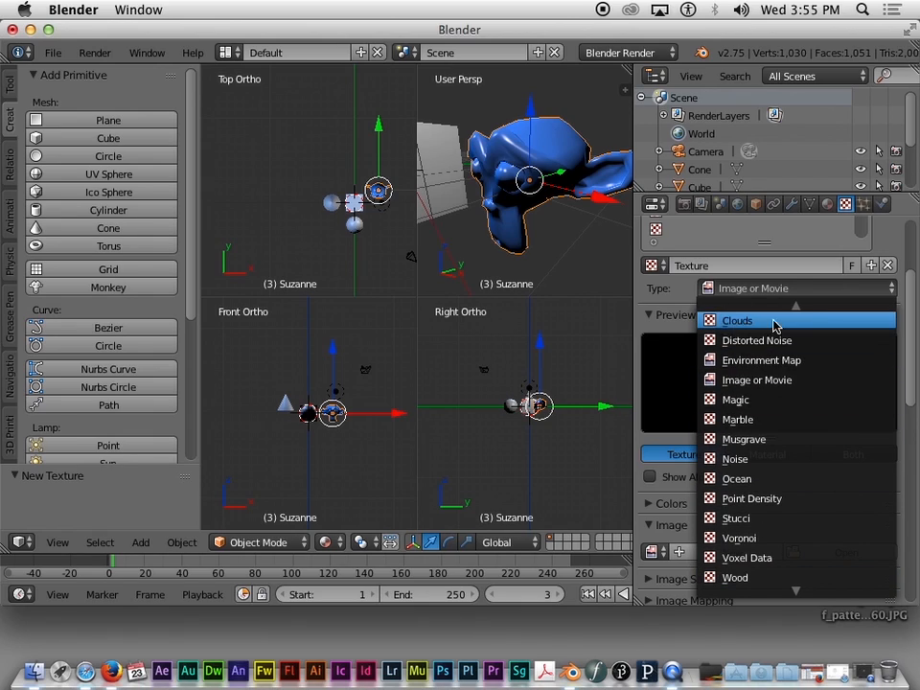
pyautogui.click(894, 287)
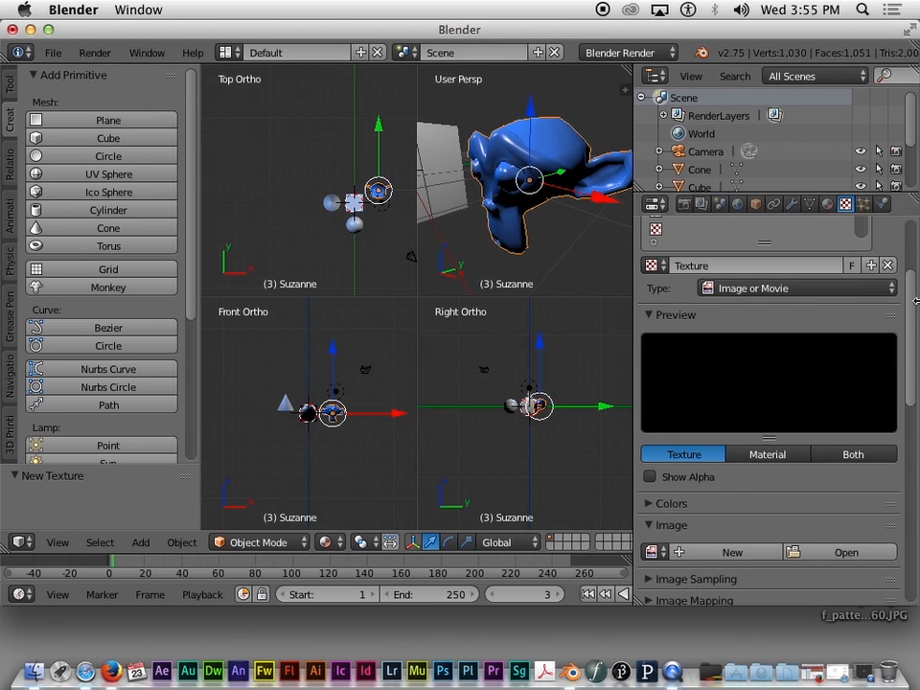
pyautogui.scroll(-1, 912, 306)
pyautogui.scroll(2, 915, 303)
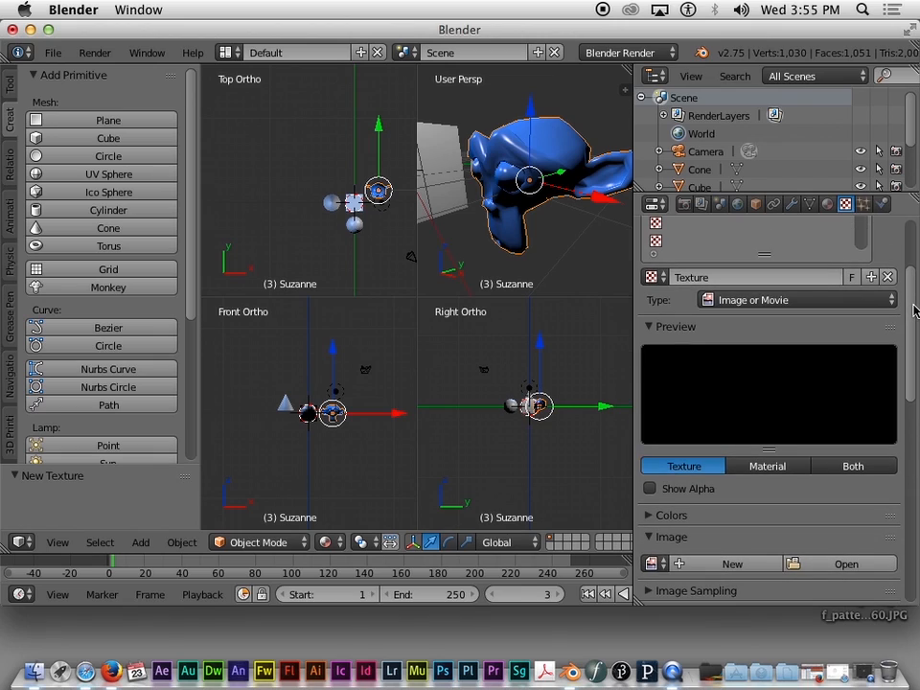
pyautogui.scroll(-2, 914, 316)
pyautogui.scroll(3, 914, 321)
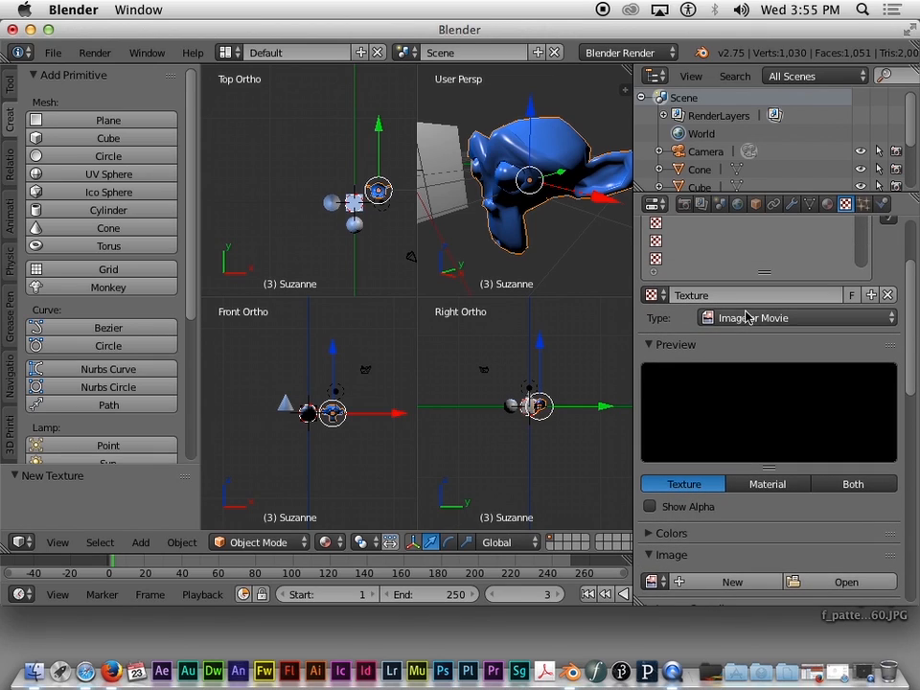
# Load jackfruit_detail_2324.JPG from the Desktop as the image for the monkey head's texture.
pyautogui.scroll(-3, 915, 345)
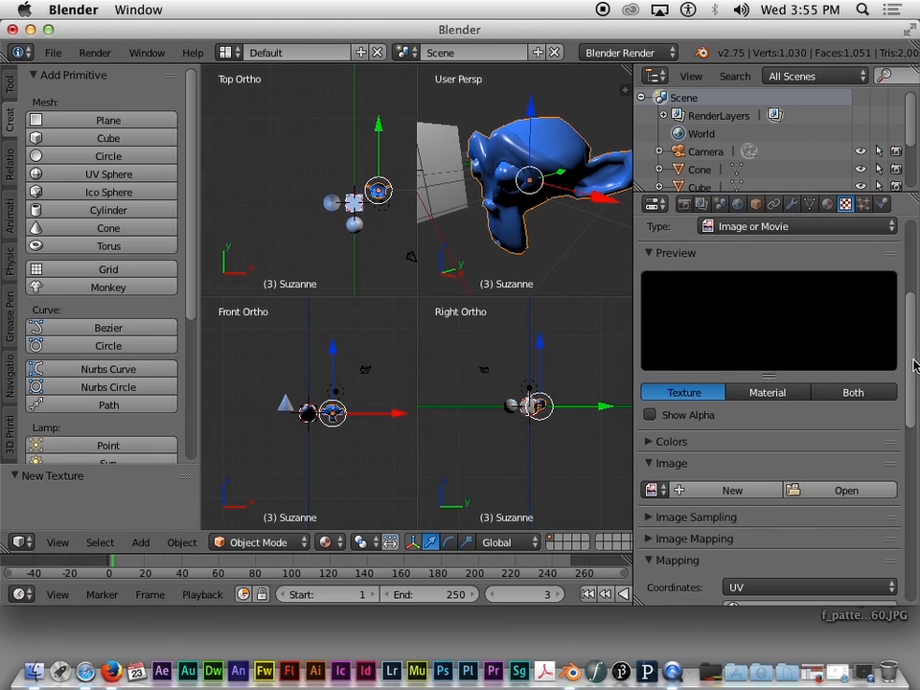
pyautogui.scroll(-2, 916, 383)
pyautogui.scroll(-1, 915, 393)
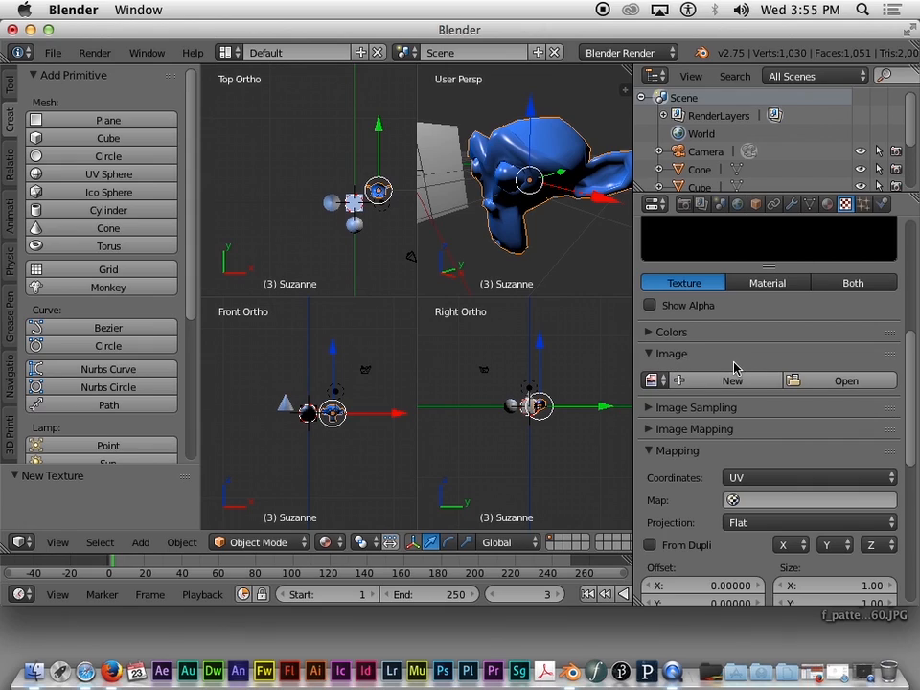
pyautogui.click(850, 383)
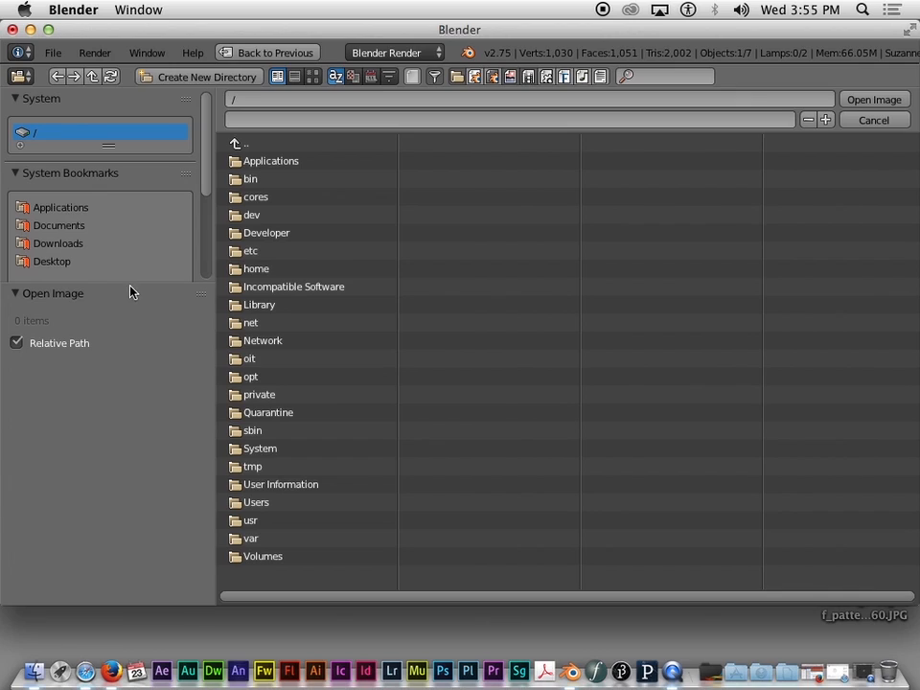
pyautogui.moveTo(140, 284); pyautogui.dragTo(135, 466)
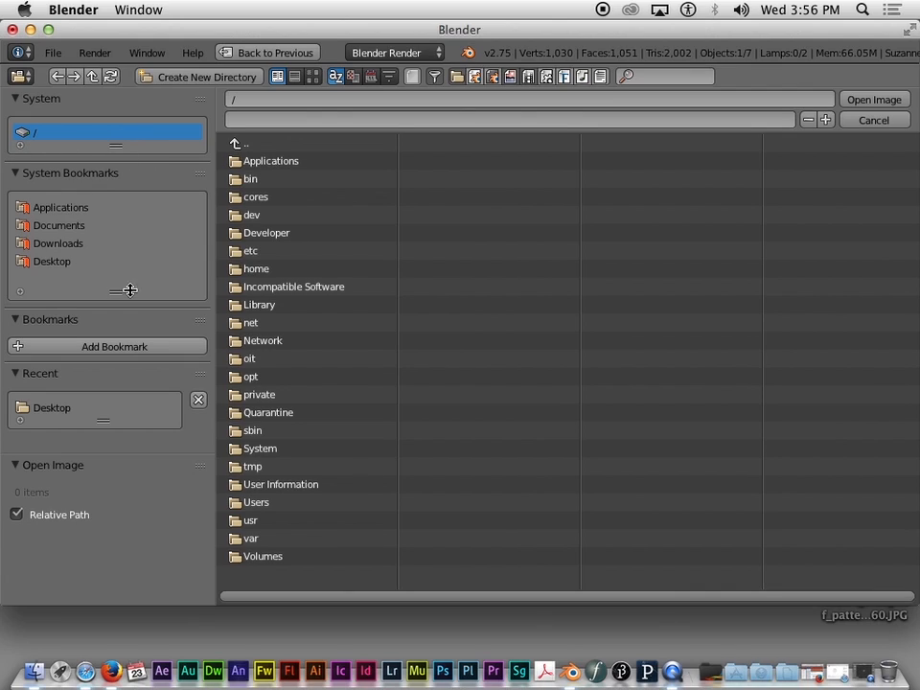
pyautogui.click(43, 265)
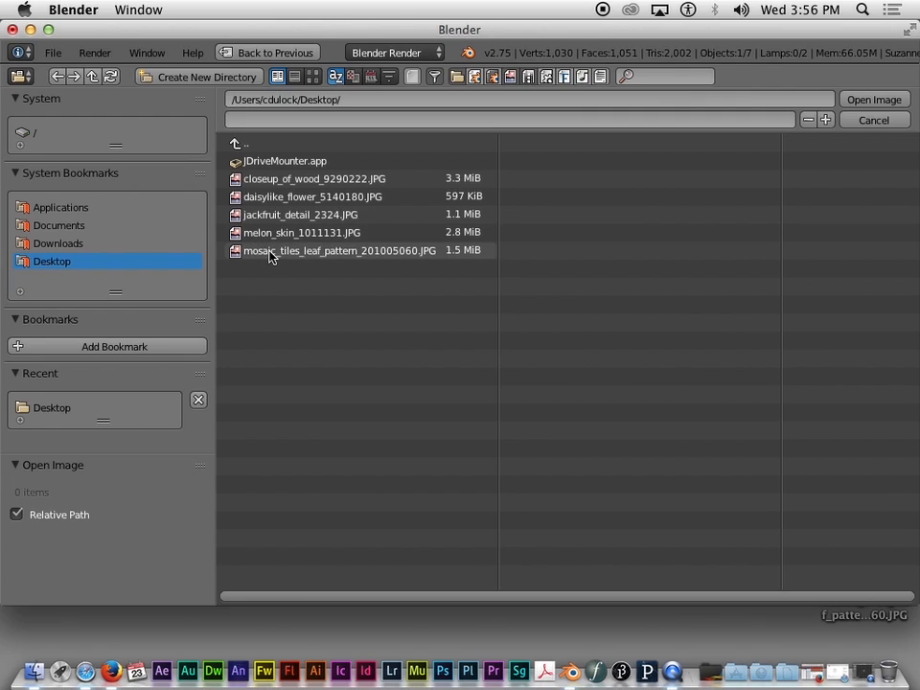
pyautogui.click(272, 216)
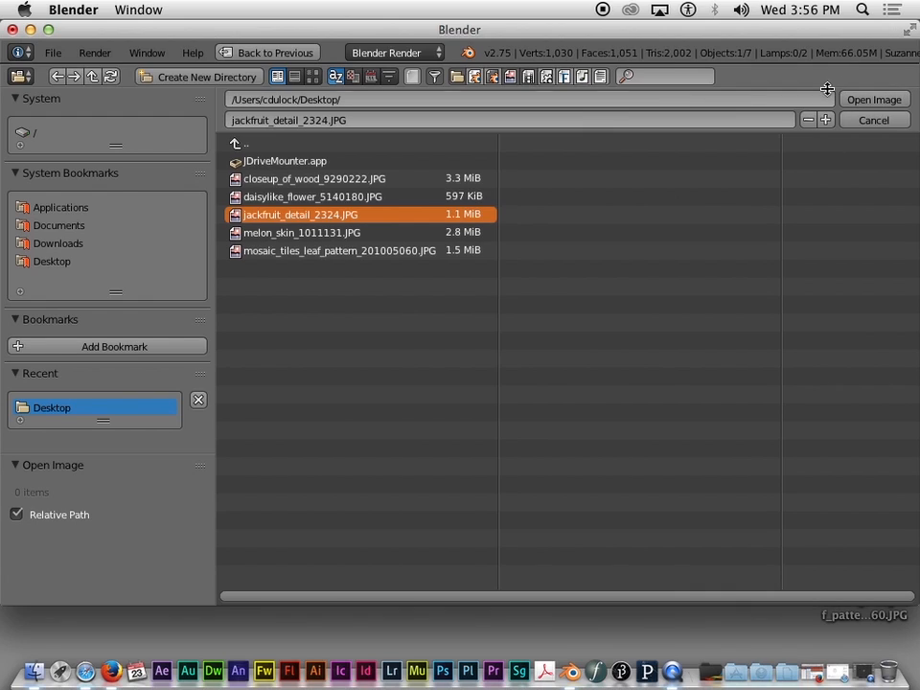
pyautogui.click(889, 100)
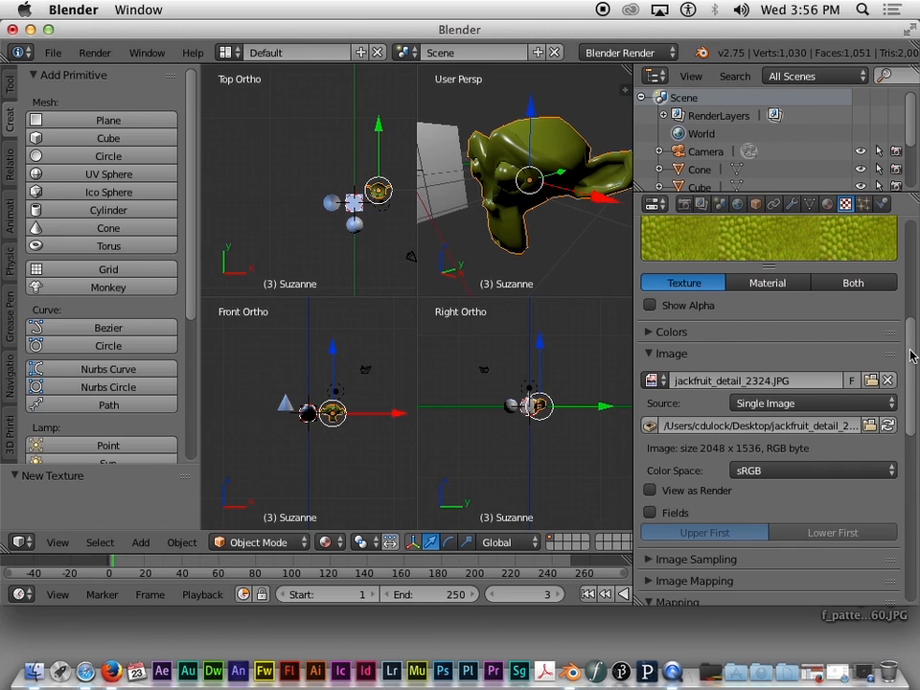
# Check the jackfruit texture's preview and inspect the monkey head up close in Material shading.
pyautogui.scroll(8, 916, 251)
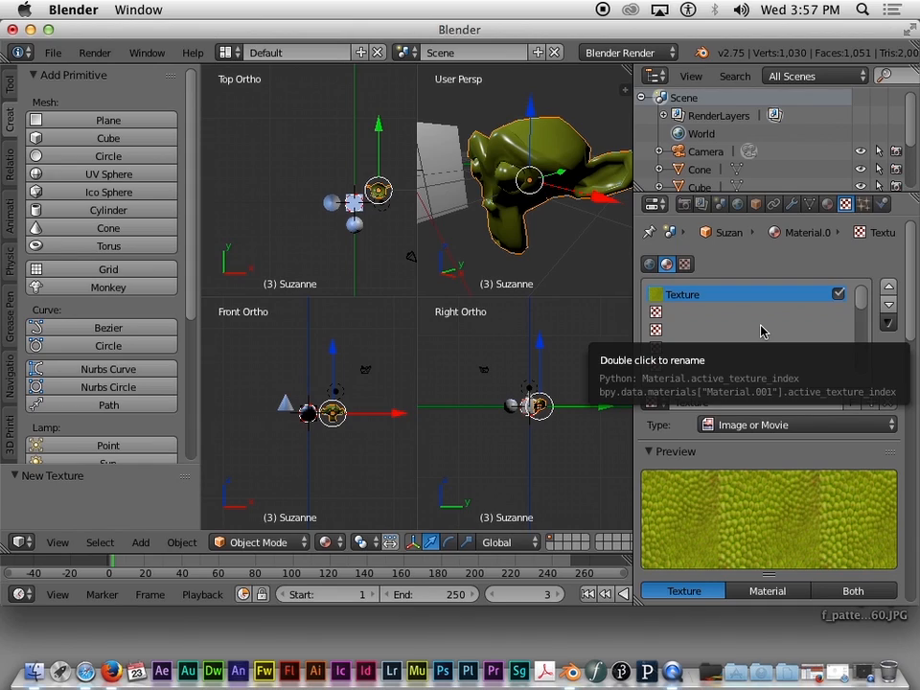
pyautogui.scroll(10, 528, 150)
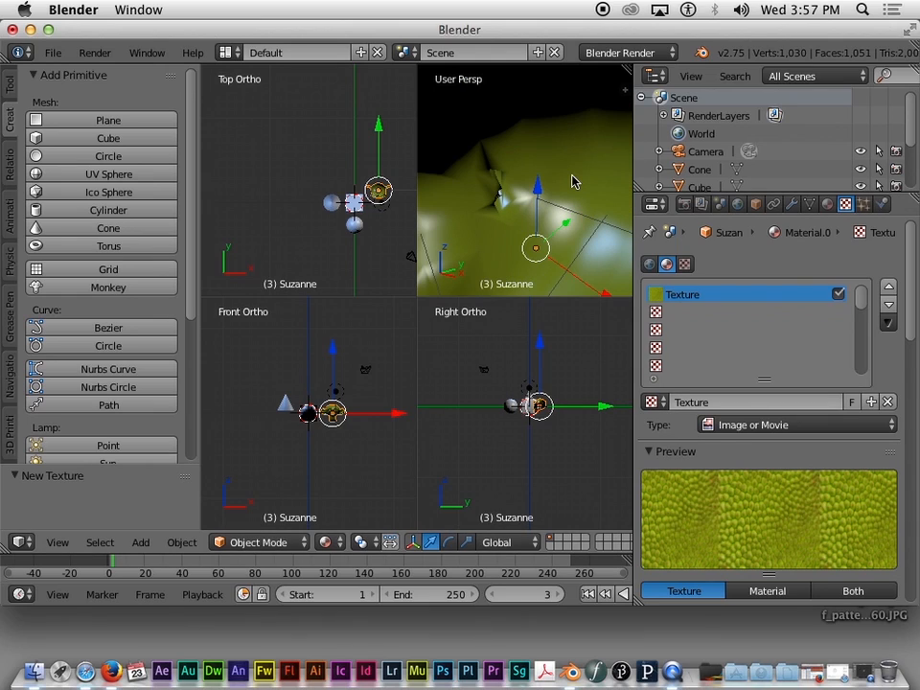
pyautogui.scroll(-8, 574, 183)
pyautogui.scroll(3, 574, 184)
pyautogui.scroll(-4, 599, 241)
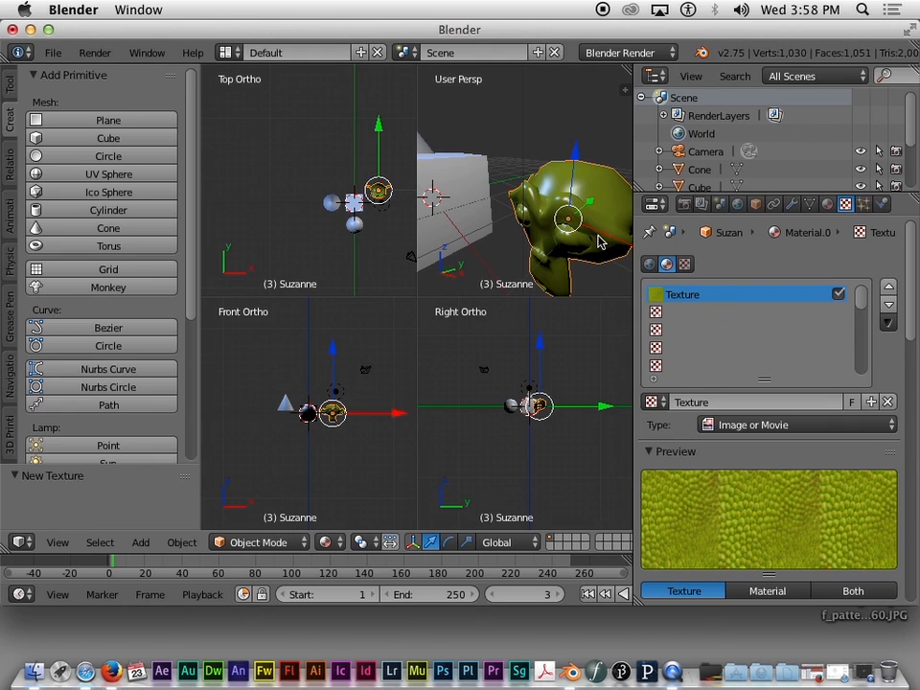
# Examine the jackfruit texture's preview, image source and mapping settings.
pyautogui.scroll(-5, 911, 365)
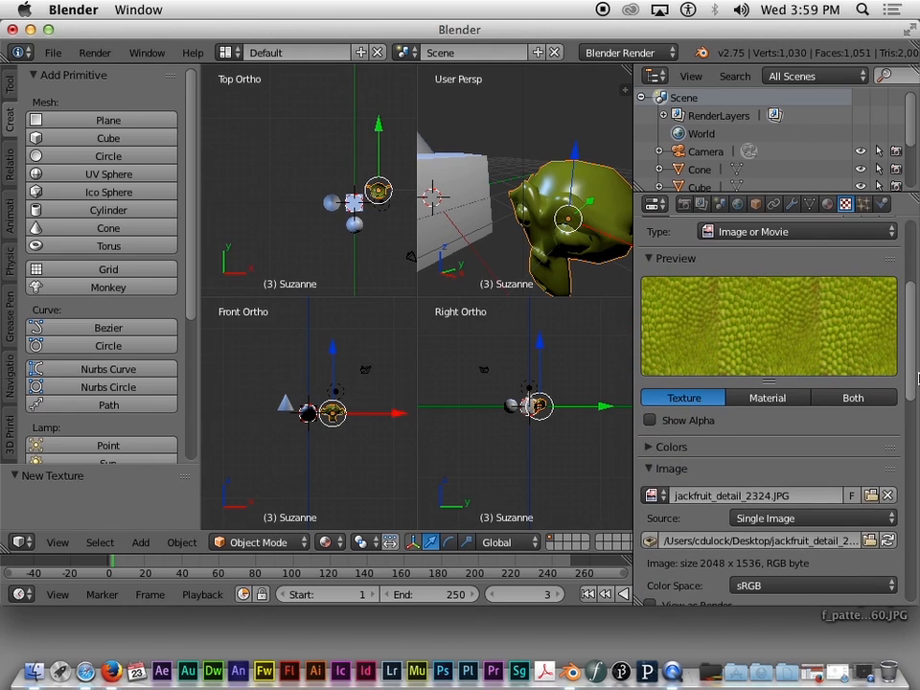
pyautogui.scroll(-2, 919, 378)
pyautogui.scroll(4, 919, 369)
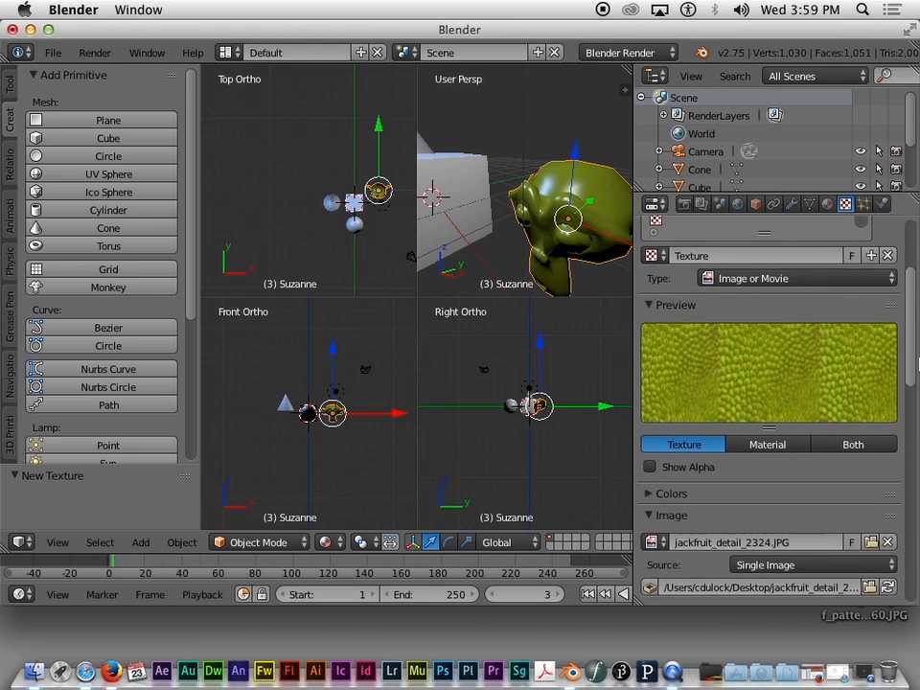
pyautogui.scroll(-1, 919, 365)
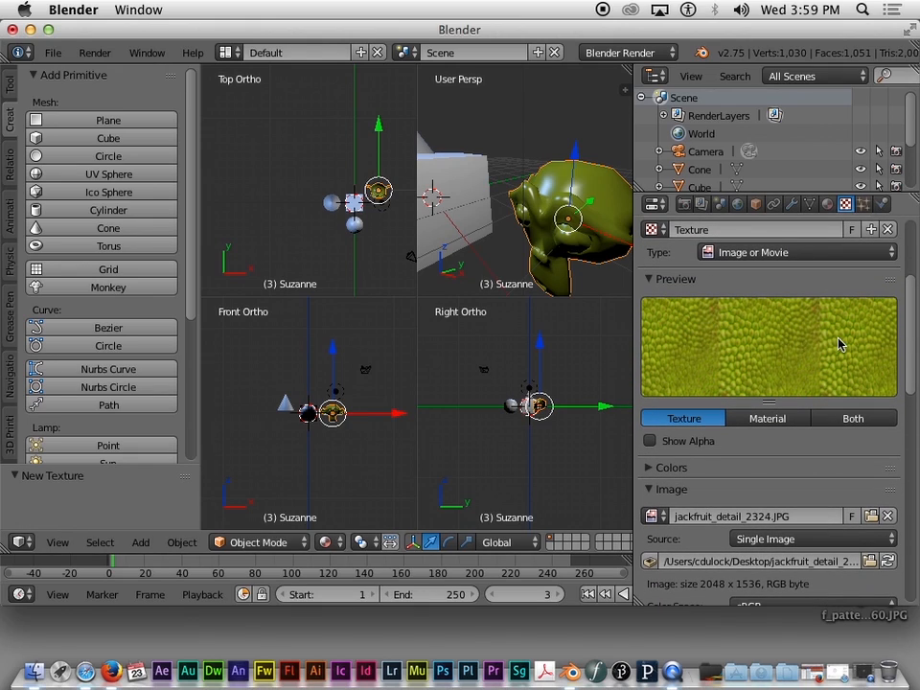
pyautogui.scroll(-4, 916, 351)
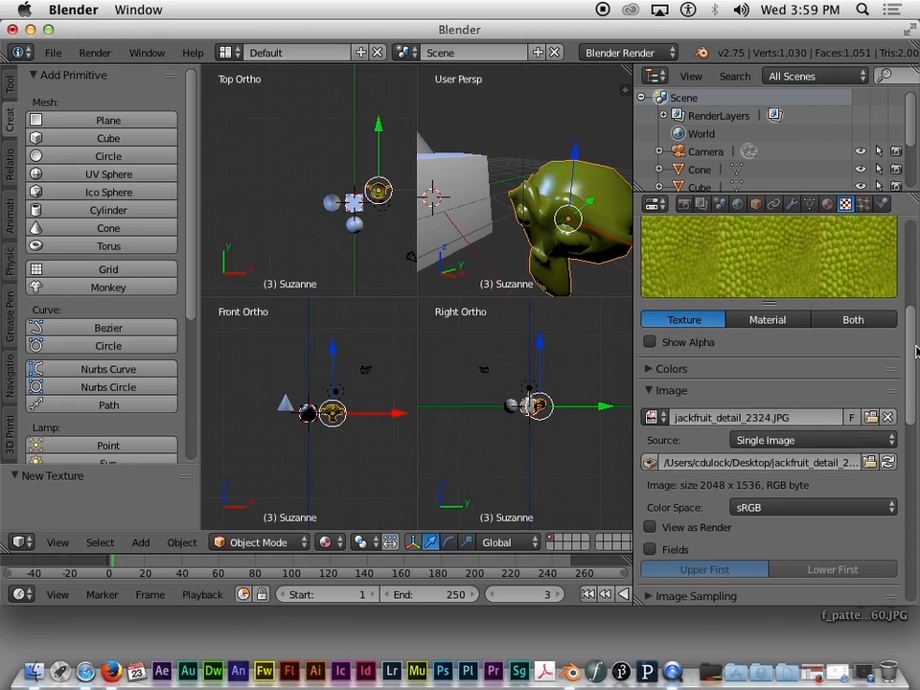
pyautogui.scroll(-3, 916, 351)
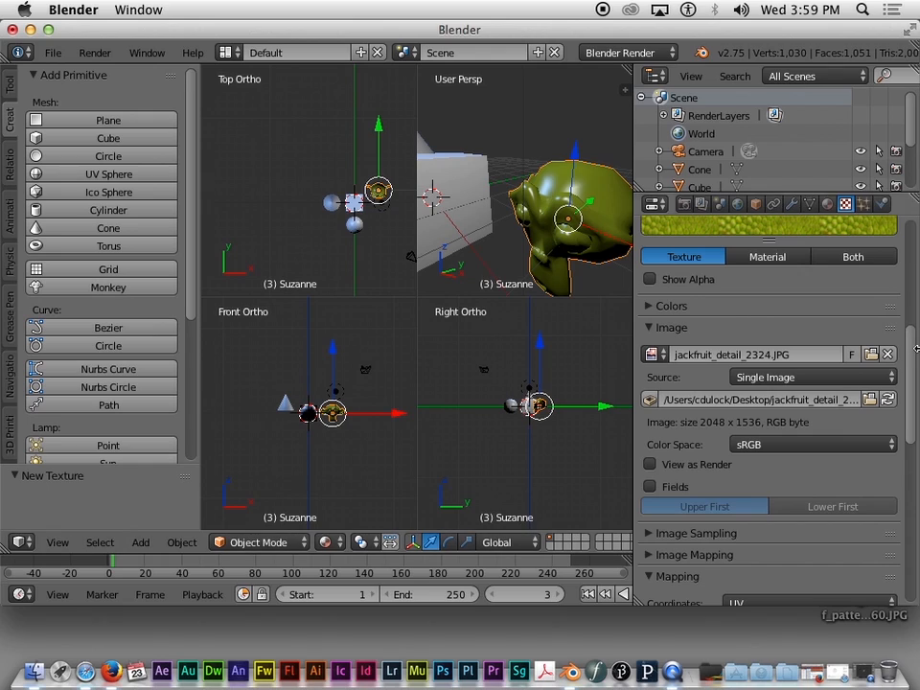
pyautogui.scroll(-2, 915, 376)
pyautogui.scroll(3, 915, 355)
pyautogui.scroll(-3, 916, 369)
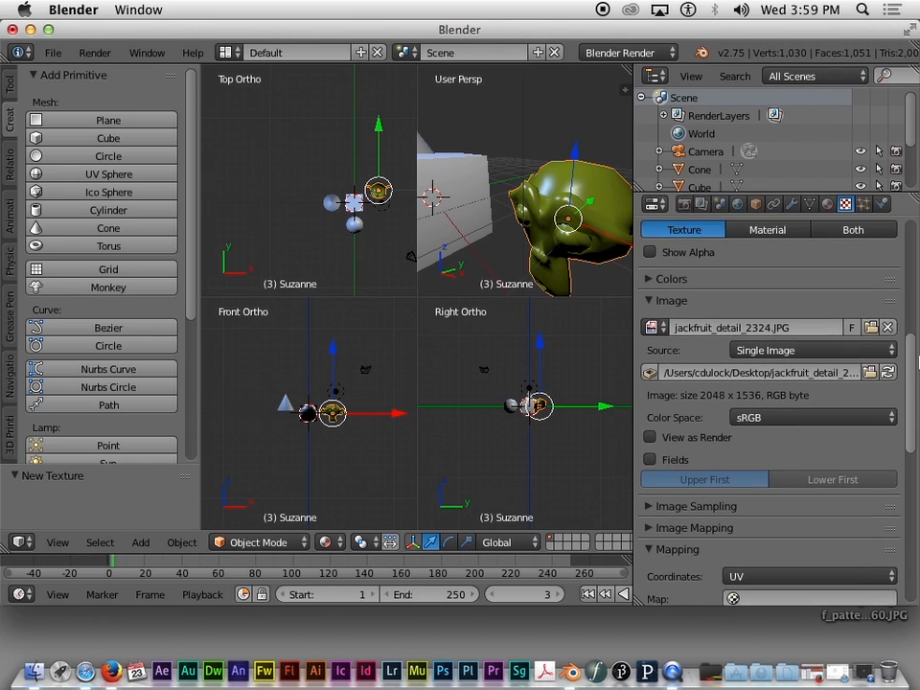
pyautogui.scroll(2, 916, 379)
pyautogui.scroll(-6, 911, 393)
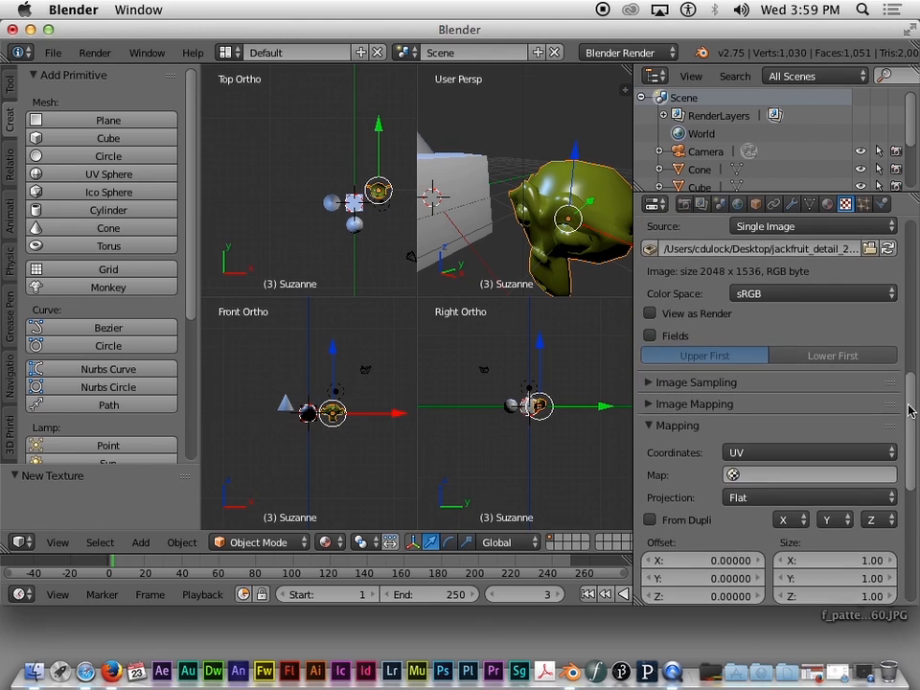
pyautogui.scroll(-5, 909, 402)
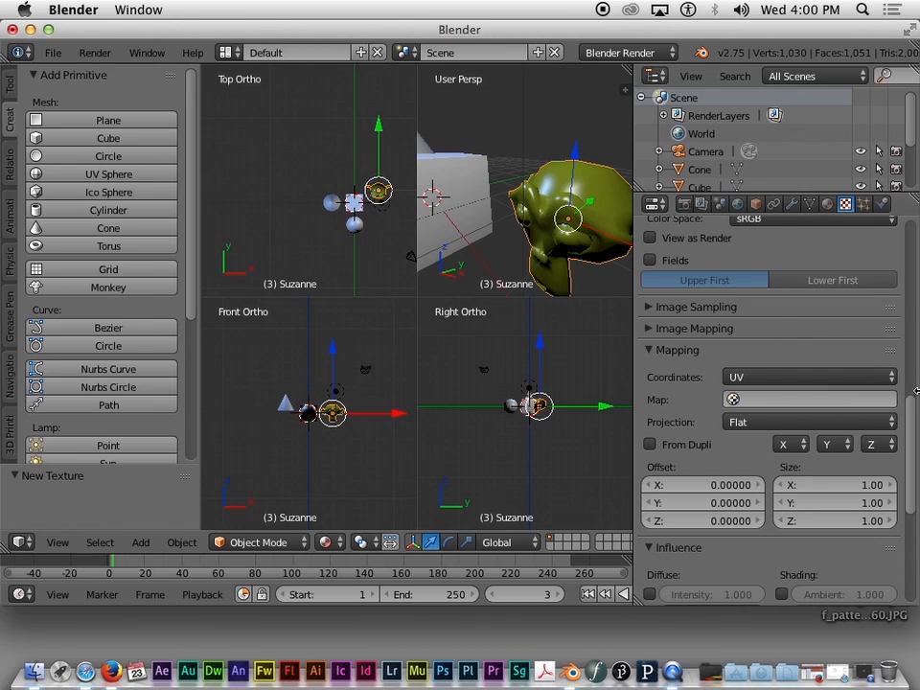
# Review the texture's mapping and influence settings and compare its preview with the monkey head seen from the front.
pyautogui.moveTo(913, 419); pyautogui.dragTo(918, 222)
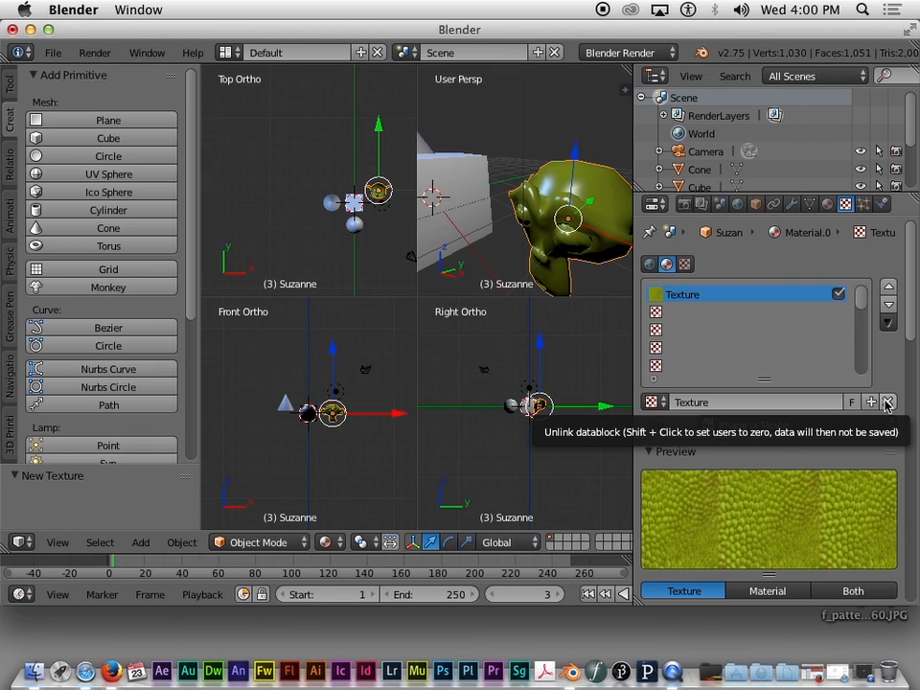
pyautogui.moveTo(909, 276); pyautogui.dragTo(904, 476)
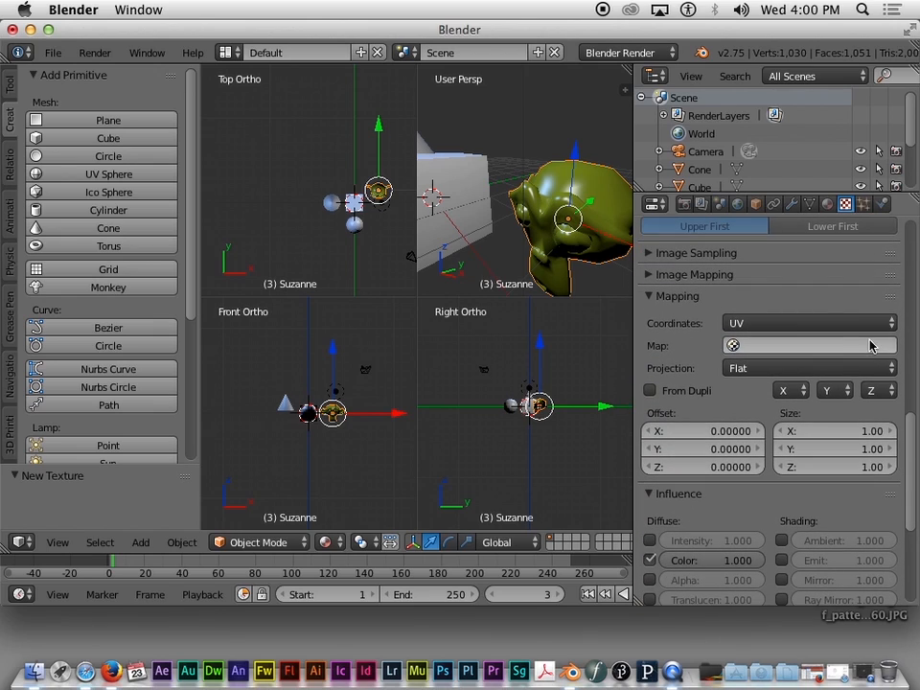
pyautogui.scroll(-1, 586, 249)
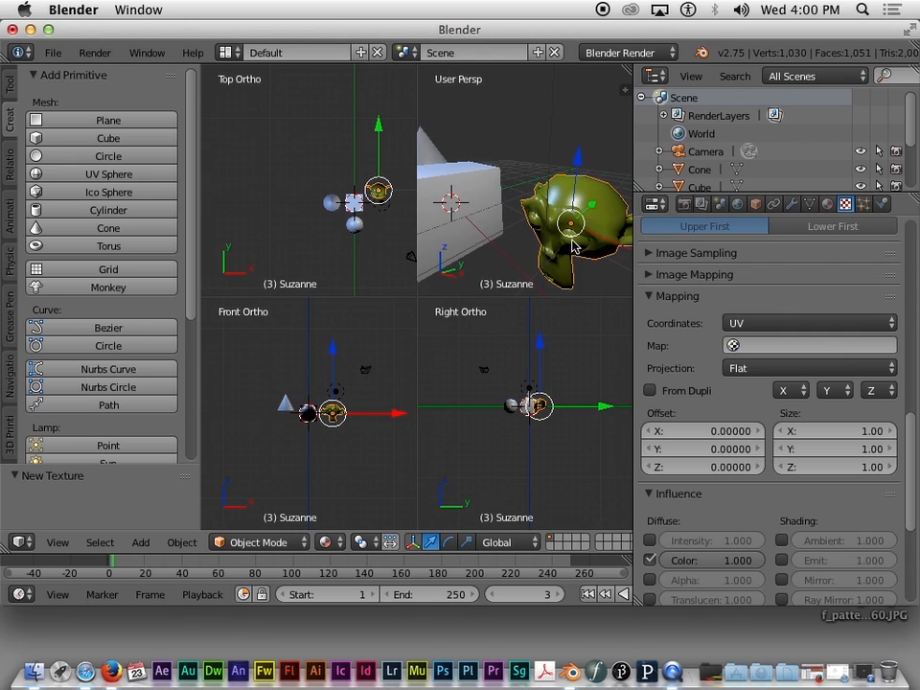
pyautogui.hscroll(-8, 573, 247)
pyautogui.scroll(-4, 575, 244)
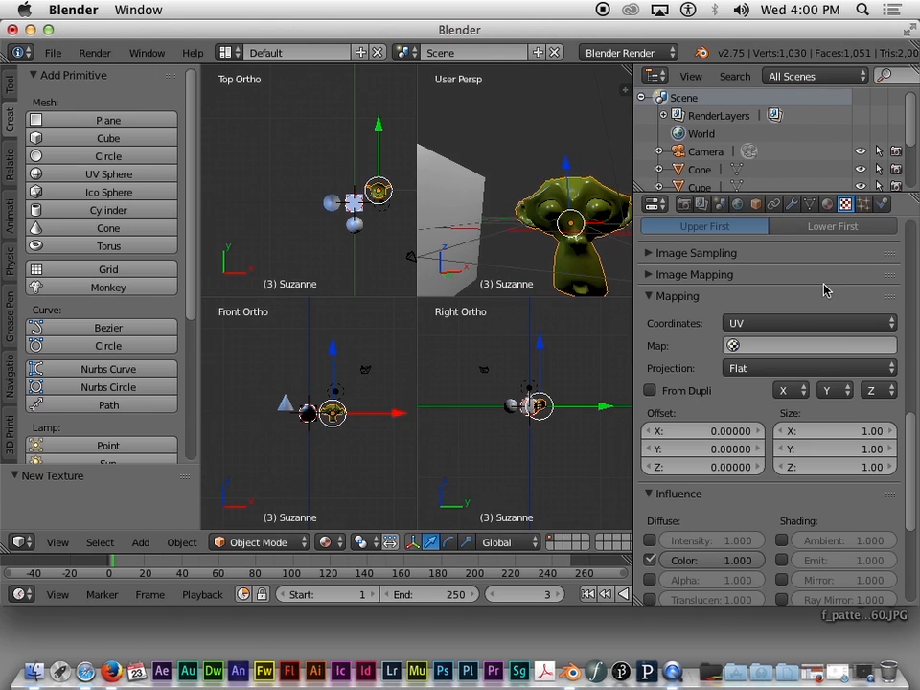
pyautogui.scroll(-6, 912, 428)
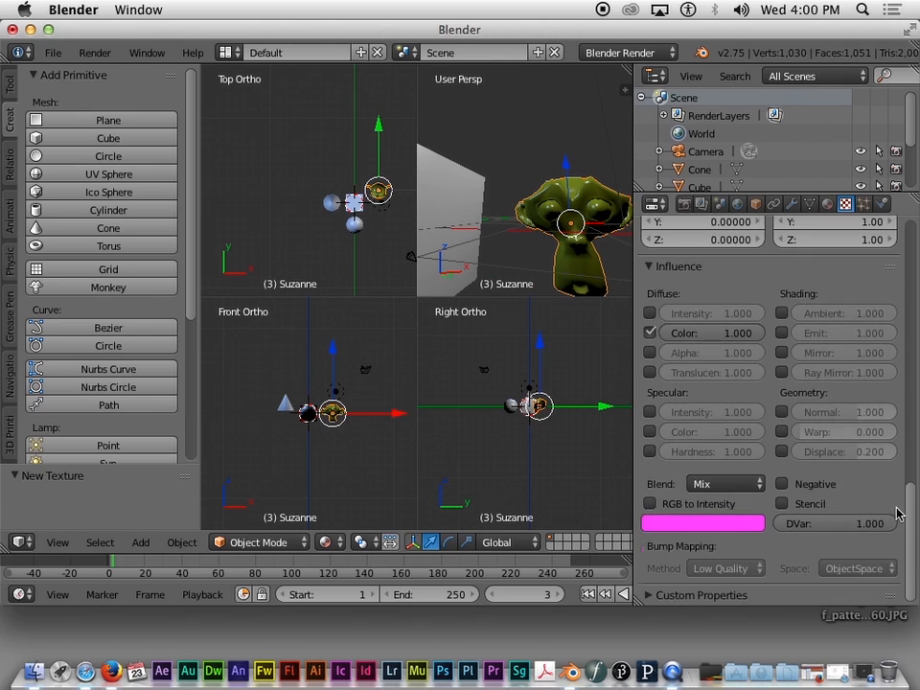
pyautogui.moveTo(909, 508); pyautogui.dragTo(912, 248)
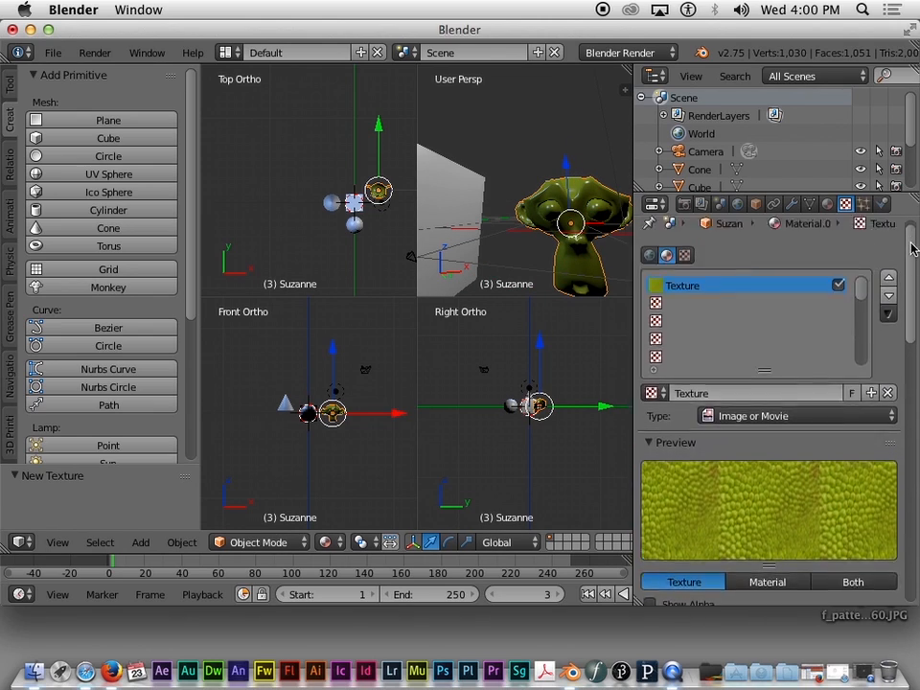
pyautogui.scroll(-7, 912, 255)
pyautogui.scroll(7, 914, 240)
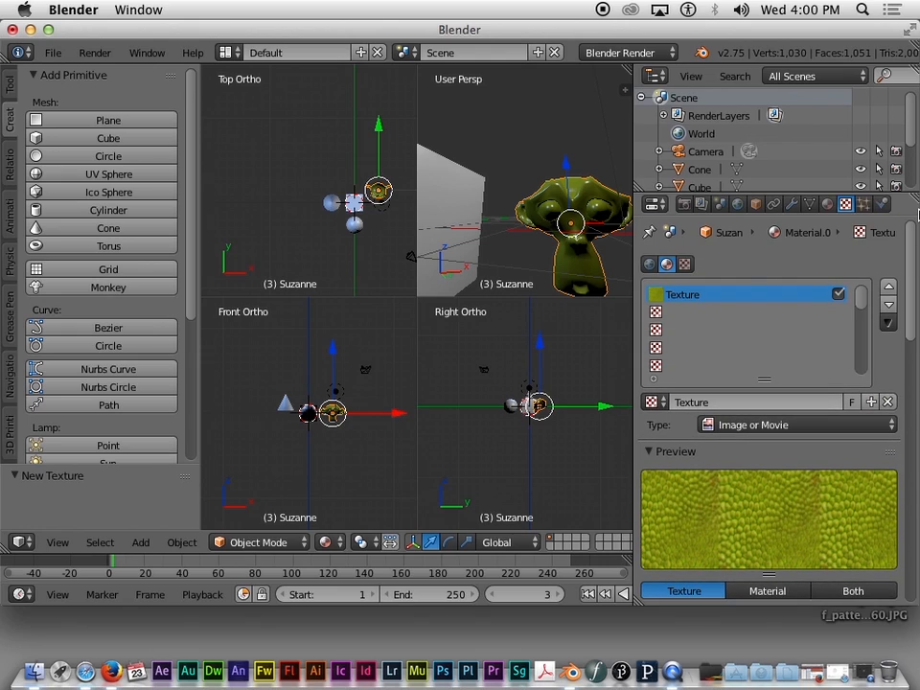
# Preview the textured monkey head in Rendered viewport shading and return to Material shading.
pyautogui.click(326, 543)
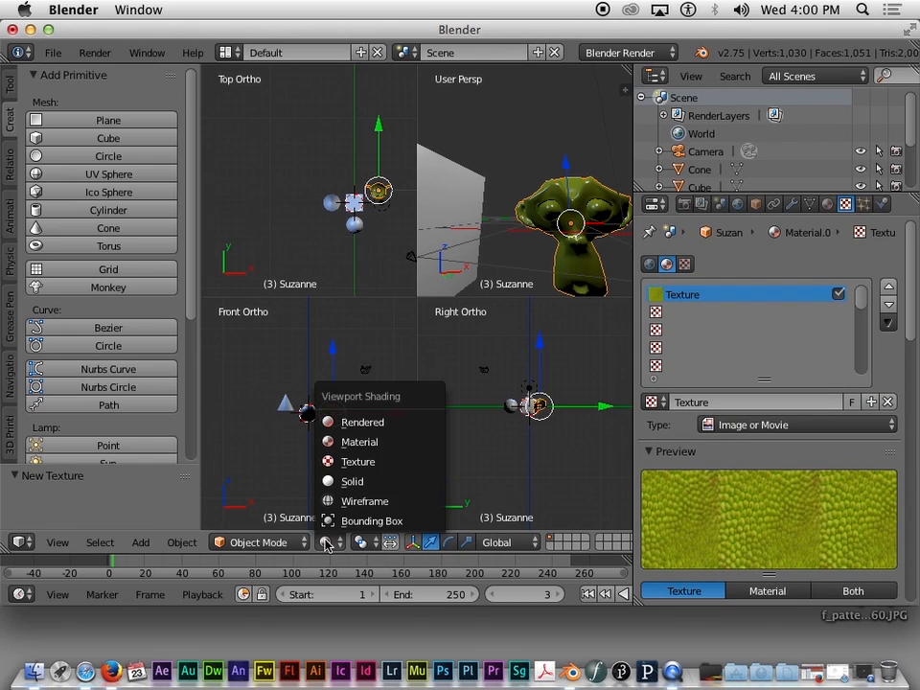
pyautogui.click(345, 423)
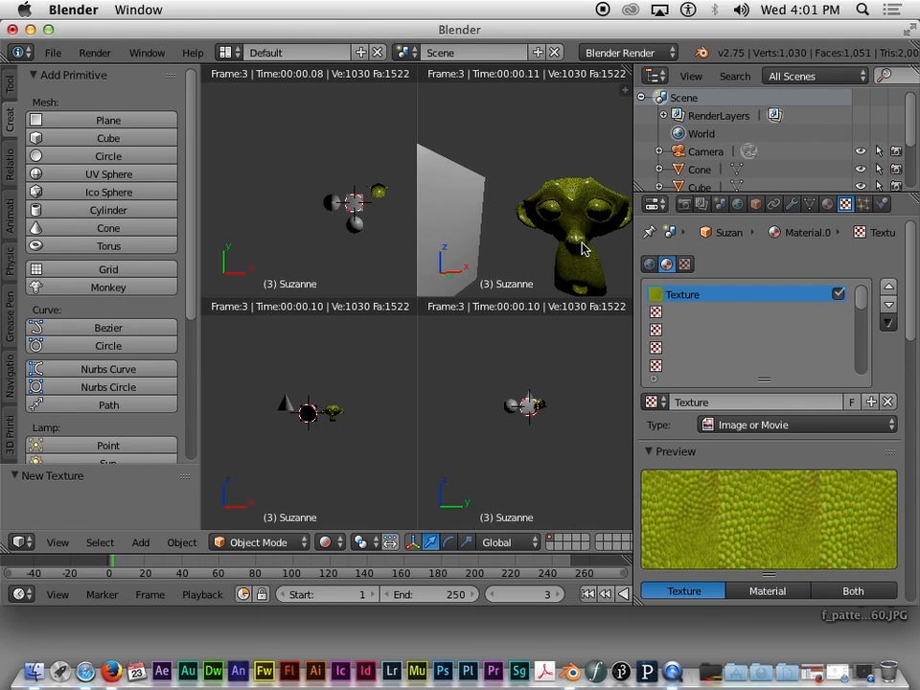
pyautogui.click(328, 543)
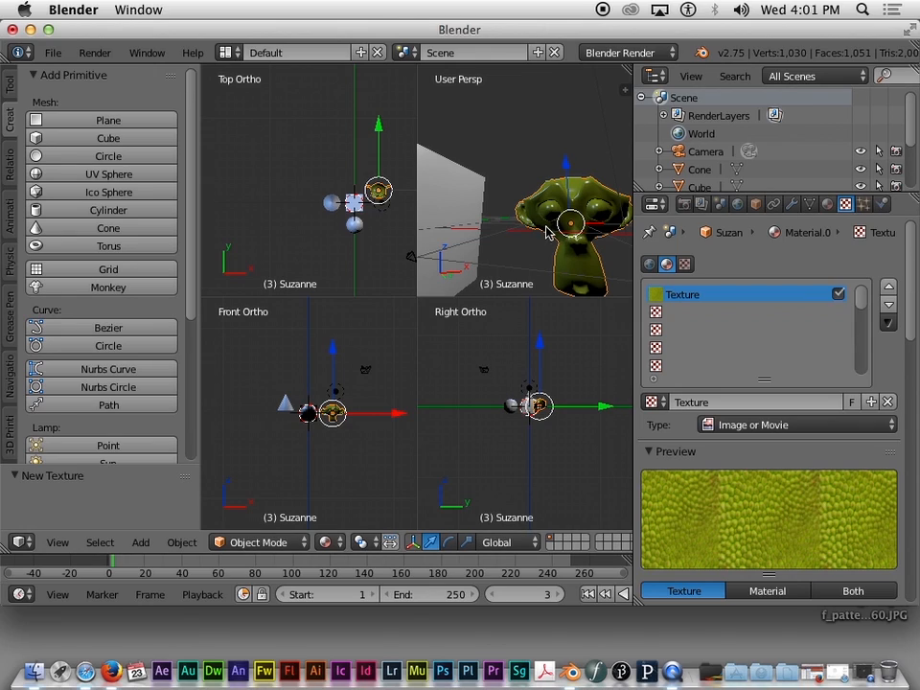
# Frame the monkey head's face close up at an angle and set the viewport shading to Rendered.
pyautogui.scroll(6, 554, 231)
pyautogui.press('KP_4')
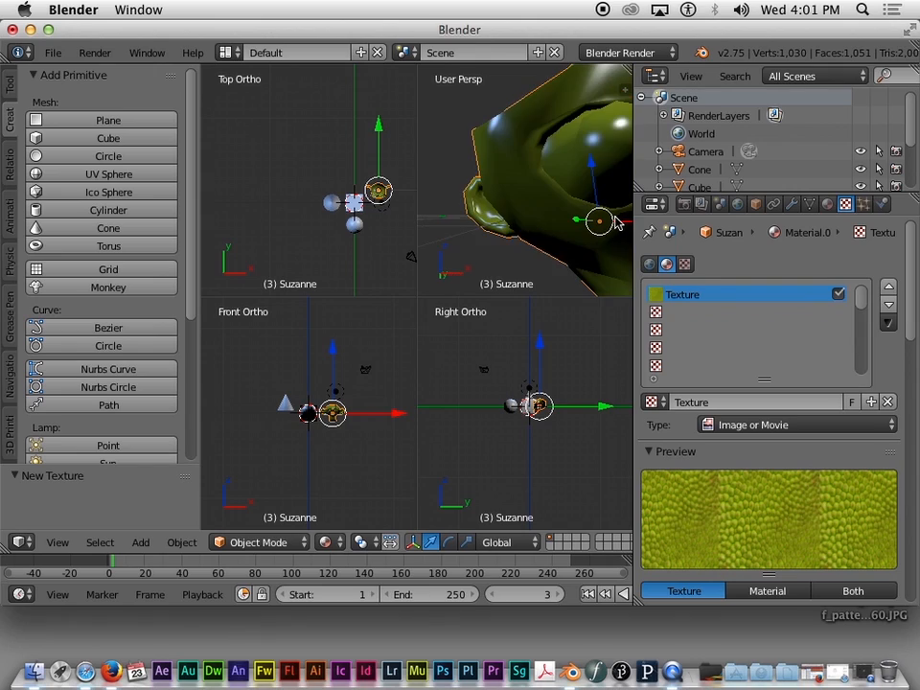
pyautogui.press('KP_6')
pyautogui.press('KP_6')
pyautogui.press('KP_6')
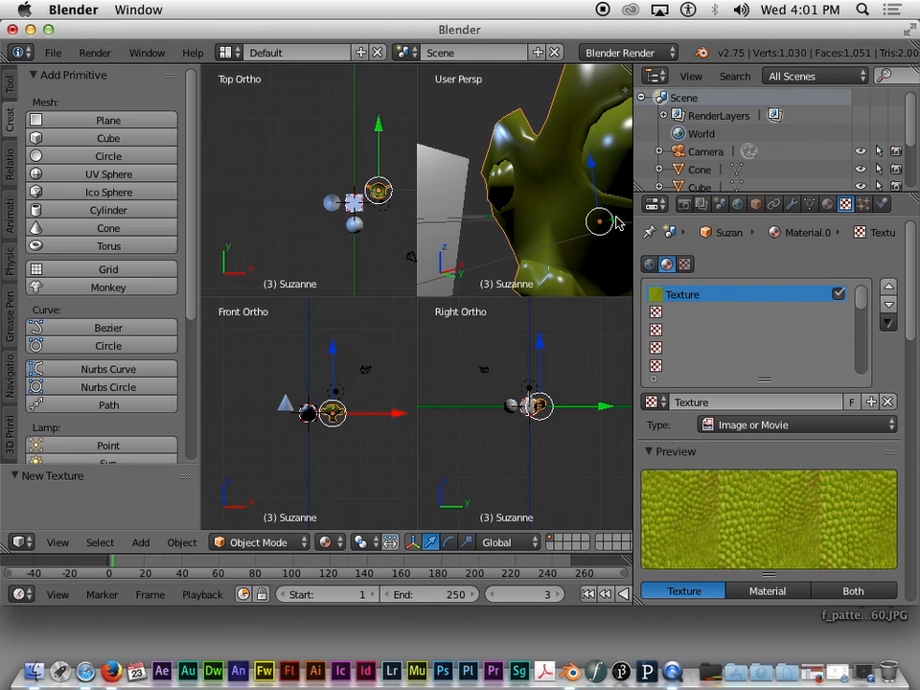
pyautogui.click(325, 542)
pyautogui.click(353, 426)
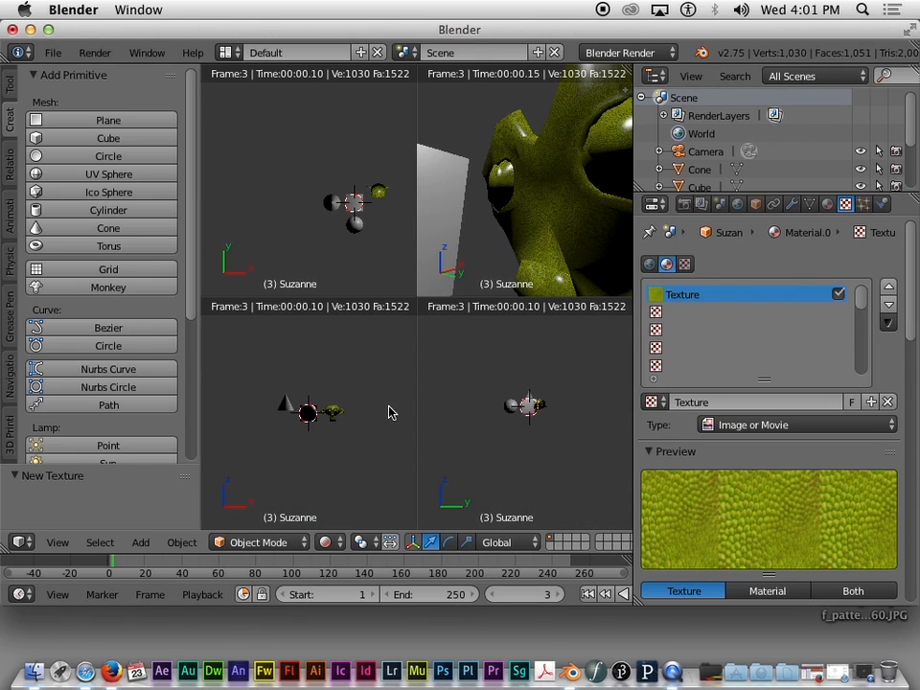
# Replace the quad view with a single perspective view and enlarge the 3D viewport to inspect the rendered jackfruit texture.
pyautogui.hotkey('ctrl', 'alt', 'q')
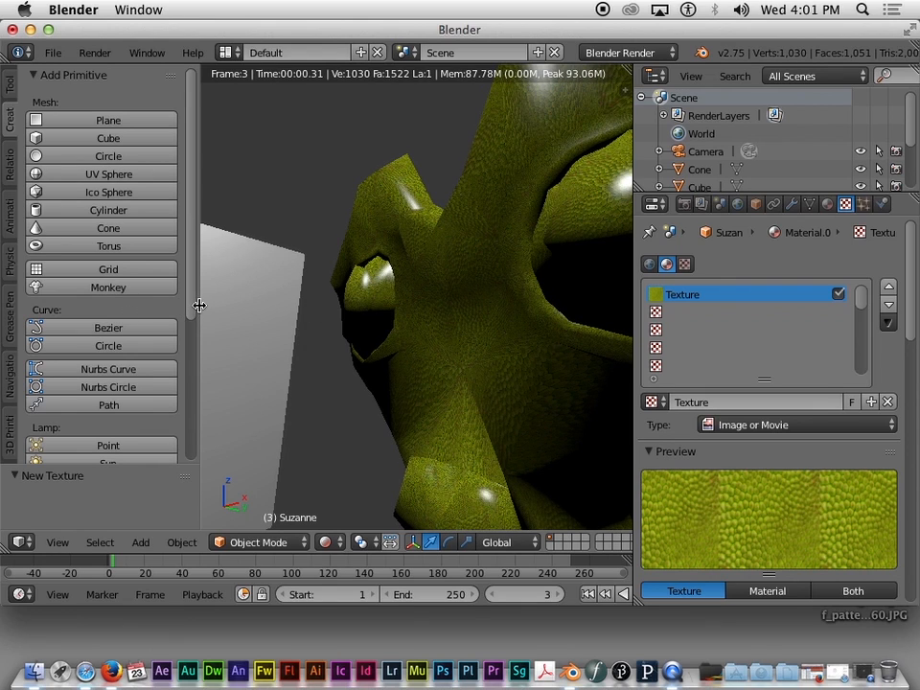
pyautogui.moveTo(199, 304); pyautogui.dragTo(3, 310)
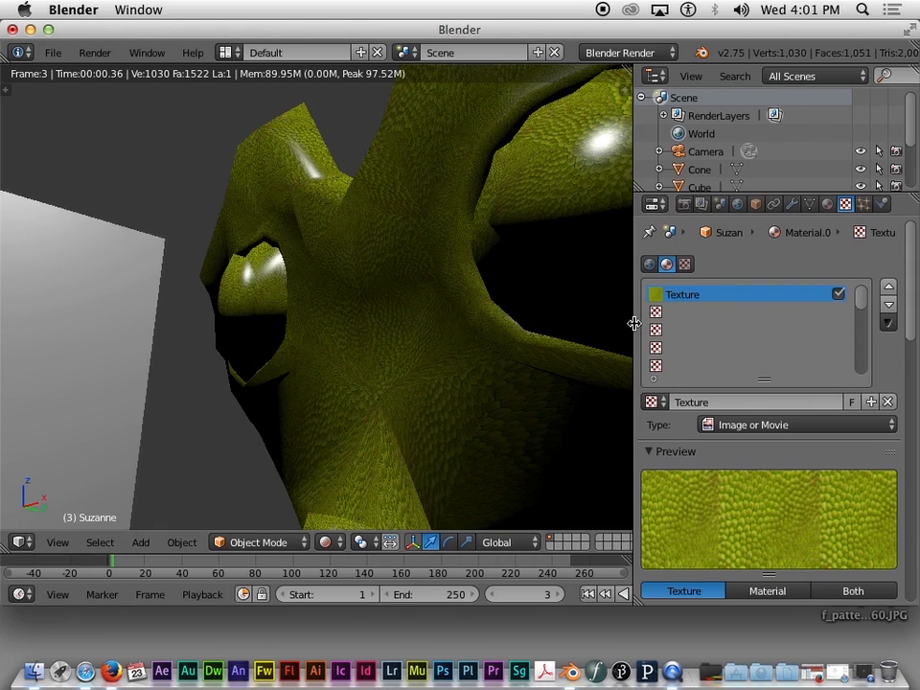
pyautogui.moveTo(635, 322); pyautogui.dragTo(733, 314)
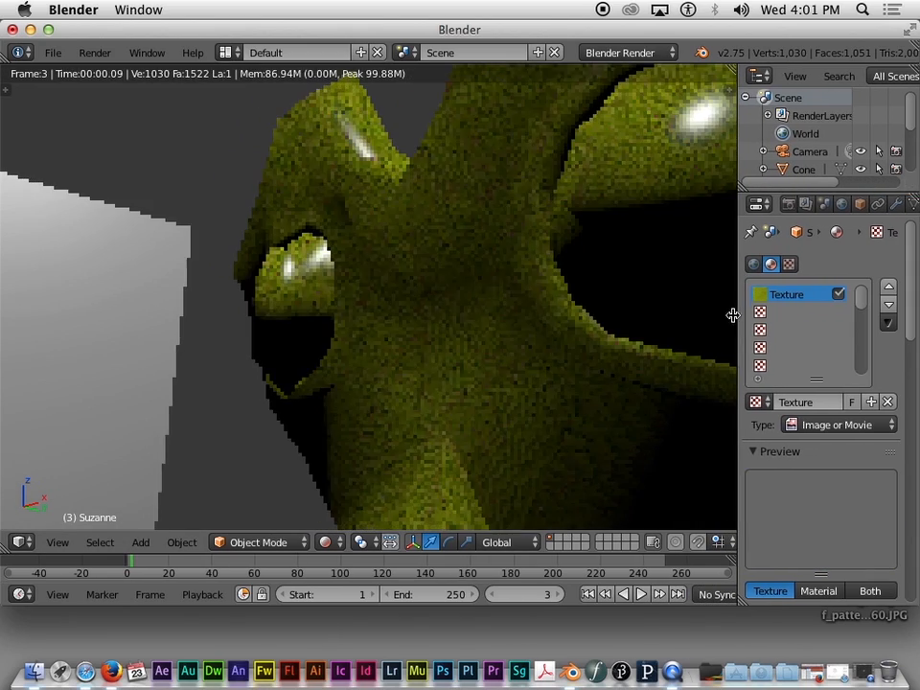
pyautogui.scroll(2, 462, 382)
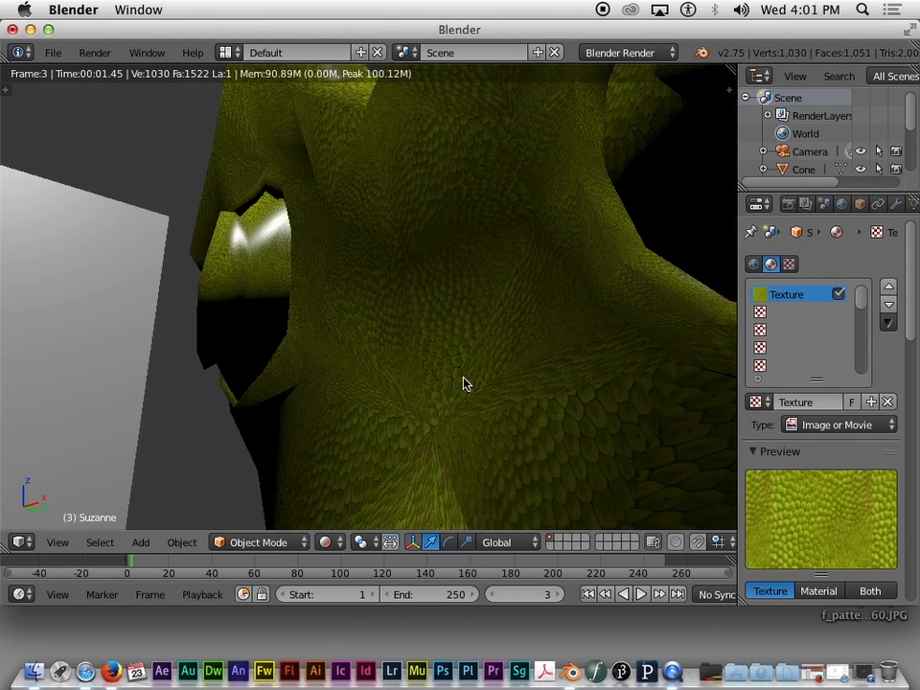
# Inspect the rendered jackfruit texture up close and from farther away, and narrow the 3D viewport to widen the properties area.
pyautogui.scroll(2, 463, 383)
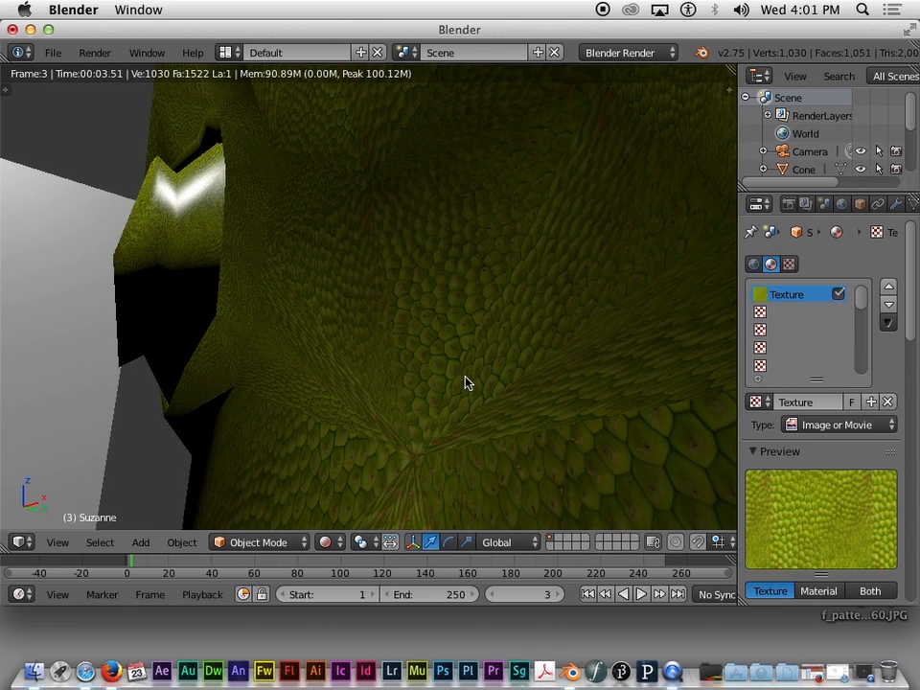
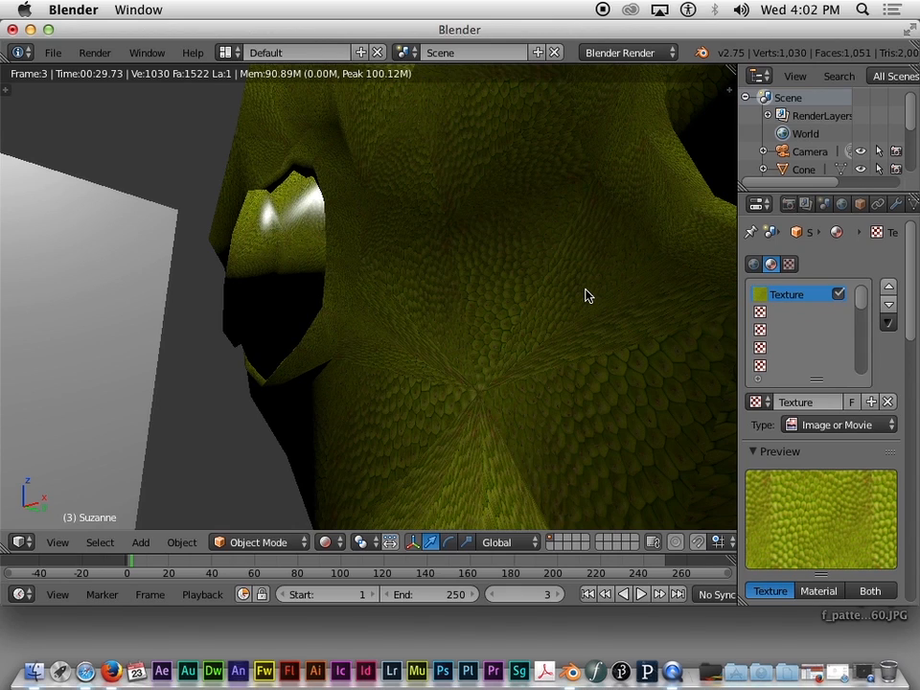
pyautogui.scroll(-1, 500, 287)
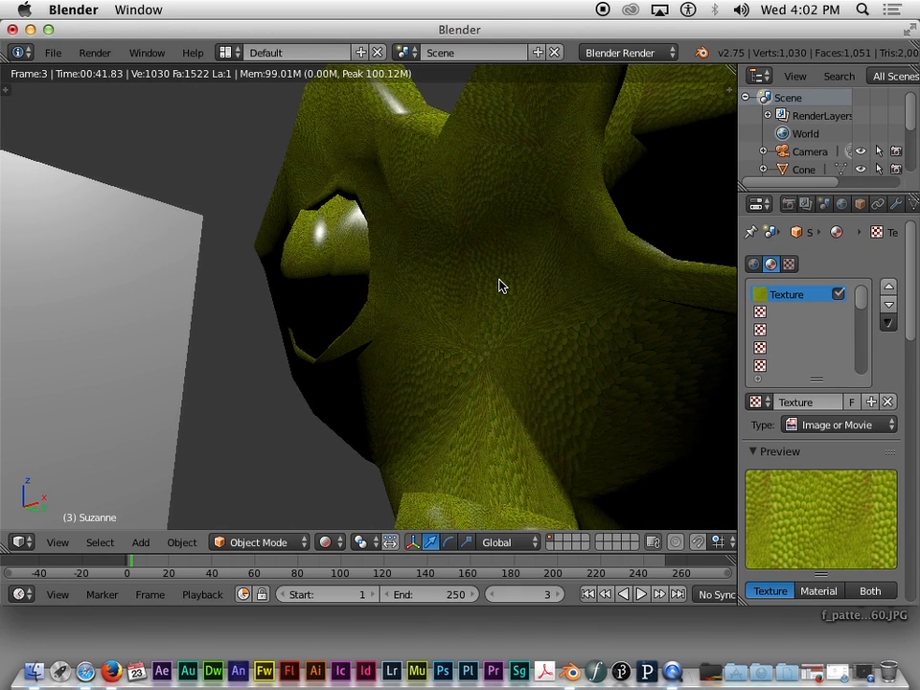
pyautogui.scroll(-2, 500, 295)
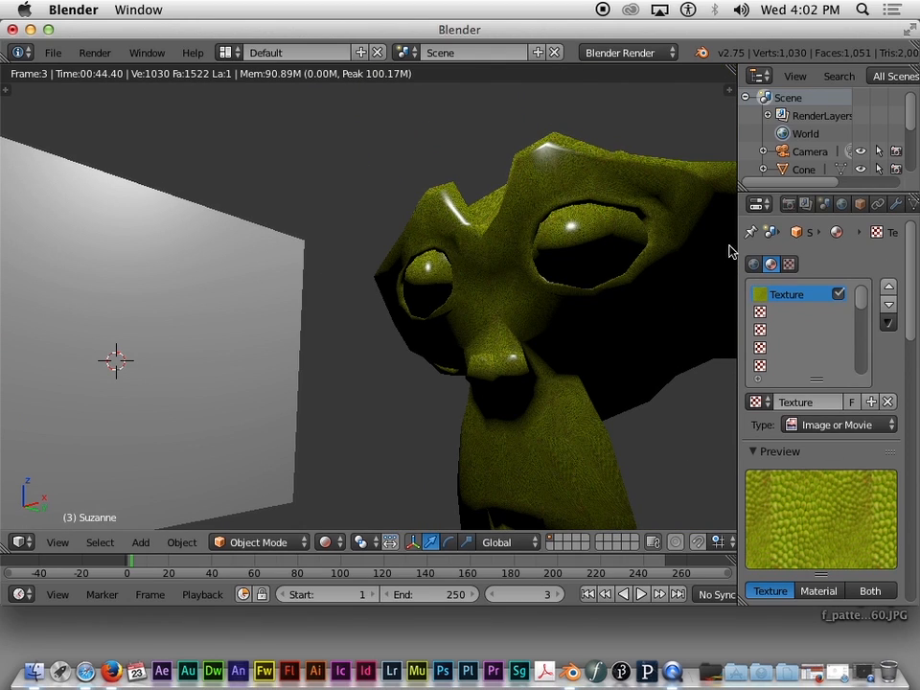
pyautogui.moveTo(733, 248); pyautogui.dragTo(586, 261)
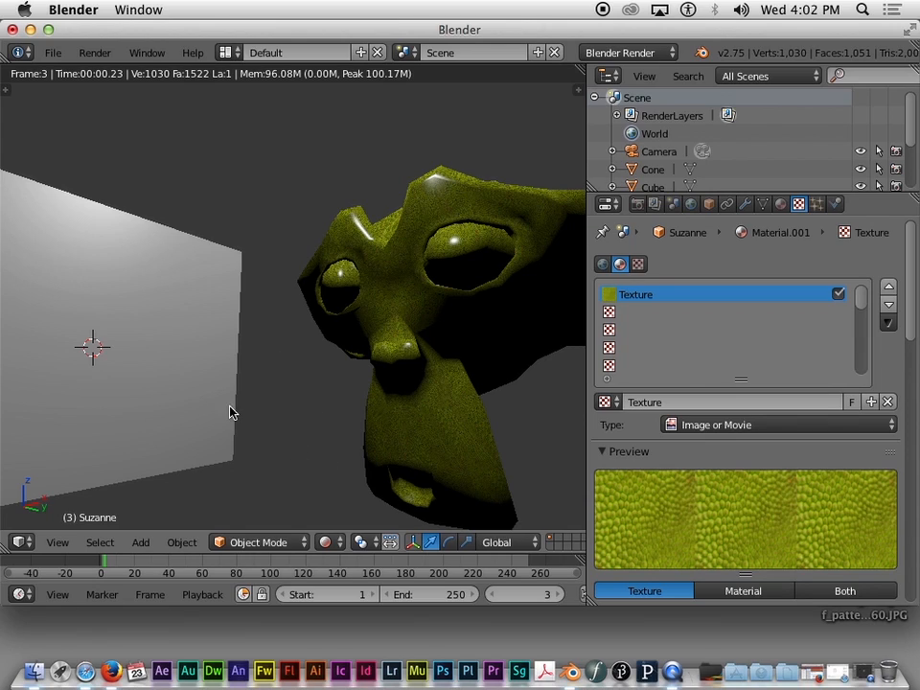
# Enter Edit Mode on the monkey head and set the viewport shading to Solid.
pyautogui.press('Tab')
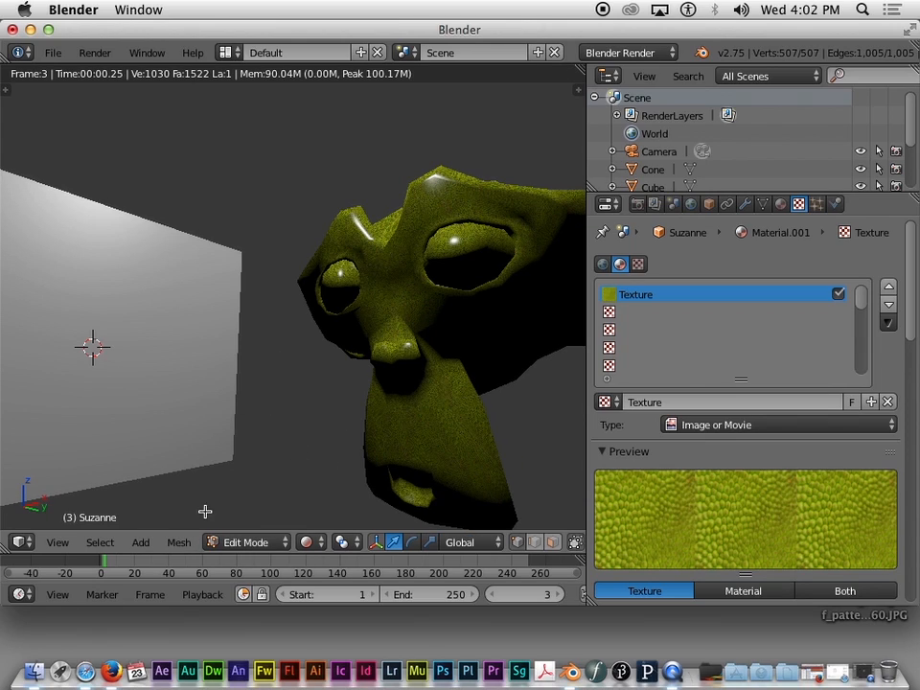
pyautogui.click(307, 543)
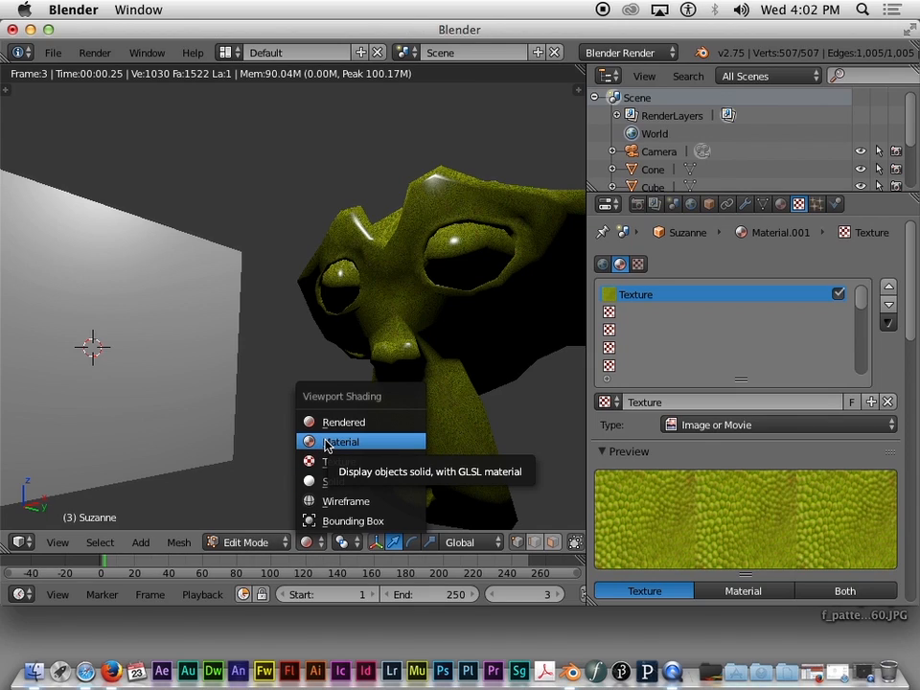
pyautogui.click(324, 482)
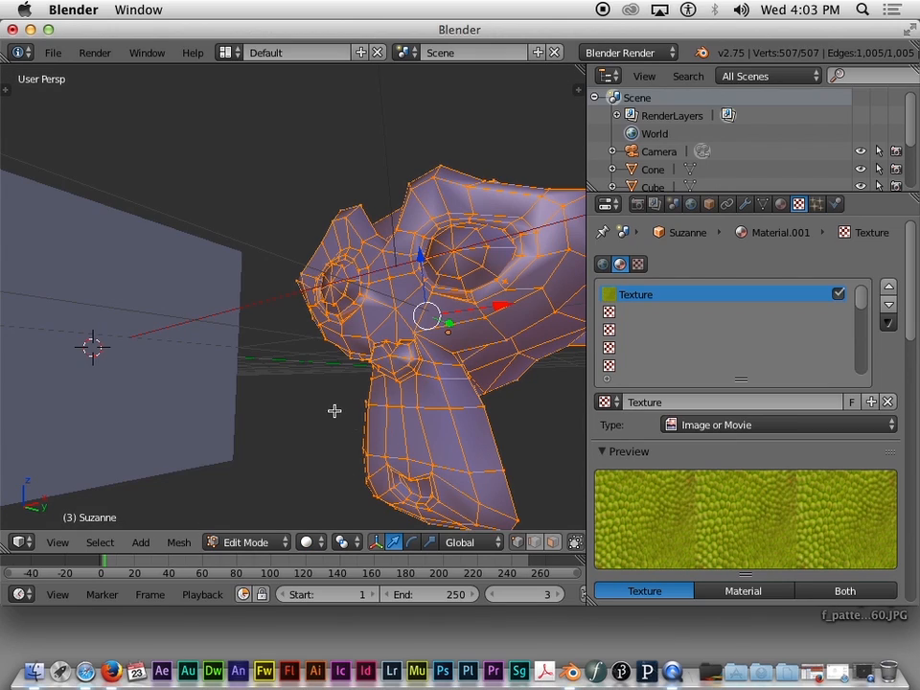
pyautogui.click(307, 542)
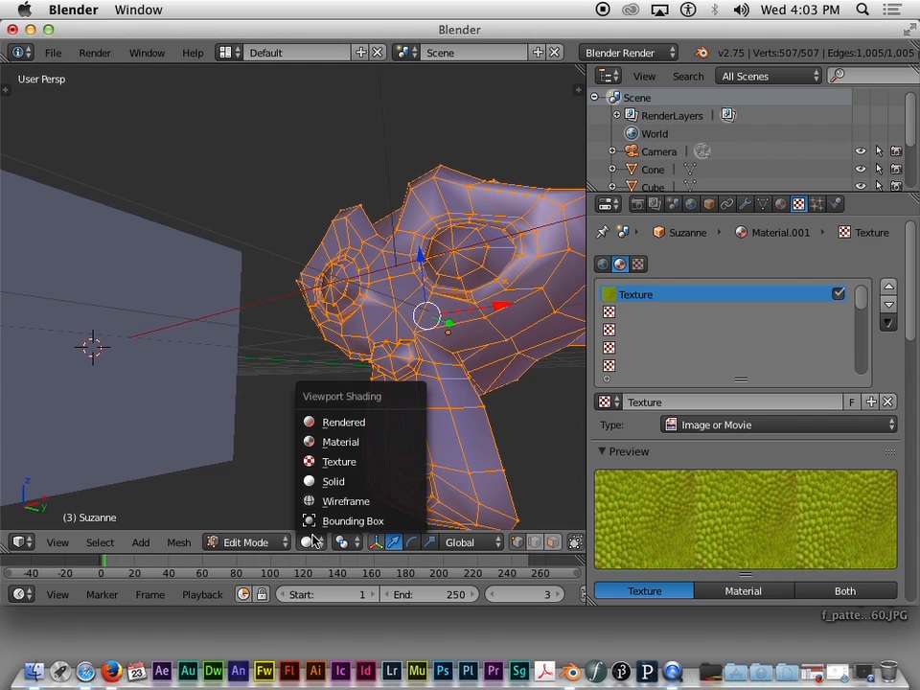
pyautogui.click(334, 483)
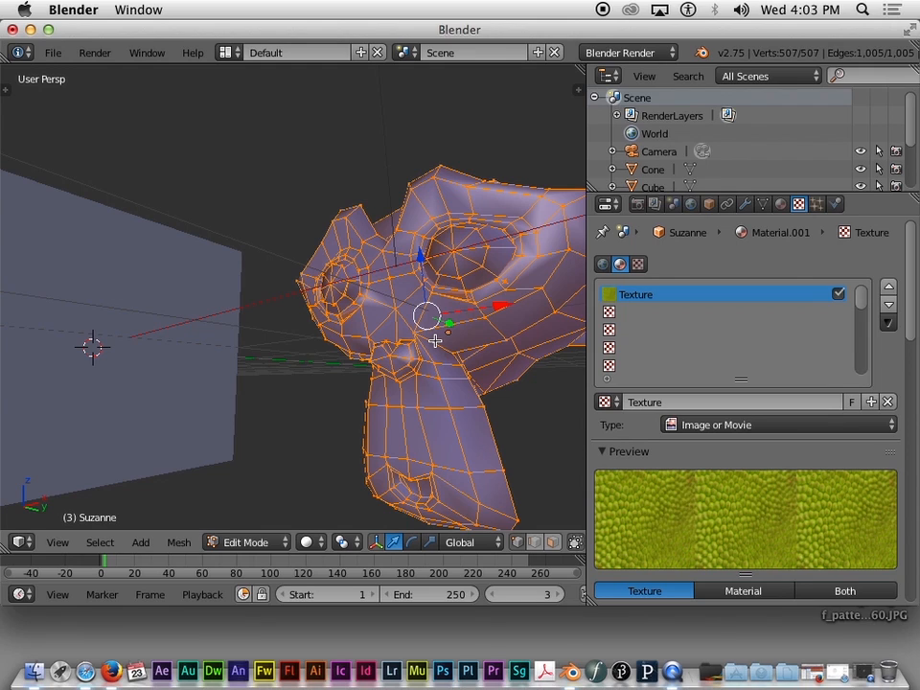
# Isolate the monkey head in local view and turn the view to face the back of the head.
pyautogui.press('KP_4')
pyautogui.press('KP_4')
pyautogui.press('KP_4')
pyautogui.press('KP_4')
pyautogui.press('KP_4')
pyautogui.press('KP_4')
pyautogui.press('KP_4')
pyautogui.press('KP_4')
pyautogui.press('KP_4')
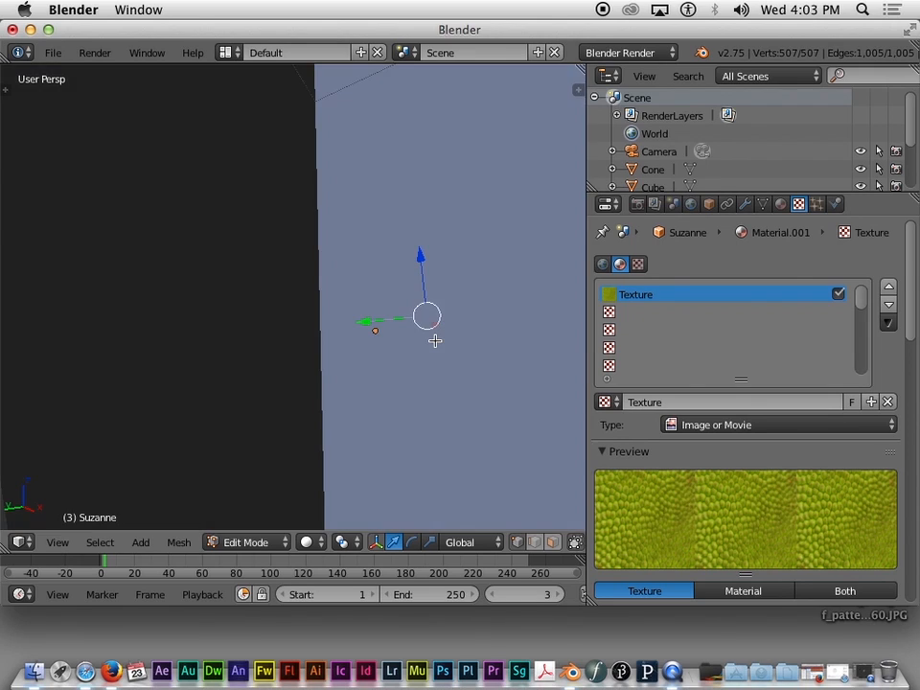
pyautogui.press('KP_4')
pyautogui.press('KP_4')
pyautogui.press('KP_4')
pyautogui.press('KP_Divide')
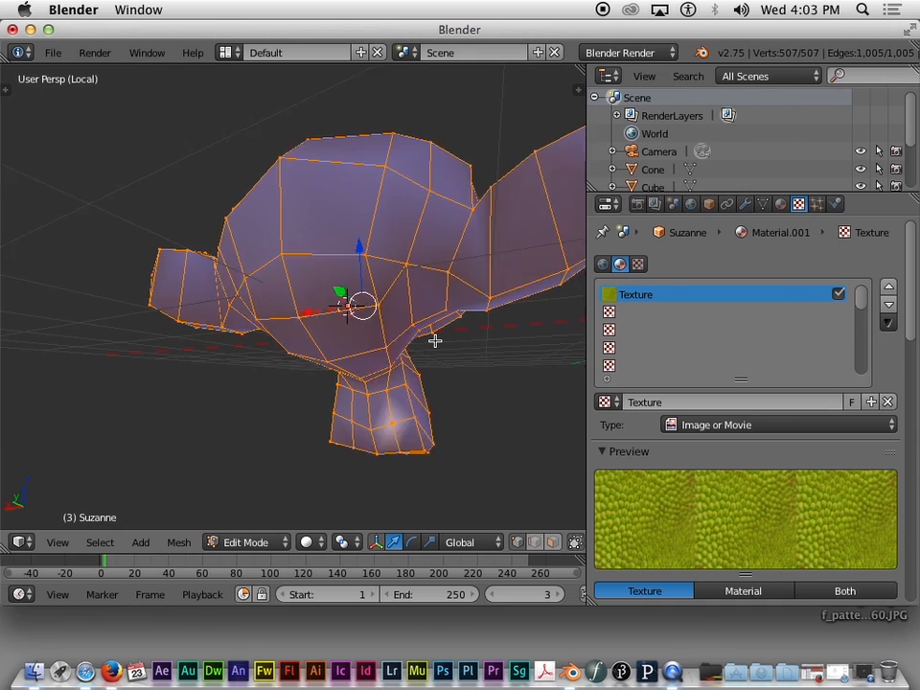
pyautogui.press('KP_4')
pyautogui.press('KP_4')
pyautogui.press('KP_8')
pyautogui.press('KP_8')
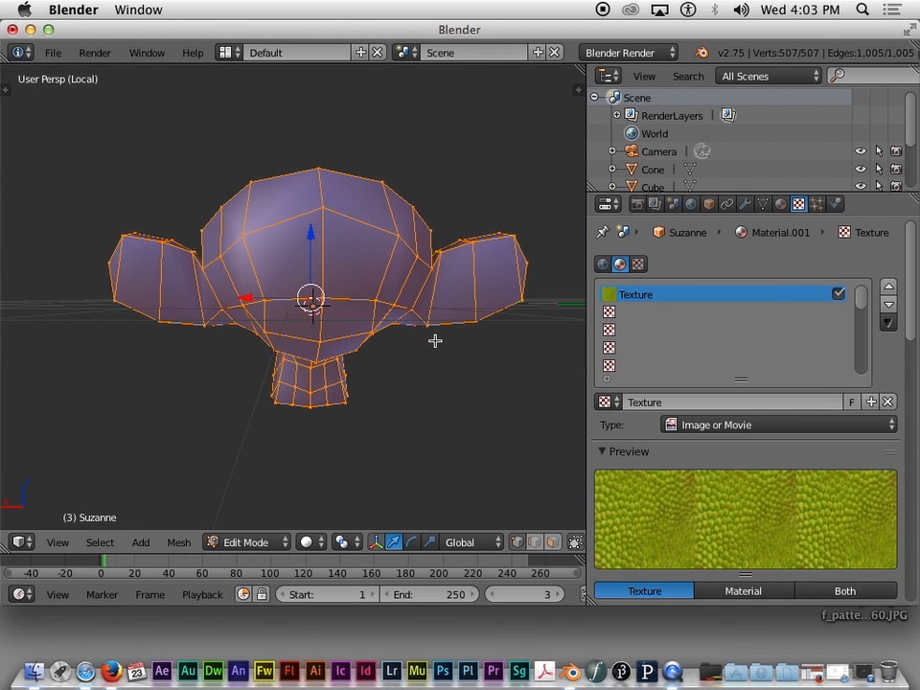
# Toggle the monkey head between the full scene and its isolated local view.
pyautogui.press('KP_2')
pyautogui.press('KP_Divide')
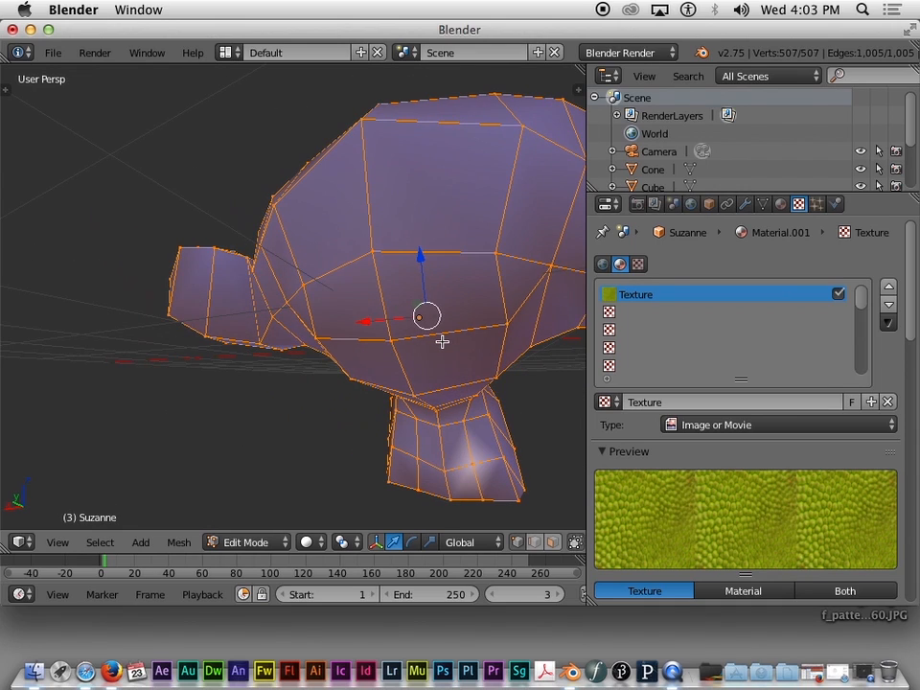
pyautogui.press('KP_Divide')
pyautogui.press('KP_Divide')
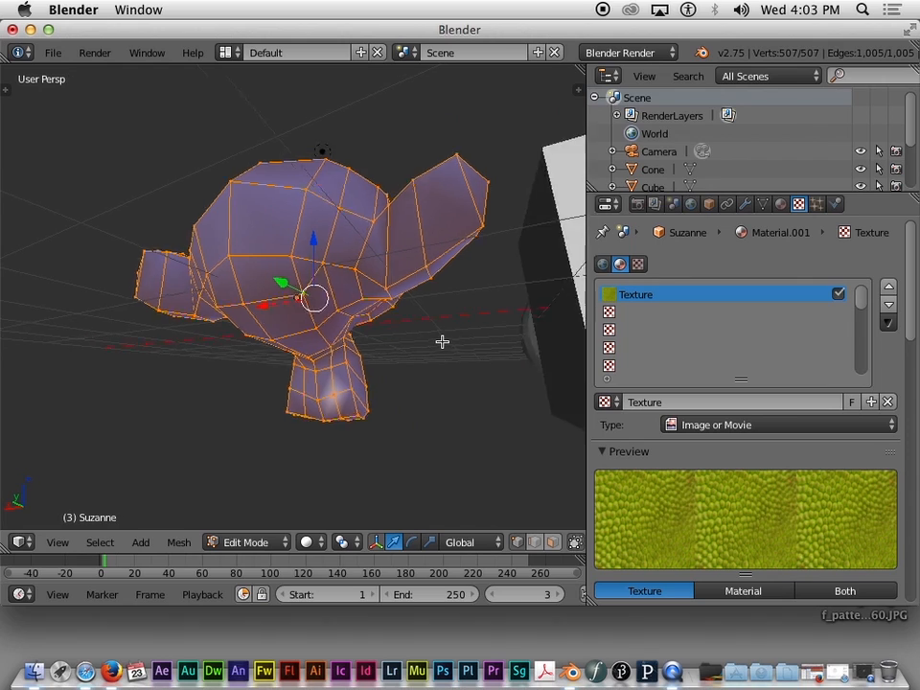
pyautogui.press('KP_Divide')
pyautogui.press('KP_Divide')
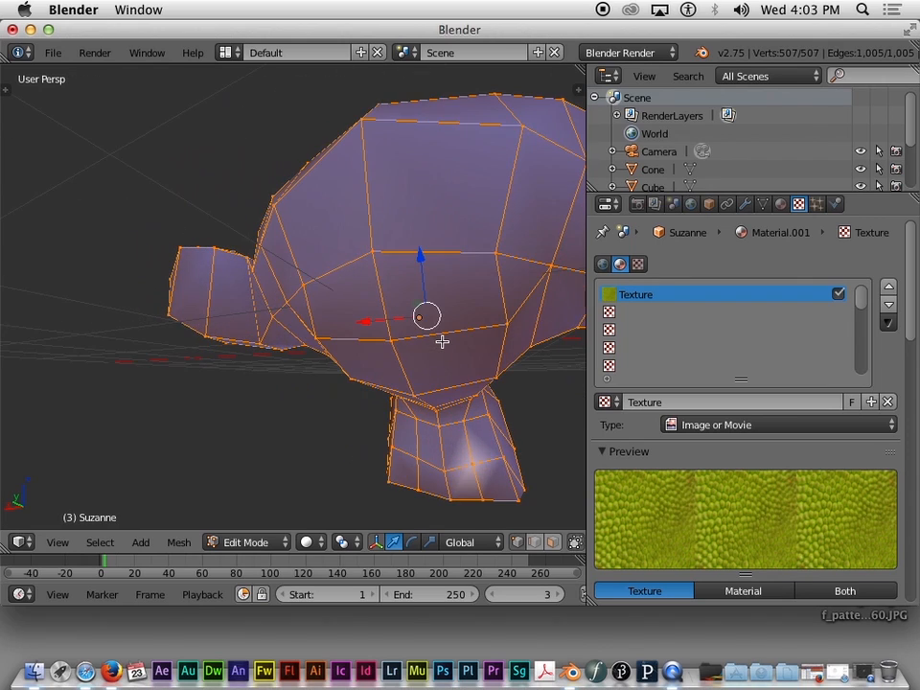
pyautogui.press('KP_Divide')
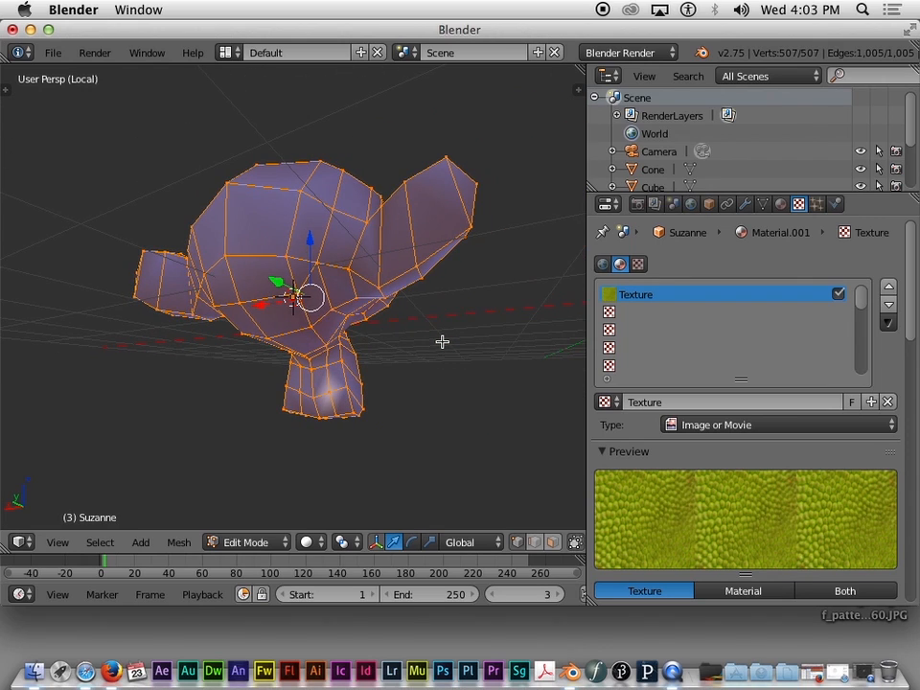
pyautogui.press('KP_Divide')
pyautogui.press('KP_Divide')
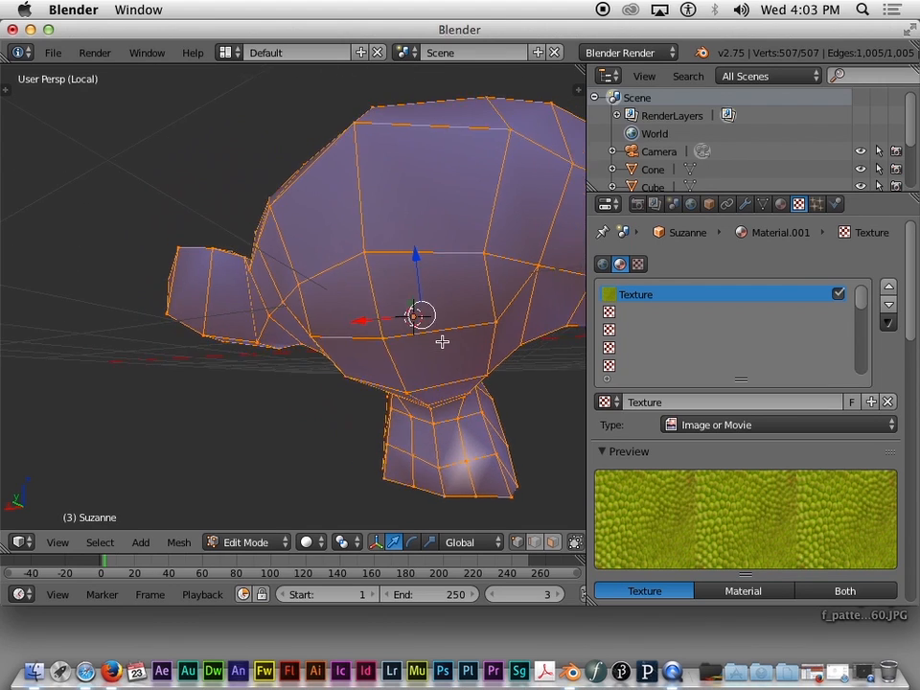
# View the isolated monkey head straight from behind, slightly above, and deselect its entire mesh.
pyautogui.hscroll(3, 442, 341)
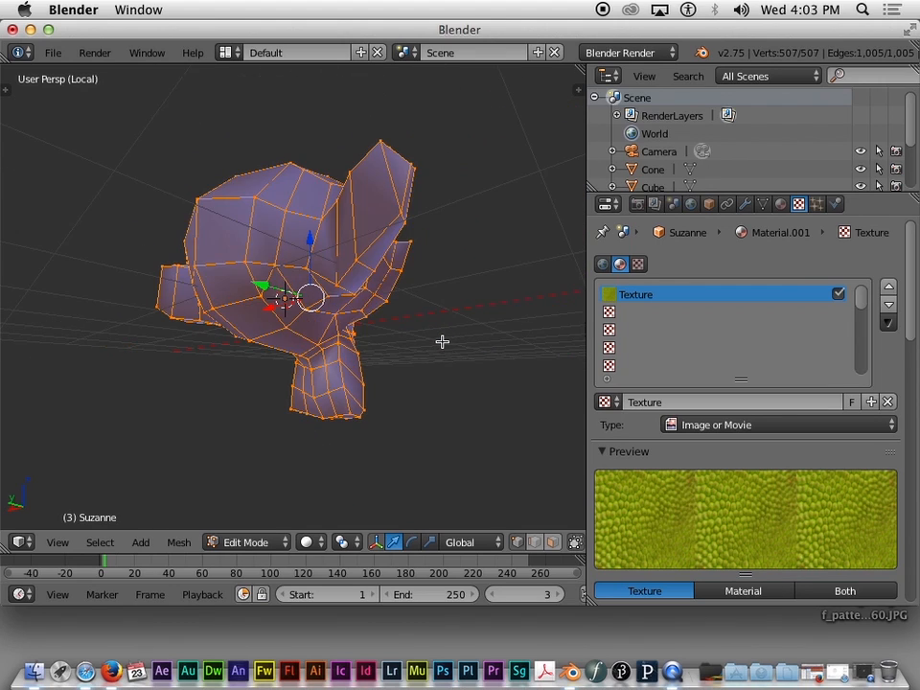
pyautogui.hscroll(-10, 442, 342)
pyautogui.scroll(5, 442, 341)
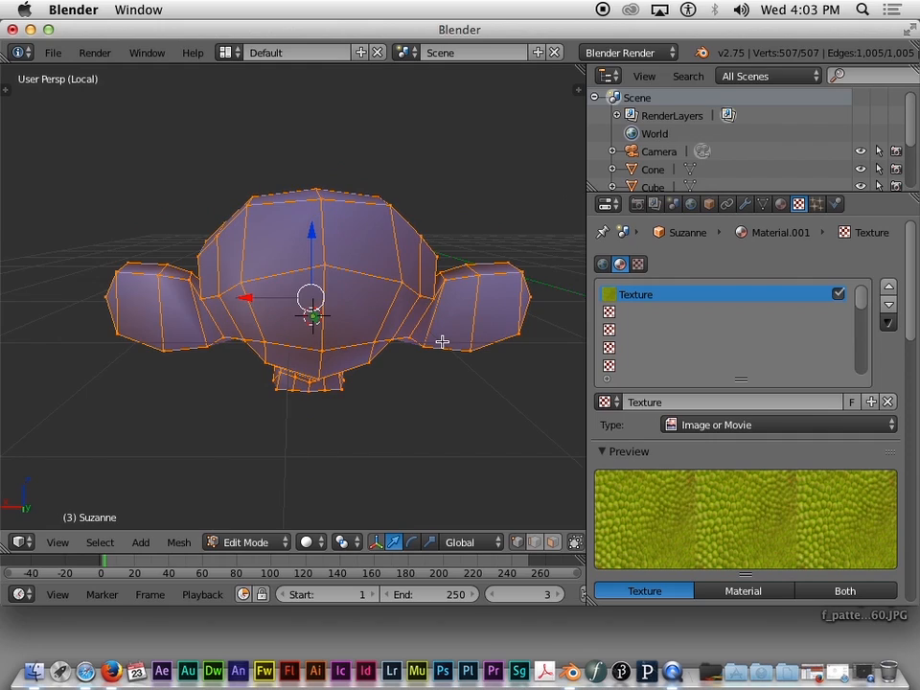
pyautogui.hscroll(-4, 442, 341)
pyautogui.hscroll(7, 442, 341)
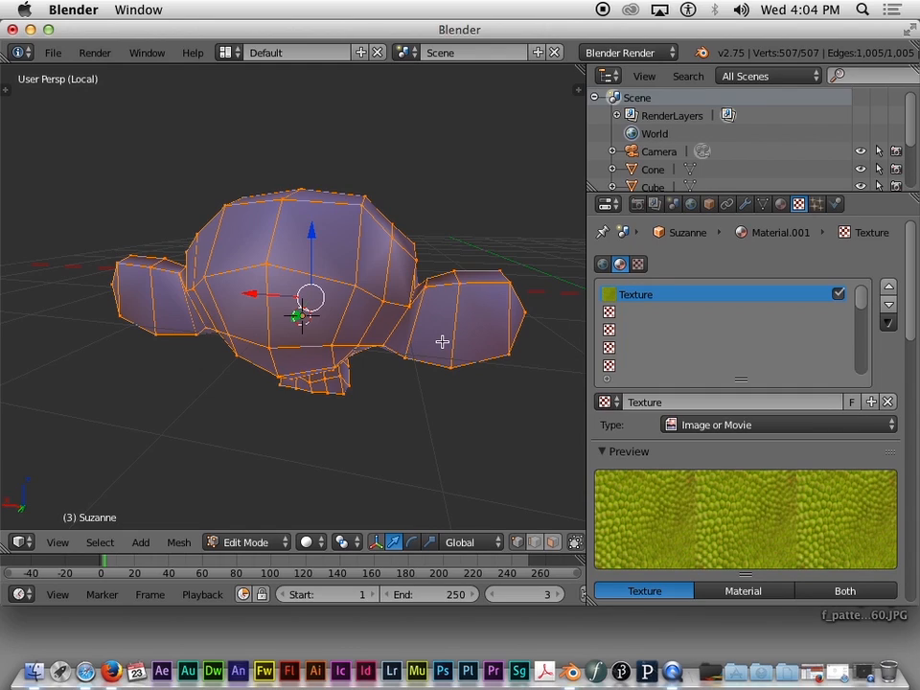
pyautogui.moveTo(230, 227); pyautogui.dragTo(309, 302, button='middle')
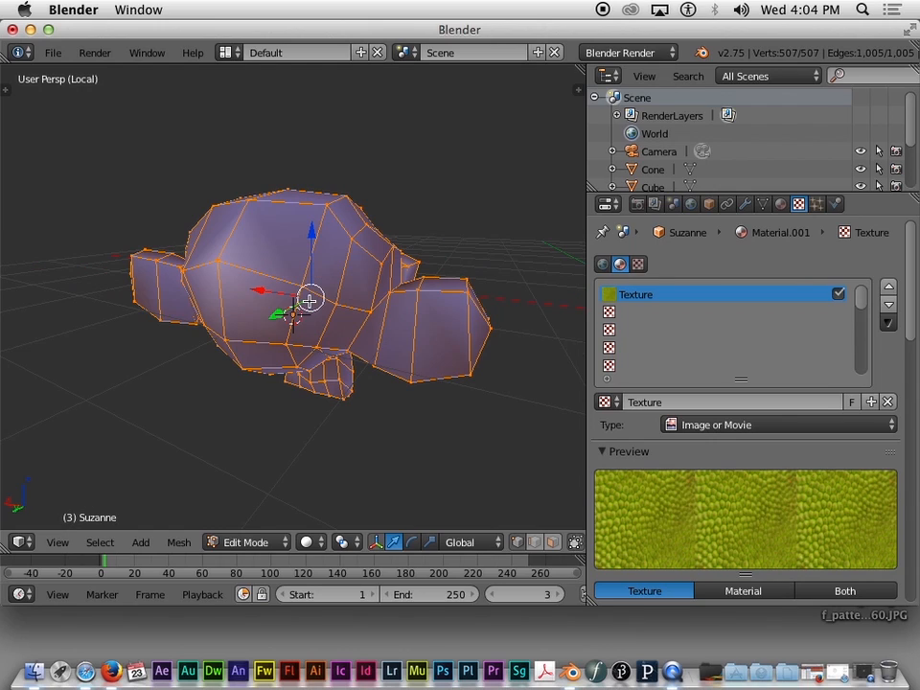
pyautogui.hscroll(-5, 310, 302)
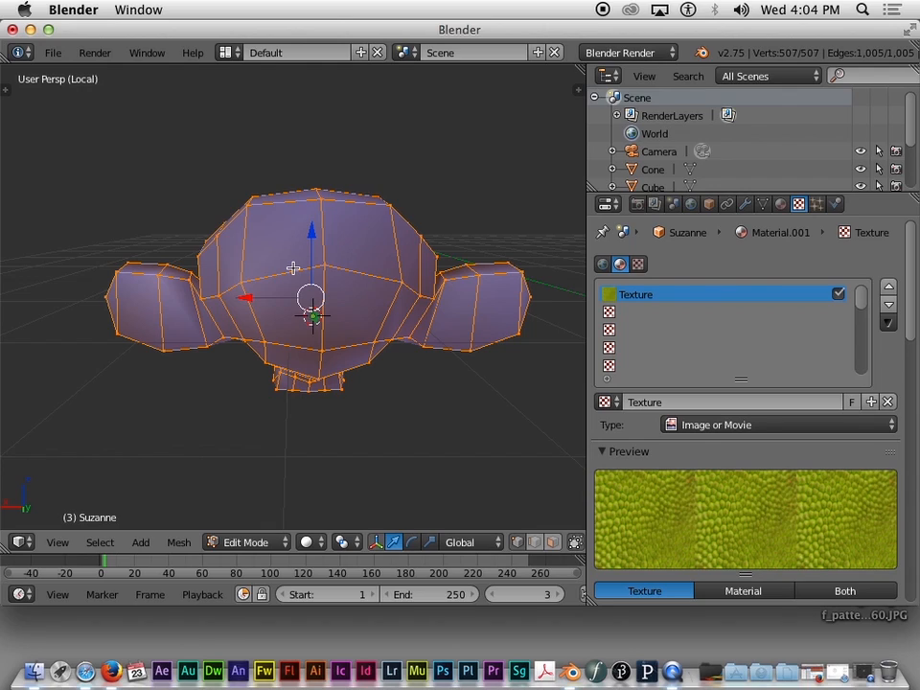
pyautogui.press('a')
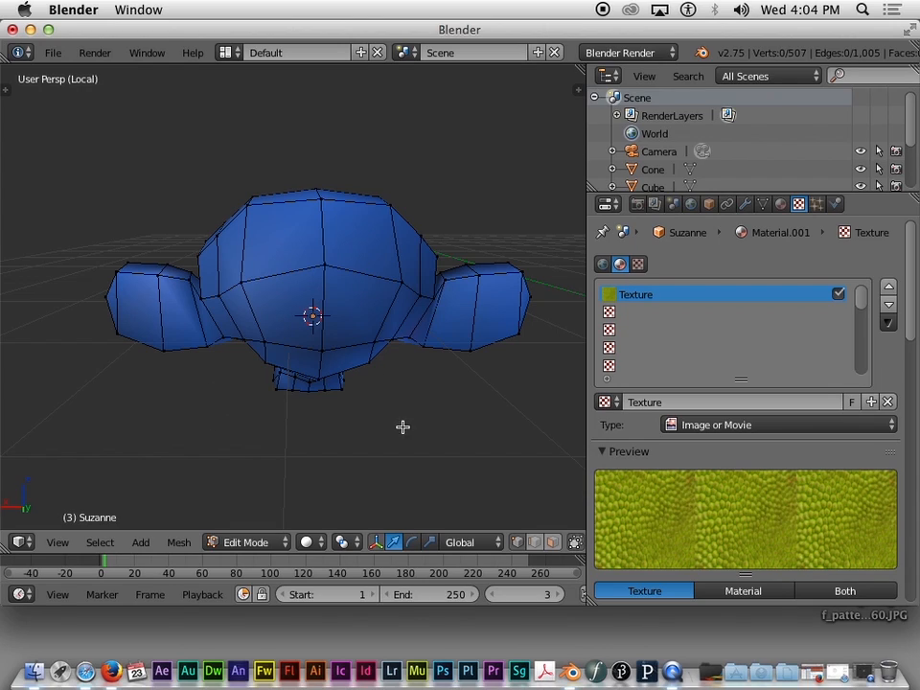
# Widen the 3D viewport and set the mesh selection mode to edges while staying in Edit Mode.
pyautogui.click(307, 543)
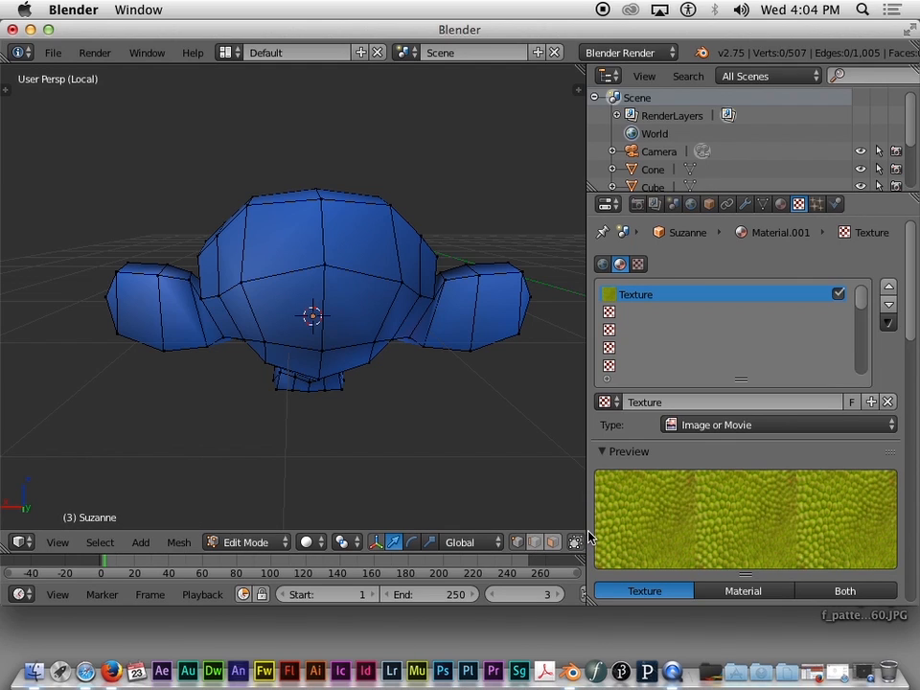
pyautogui.moveTo(583, 539); pyautogui.dragTo(764, 515)
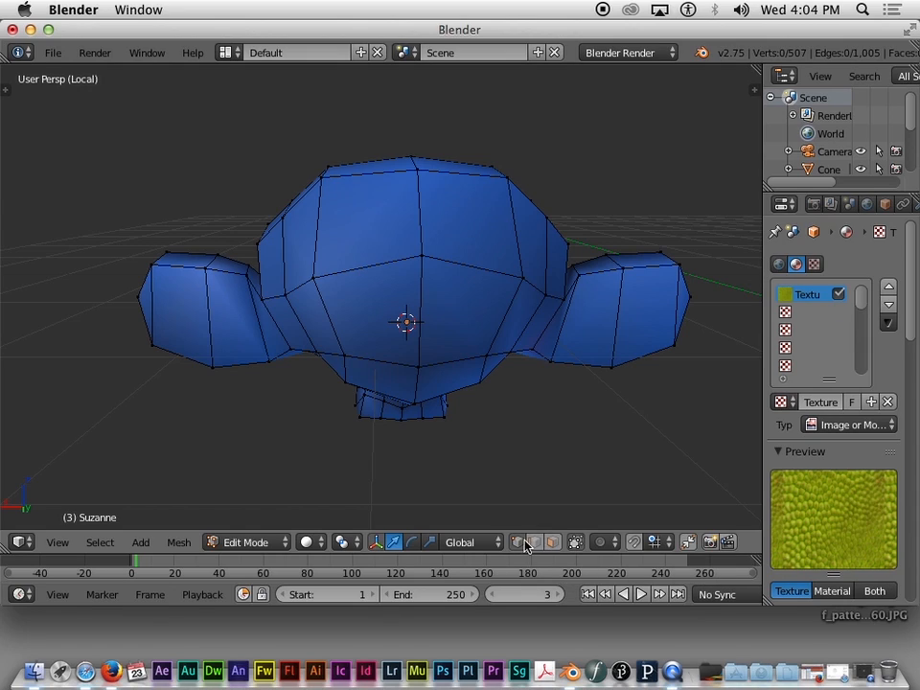
pyautogui.click(240, 543)
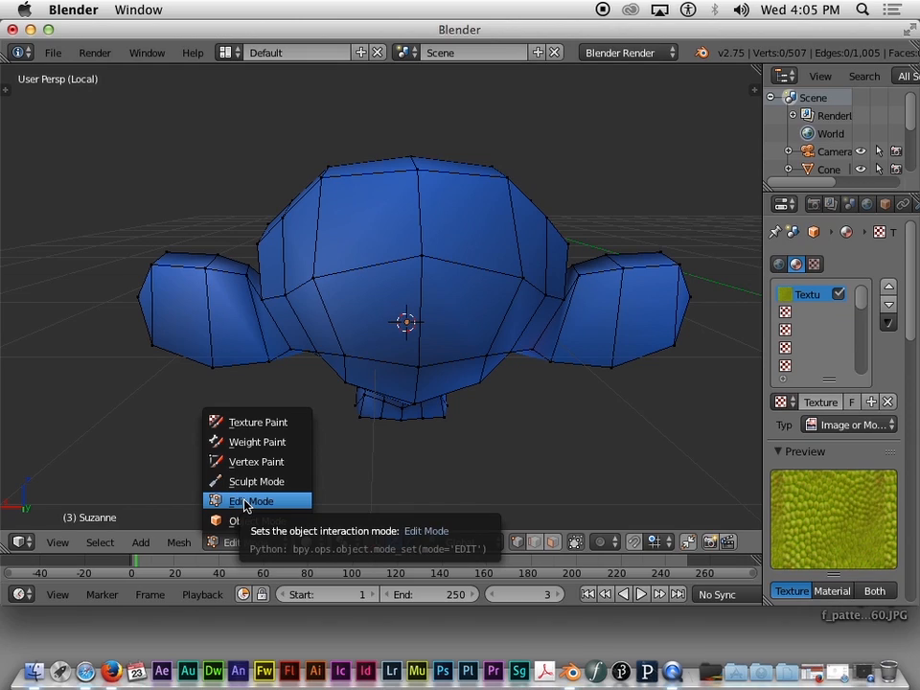
pyautogui.click(245, 502)
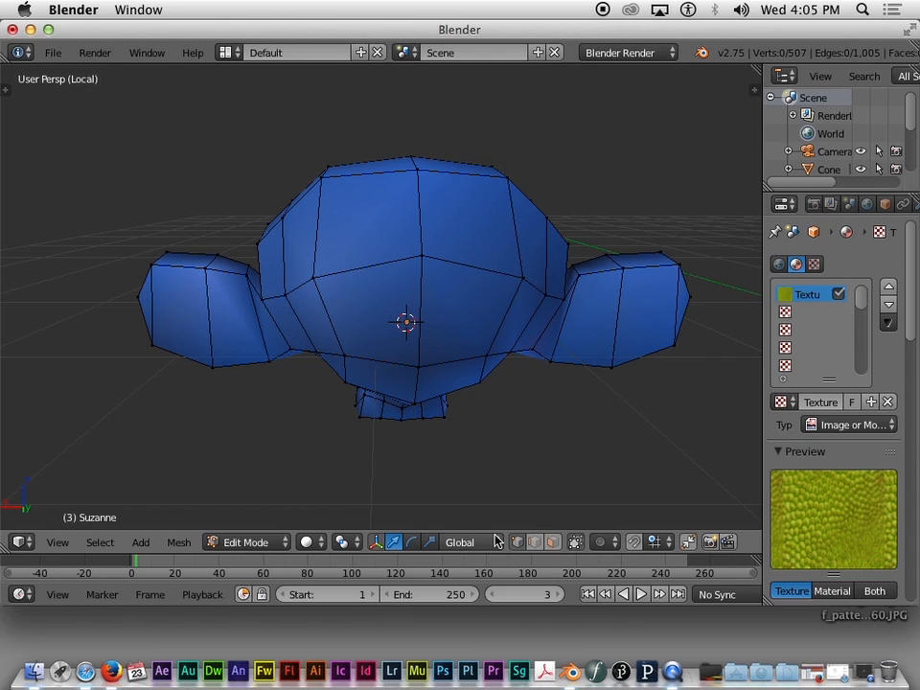
pyautogui.click(552, 542)
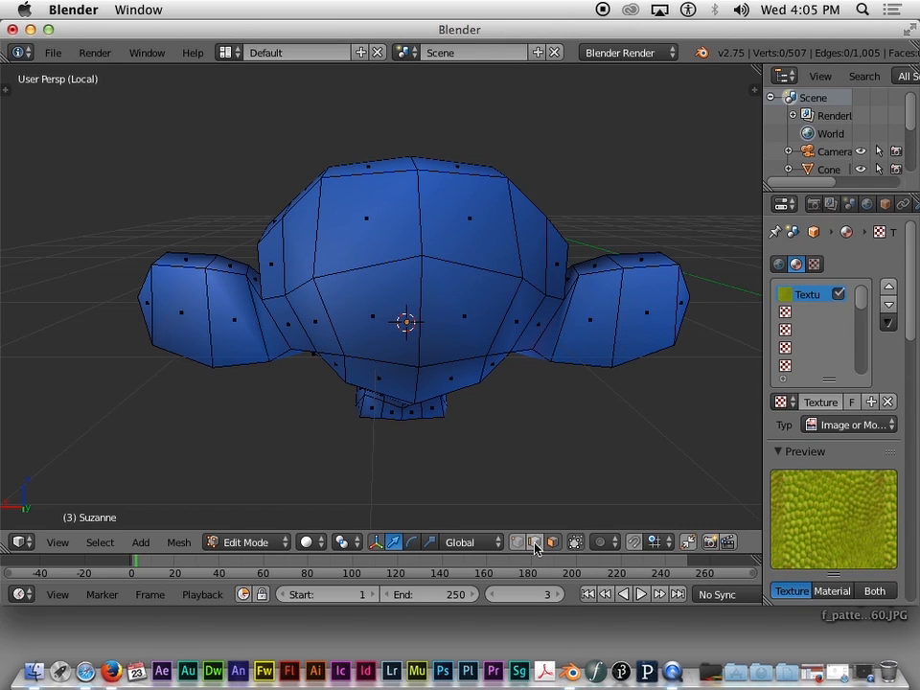
pyautogui.click(535, 543)
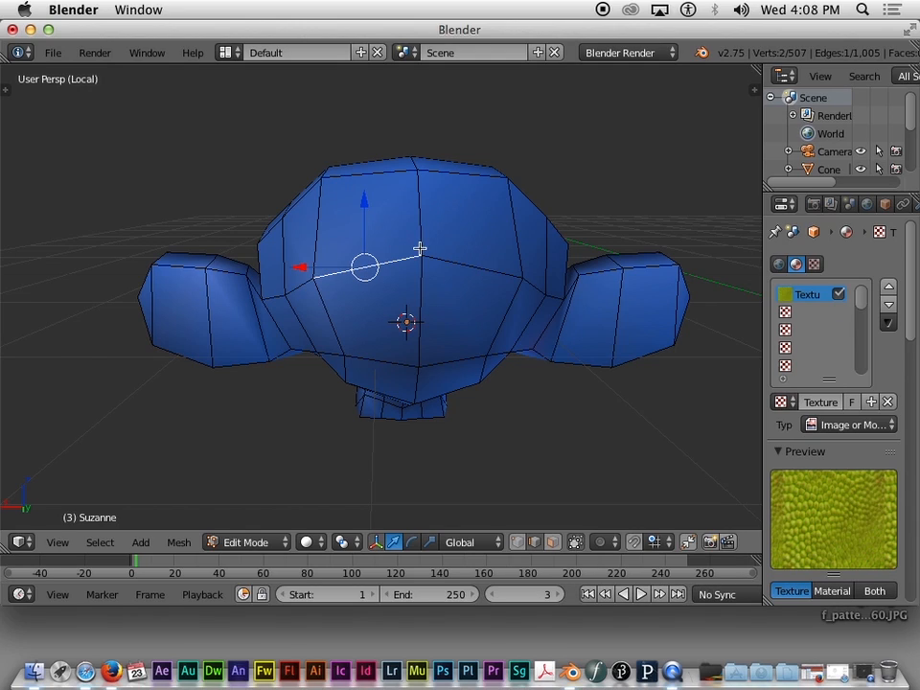
# Select individual edges one at a time across the back of the head toward one ear.
pyautogui.rightClick(431, 260)
pyautogui.rightClick(312, 285)
pyautogui.rightClick(286, 299)
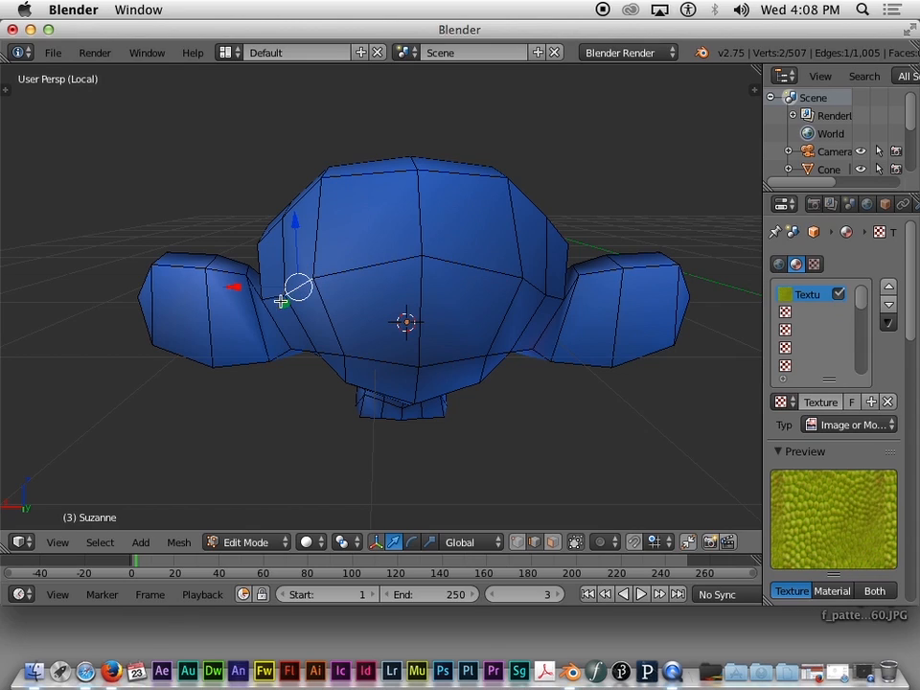
pyautogui.rightClick(272, 301)
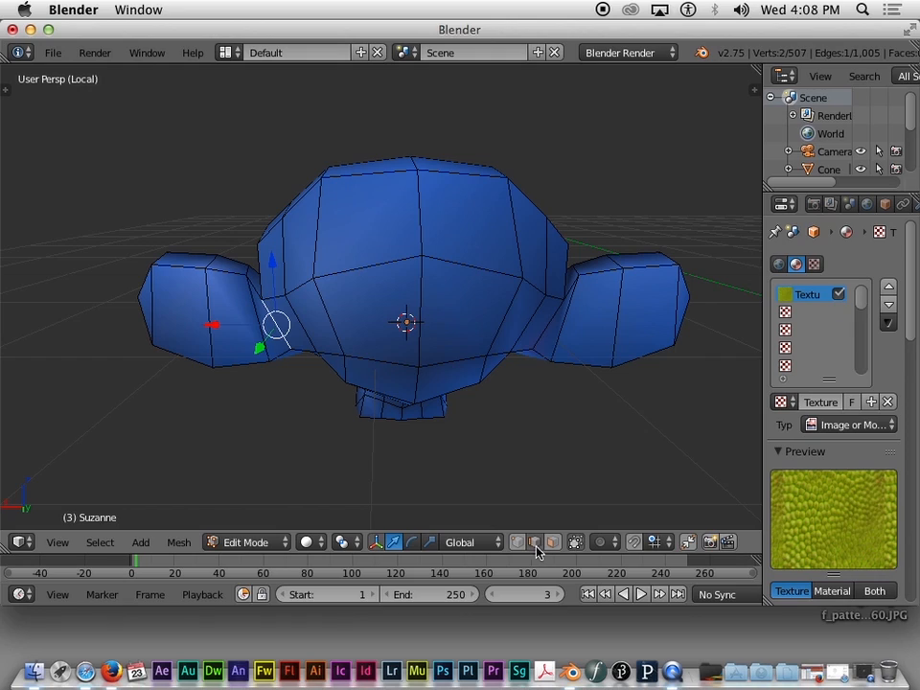
# Select the continuous line of six edges running across the back of the head from one ear to the other.
pyautogui.rightClick(272, 295)
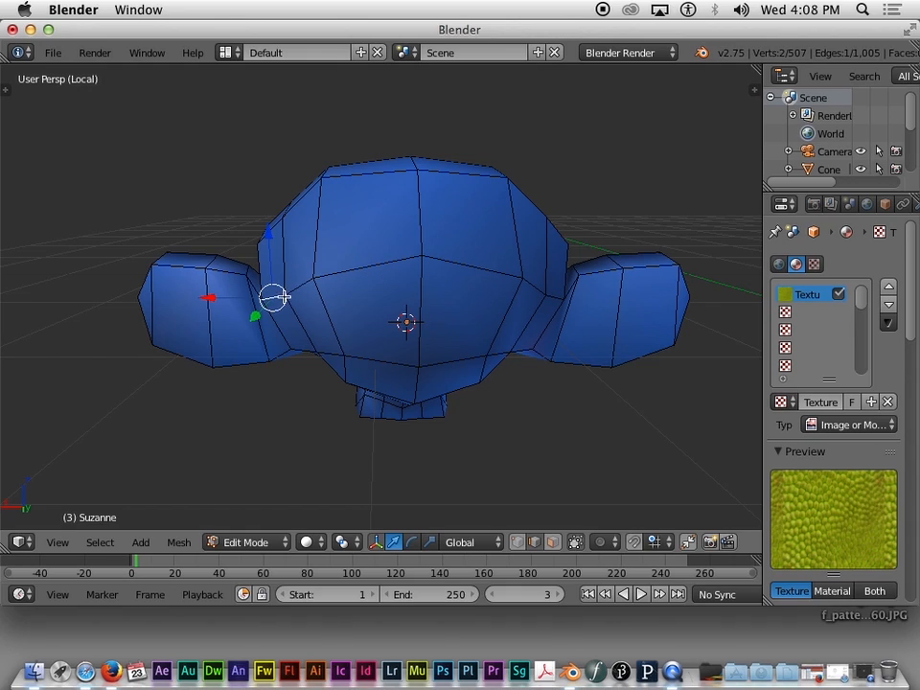
pyautogui.moveTo(274, 299); pyautogui.dragTo(439, 257)
pyautogui.keyDown('shift'); pyautogui.rightClick(439, 258); pyautogui.keyUp('shift')
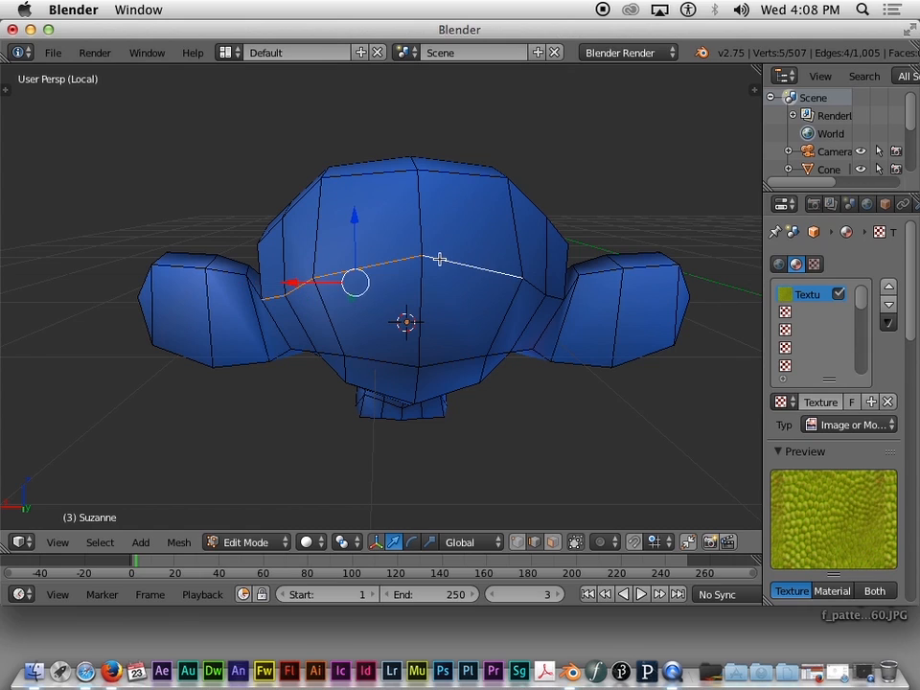
pyautogui.keyDown('shift'); pyautogui.rightClick(532, 285); pyautogui.keyUp('shift')
pyautogui.keyDown('shift'); pyautogui.rightClick(552, 297); pyautogui.keyUp('shift')
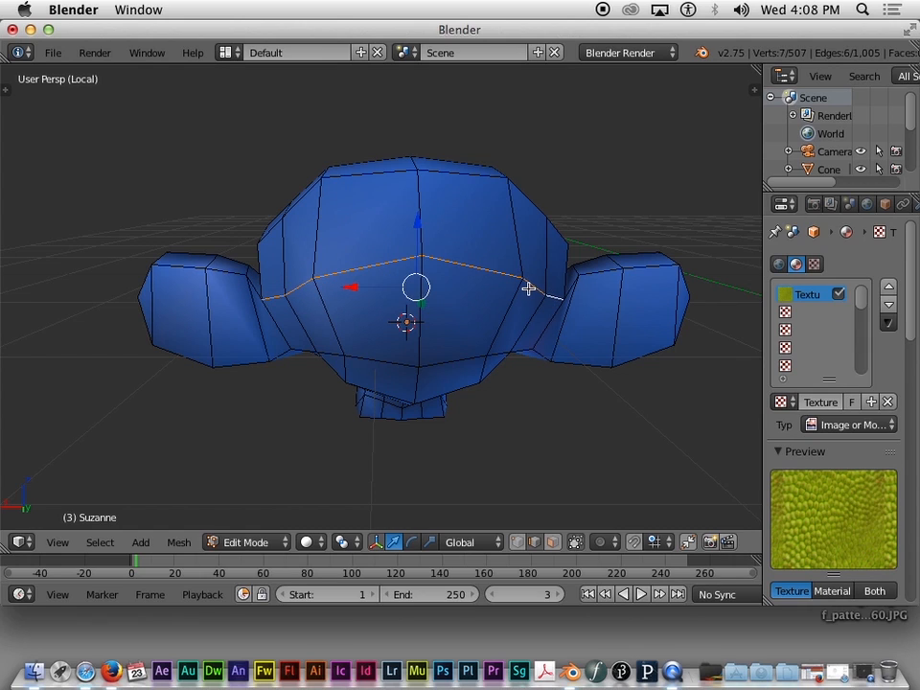
# Examine the selected edge line across the back of the monkey head from both sides, above and directly behind.
pyautogui.press('KP_4')
pyautogui.press('KP_4')
pyautogui.press('KP_6')
pyautogui.scroll(5, 528, 288)
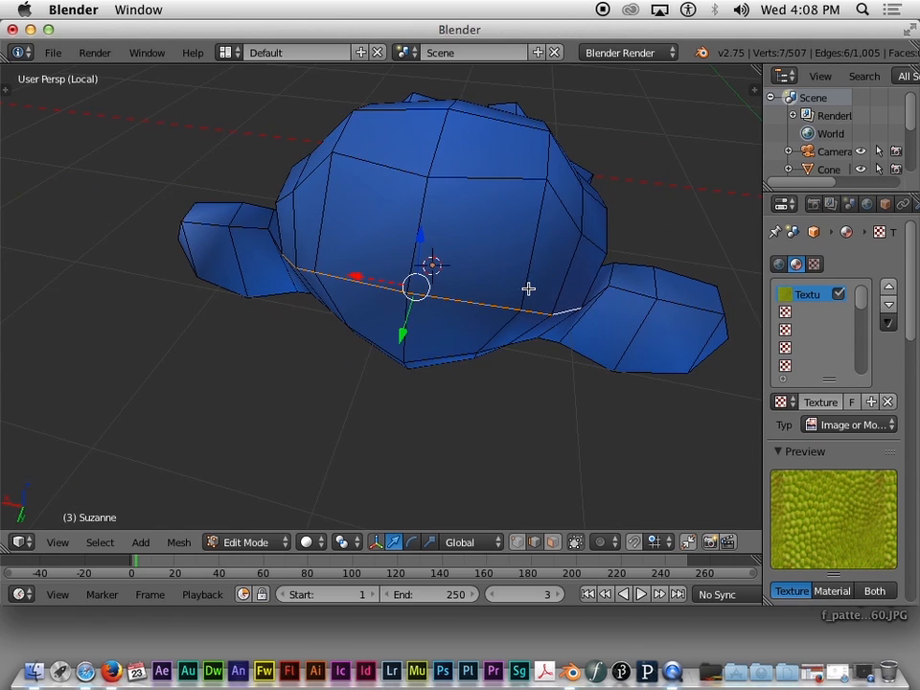
pyautogui.scroll(-6, 528, 289)
pyautogui.hscroll(5, 528, 288)
pyautogui.hscroll(-6, 528, 289)
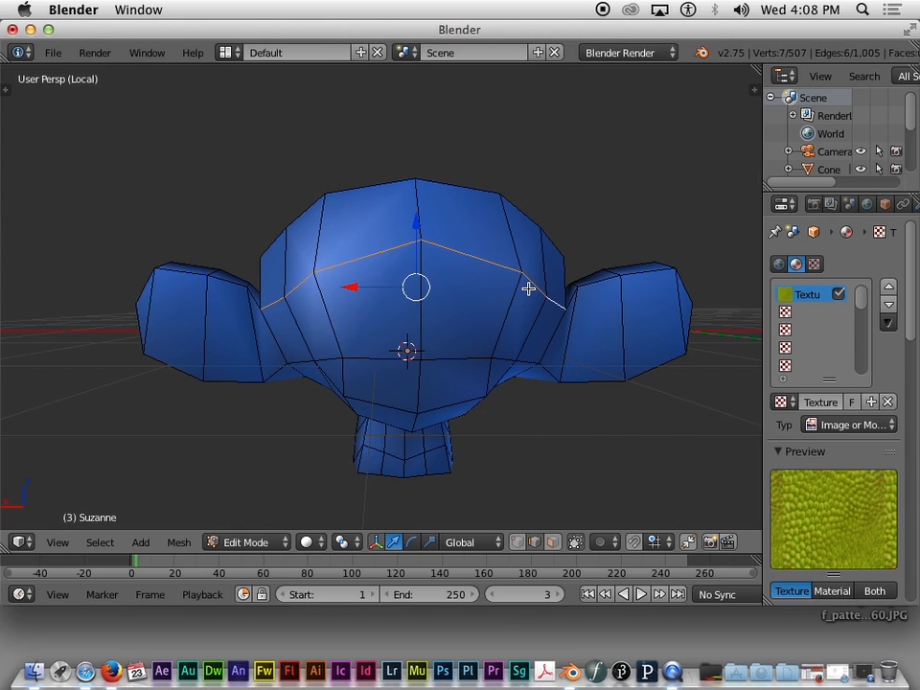
pyautogui.hscroll(-5, 528, 288)
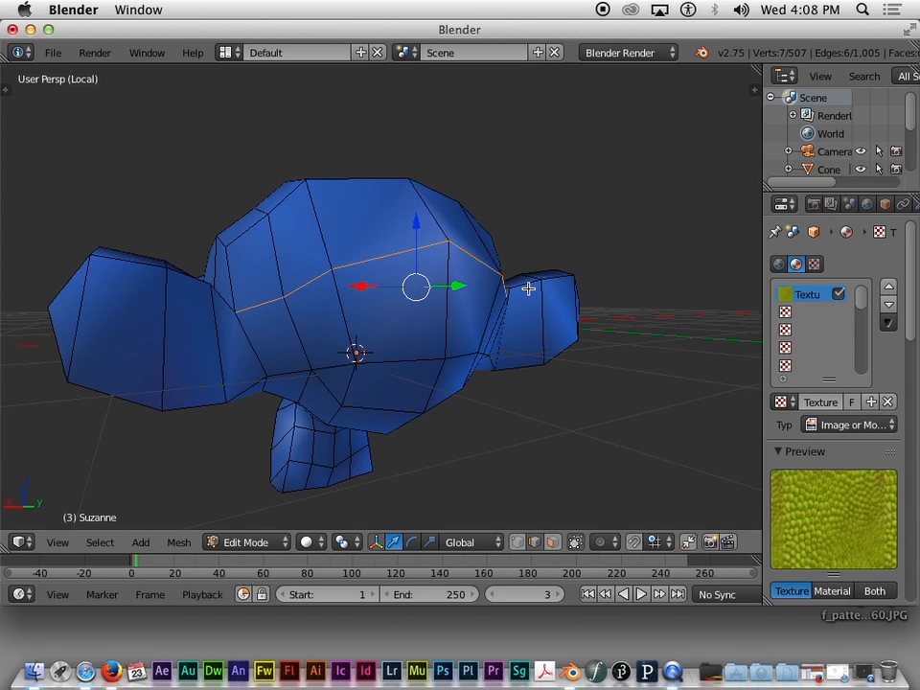
pyautogui.hscroll(10, 528, 289)
pyautogui.hscroll(-5, 529, 288)
pyautogui.hscroll(-3, 528, 289)
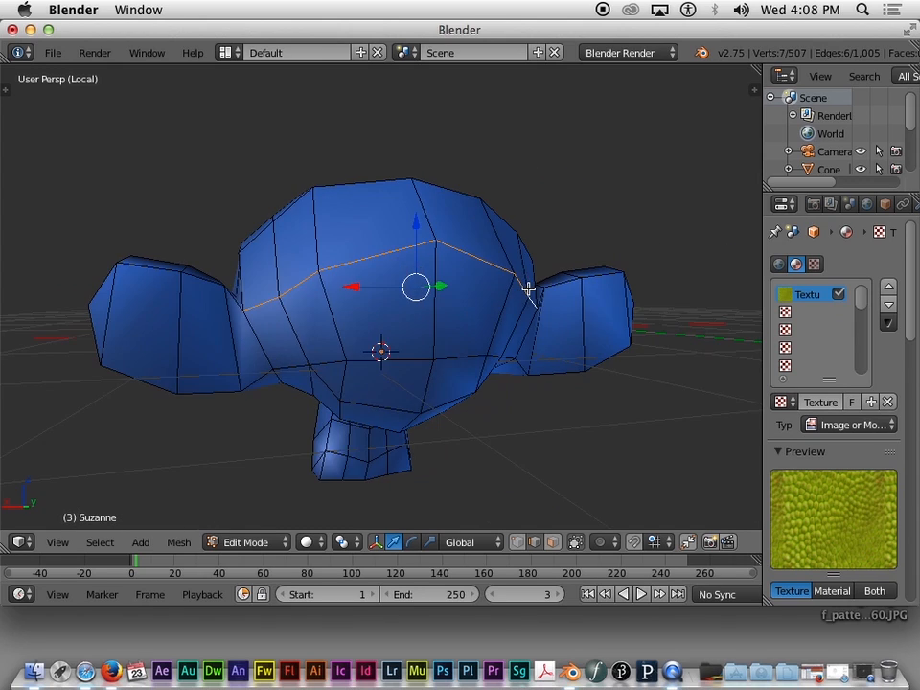
pyautogui.hscroll(3, 528, 289)
pyautogui.hscroll(-6, 528, 288)
pyautogui.hscroll(4, 528, 289)
pyautogui.hscroll(-4, 528, 289)
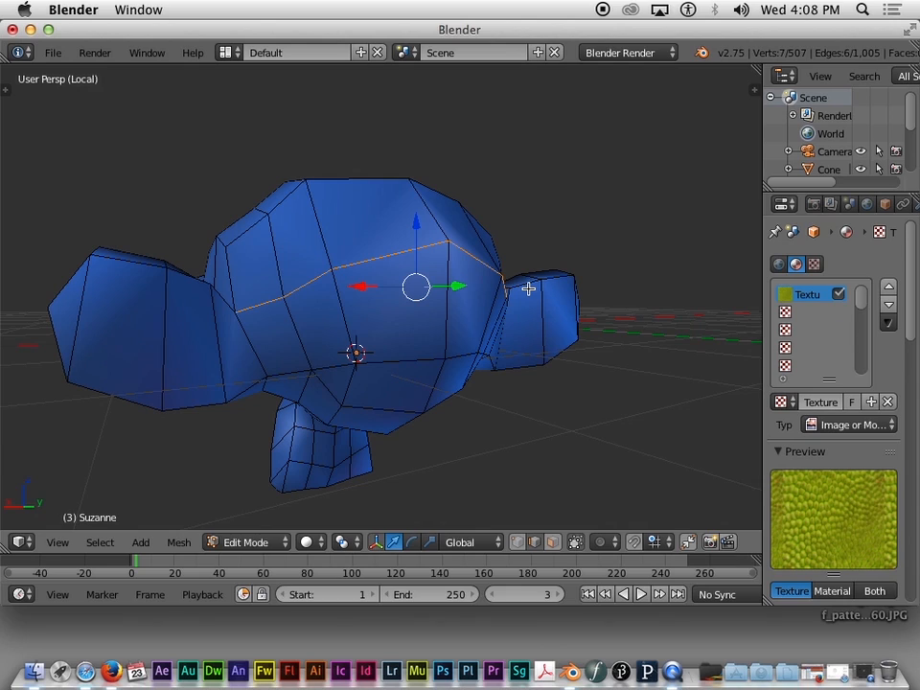
pyautogui.hscroll(4, 529, 289)
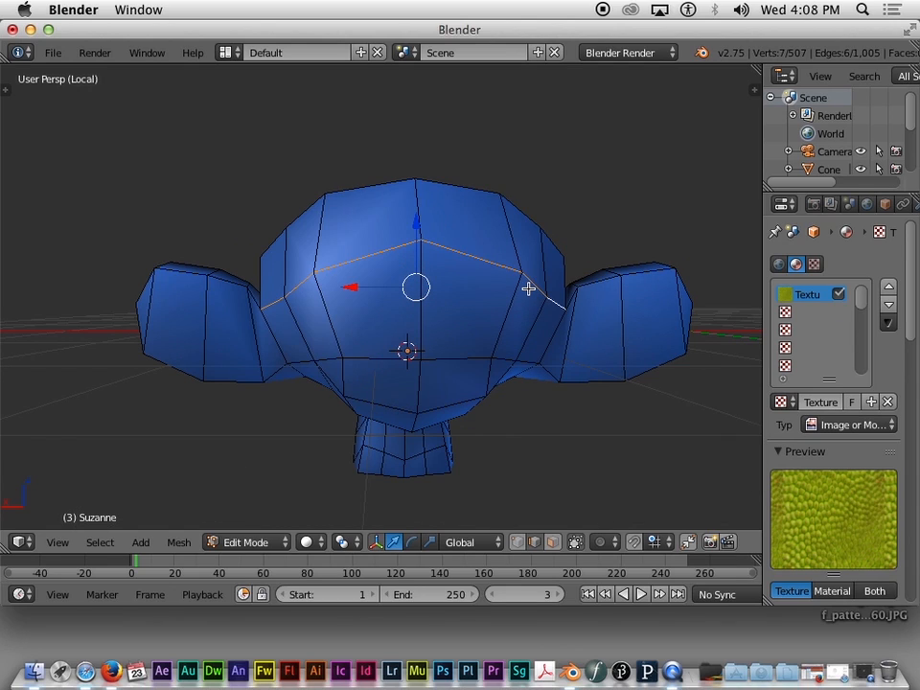
pyautogui.press('KP_8')
pyautogui.press('KP_2')
# Mark the six selected edges running across the back of the head as a UV seam.
pyautogui.keyDown('shift'); pyautogui.rightClick(266, 301); pyautogui.keyUp('shift')
pyautogui.click(8, 87)
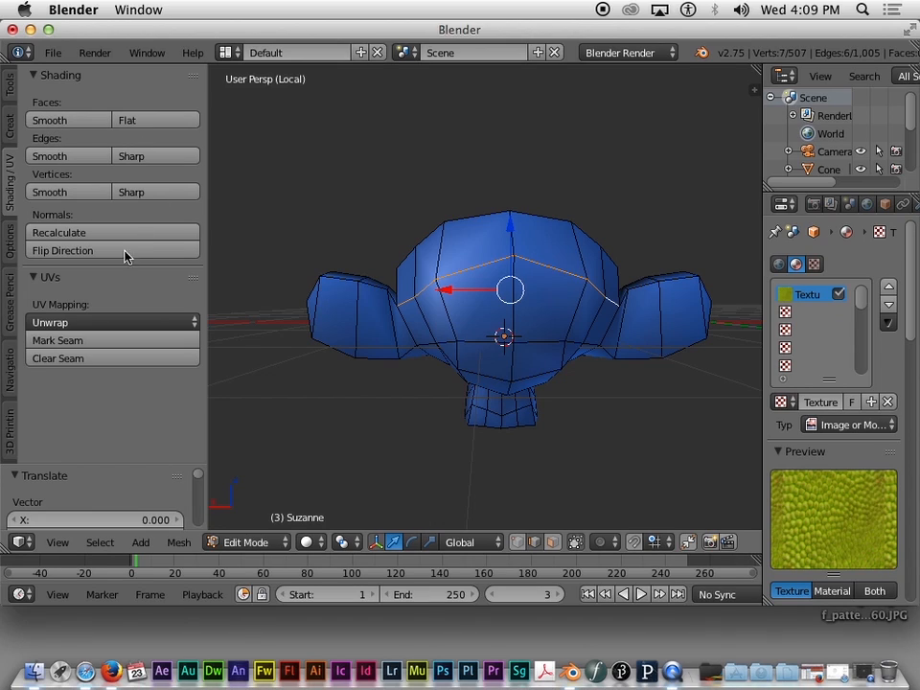
pyautogui.click(64, 342)
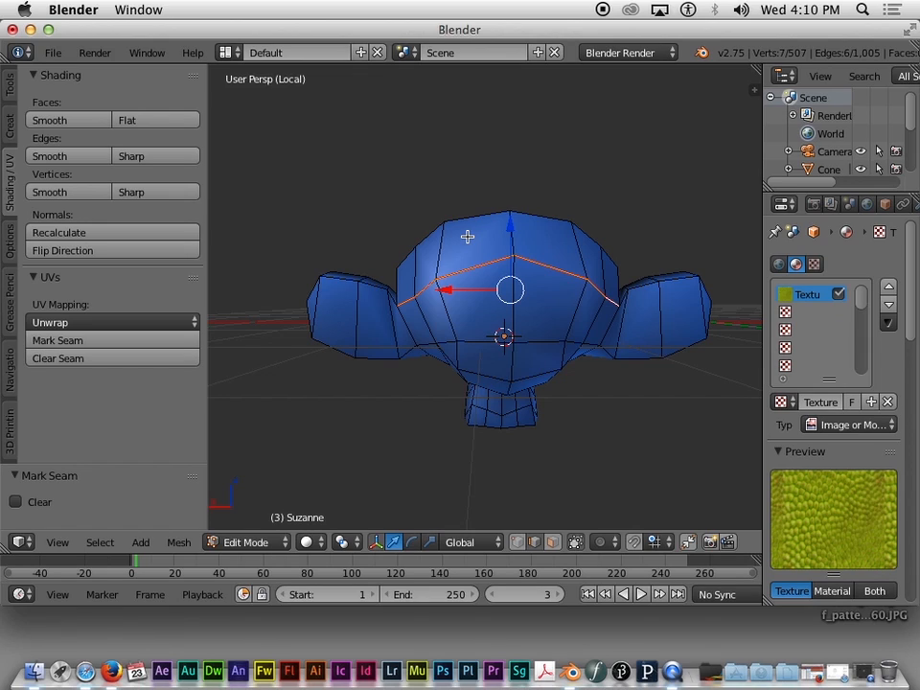
# Select the monkey head's entire mesh and UV unwrap it with the standard Unwrap method.
pyautogui.press('a')
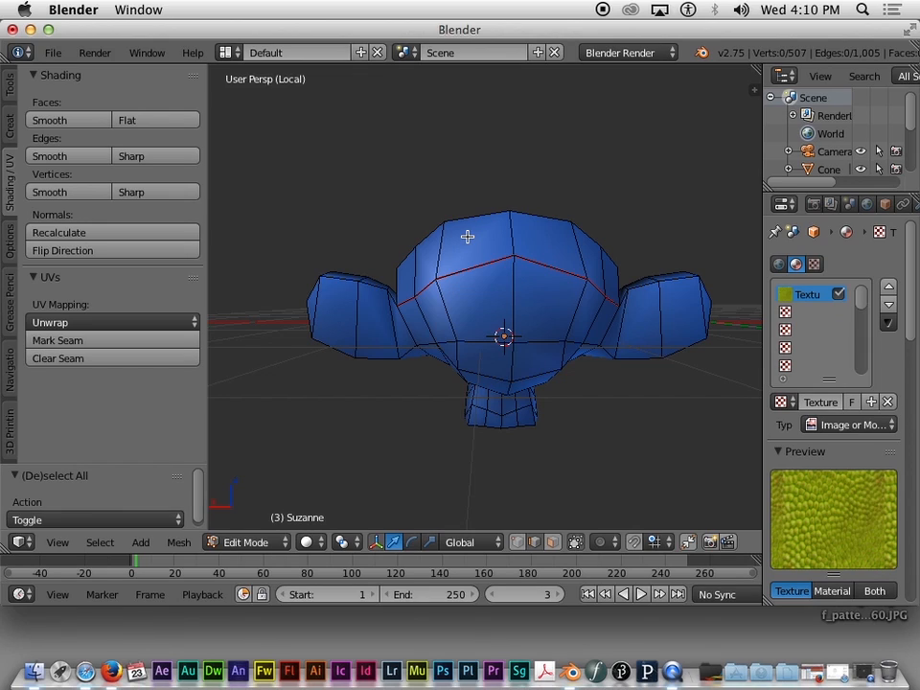
pyautogui.press('a')
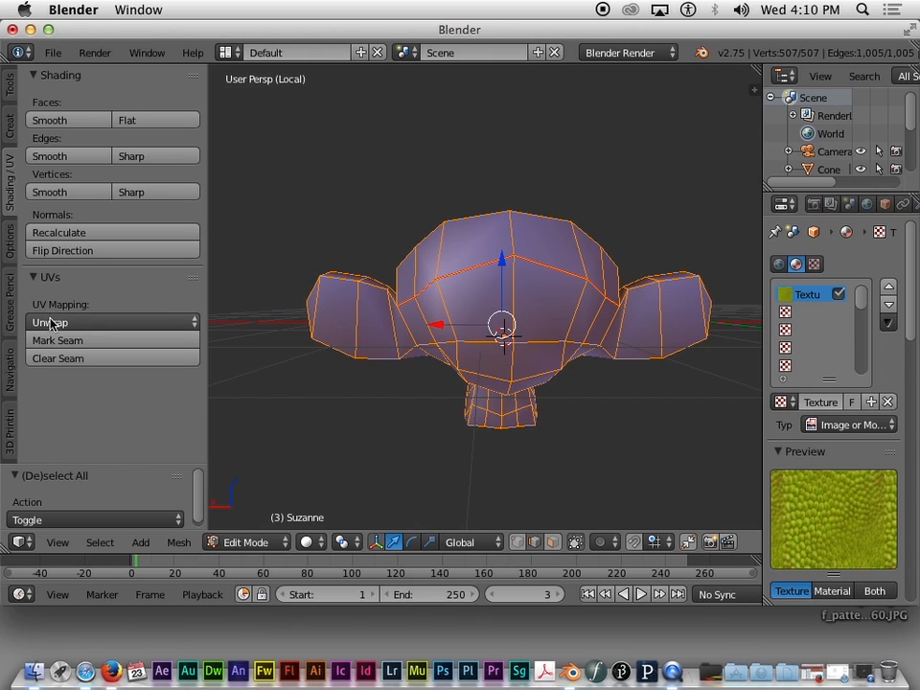
pyautogui.click(144, 325)
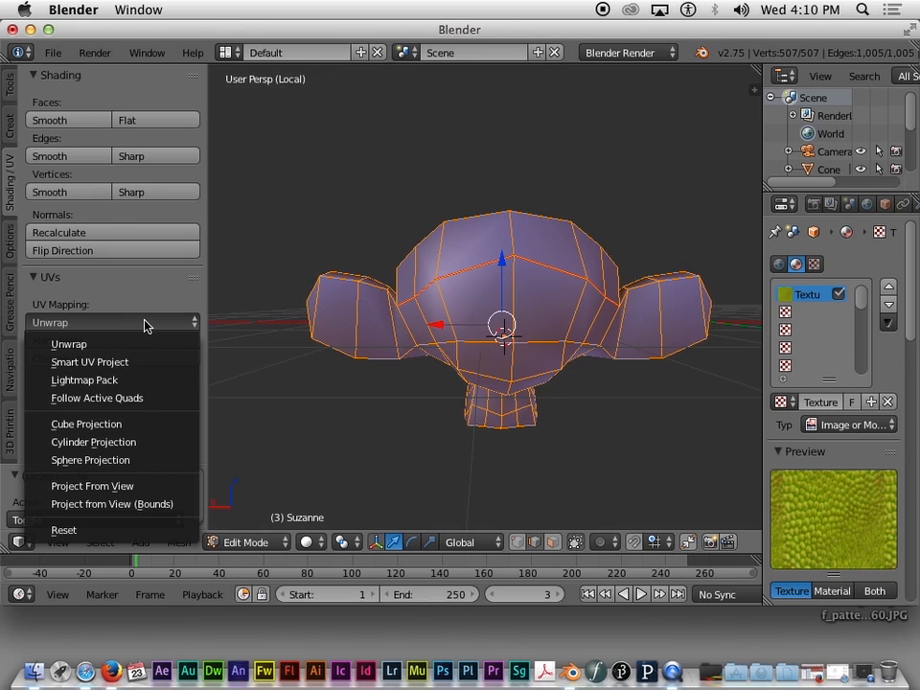
pyautogui.click(82, 347)
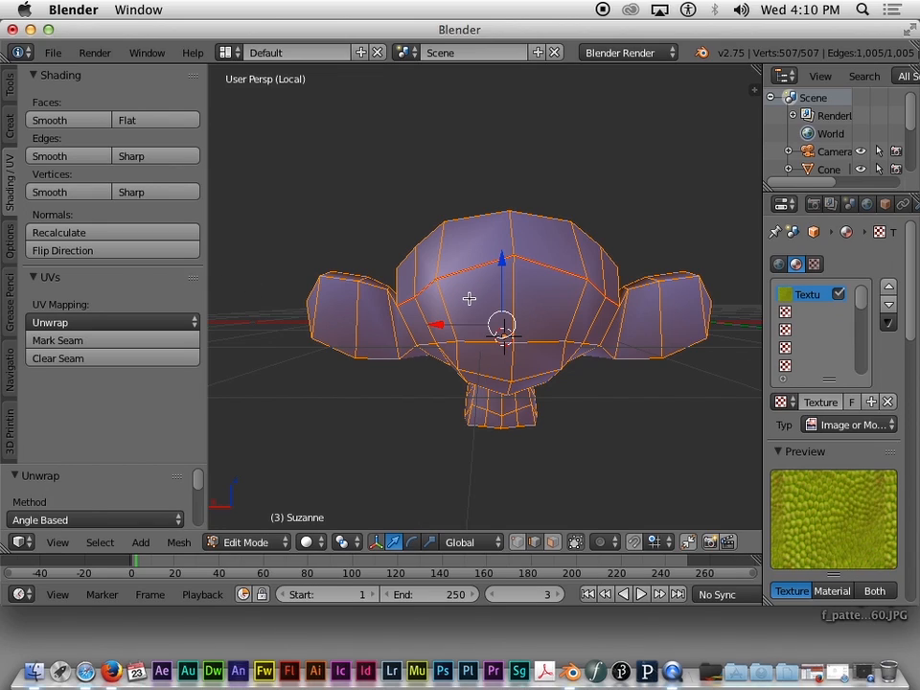
# Show the head's unwrapped layout in the UV/Image Editor, unlinking the Render Result image and enlarging the layout.
pyautogui.click(21, 542)
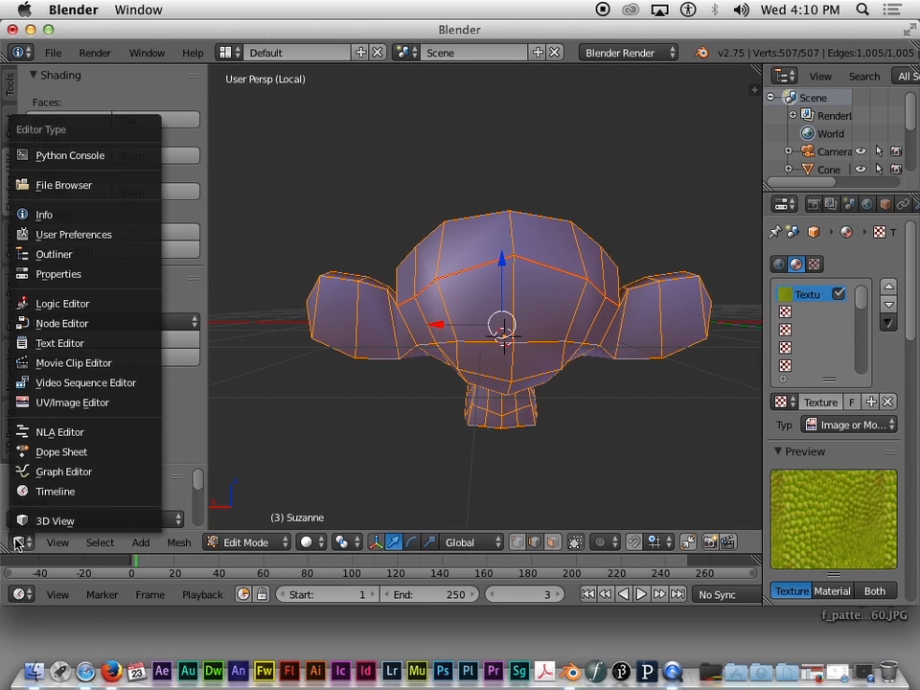
pyautogui.click(52, 403)
pyautogui.scroll(-6, 312, 374)
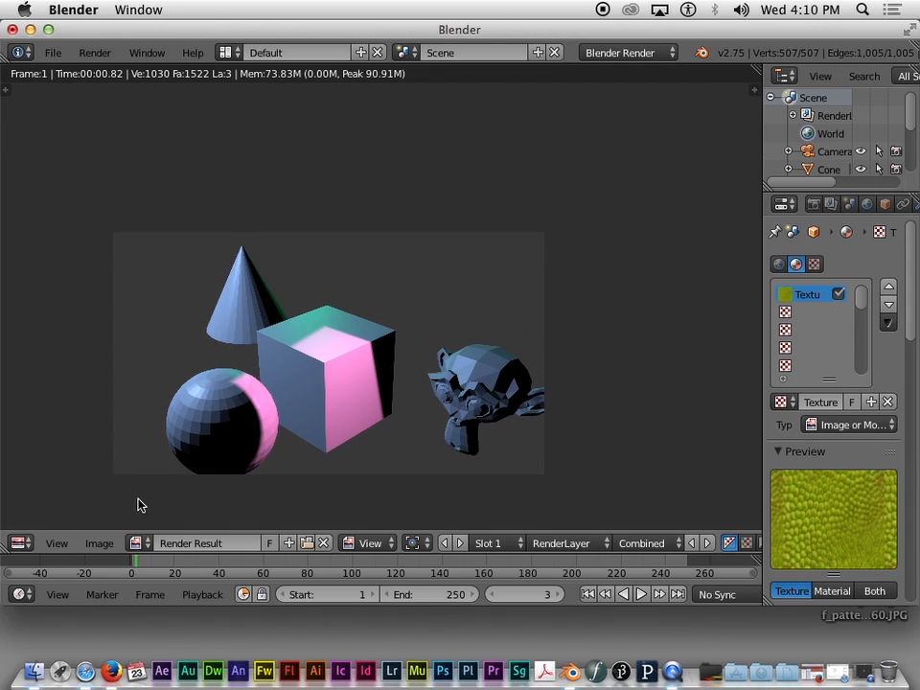
pyautogui.click(185, 544)
pyautogui.click(146, 544)
pyautogui.click(323, 544)
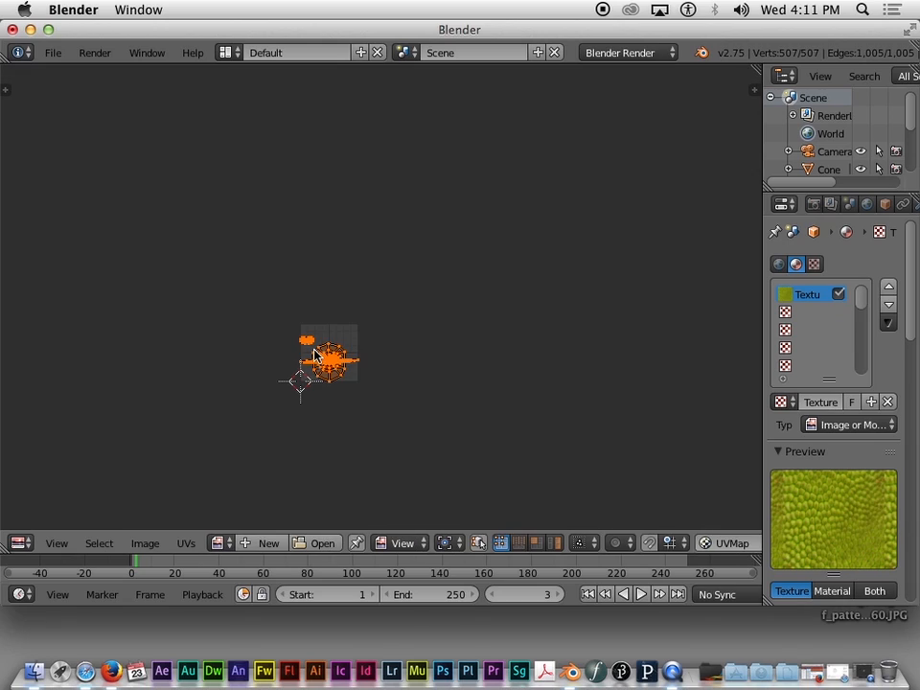
pyautogui.scroll(5, 314, 354)
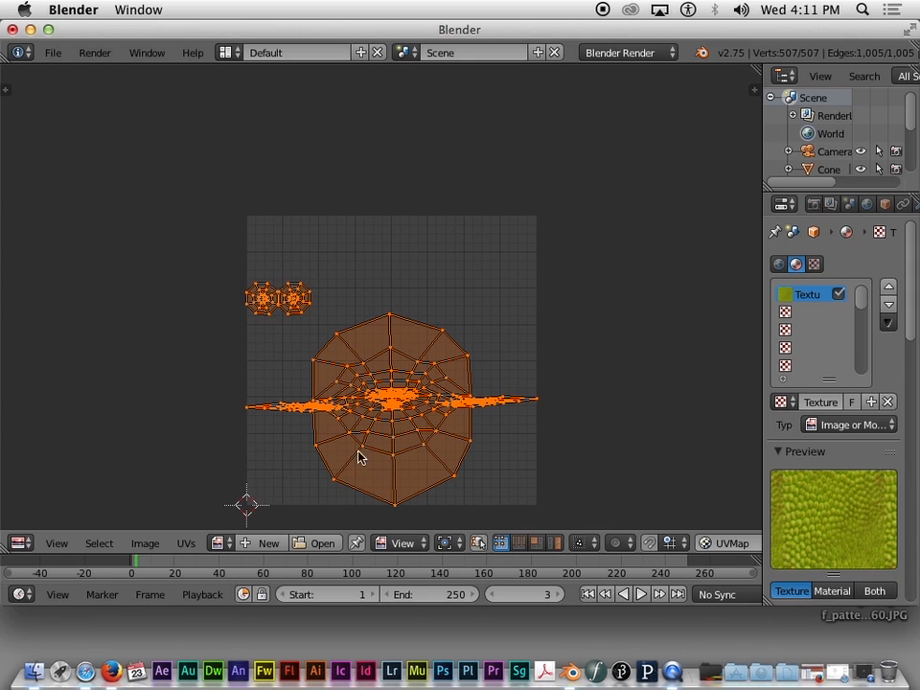
# Return to the 3D View, put the monkey head in Object Mode and set the viewport shading to Rendered.
pyautogui.click(21, 543)
pyautogui.click(55, 521)
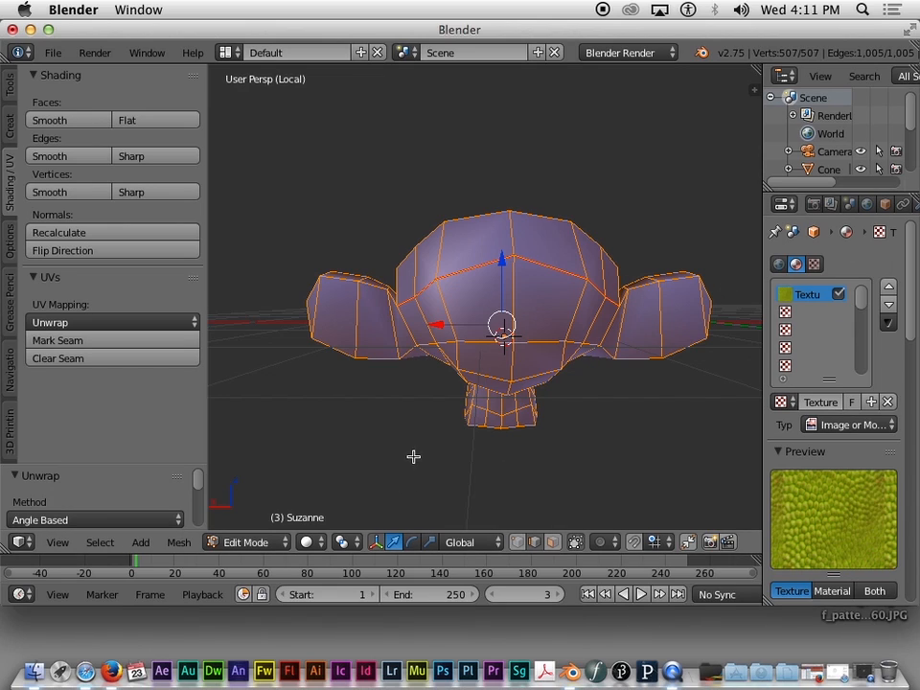
pyautogui.click(267, 543)
pyautogui.click(261, 522)
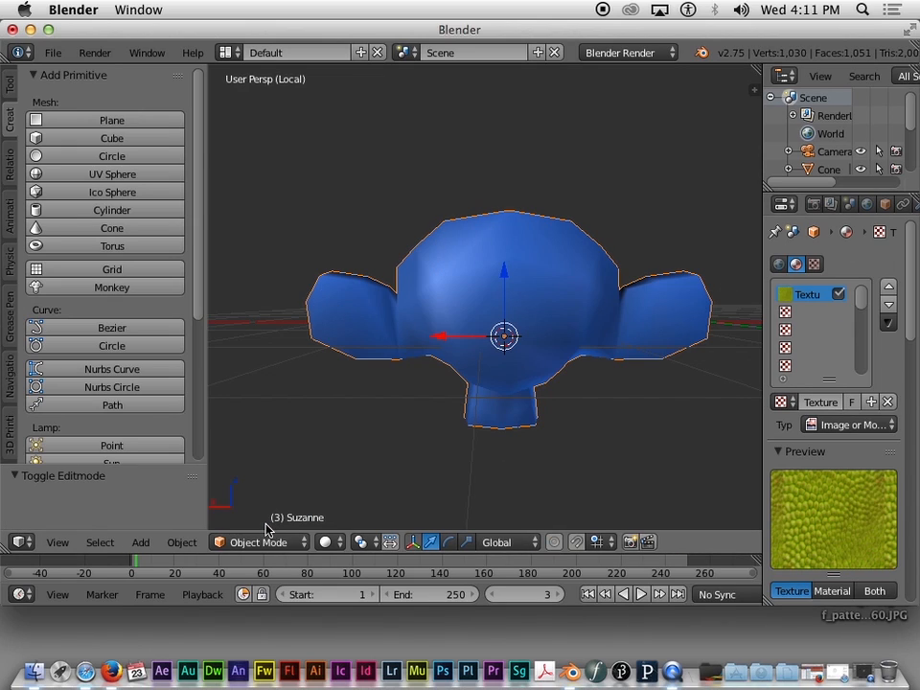
pyautogui.click(341, 543)
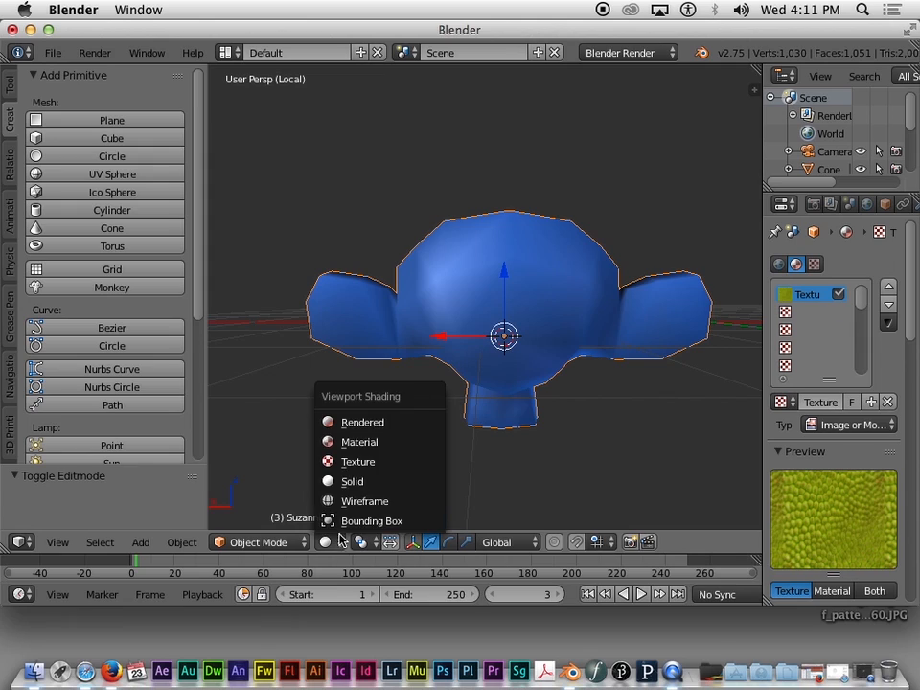
pyautogui.click(352, 428)
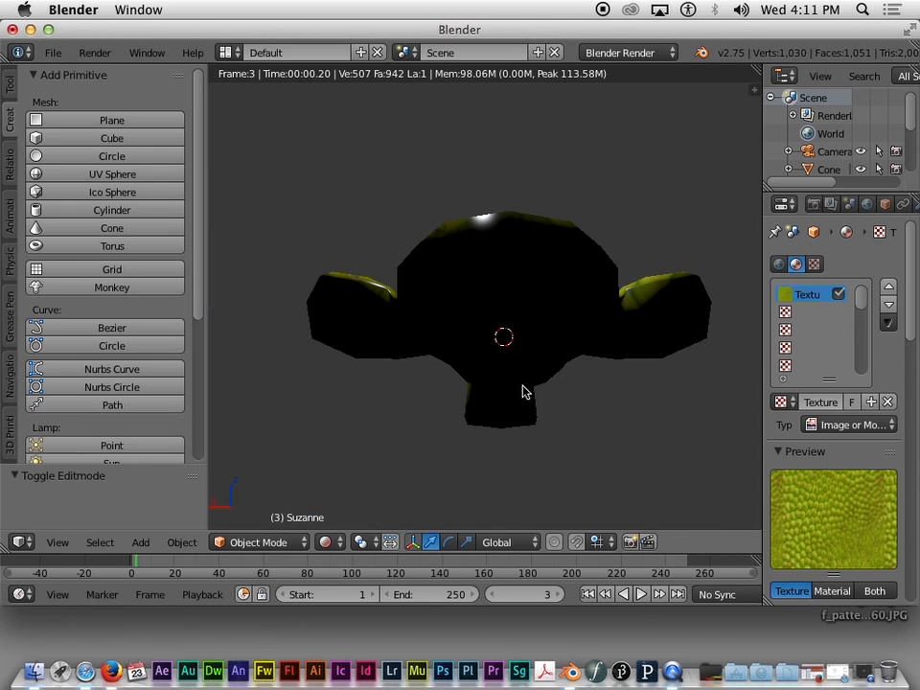
# Examine how the unwrapped jackfruit texture renders on the monkey head's face, ears, sides and top.
pyautogui.hscroll(-10, 525, 392)
pyautogui.hscroll(-10, 525, 391)
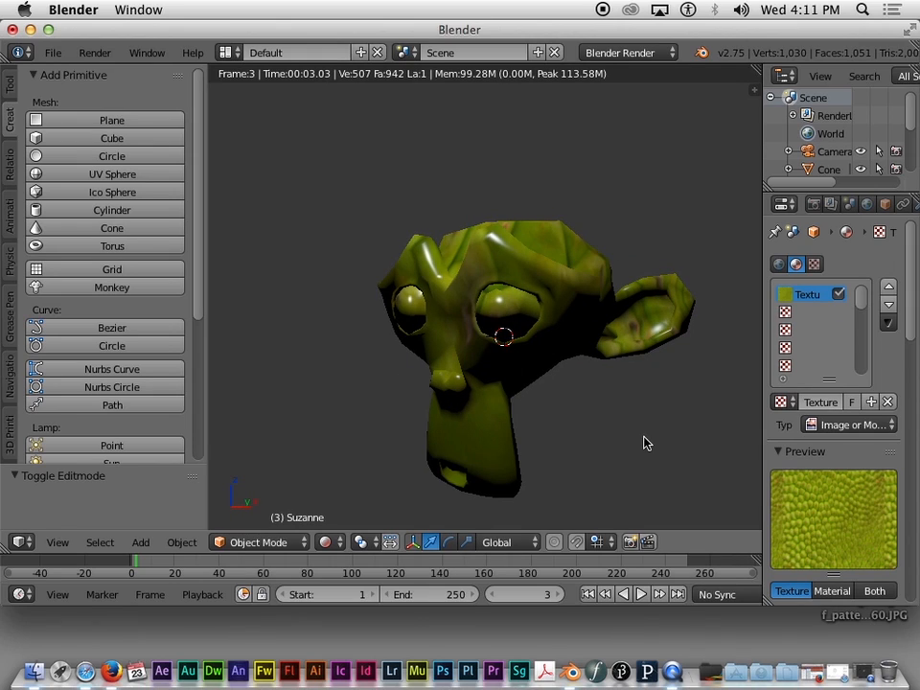
pyautogui.hscroll(-5, 644, 443)
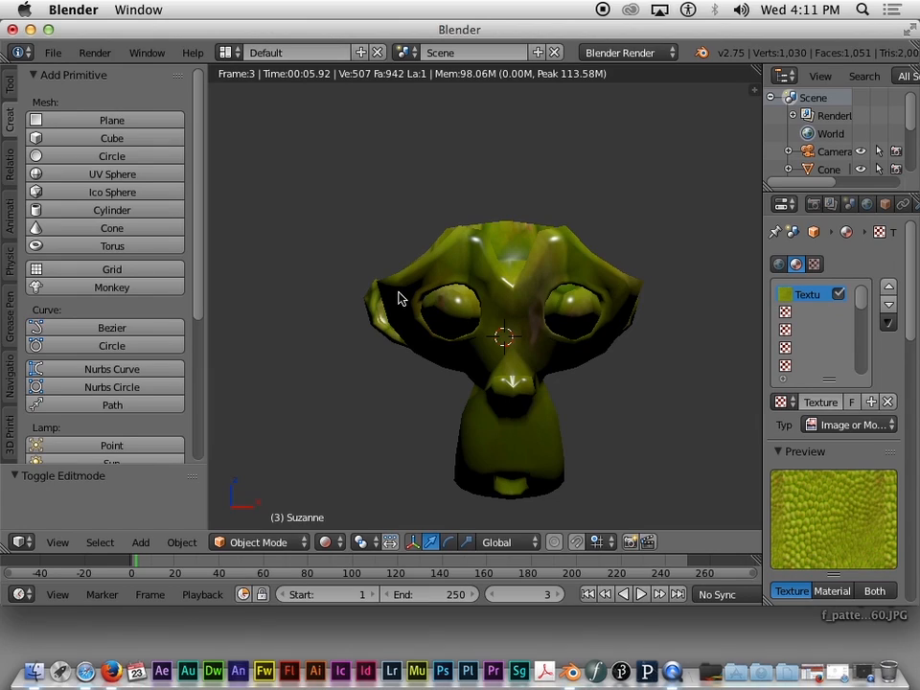
pyautogui.press('KP_6')
pyautogui.press('KP_6')
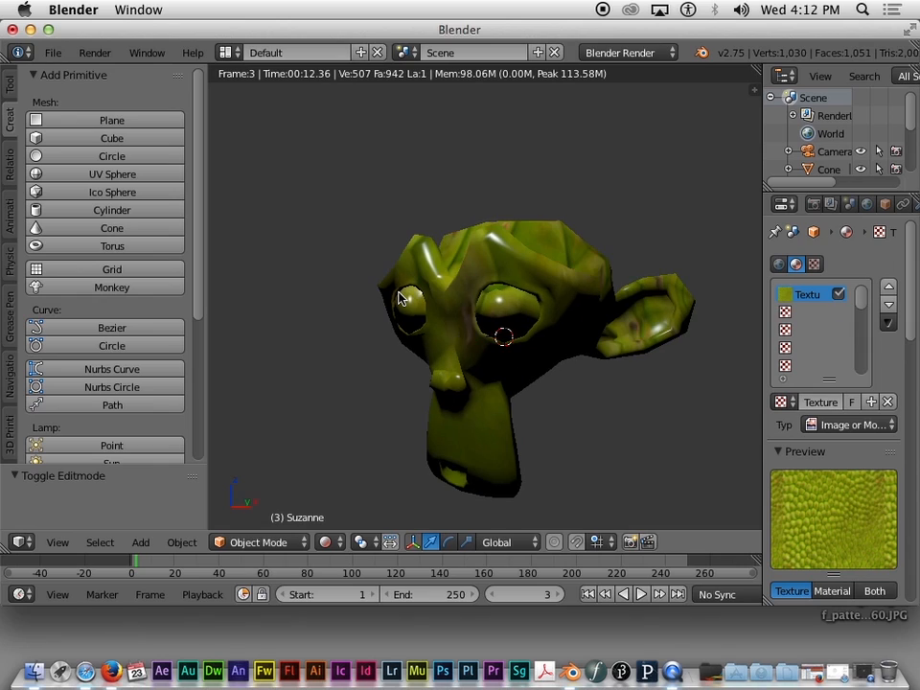
pyautogui.press('KP_4')
pyautogui.press('KP_4')
pyautogui.press('KP_4')
pyautogui.press('KP_4')
pyautogui.press('KP_6')
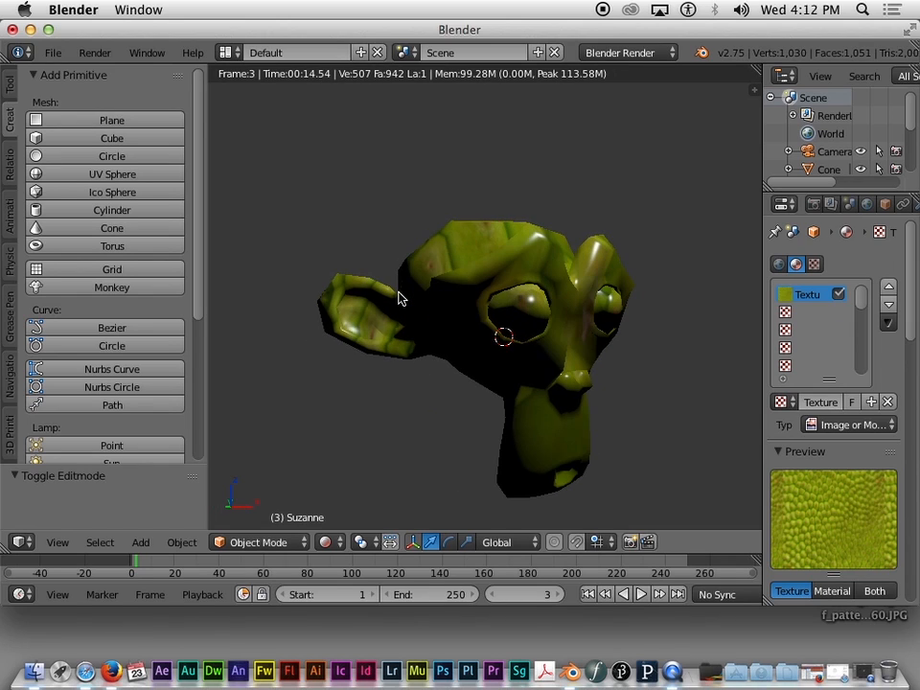
pyautogui.press('KP_6')
pyautogui.press('KP_6')
pyautogui.press('KP_8')
pyautogui.press('KP_8')
pyautogui.press('KP_8')
pyautogui.press('KP_8')
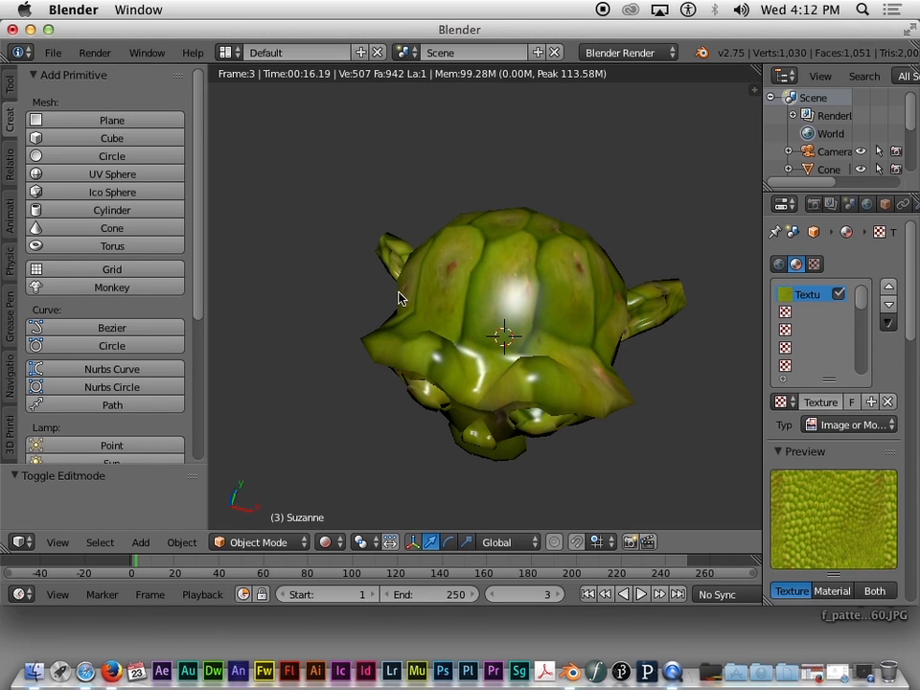
pyautogui.press('KP_8')
pyautogui.press('KP_8')
pyautogui.press('KP_2')
pyautogui.press('KP_2')
pyautogui.press('KP_2')
pyautogui.press('KP_2')
pyautogui.press('KP_2')
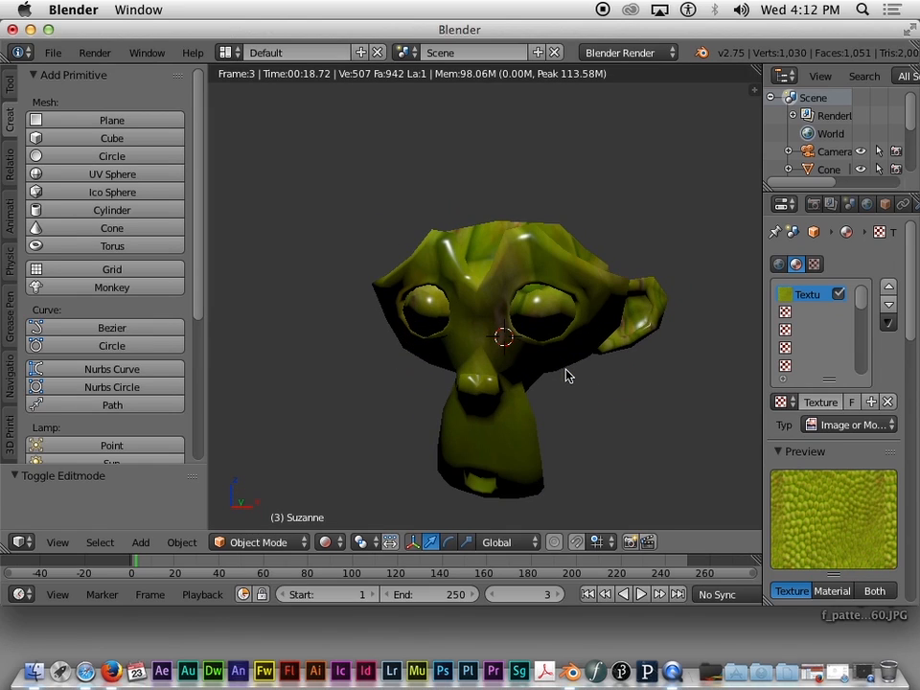
pyautogui.press('KP_6')
pyautogui.press('KP_6')
pyautogui.press('KP_6')
pyautogui.press('KP_4')
pyautogui.press('KP_4')
pyautogui.press('KP_4')
pyautogui.press('KP_4')
pyautogui.press('KP_4')
pyautogui.press('KP_4')
pyautogui.press('KP_4')
pyautogui.press('KP_4')
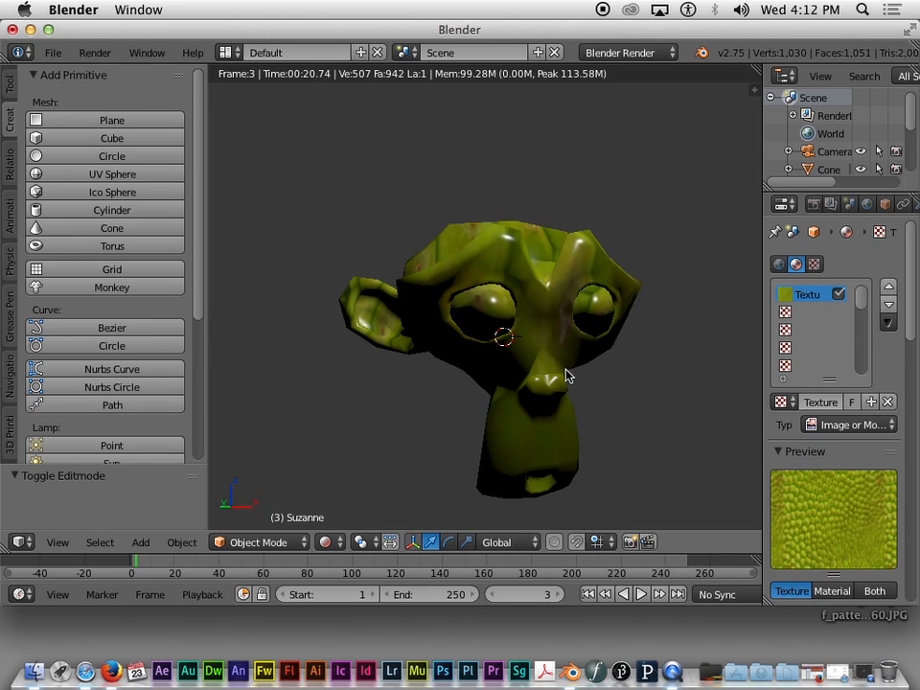
pyautogui.press('KP_6')
pyautogui.press('KP_6')
pyautogui.press('KP_6')
pyautogui.press('KP_6')
pyautogui.press('KP_4')
pyautogui.press('KP_4')
pyautogui.press('KP_4')
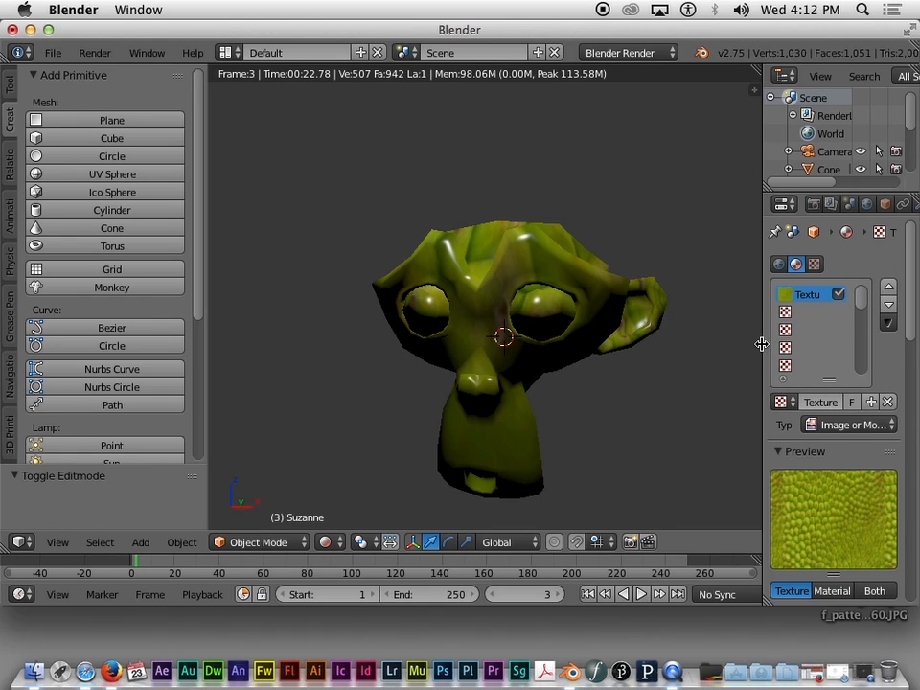
# Widen the Properties editor and enable the texture's Normal influence on geometry.
pyautogui.moveTo(763, 342); pyautogui.dragTo(653, 349)
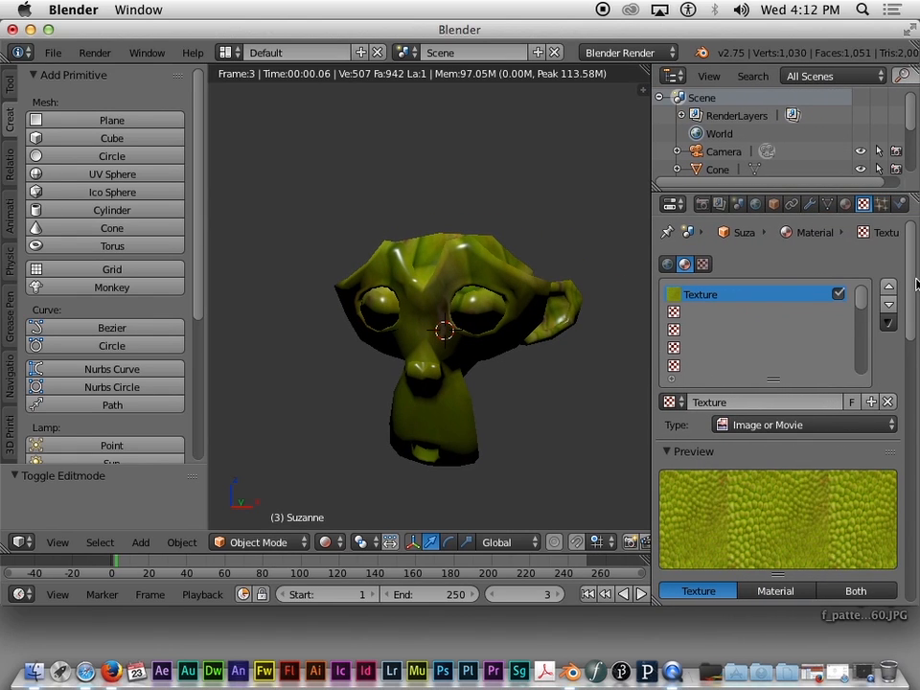
pyautogui.scroll(-4, 918, 346)
pyautogui.moveTo(918, 345); pyautogui.dragTo(918, 547)
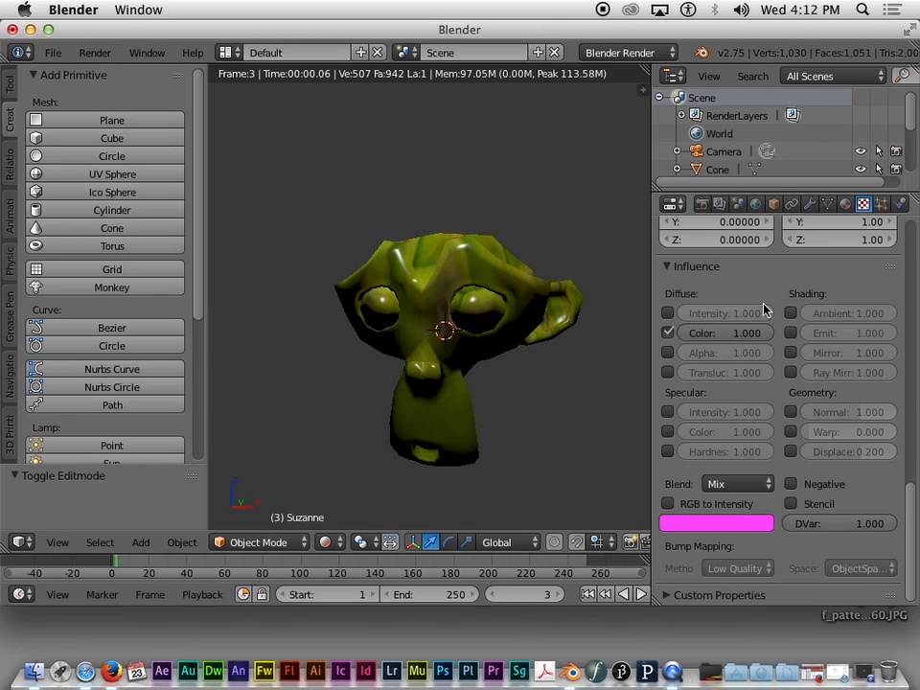
pyautogui.click(791, 414)
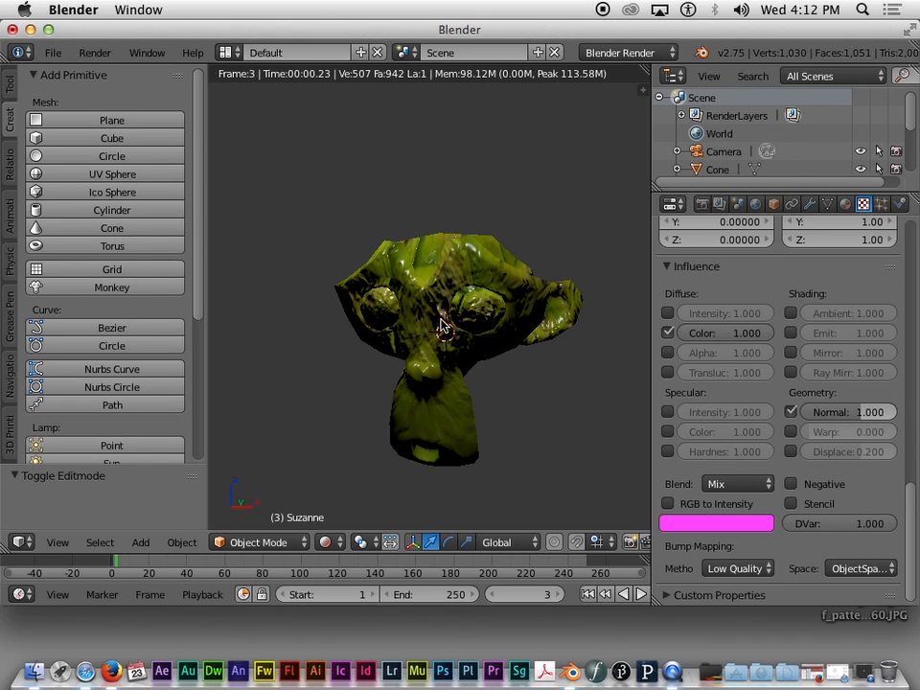
# Reduce the texture's Normal influence to 0.697 and check the bump effect on the top of the head.
pyautogui.scroll(5, 437, 326)
pyautogui.scroll(-5, 441, 326)
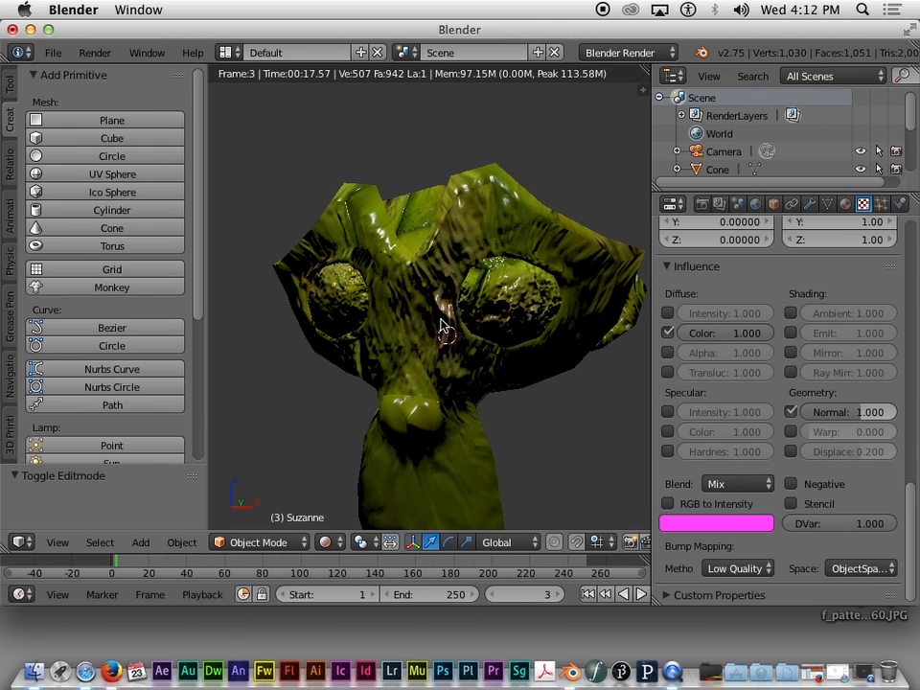
pyautogui.moveTo(854, 412)
pyautogui.mouseDown()
pyautogui.moveTo(864, 413)
pyautogui.moveTo(851, 413)
pyautogui.mouseUp()
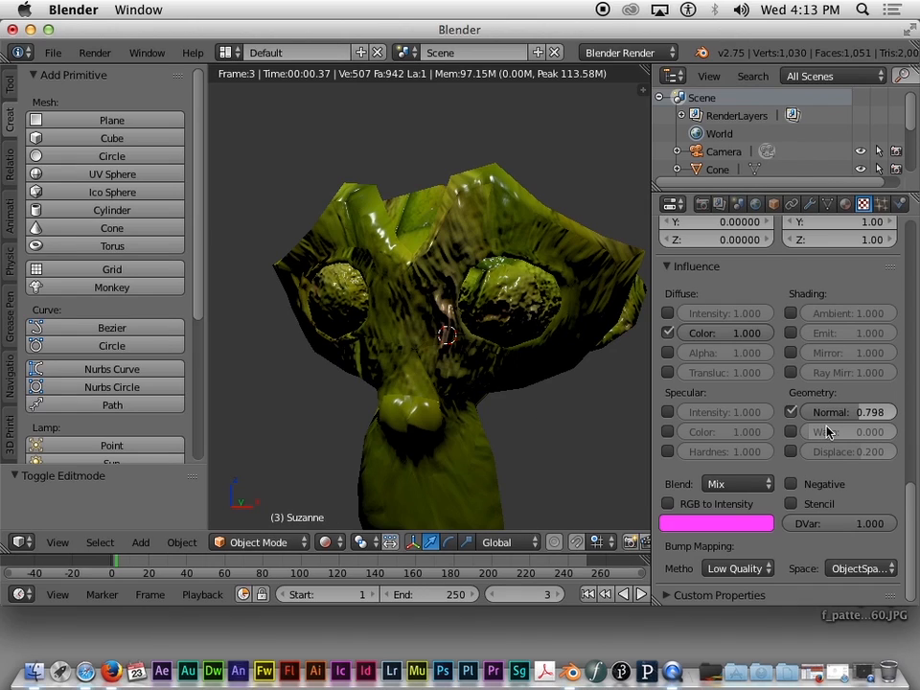
pyautogui.moveTo(856, 414)
pyautogui.mouseDown()
pyautogui.moveTo(769, 414)
pyautogui.moveTo(847, 414)
pyautogui.mouseUp()
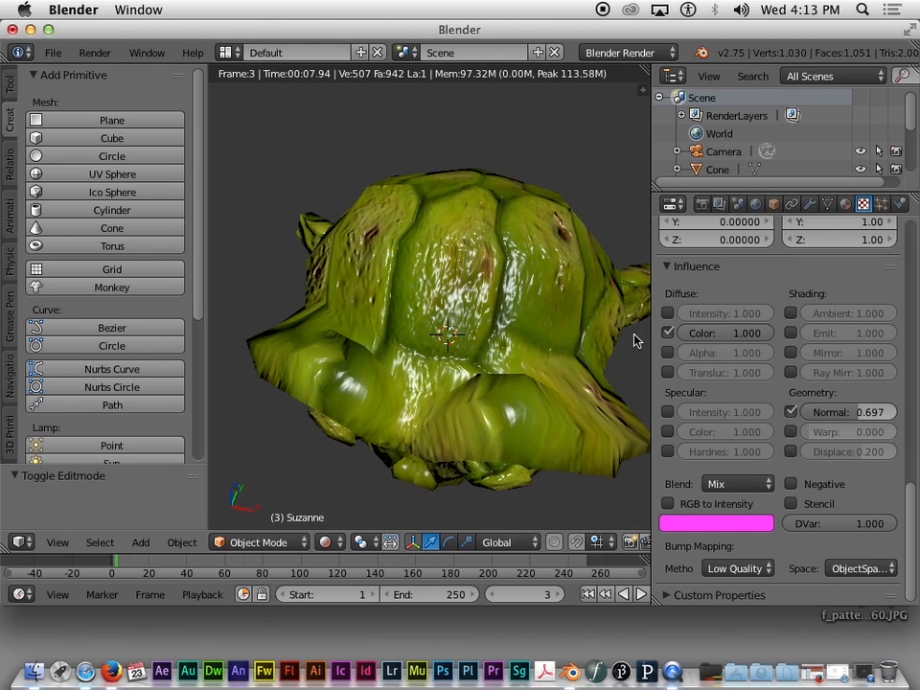
pyautogui.hscroll(-5, 574, 320)
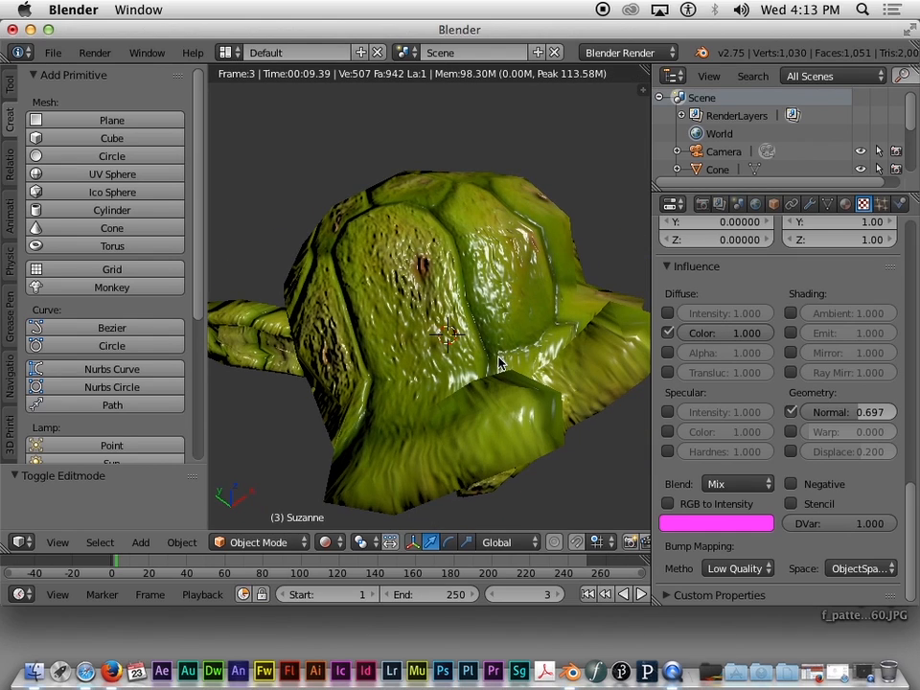
# Examine the bump effect on the monkey head's top, sides, face and back, up close and at a distance.
pyautogui.hscroll(-5, 499, 364)
pyautogui.scroll(4, 499, 363)
pyautogui.scroll(-5, 498, 364)
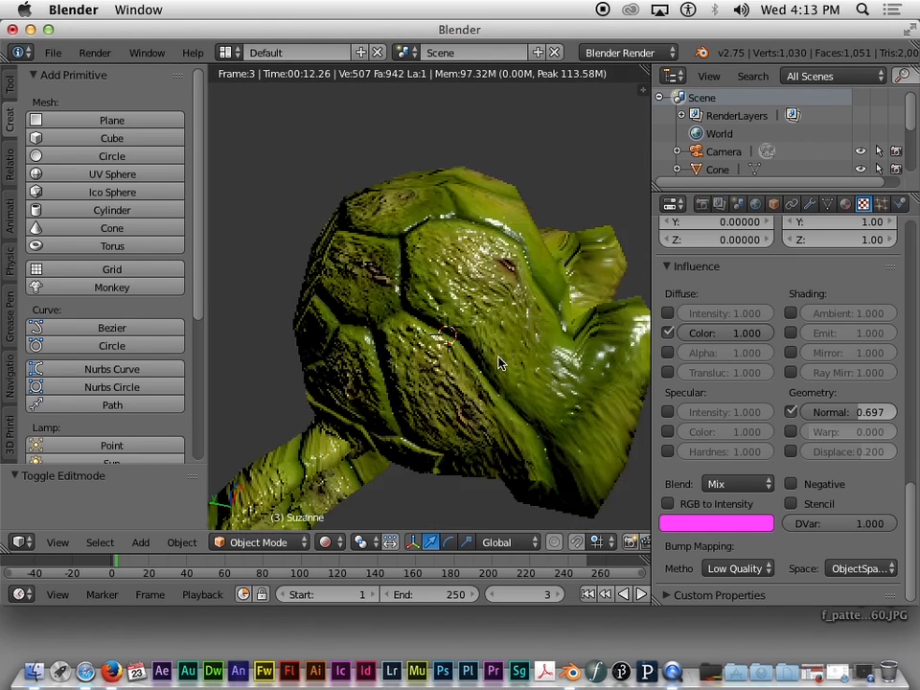
pyautogui.hscroll(-4, 499, 364)
pyautogui.hscroll(8, 499, 363)
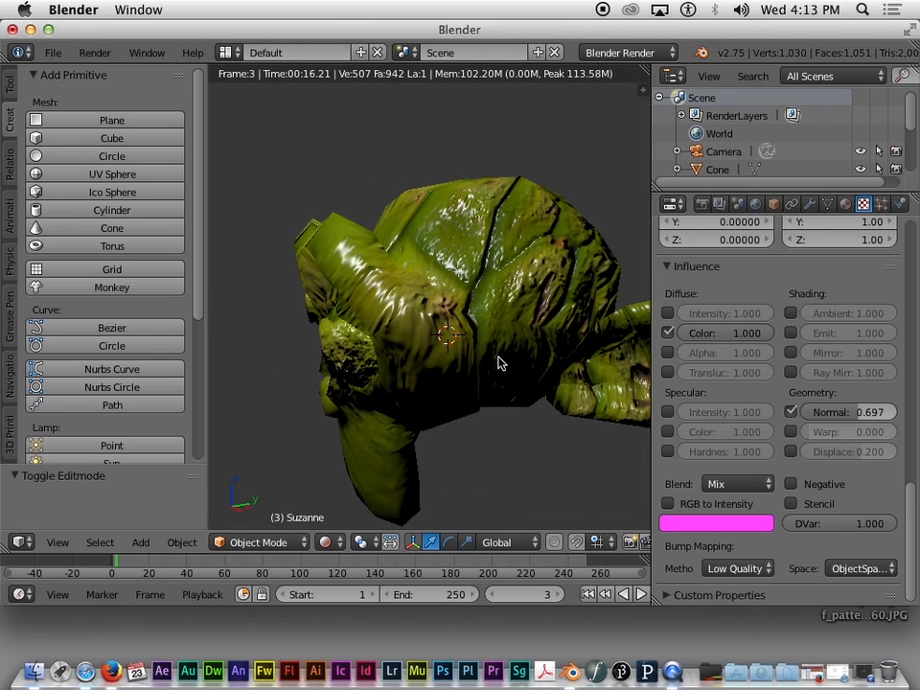
pyautogui.hscroll(-5, 499, 363)
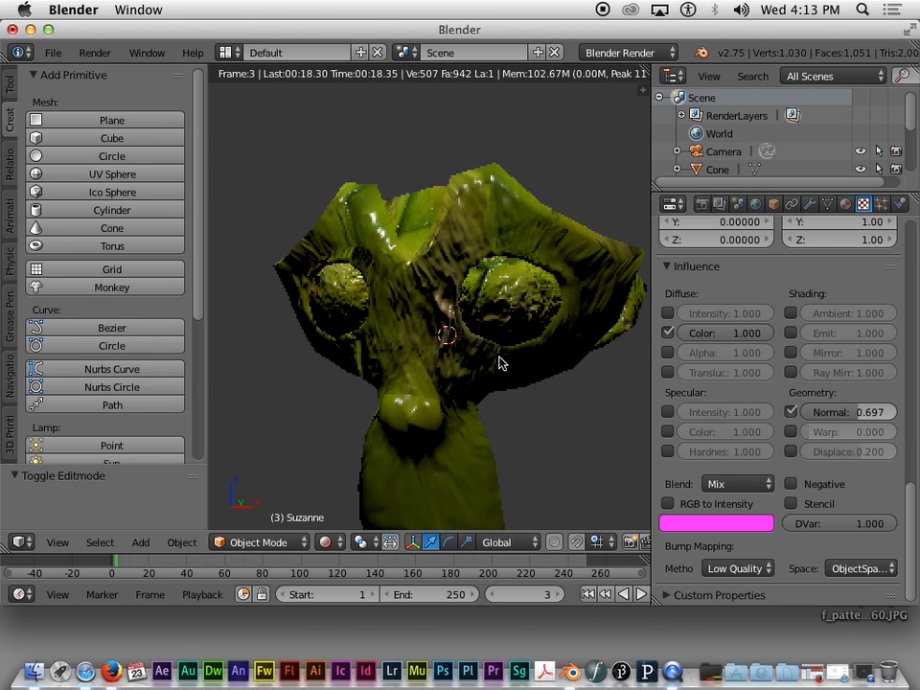
pyautogui.scroll(-5, 521, 363)
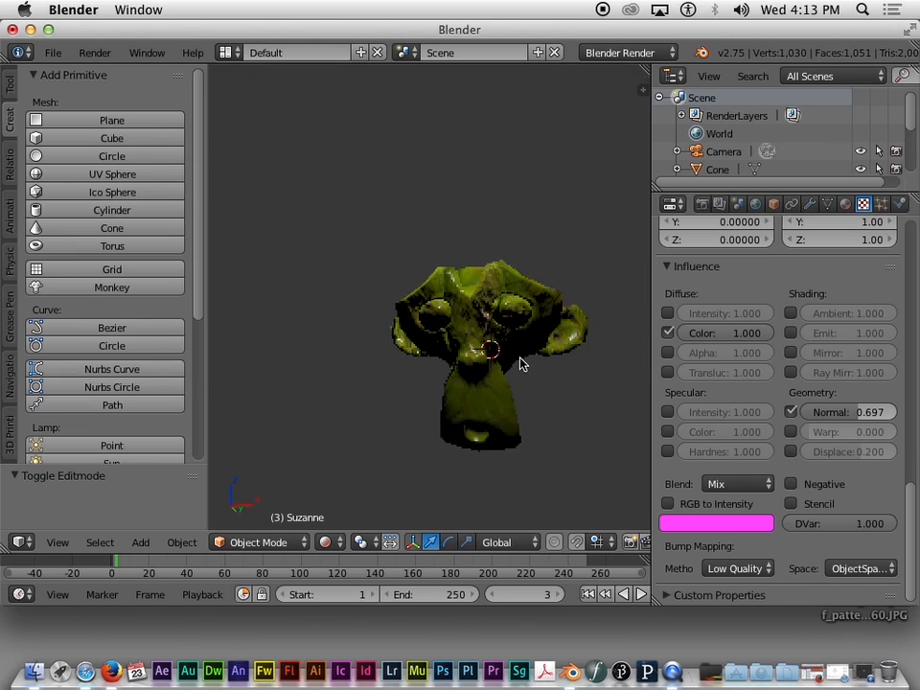
pyautogui.scroll(3, 521, 364)
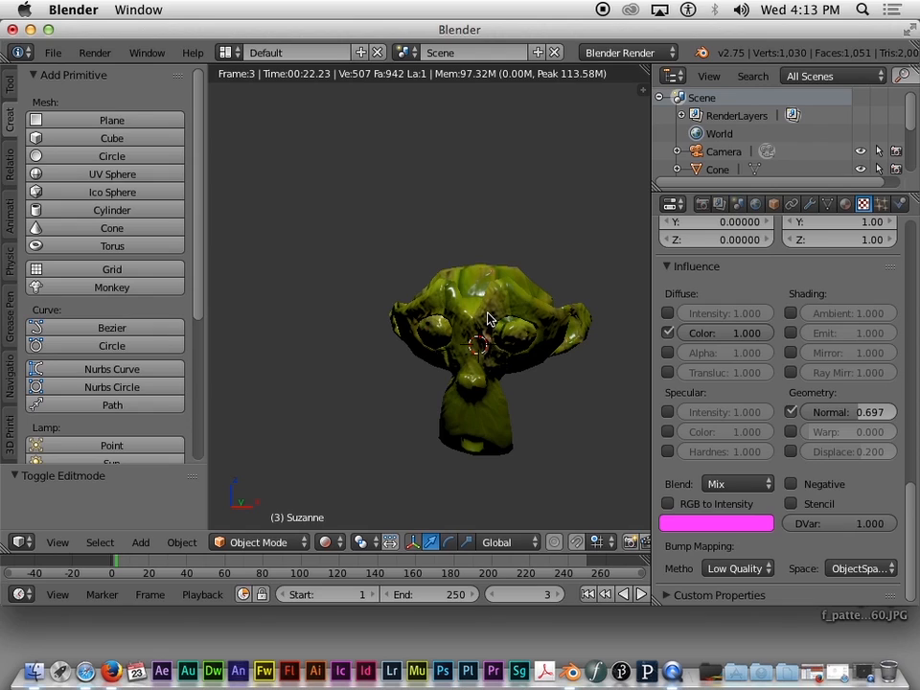
pyautogui.hscroll(-10, 487, 318)
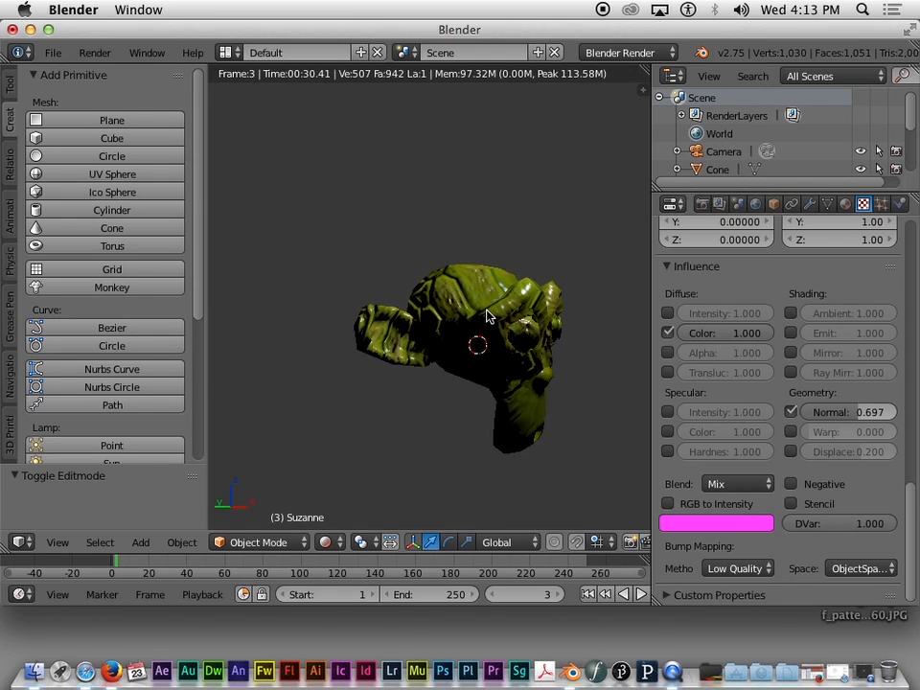
pyautogui.hscroll(-3, 487, 316)
pyautogui.hscroll(-2, 487, 288)
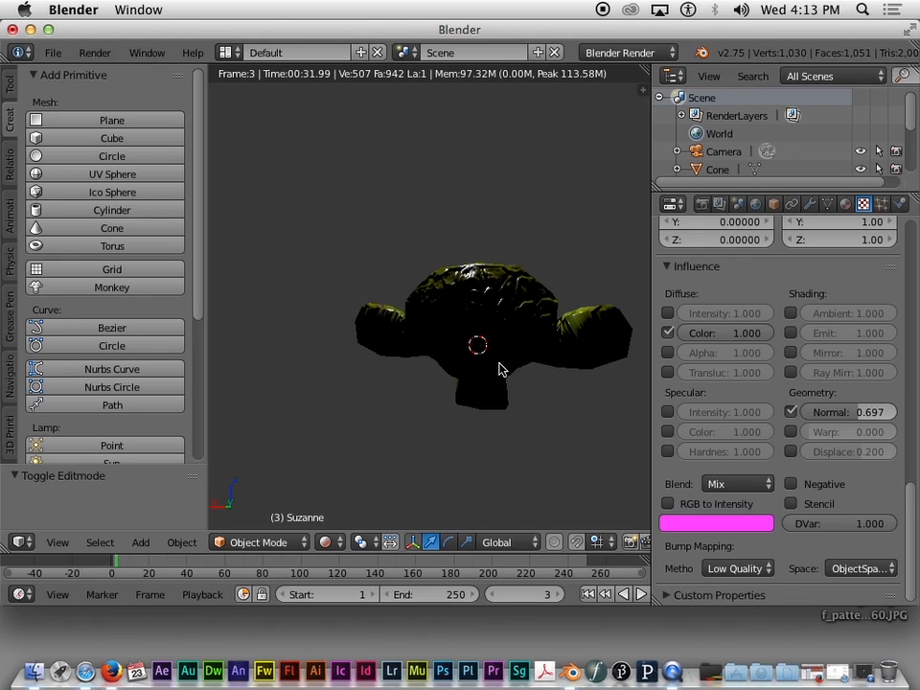
pyautogui.hscroll(-3, 484, 382)
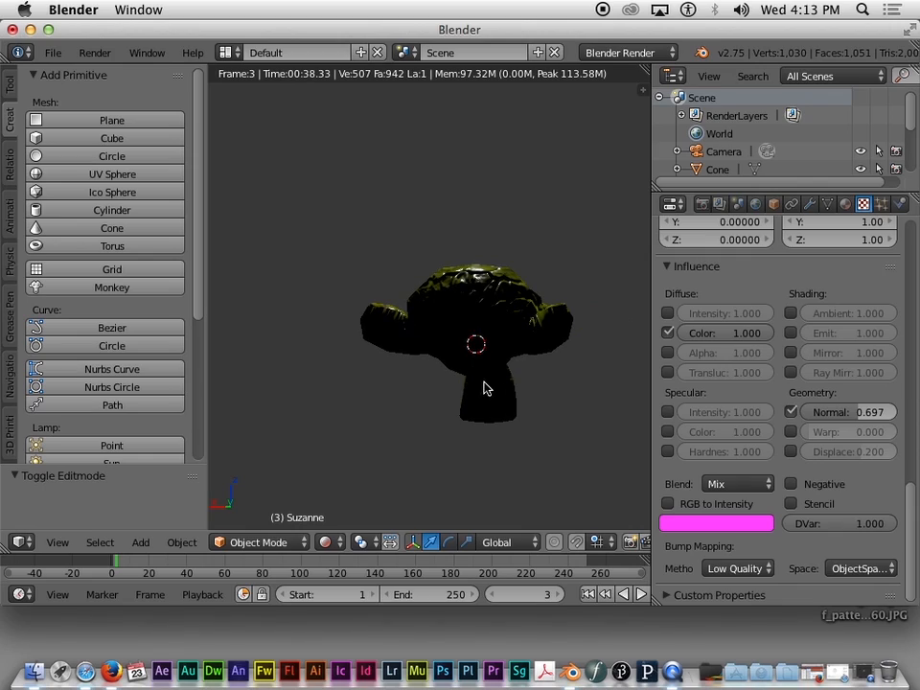
pyautogui.hscroll(-5, 452, 303)
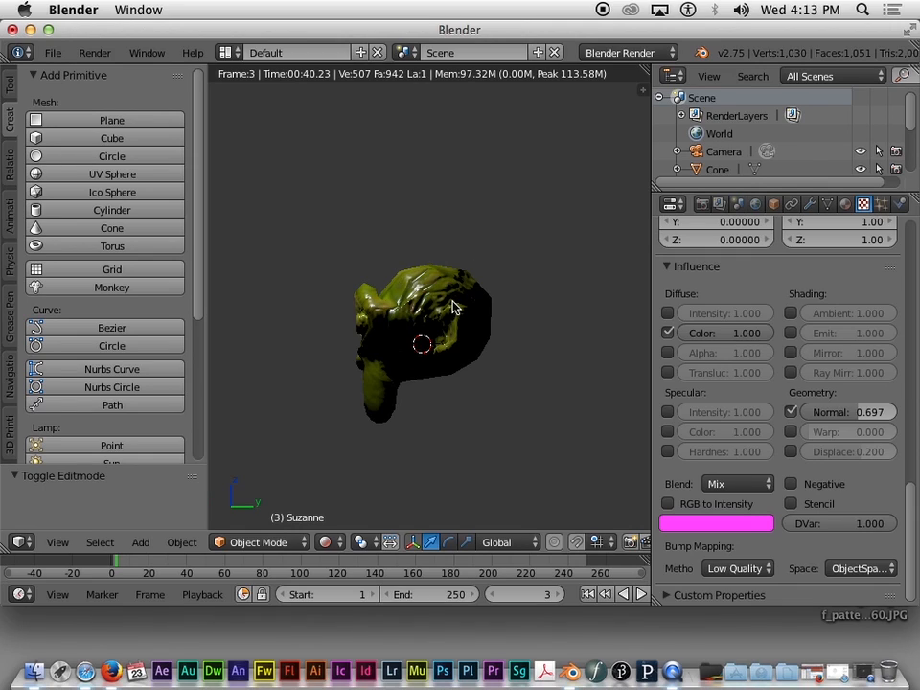
# Circle the monkey head in fixed steps to its back and front, and inspect the eyes, nose and mouth up close.
pyautogui.press('KP_4')
pyautogui.press('KP_6')
pyautogui.press('KP_6')
pyautogui.press('KP_6')
pyautogui.press('KP_6')
pyautogui.press('KP_6')
pyautogui.press('KP_6')
pyautogui.press('KP_6')
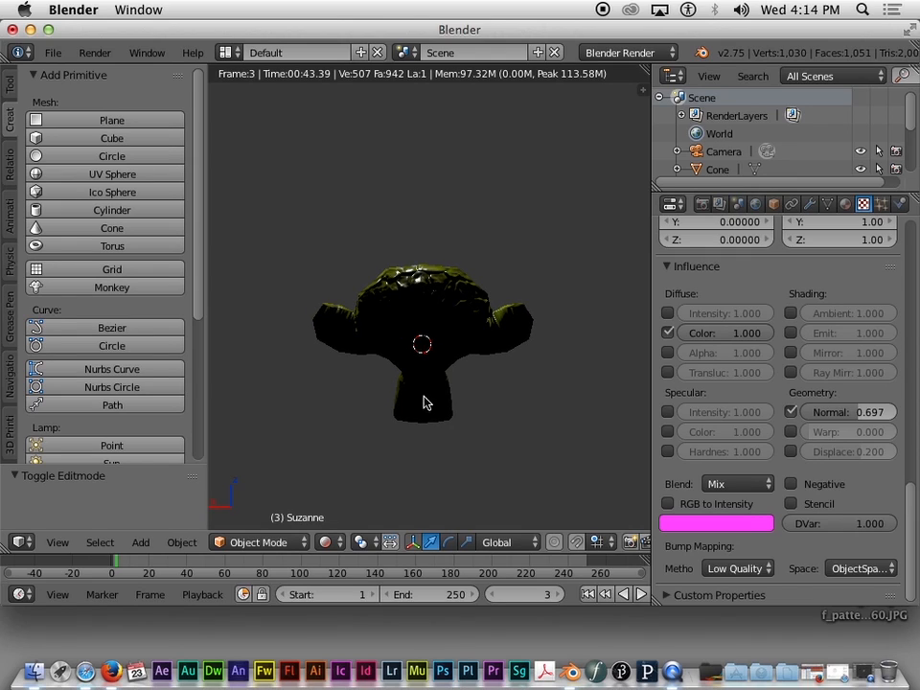
pyautogui.press('KP_6')
pyautogui.press('KP_4')
pyautogui.press('KP_4')
pyautogui.press('KP_4')
pyautogui.press('KP_4')
pyautogui.press('KP_4')
pyautogui.press('KP_4')
pyautogui.press('KP_4')
pyautogui.press('KP_4')
pyautogui.press('KP_4')
pyautogui.press('KP_4')
pyautogui.press('KP_4')
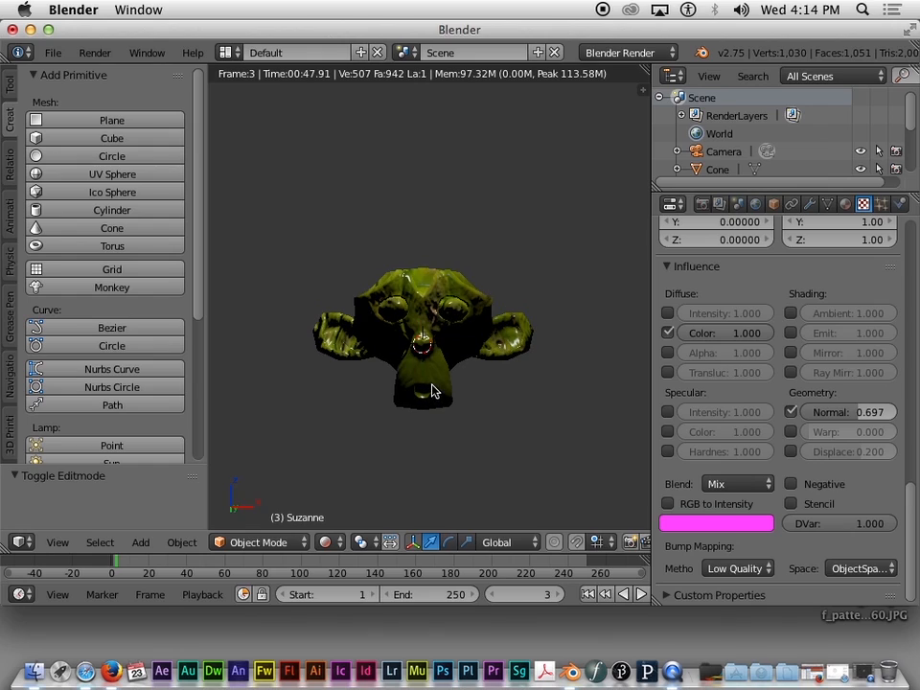
pyautogui.scroll(8, 432, 390)
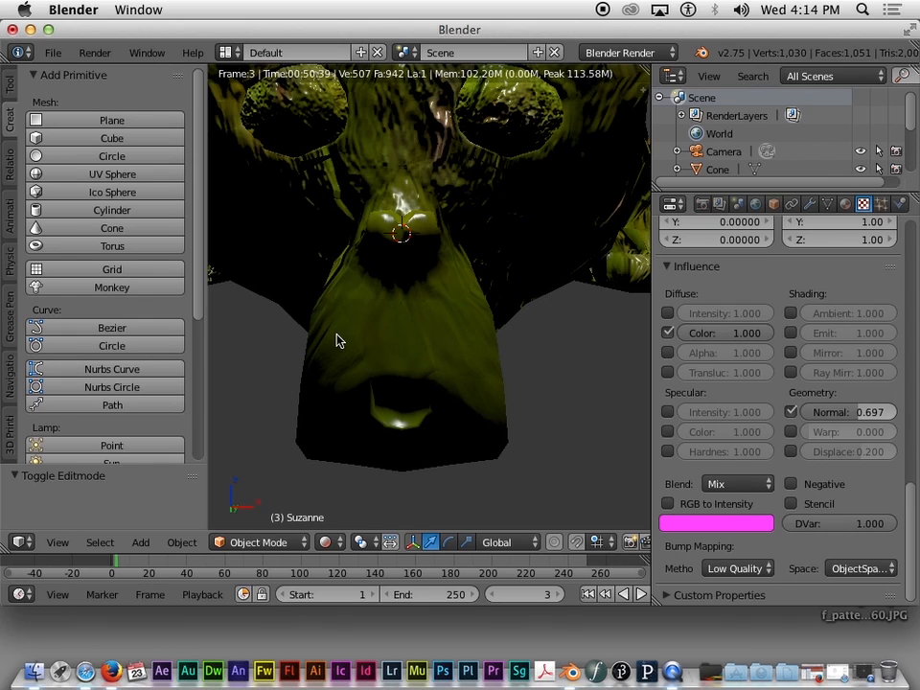
pyautogui.scroll(5, 344, 328)
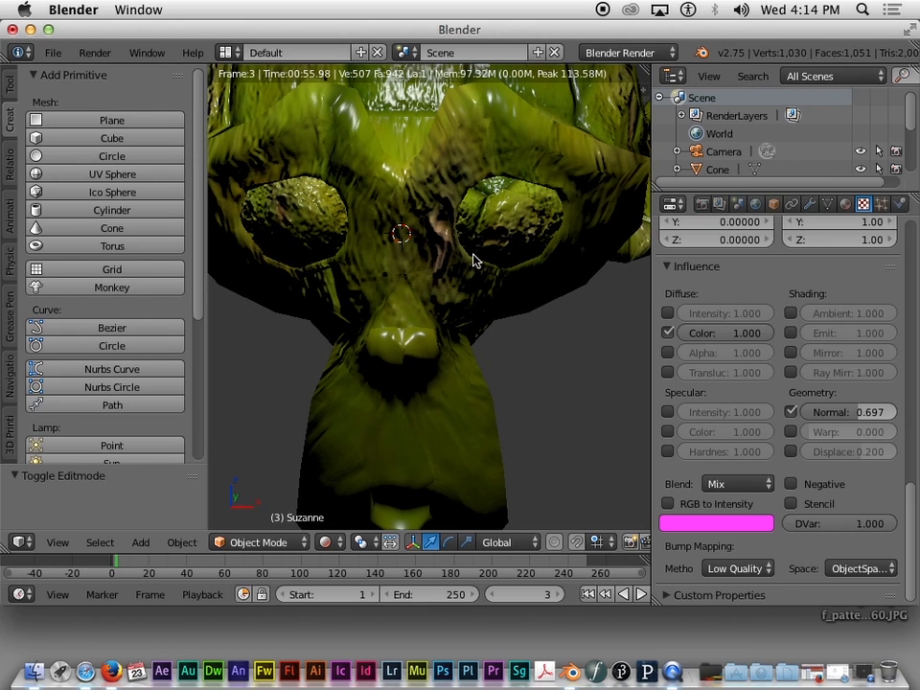
pyautogui.scroll(-5, 473, 260)
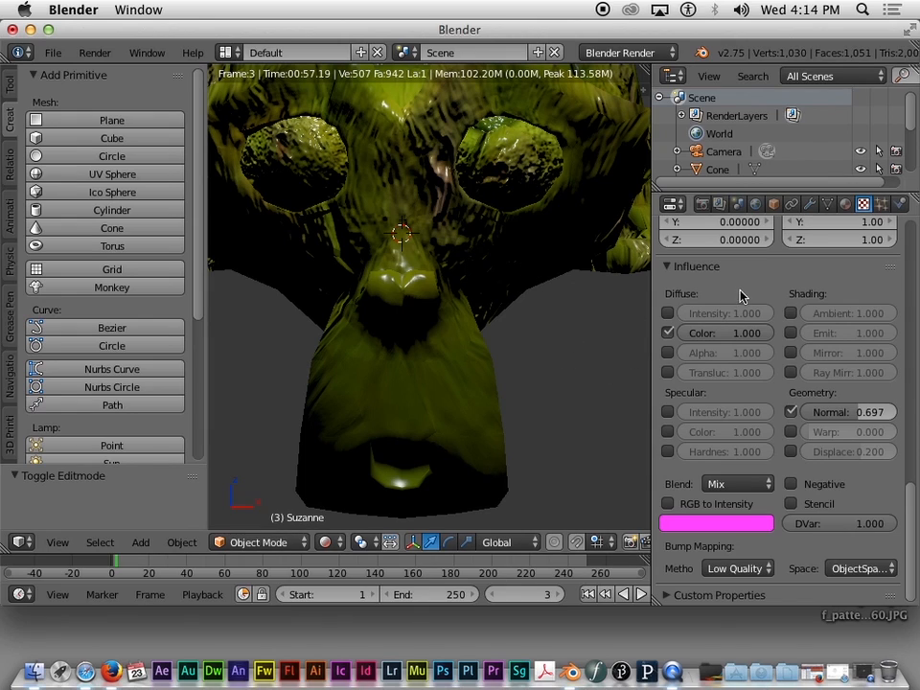
pyautogui.scroll(-3, 536, 273)
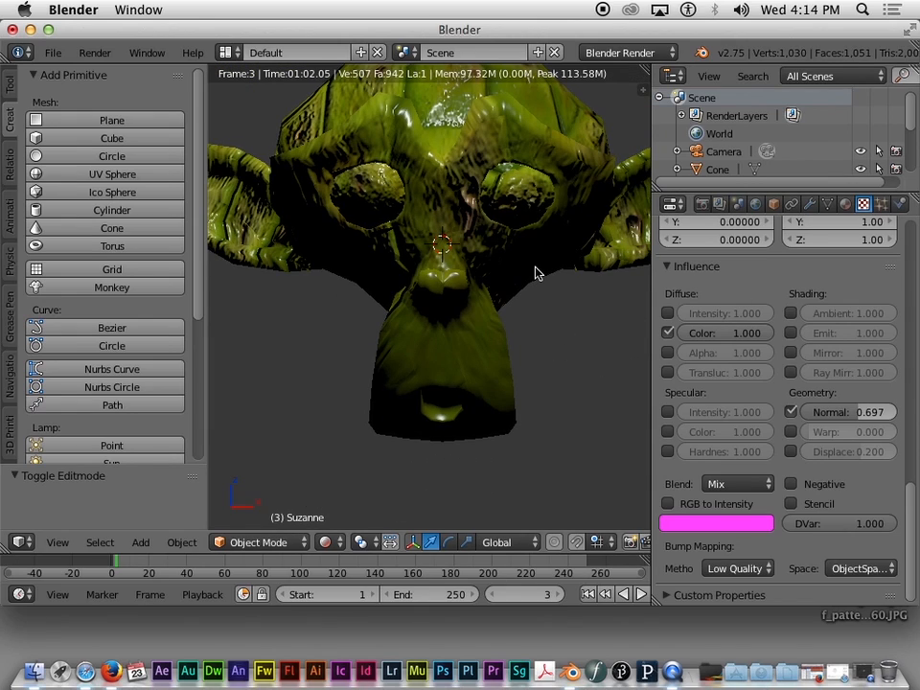
pyautogui.scroll(-2, 536, 274)
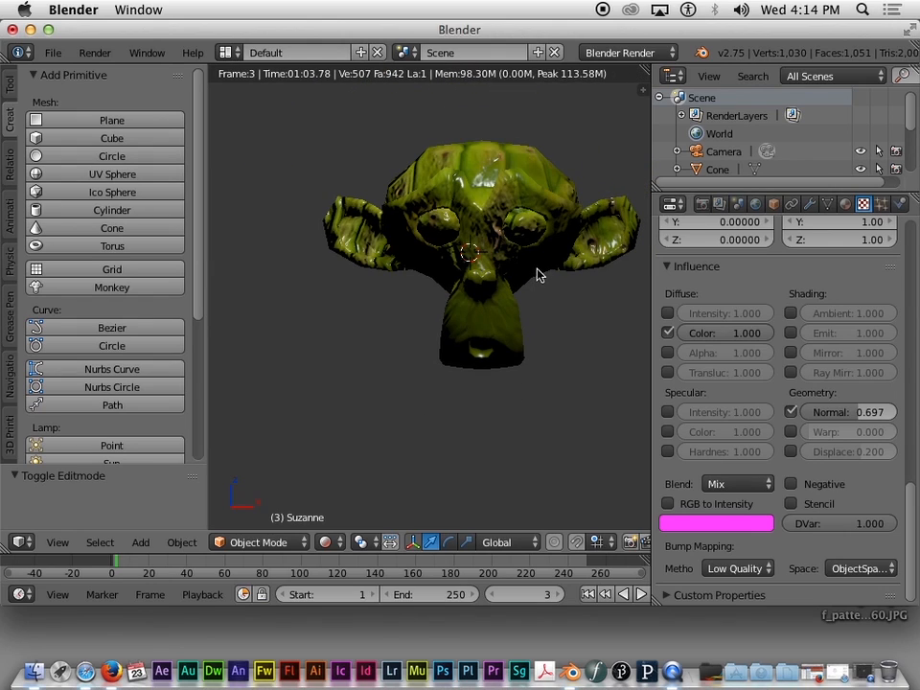
# Look through the empty texture slots beneath the jackfruit texture on the monkey head's material.
pyautogui.scroll(10, 830, 327)
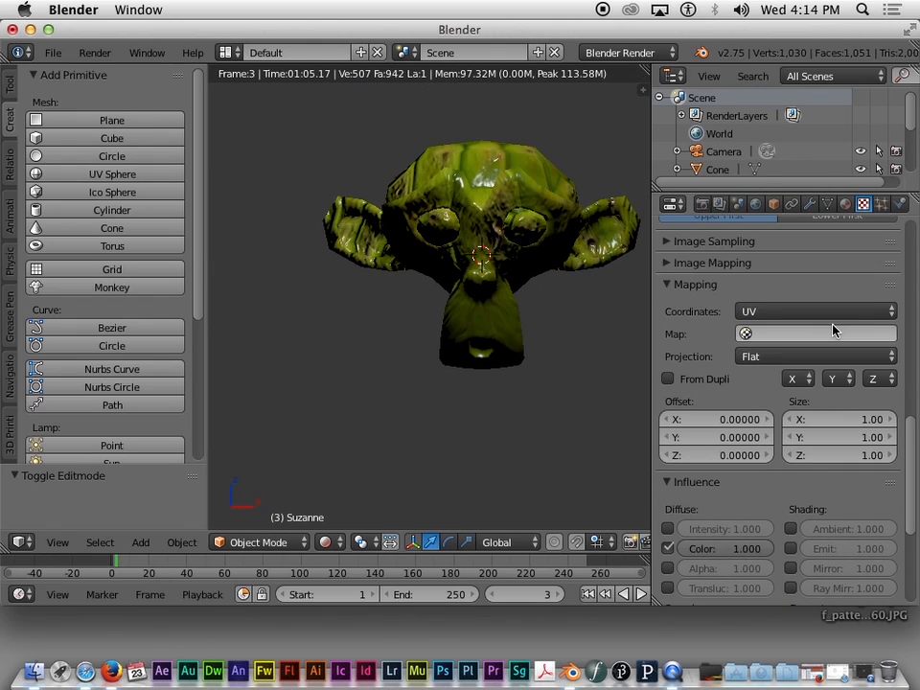
pyautogui.scroll(8, 830, 327)
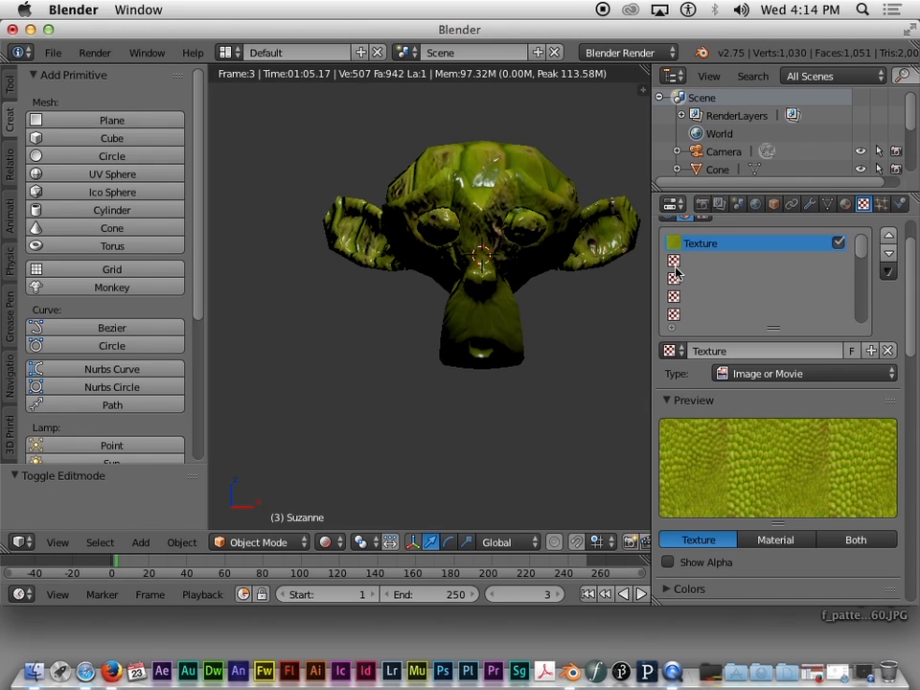
pyautogui.scroll(2, 686, 219)
pyautogui.click(681, 312)
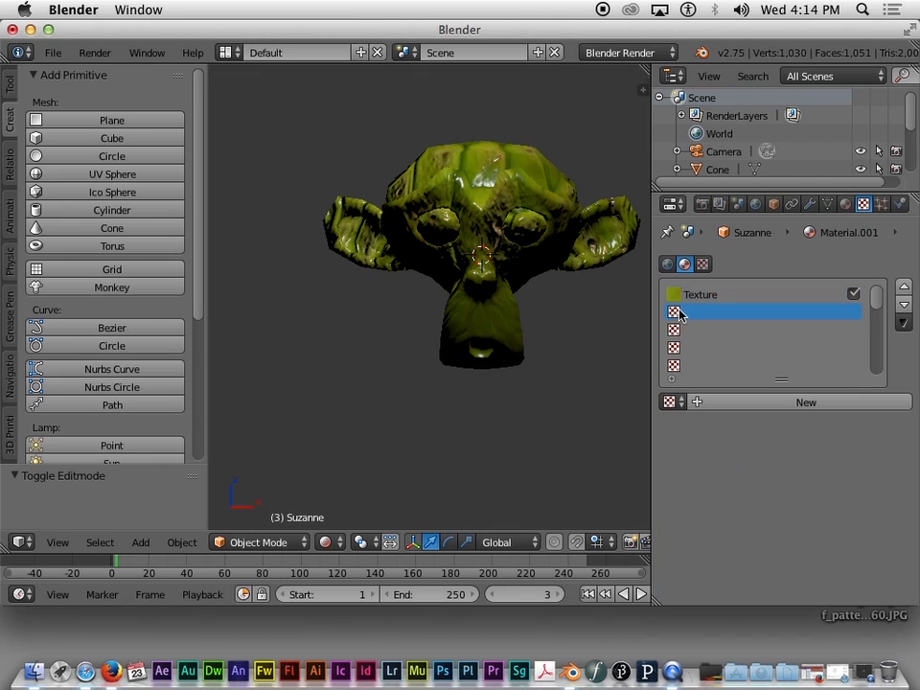
pyautogui.click(681, 329)
pyautogui.click(683, 348)
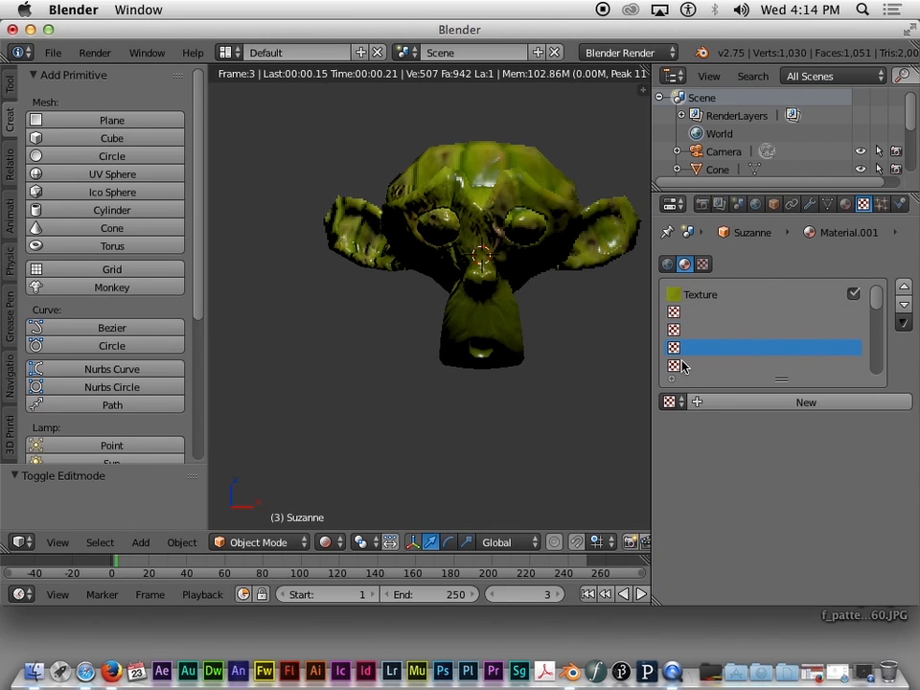
pyautogui.click(687, 365)
pyautogui.click(688, 312)
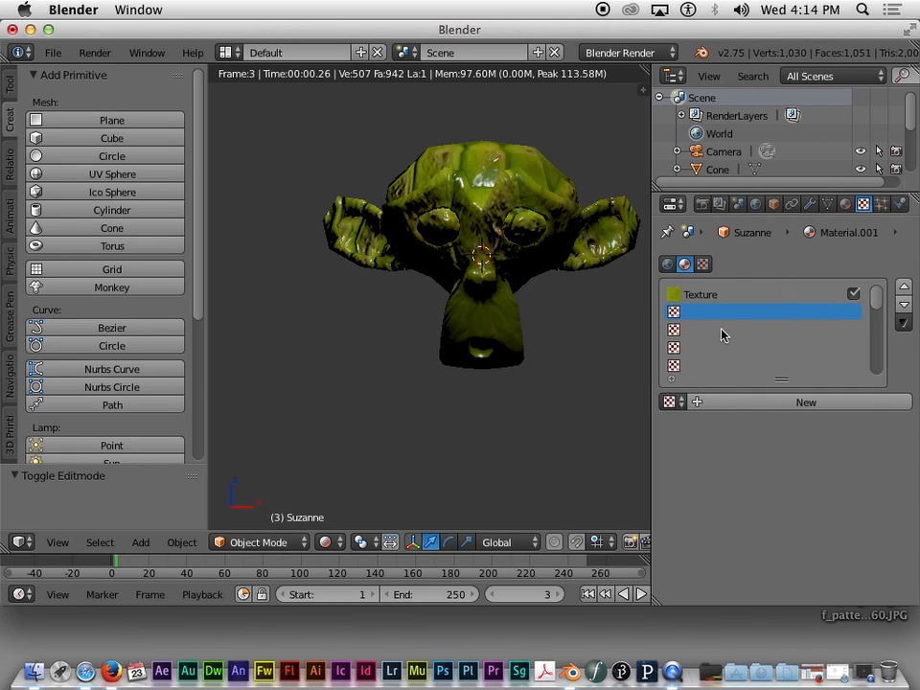
pyautogui.click(680, 326)
pyautogui.click(679, 315)
# Check the monkey head's Material.001 settings and add a new texture in its second texture slot.
pyautogui.click(846, 204)
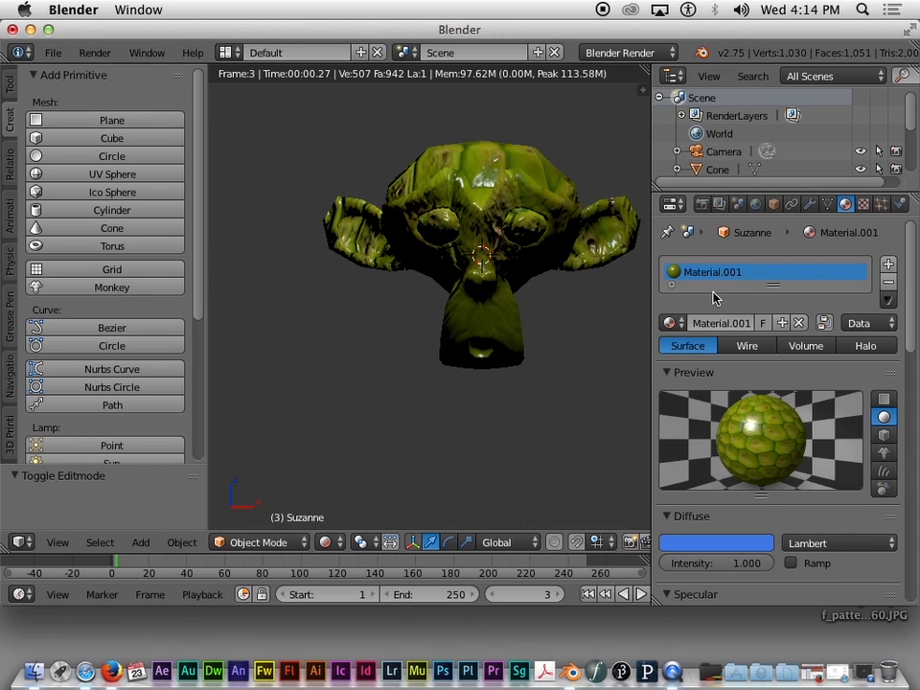
pyautogui.click(862, 205)
pyautogui.click(675, 297)
pyautogui.click(678, 312)
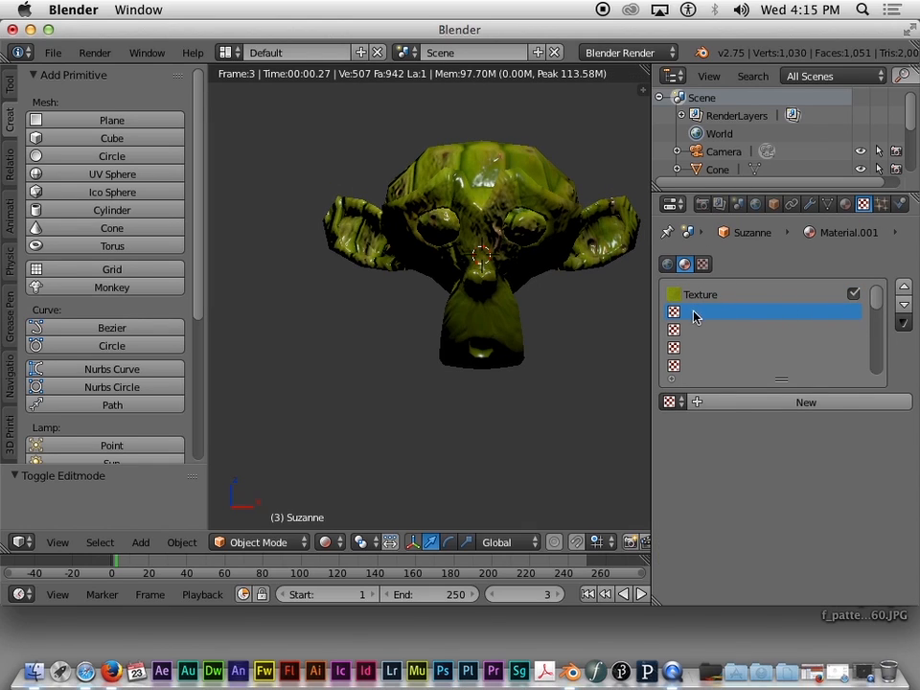
pyautogui.click(690, 293)
pyautogui.click(689, 312)
pyautogui.click(772, 405)
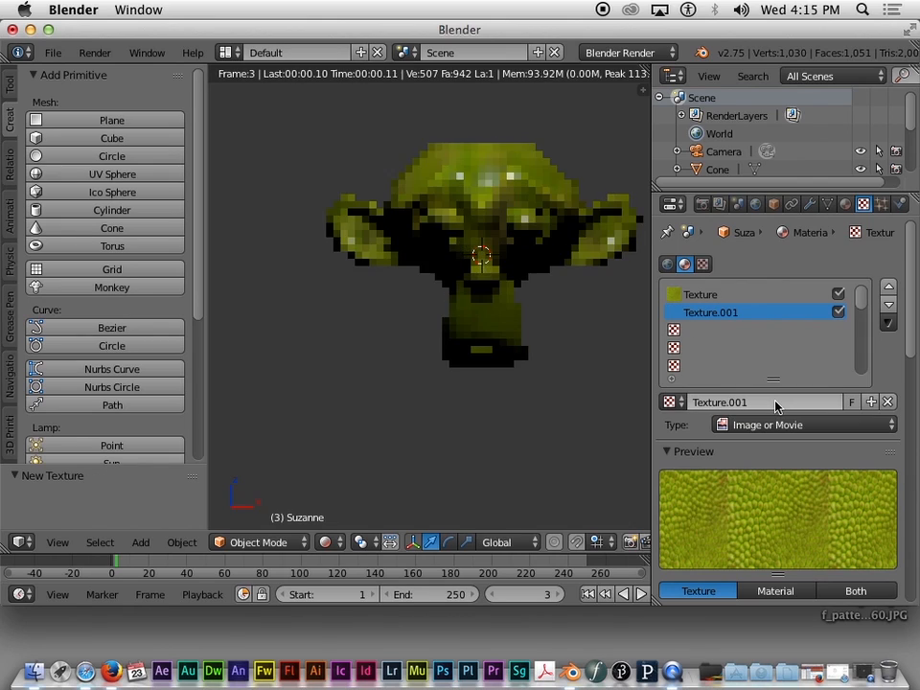
# Load melon_skin_1011131.JPG from the Desktop as the image of the new texture.
pyautogui.scroll(-2, 787, 442)
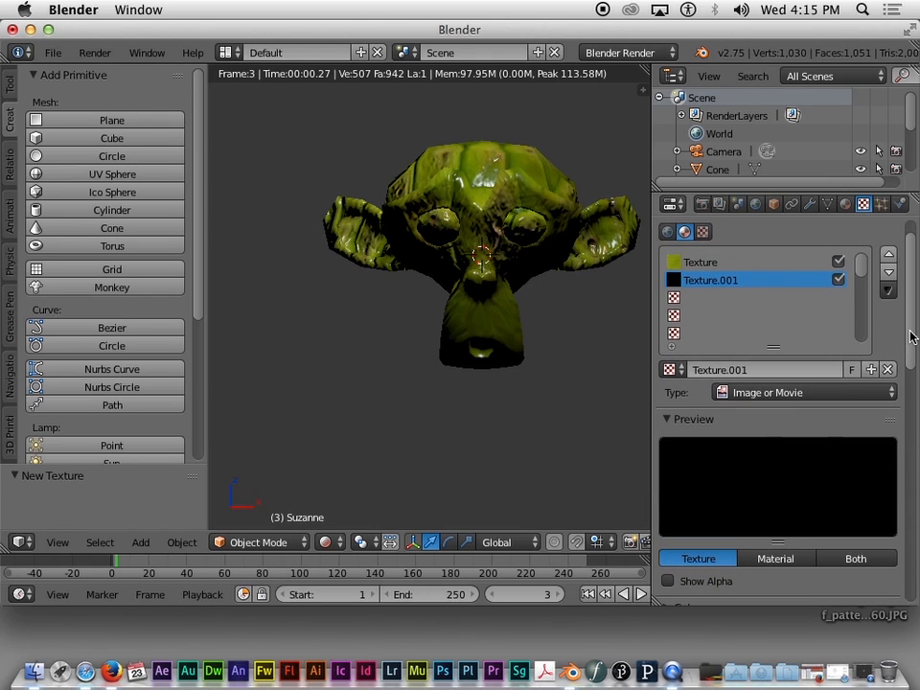
pyautogui.scroll(-6, 792, 443)
pyautogui.scroll(2, 773, 384)
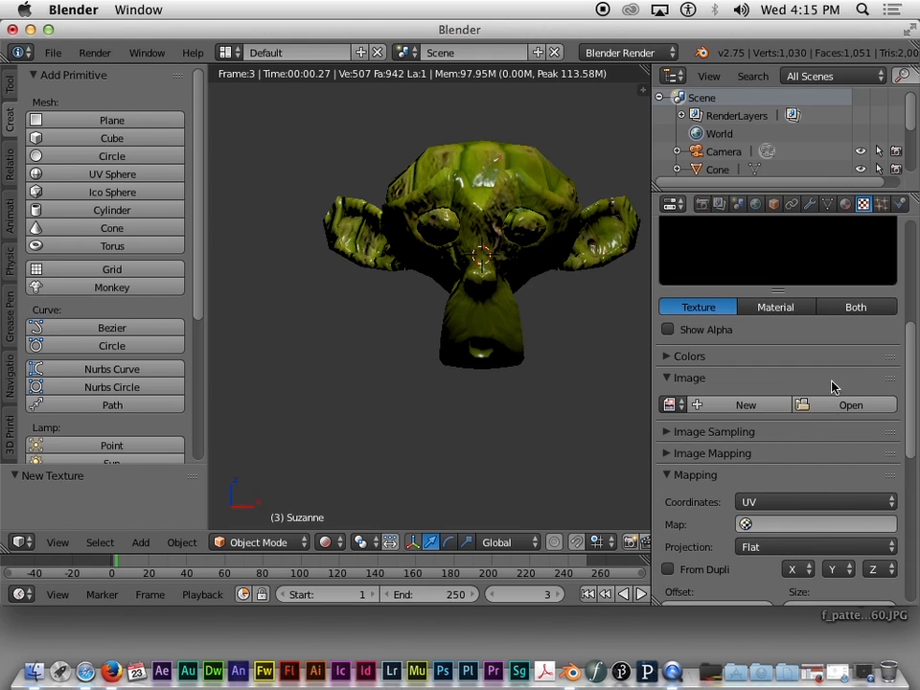
pyautogui.click(833, 406)
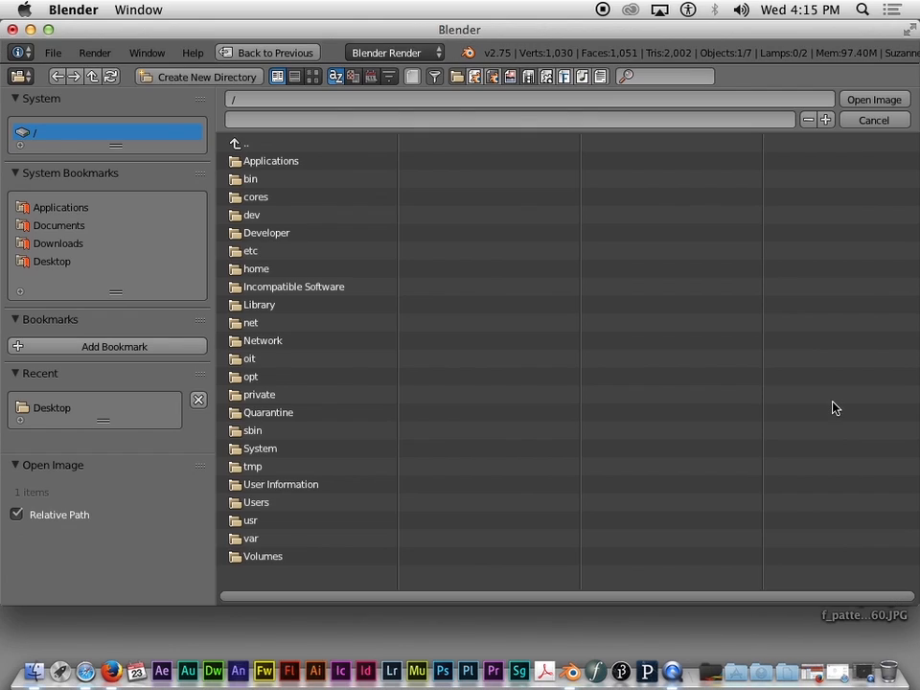
pyautogui.click(53, 261)
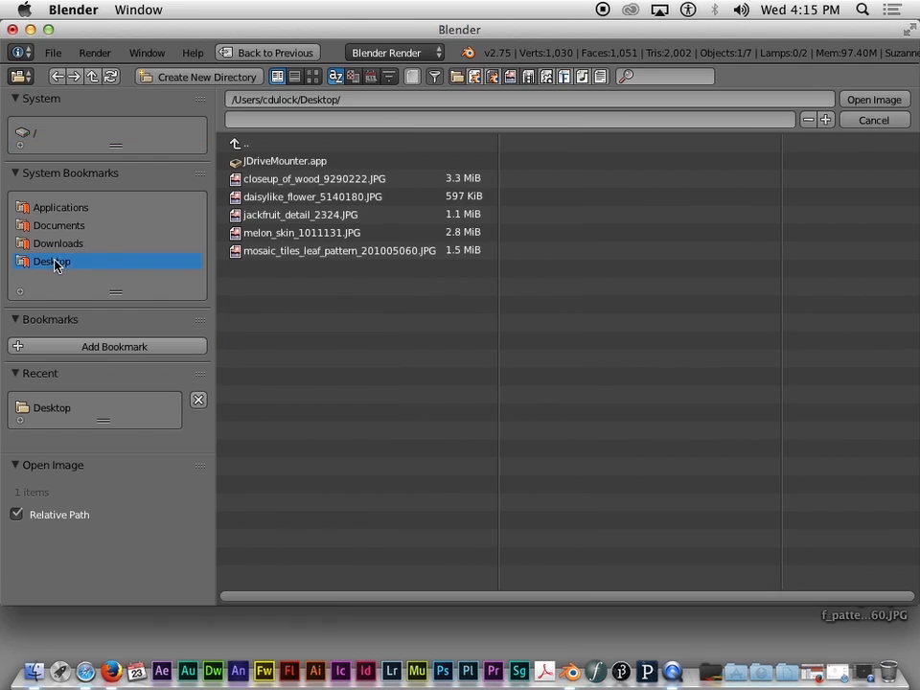
pyautogui.click(307, 234)
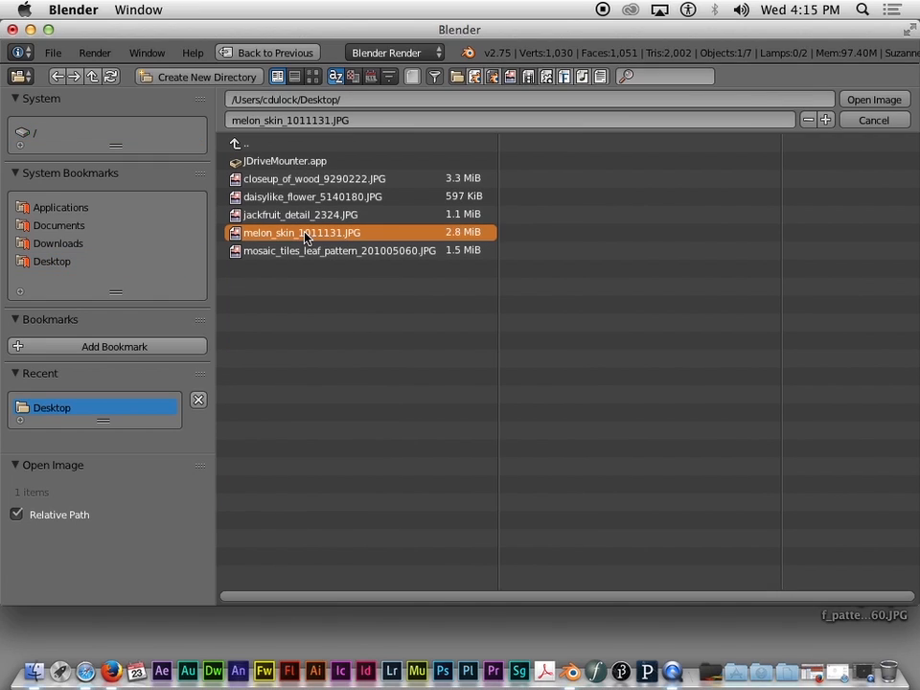
pyautogui.click(873, 100)
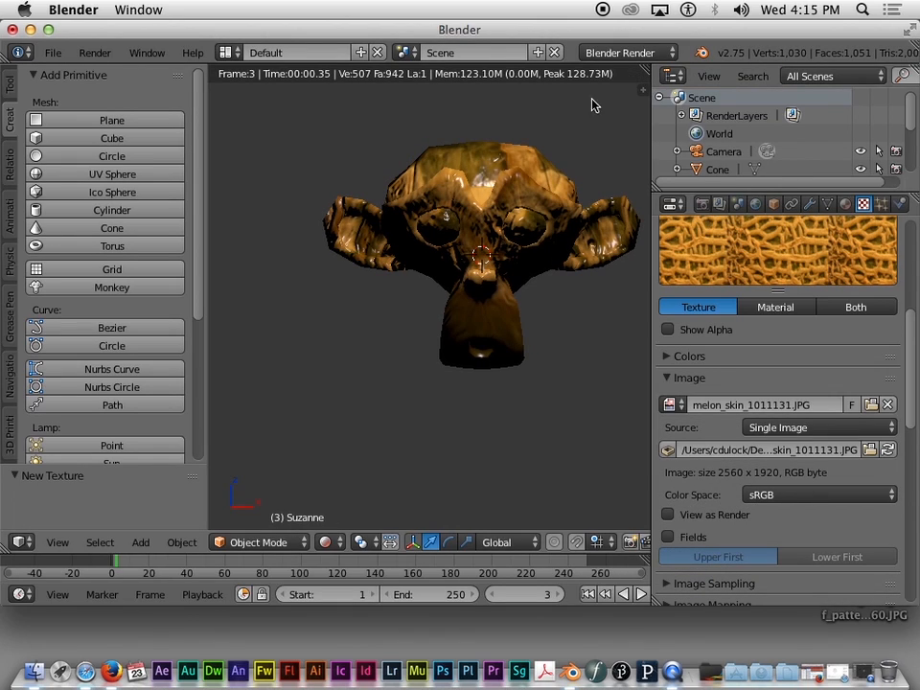
# Compare how the monkey head renders with the melon skin texture enabled and disabled, leaving it enabled.
pyautogui.scroll(1, 503, 192)
pyautogui.scroll(-2, 504, 192)
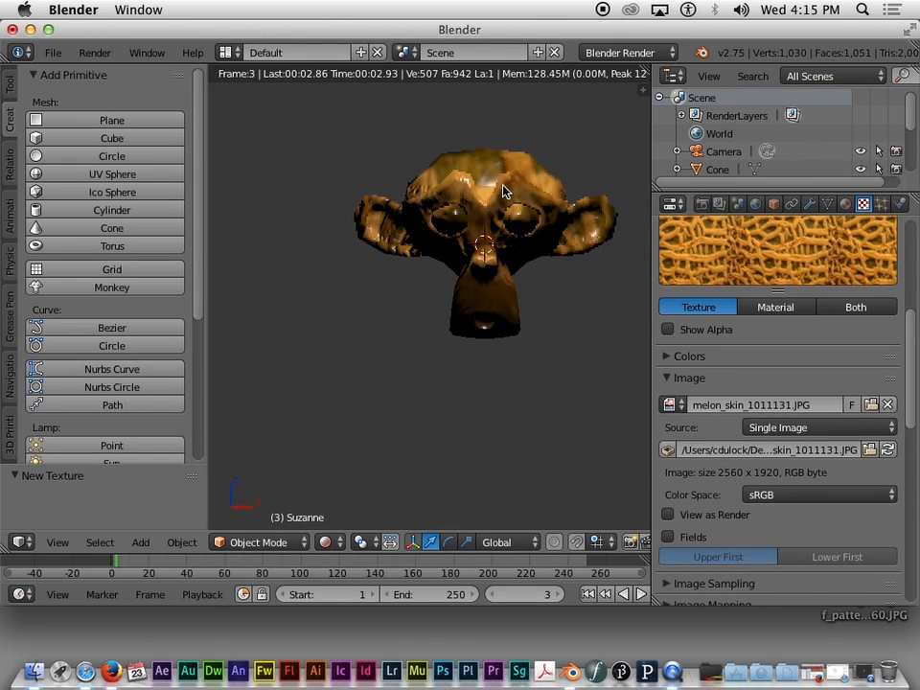
pyautogui.scroll(2, 503, 192)
pyautogui.scroll(1, 503, 190)
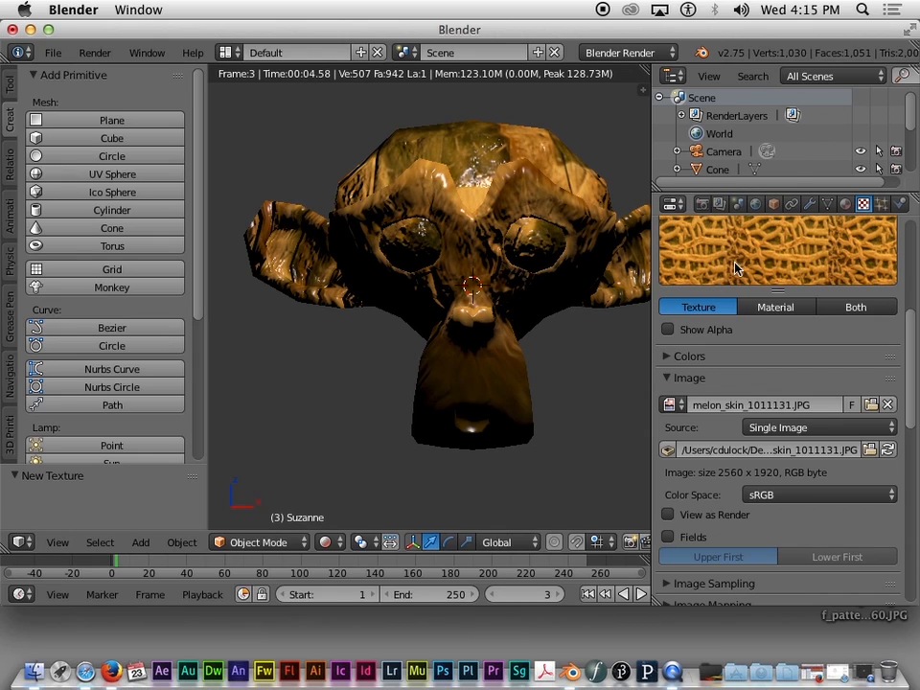
pyautogui.scroll(5, 738, 267)
pyautogui.moveTo(914, 284); pyautogui.dragTo(915, 228)
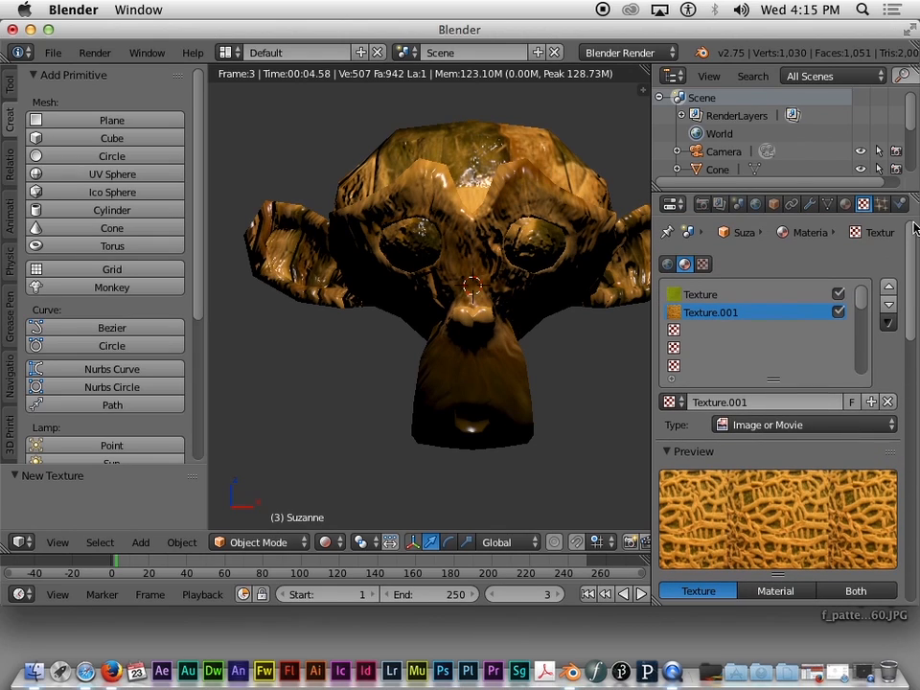
pyautogui.click(839, 313)
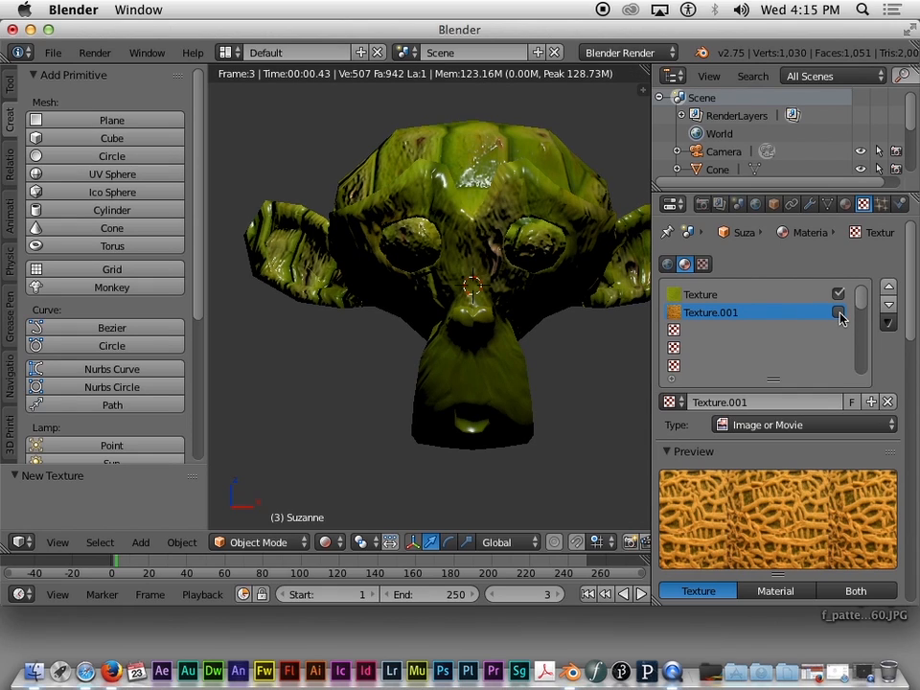
pyautogui.click(839, 313)
pyautogui.click(839, 294)
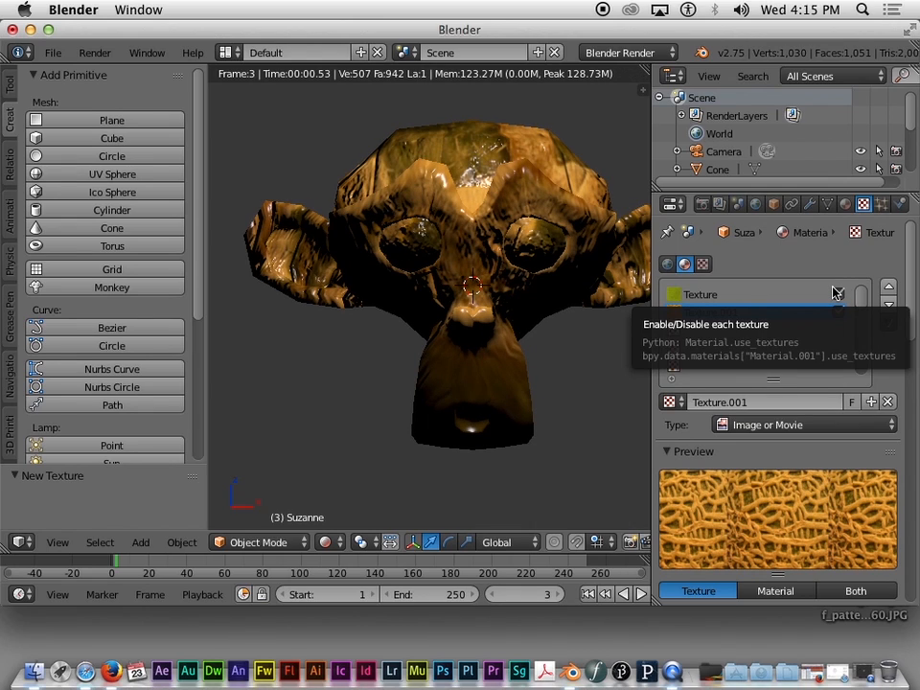
# Toggle the jackfruit texture off and on again, and look through the melon skin texture's image, mapping and influence settings.
pyautogui.click(839, 295)
pyautogui.click(839, 294)
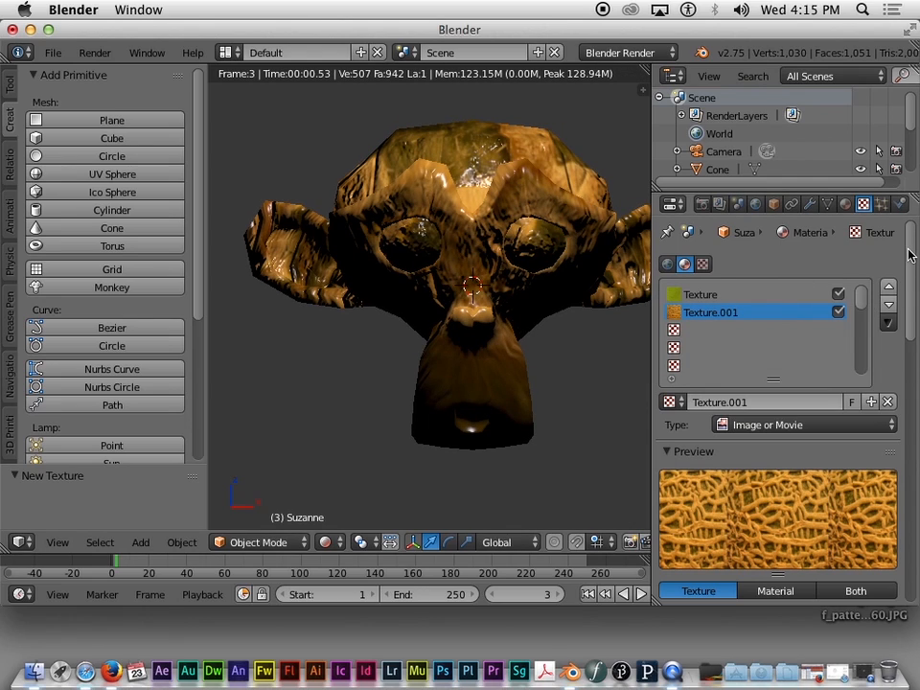
pyautogui.scroll(-5, 911, 305)
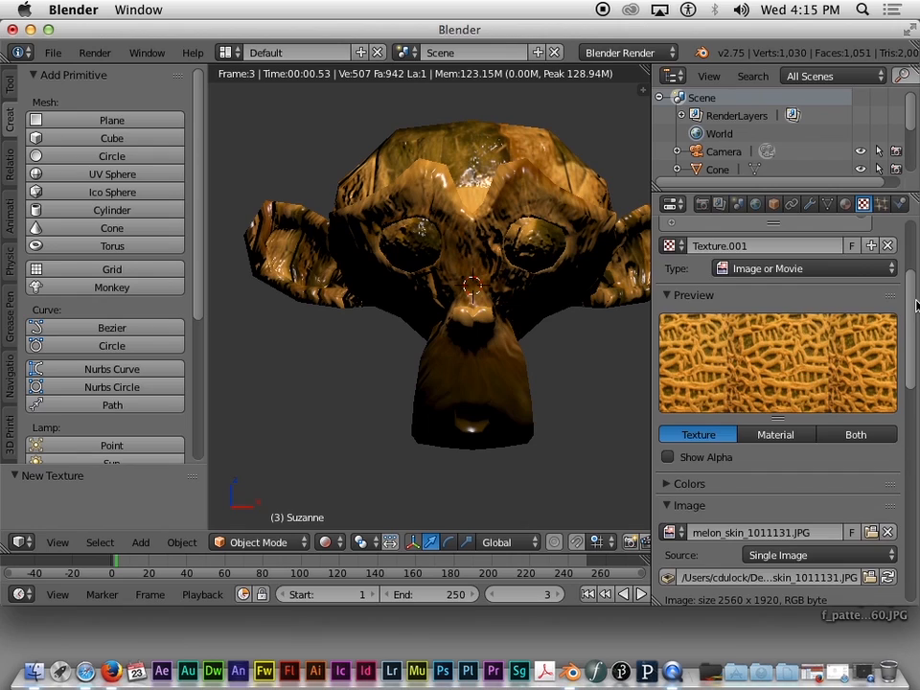
pyautogui.moveTo(915, 305); pyautogui.dragTo(913, 344)
pyautogui.scroll(-5, 913, 351)
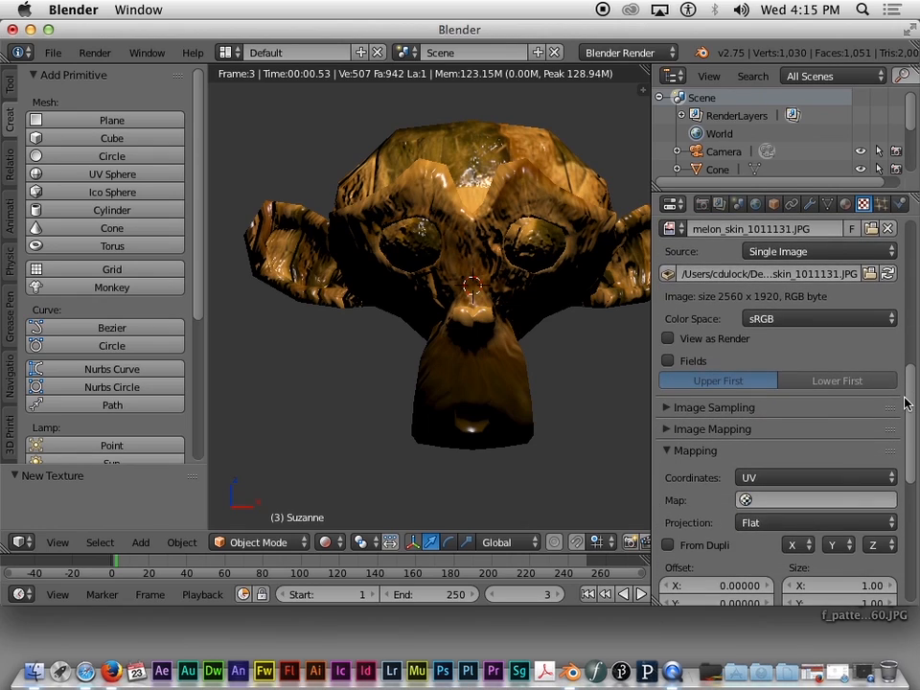
pyautogui.scroll(5, 822, 421)
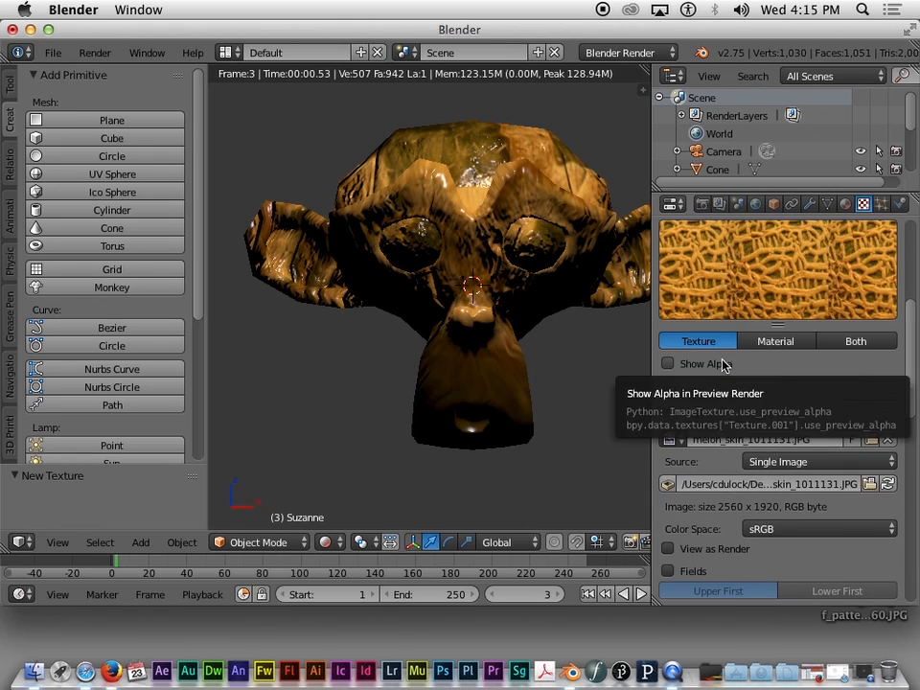
pyautogui.moveTo(916, 352); pyautogui.dragTo(876, 601)
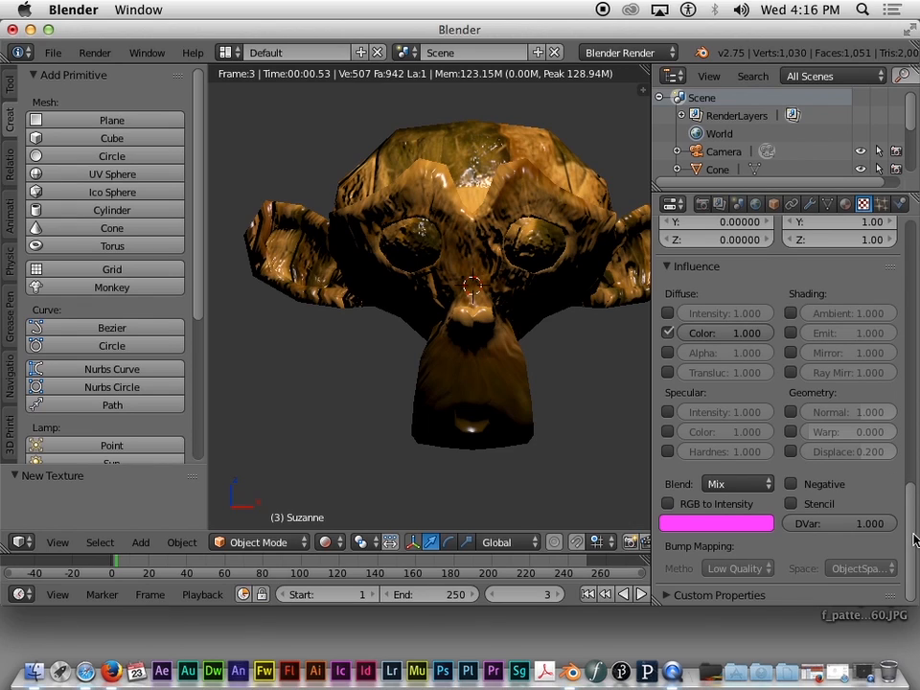
pyautogui.moveTo(912, 539); pyautogui.dragTo(916, 238)
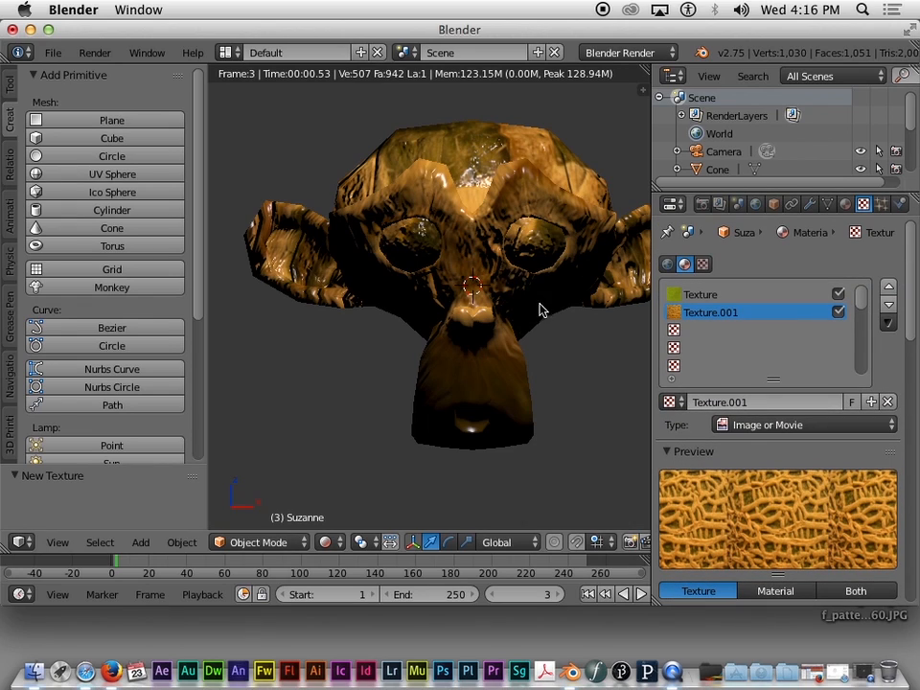
# Examine the layered jackfruit and melon skin textures on the rendered monkey head from the front, both sides and above.
pyautogui.press('KP_4')
pyautogui.press('KP_4')
pyautogui.press('KP_4')
pyautogui.press('KP_4')
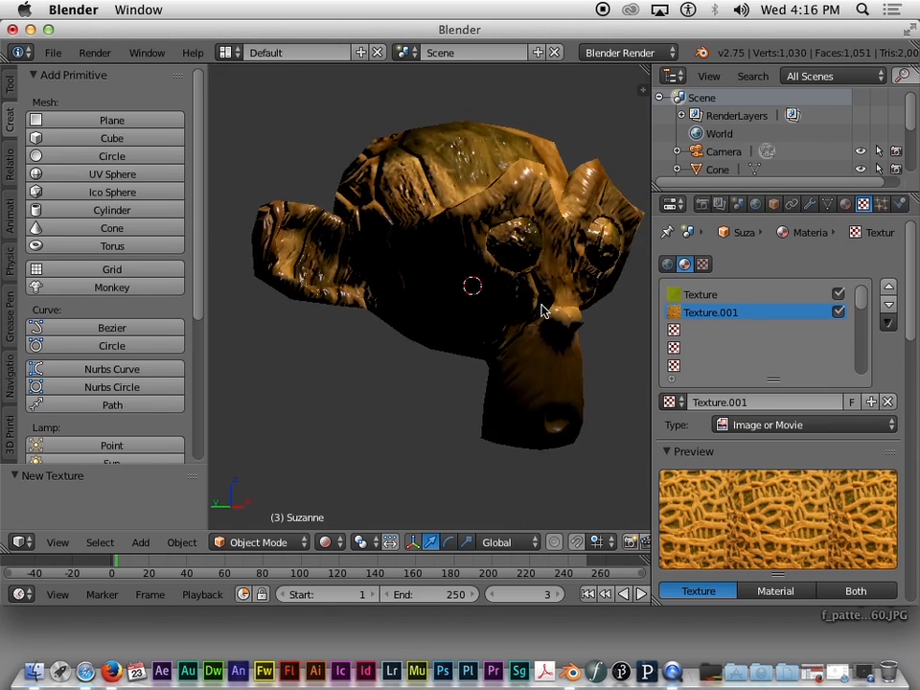
pyautogui.press('KP_4')
pyautogui.press('KP_4')
pyautogui.press('KP_4')
pyautogui.press('KP_4')
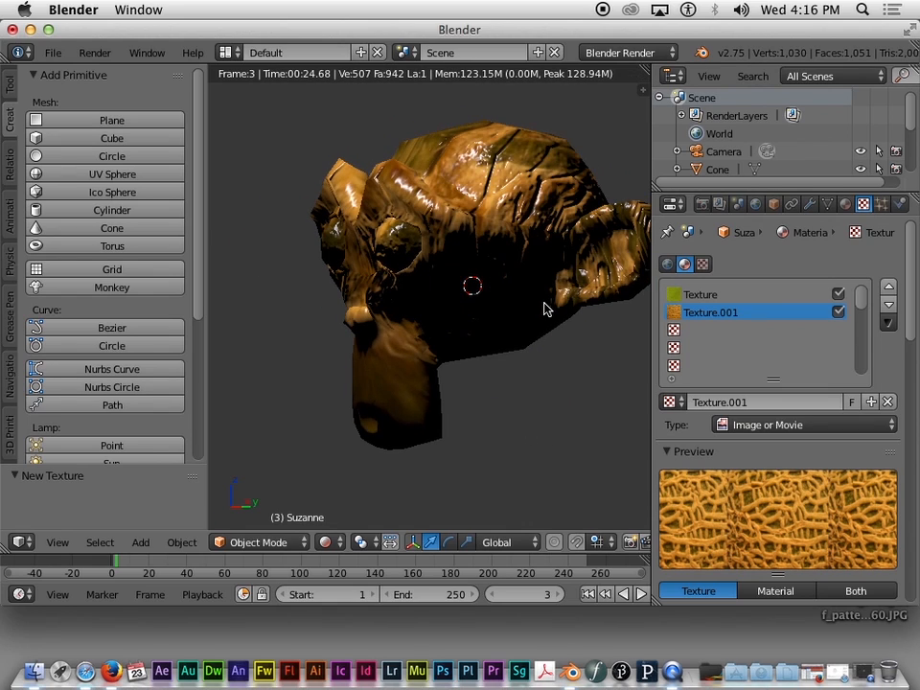
pyautogui.press('KP_8')
pyautogui.press('KP_8')
pyautogui.press('KP_8')
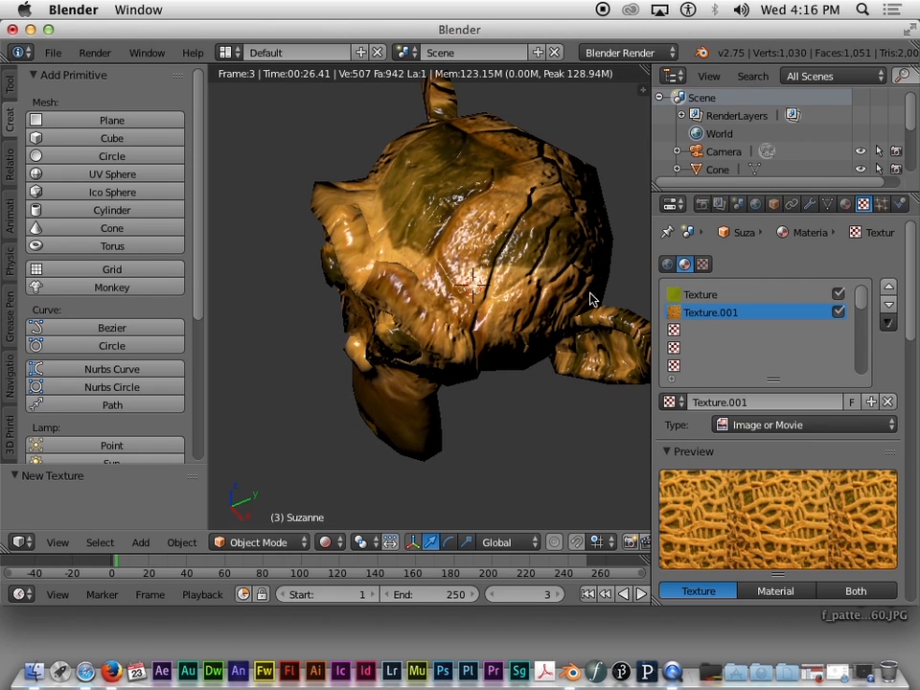
pyautogui.press('KP_8')
pyautogui.press('KP_8')
pyautogui.press('KP_2')
pyautogui.press('KP_2')
pyautogui.press('KP_4')
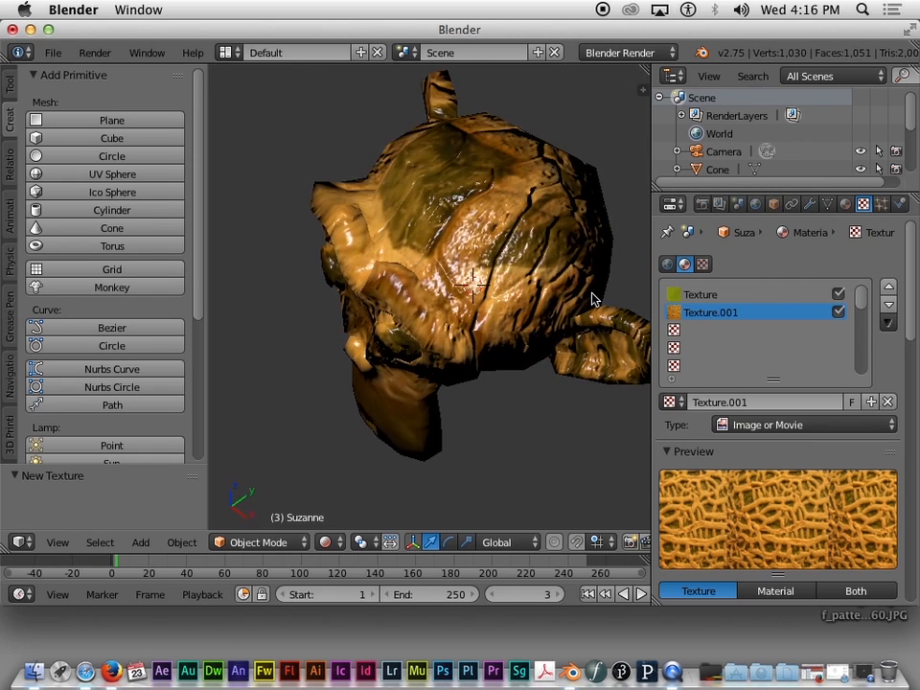
pyautogui.press('KP_4')
pyautogui.press('KP_4')
pyautogui.press('KP_4')
pyautogui.press('KP_4')
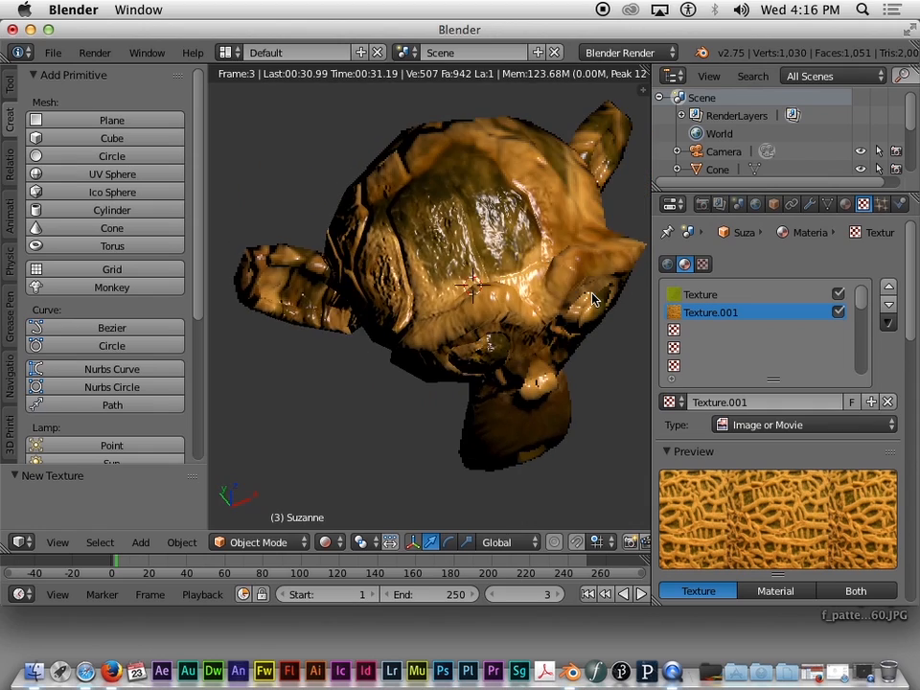
pyautogui.press('KP_4')
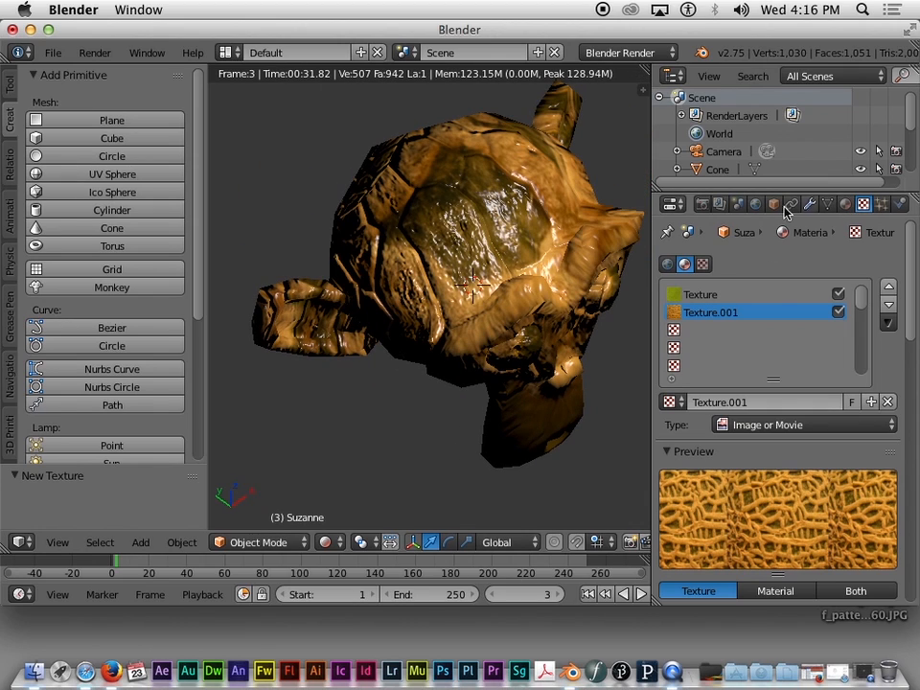
# Lower the specular intensity of the monkey head's Material.001 to 0.042 and check the highlights from several angles.
pyautogui.click(845, 203)
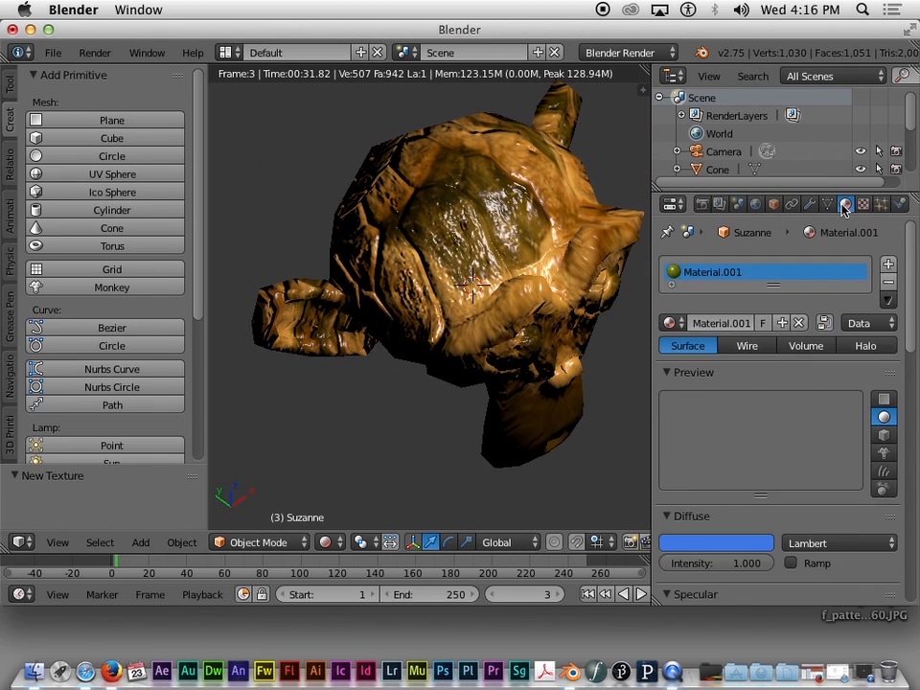
pyautogui.scroll(-2, 911, 259)
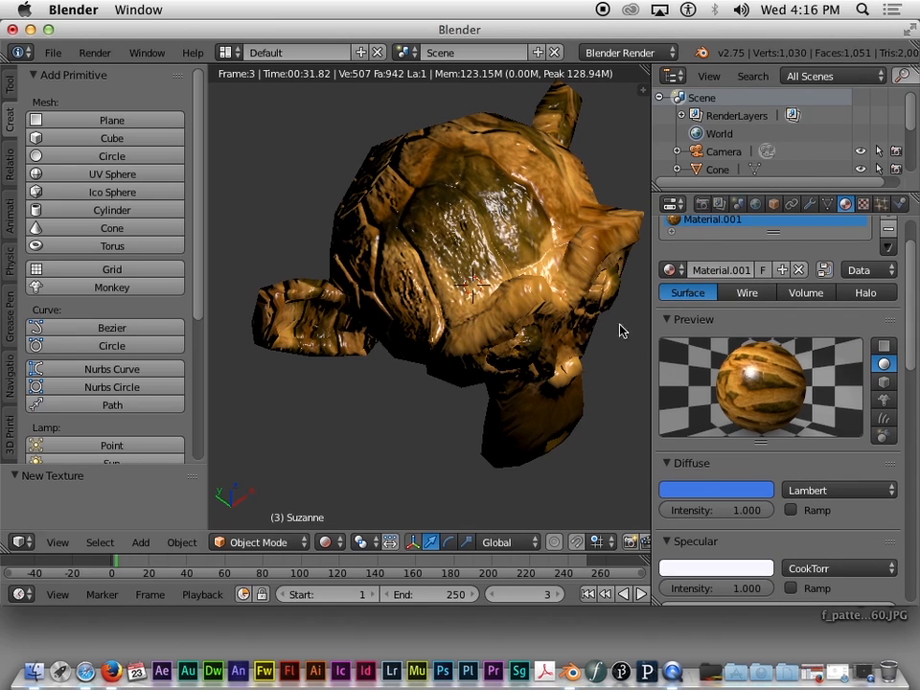
pyautogui.scroll(-4, 799, 428)
pyautogui.moveTo(746, 481); pyautogui.dragTo(671, 484)
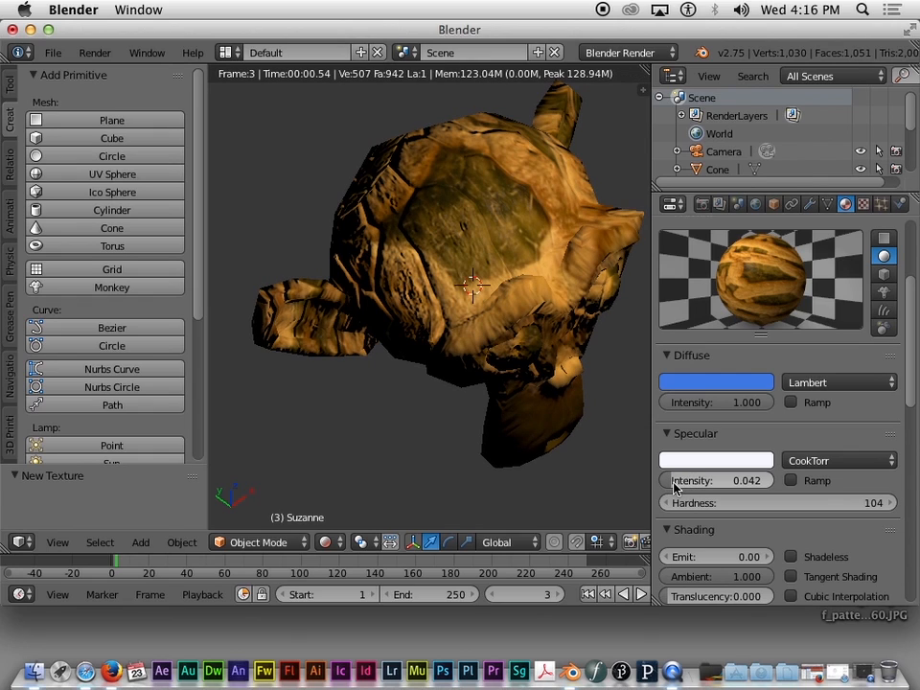
pyautogui.scroll(3, 393, 255)
pyautogui.scroll(-7, 393, 255)
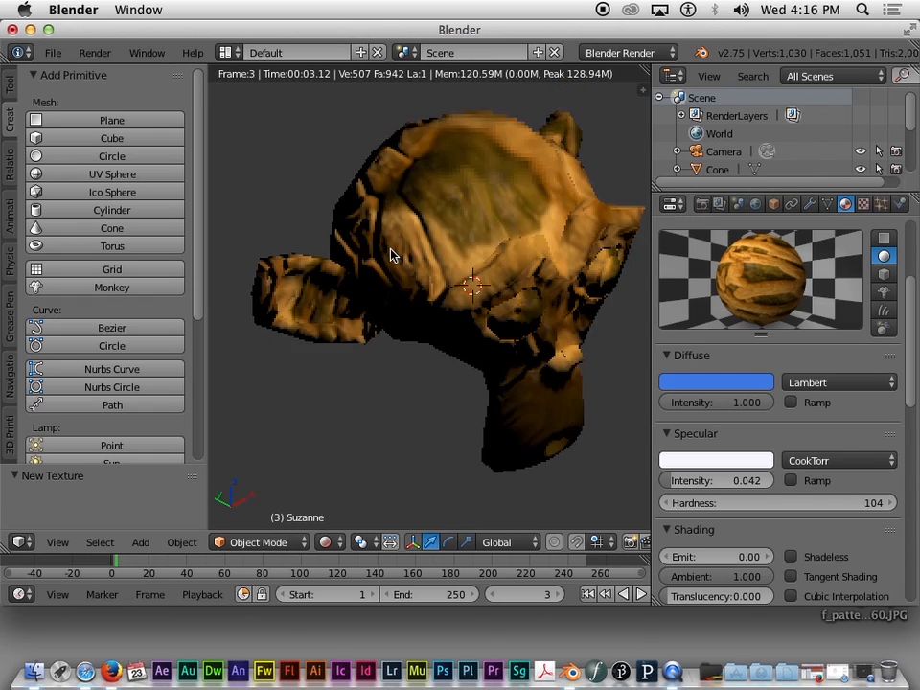
pyautogui.hscroll(-8, 425, 253)
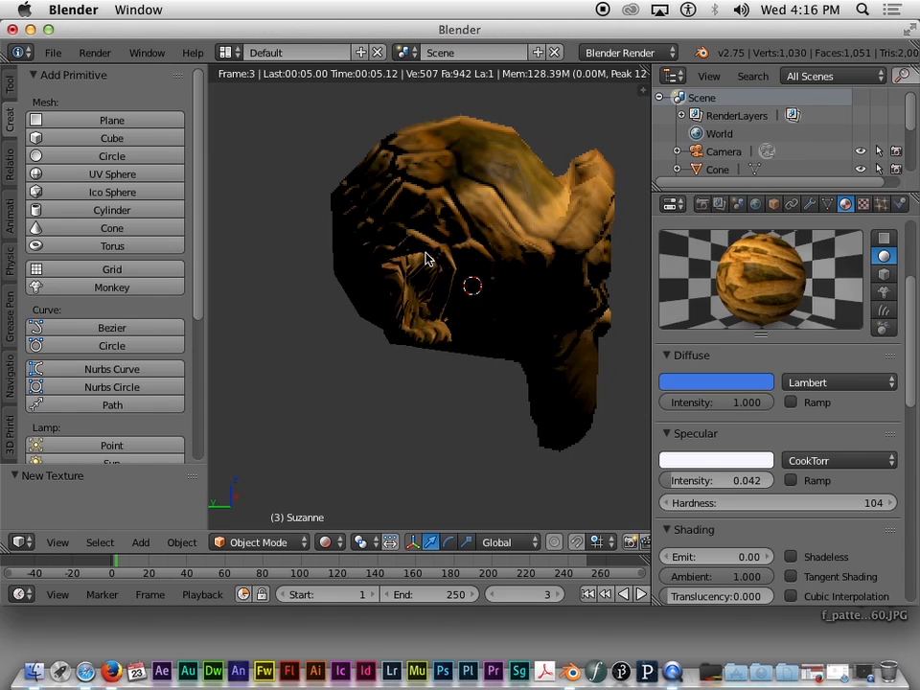
pyautogui.hscroll(5, 428, 253)
pyautogui.hscroll(7, 431, 255)
# Set the specular intensity of the monkey head's material to 0.546 and check the shine from above, front and side.
pyautogui.moveTo(690, 482)
pyautogui.mouseDown()
pyautogui.moveTo(700, 486)
pyautogui.moveTo(661, 486)
pyautogui.moveTo(699, 481)
pyautogui.mouseUp()
pyautogui.scroll(-8, 492, 268)
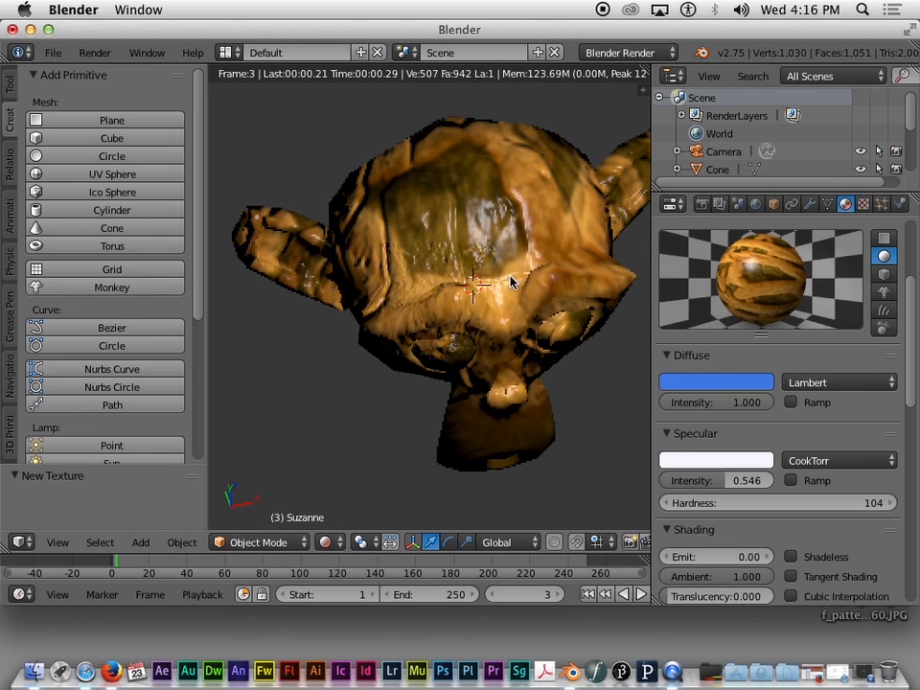
pyautogui.scroll(-3, 543, 324)
pyautogui.scroll(8, 545, 322)
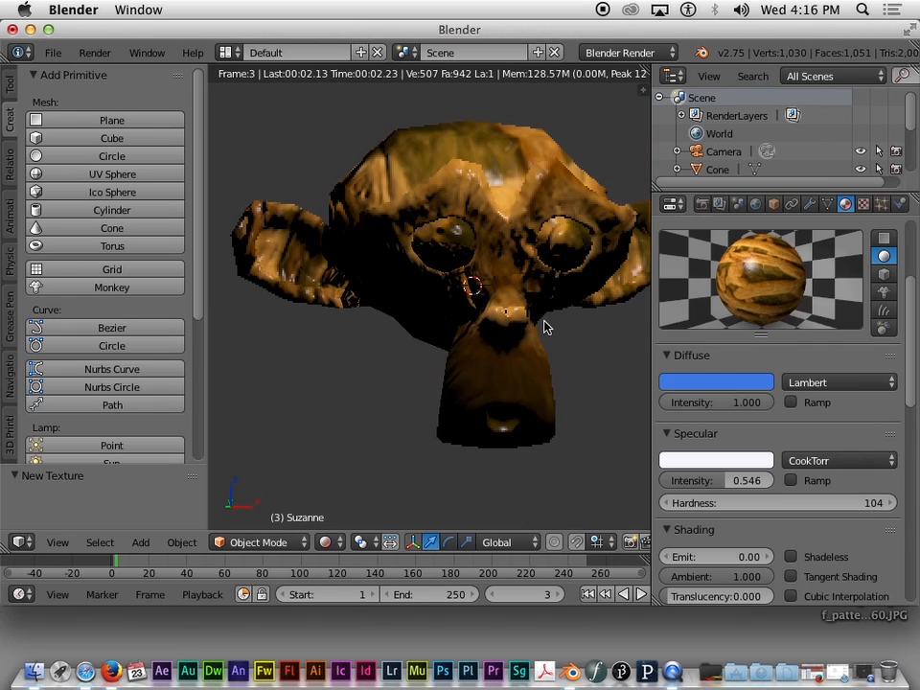
pyautogui.hscroll(8, 547, 322)
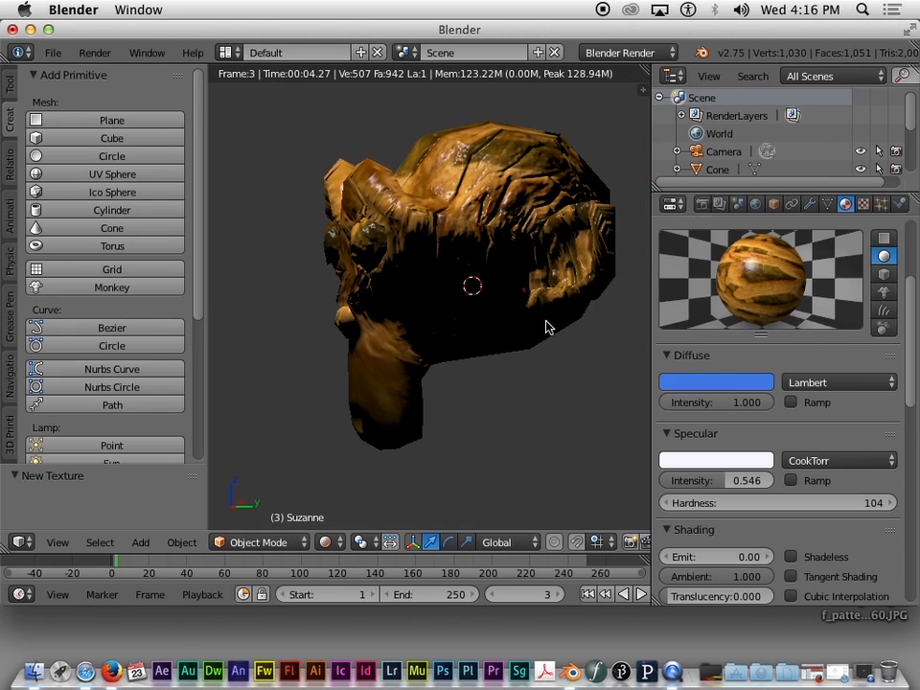
# Review the material's shading, transparency and mirror settings, and return to the settings of the melon skin texture.
pyautogui.scroll(-5, 912, 363)
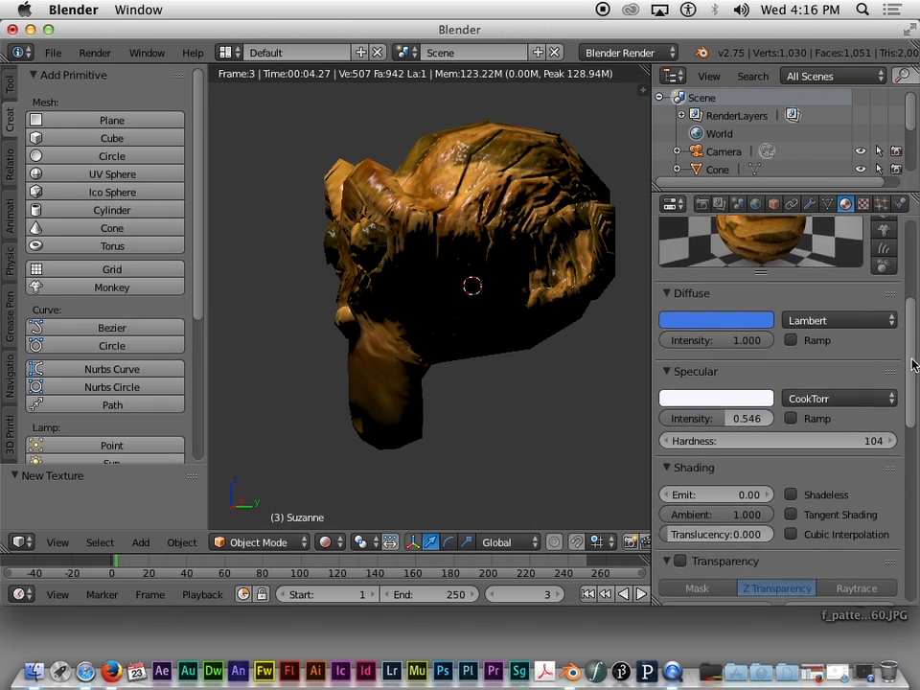
pyautogui.moveTo(914, 406)
pyautogui.mouseDown()
pyautogui.moveTo(912, 262)
pyautogui.moveTo(908, 362)
pyautogui.mouseUp()
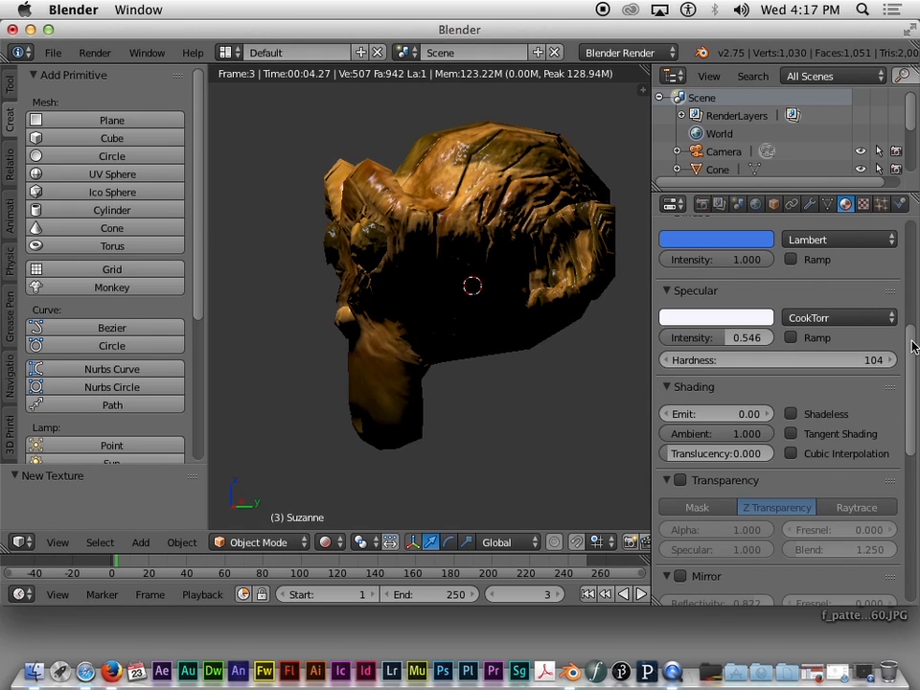
pyautogui.moveTo(913, 347); pyautogui.dragTo(919, 401)
pyautogui.click(865, 204)
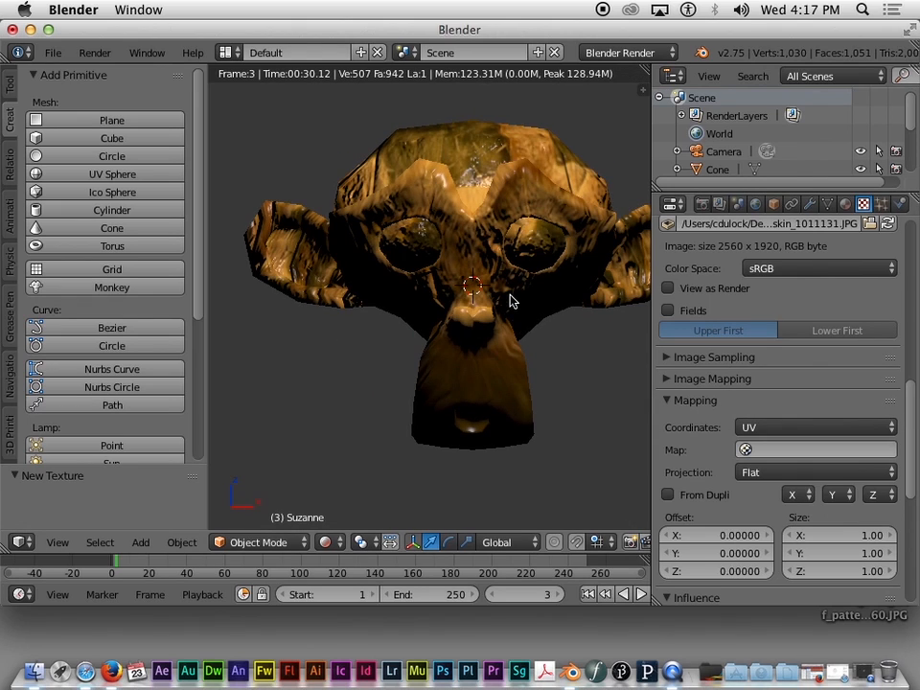
# Inspect how the combined textures and reduced shine look on the rendered monkey head's forehead, face and sides.
pyautogui.press('KP_8')
pyautogui.press('KP_8')
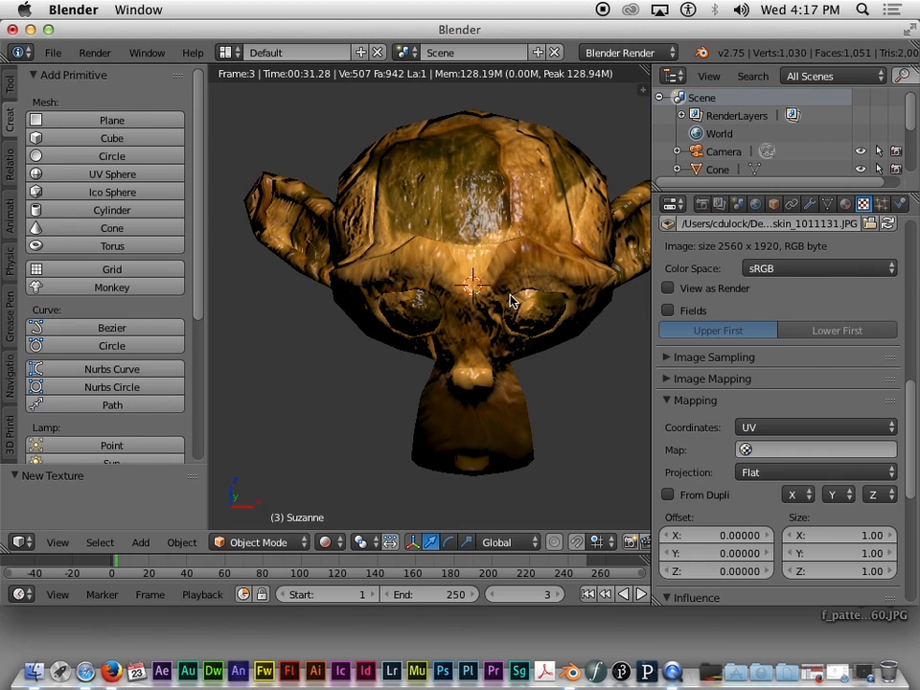
pyautogui.press('KP_2')
pyautogui.press('KP_2')
pyautogui.press('KP_2')
pyautogui.press('KP_8')
pyautogui.press('KP_8')
pyautogui.press('KP_4')
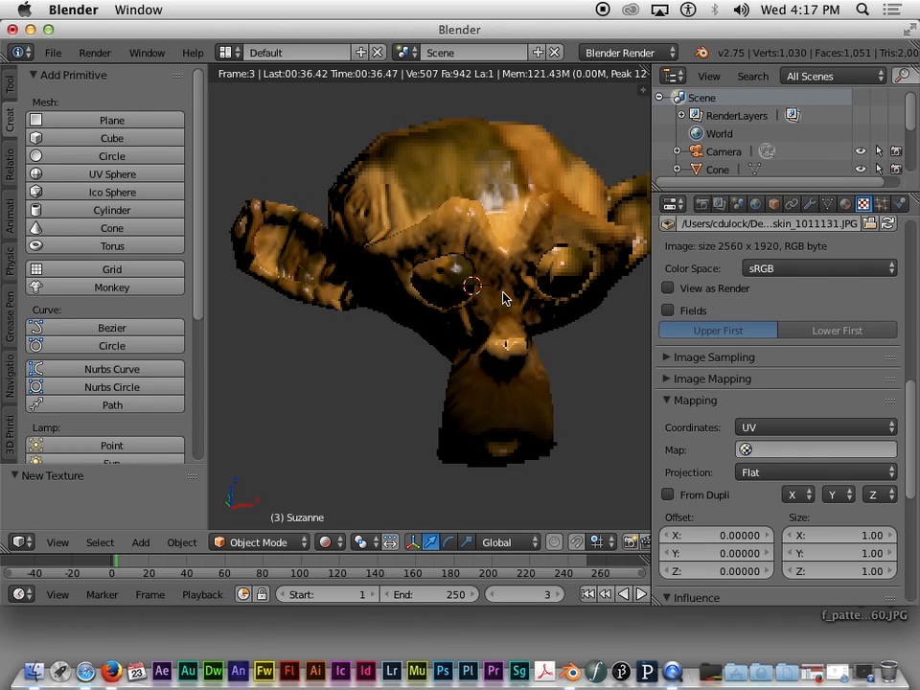
pyautogui.press('KP_4')
pyautogui.press('KP_4')
pyautogui.press('KP_8')
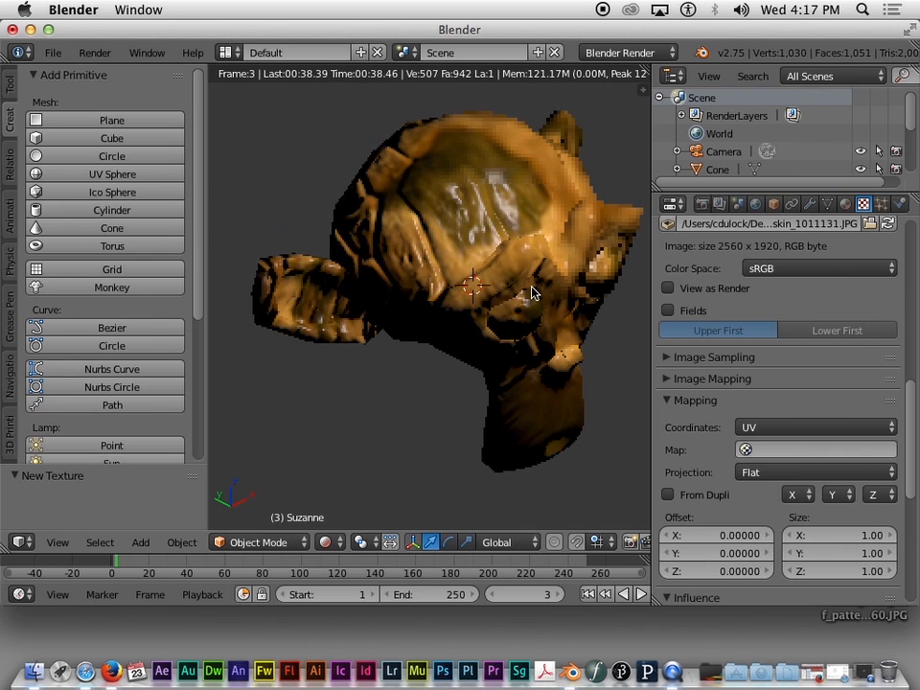
pyautogui.press('KP_2')
pyautogui.press('KP_2')
pyautogui.press('KP_4')
pyautogui.press('KP_6')
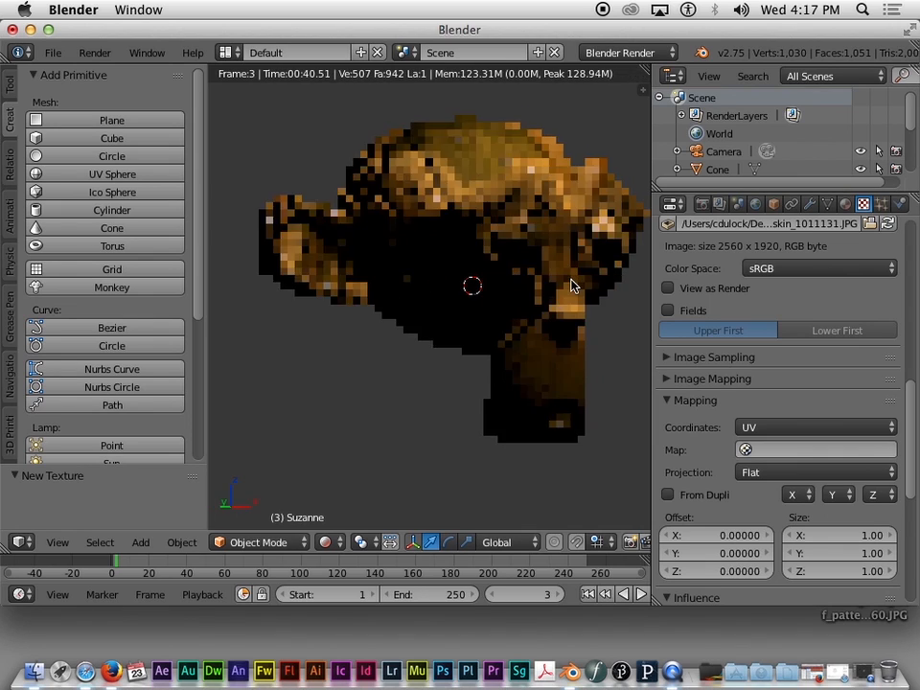
pyautogui.press('KP_6')
pyautogui.press('KP_6')
pyautogui.press('KP_6')
pyautogui.press('KP_6')
pyautogui.press('KP_4')
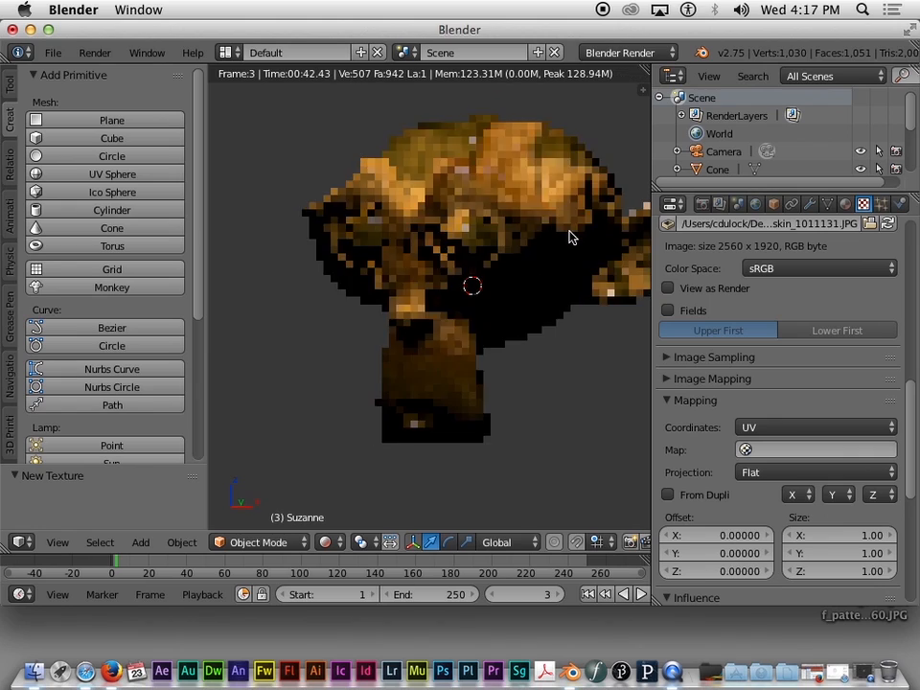
pyautogui.press('KP_4')
pyautogui.press('KP_6')
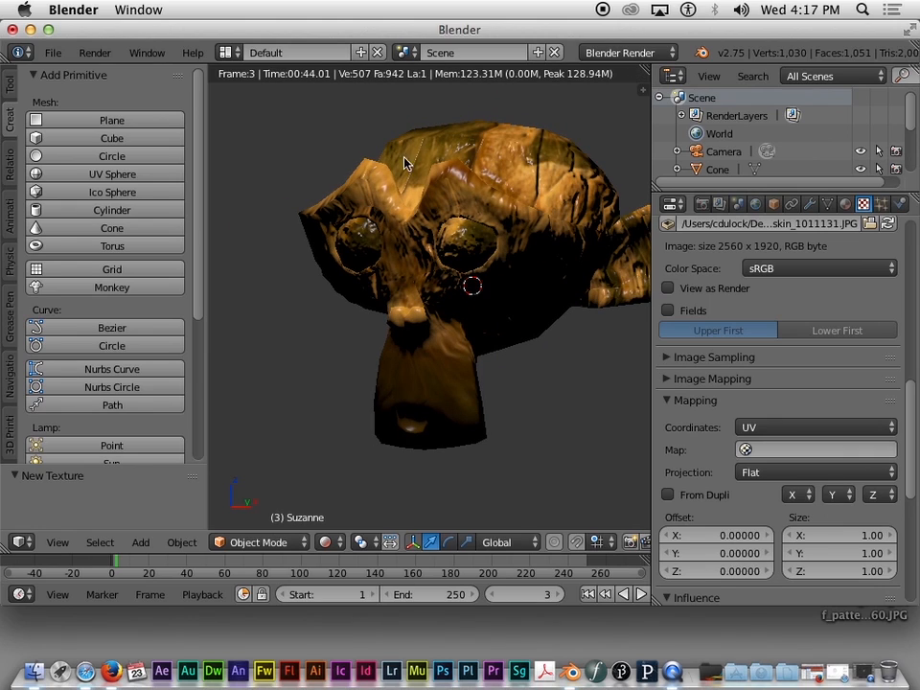
# Switch the viewport shading from Rendered to Material and on to Solid.
pyautogui.click(325, 543)
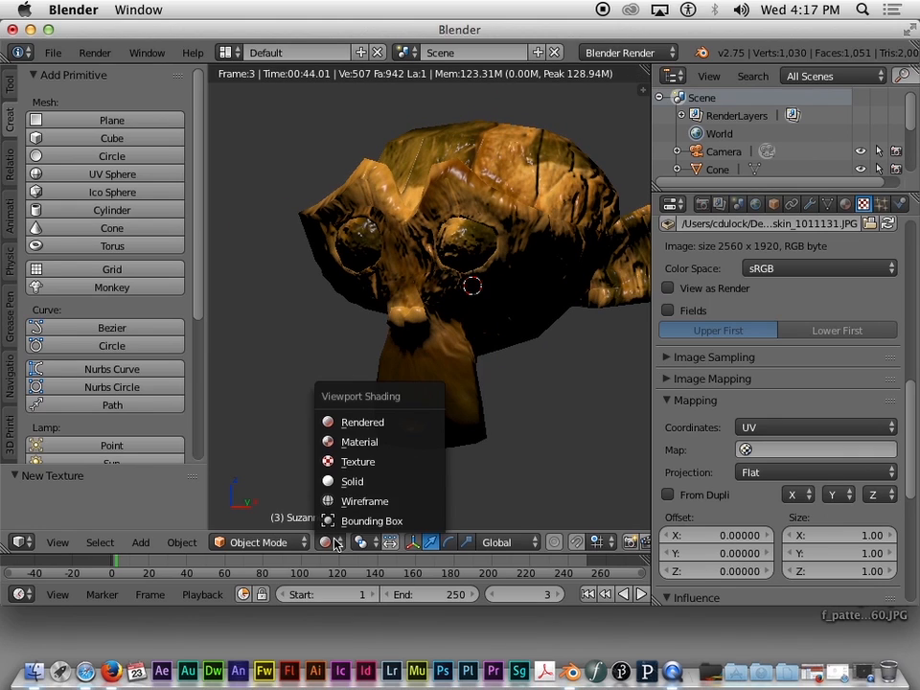
pyautogui.click(353, 440)
pyautogui.click(326, 543)
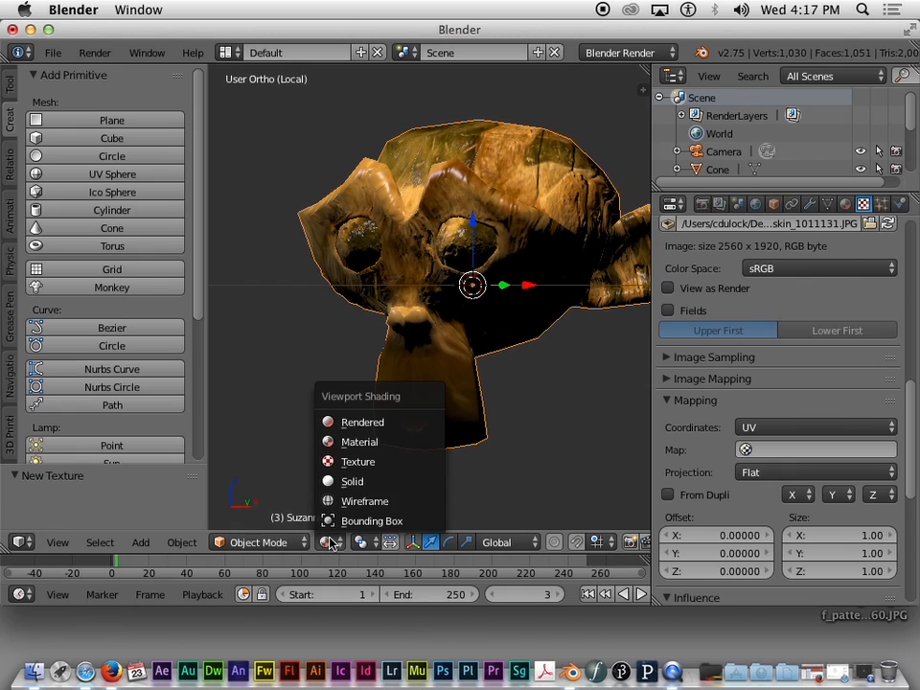
pyautogui.click(351, 482)
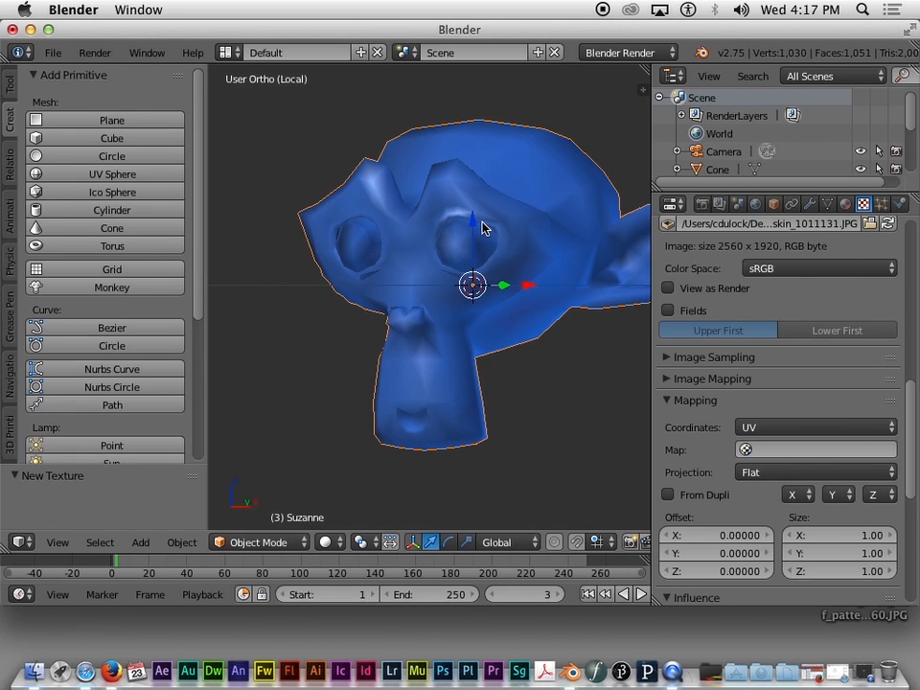
# Examine the solid-shaded monkey head from the front and at slight side angles.
pyautogui.press('KP_6')
pyautogui.press('KP_4')
pyautogui.press('KP_4')
pyautogui.click(340, 543)
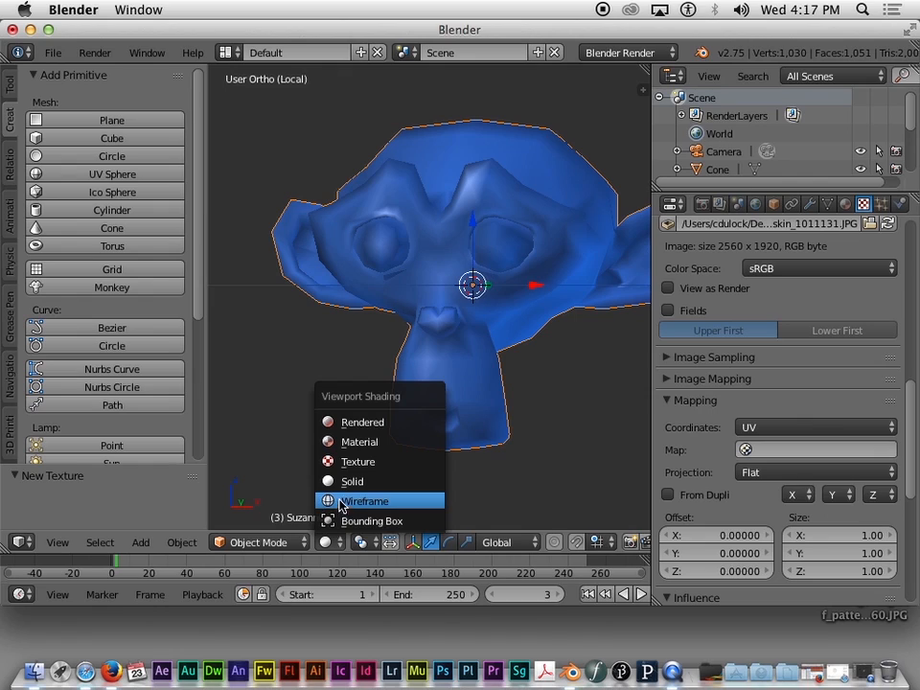
pyautogui.press('KP_4')
pyautogui.press('KP_4')
pyautogui.press('KP_4')
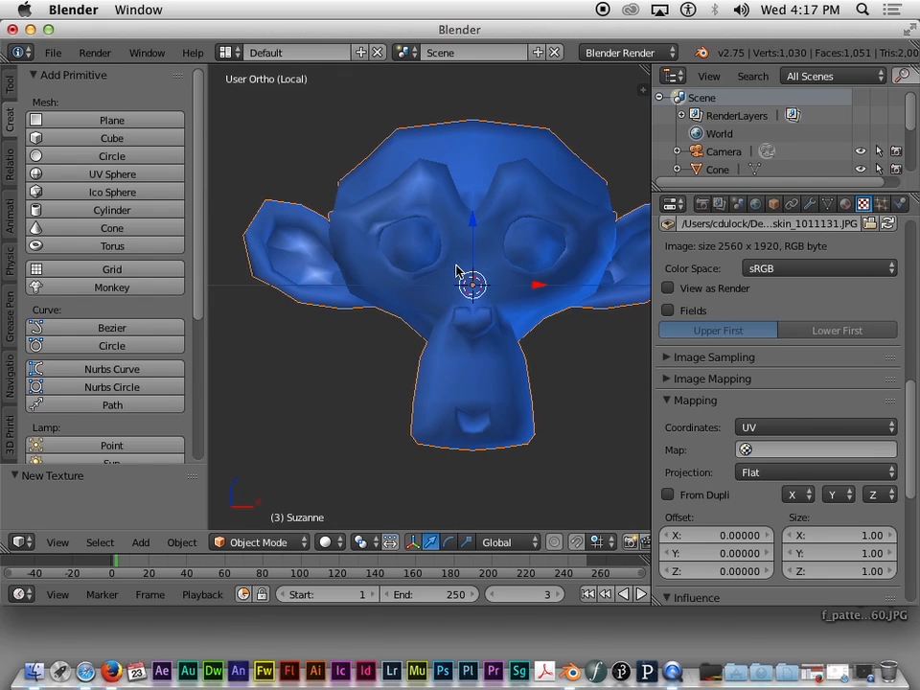
pyautogui.press('KP_6')
pyautogui.press('KP_6')
pyautogui.press('KP_6')
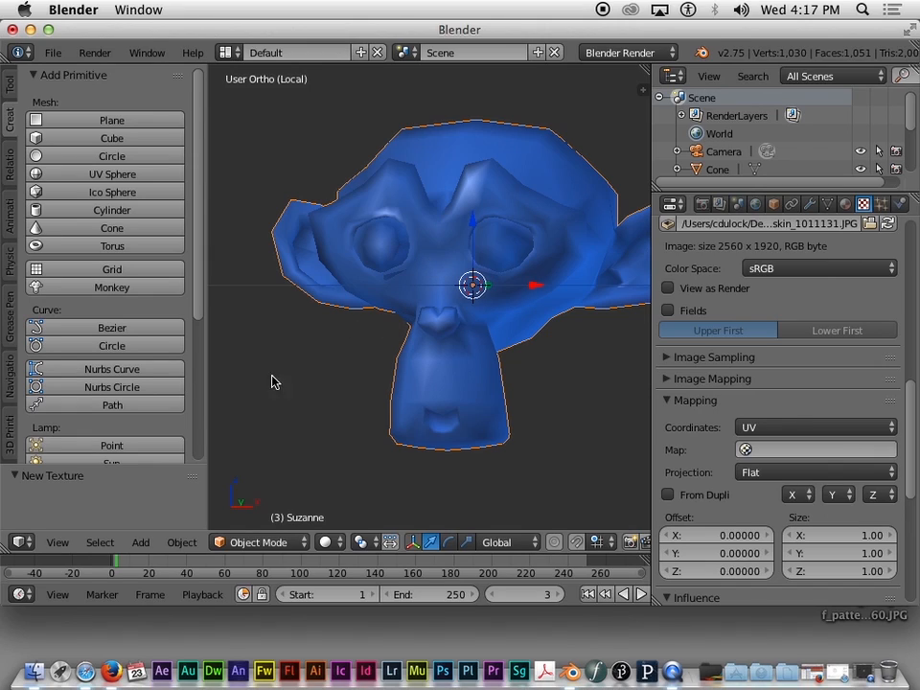
# Smooth all of the monkey head's vertices twice in Edit Mode with a smoothing of 0.500.
pyautogui.press('Tab')
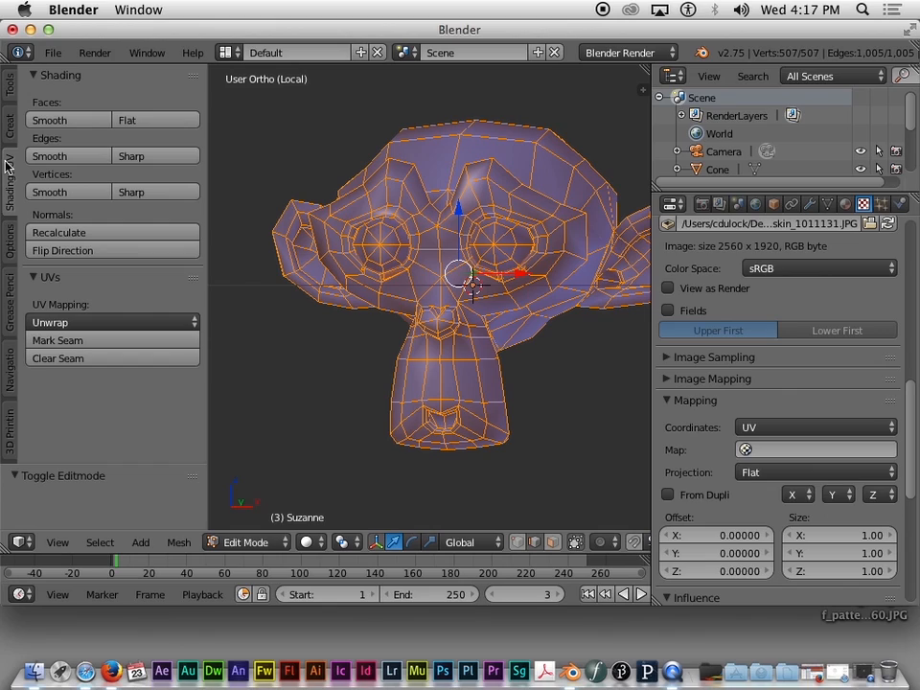
pyautogui.click(10, 85)
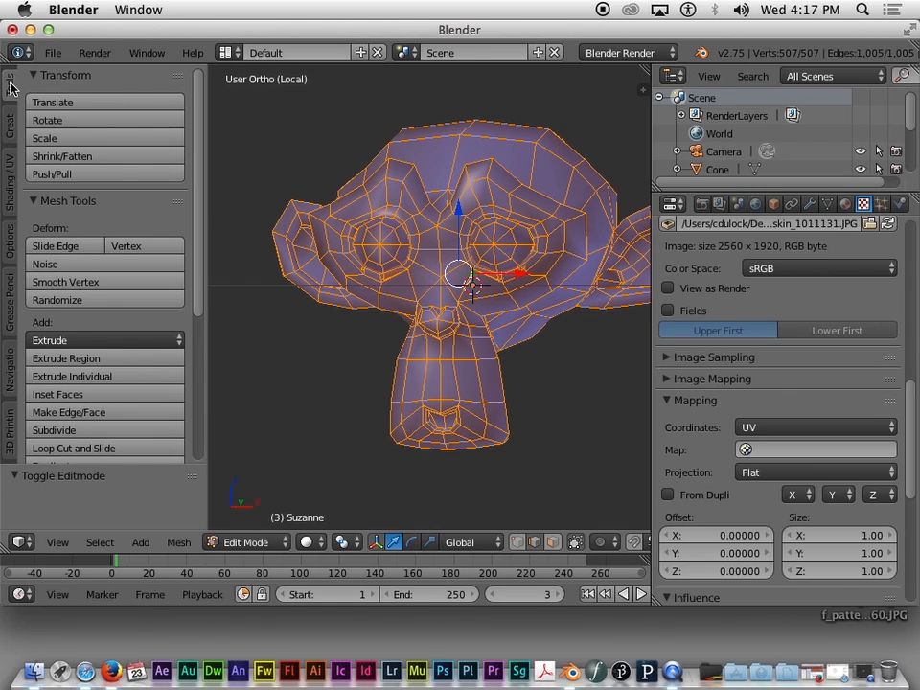
pyautogui.click(64, 282)
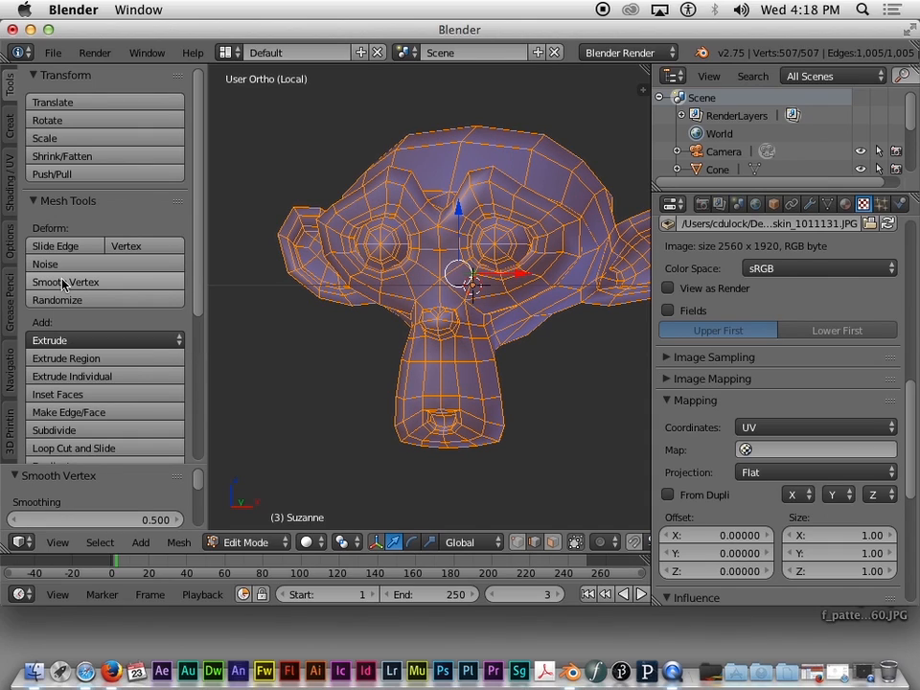
pyautogui.click(63, 283)
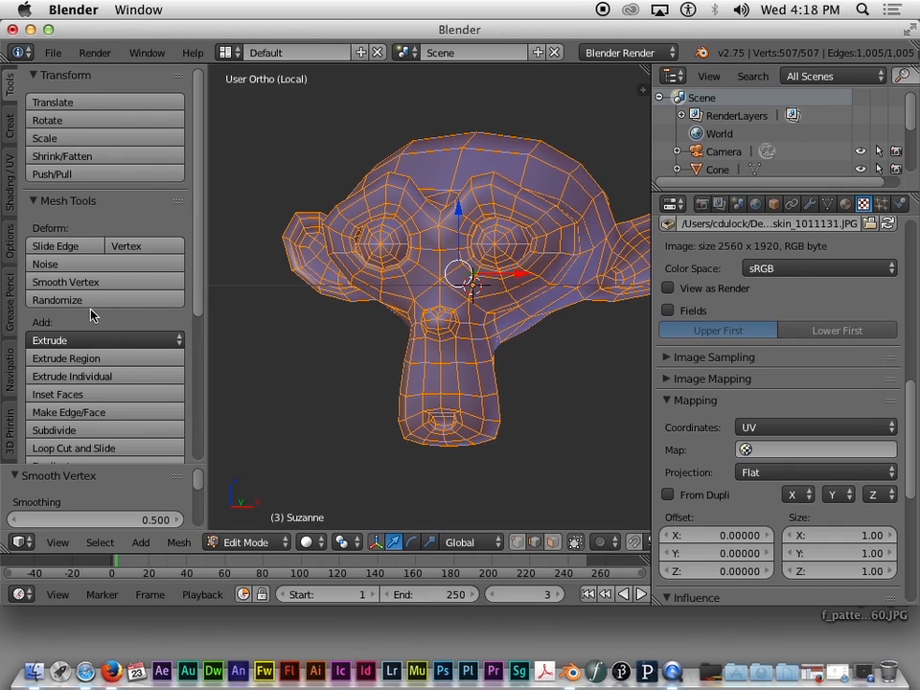
# Subdivide the entire monkey head mesh twice, with one cut each time.
pyautogui.scroll(-5, 91, 310)
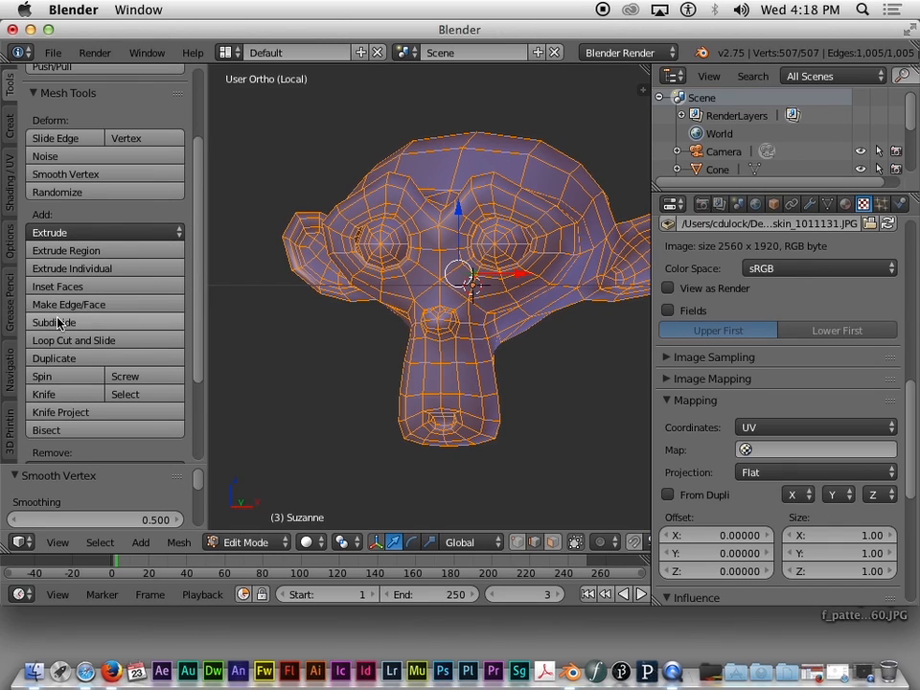
pyautogui.click(53, 324)
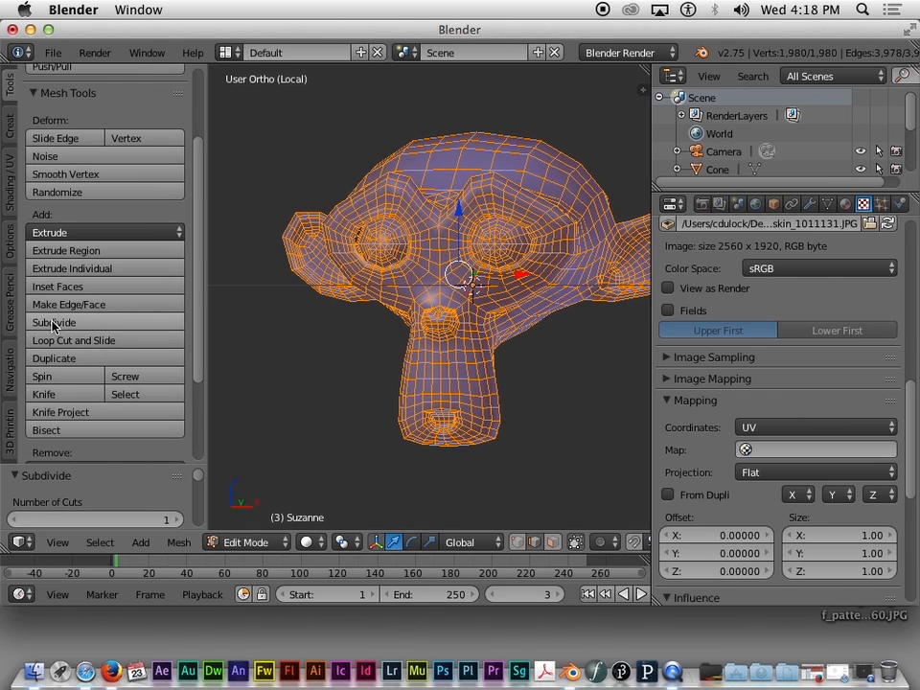
pyautogui.click(53, 324)
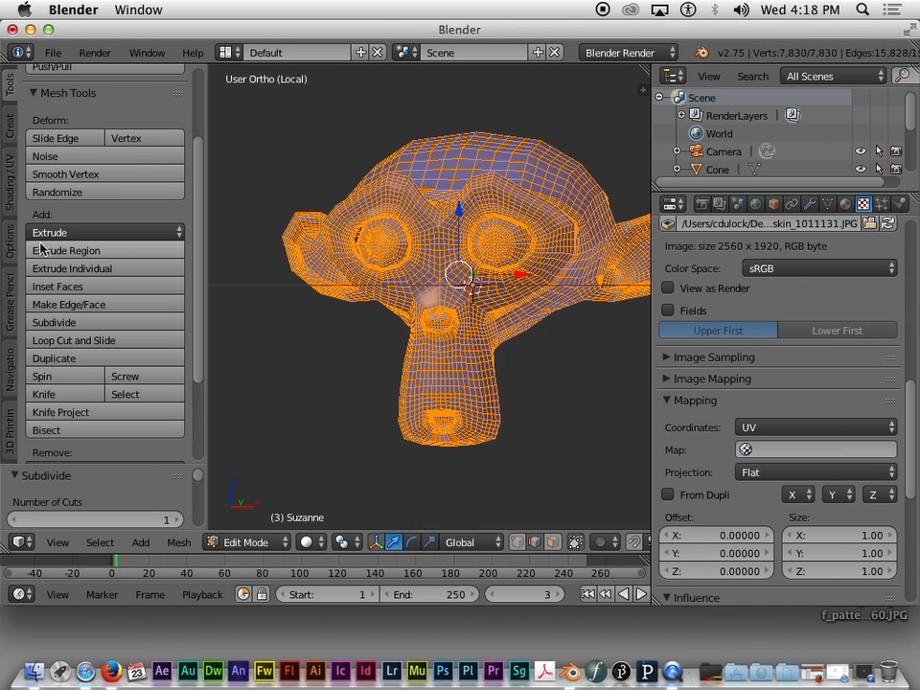
# Smooth the subdivided mesh's vertices several times at 0.500 and return to Object Mode.
pyautogui.click(72, 176)
pyautogui.click(73, 176)
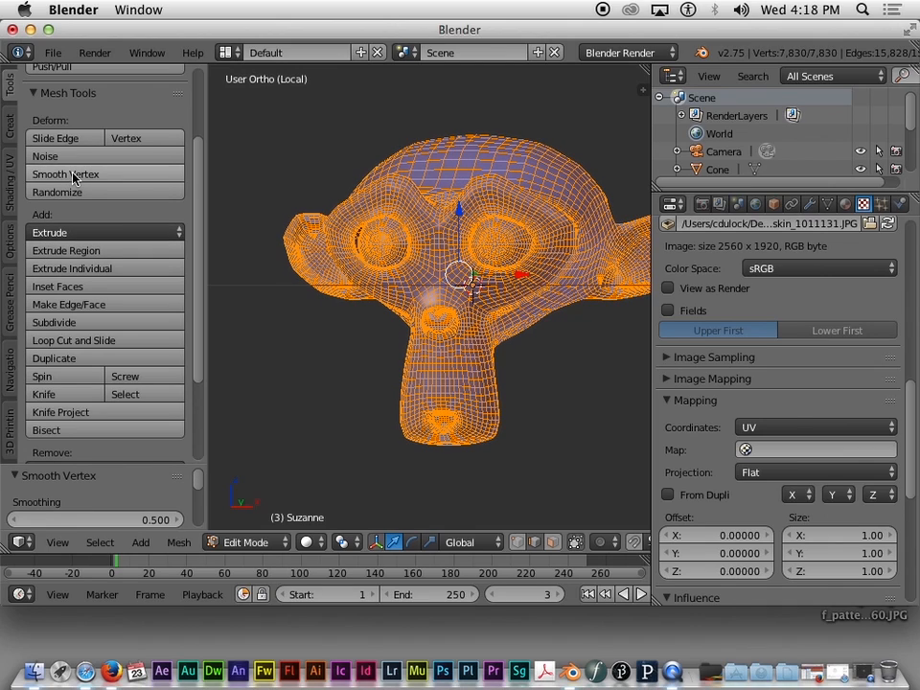
pyautogui.click(73, 175)
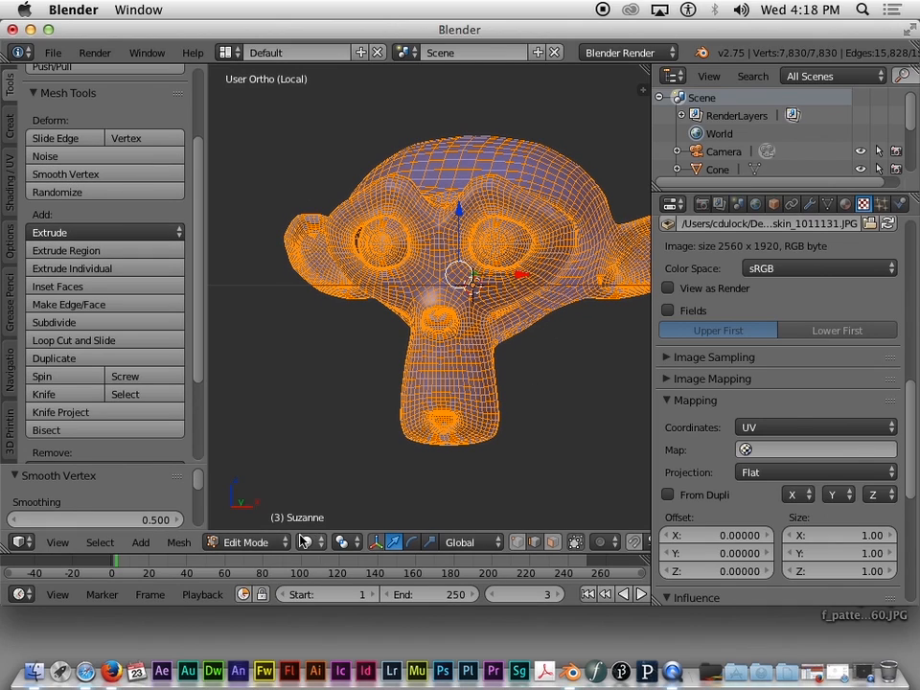
pyautogui.press('Tab')
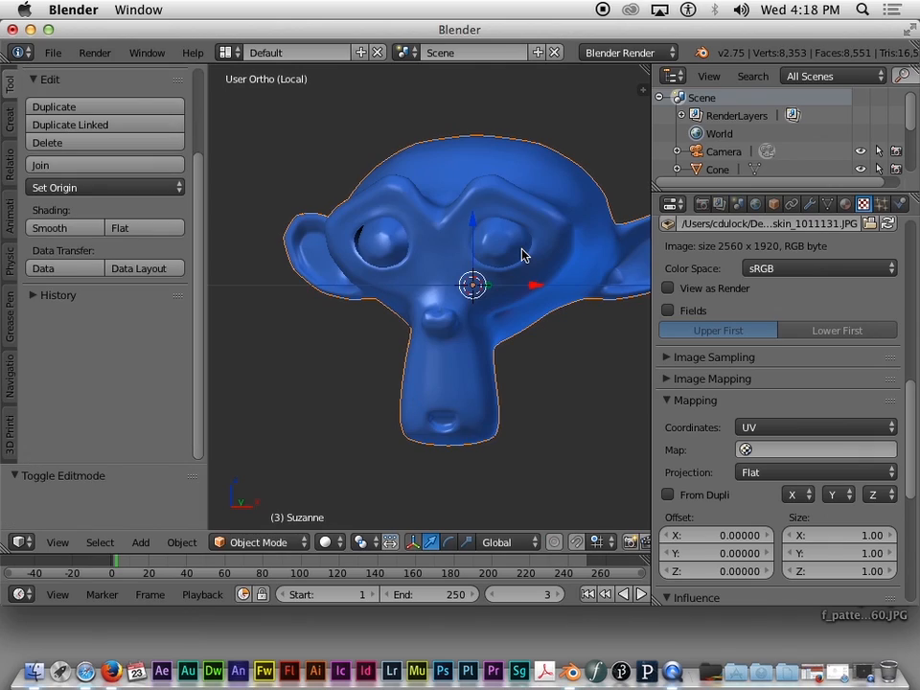
# Examine the smoothed monkey head's surface from the front and from both sides.
pyautogui.press('KP_4')
pyautogui.press('KP_4')
pyautogui.press('KP_4')
pyautogui.press('KP_4')
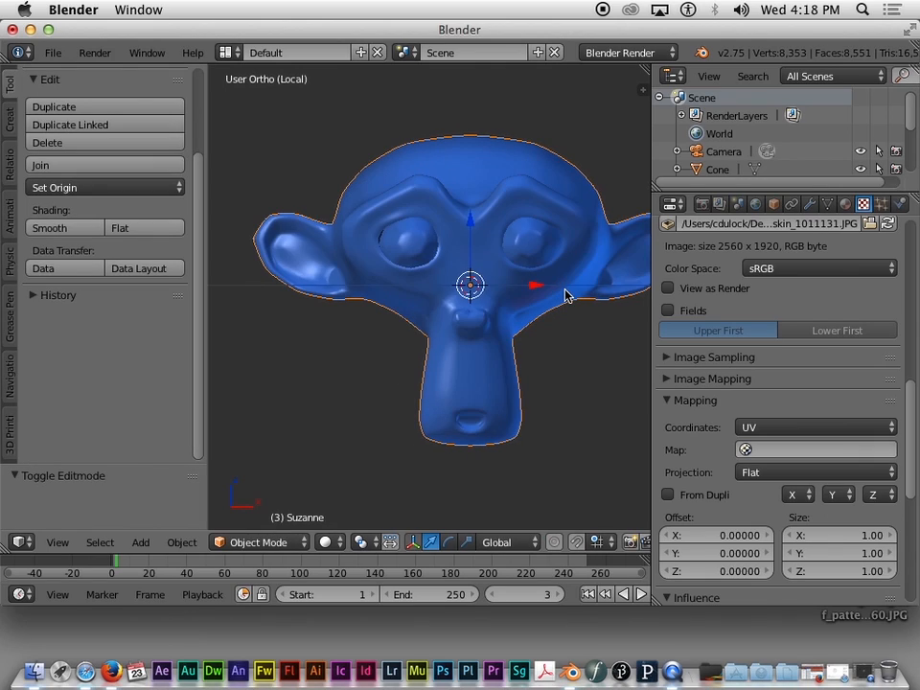
pyautogui.press('KP_4')
pyautogui.press('KP_4')
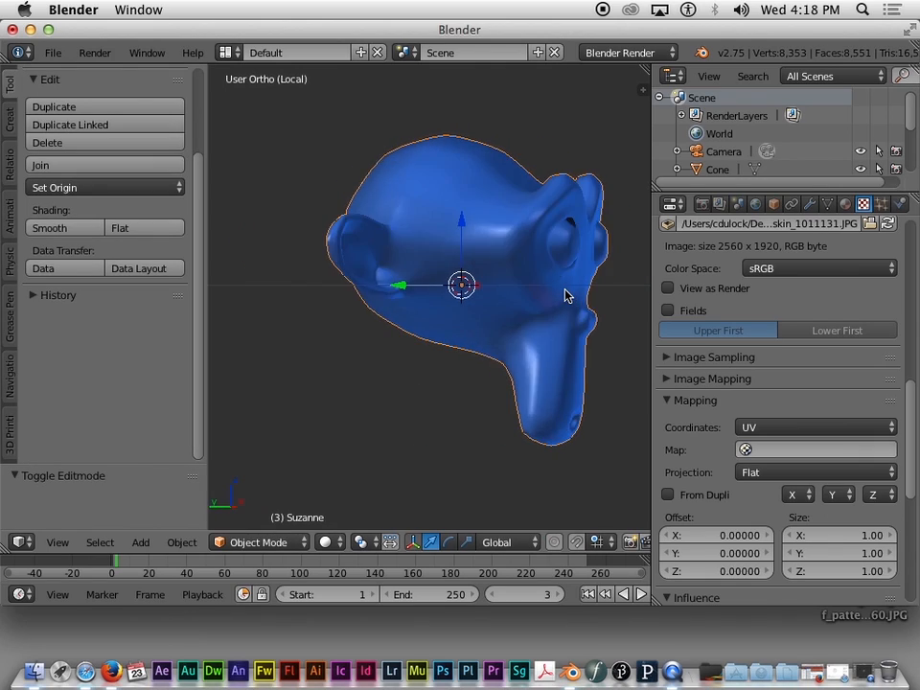
pyautogui.press('KP_6')
pyautogui.press('KP_6')
pyautogui.press('KP_6')
pyautogui.press('KP_6')
pyautogui.press('KP_6')
pyautogui.press('KP_6')
pyautogui.press('KP_6')
pyautogui.press('KP_6')
pyautogui.press('KP_6')
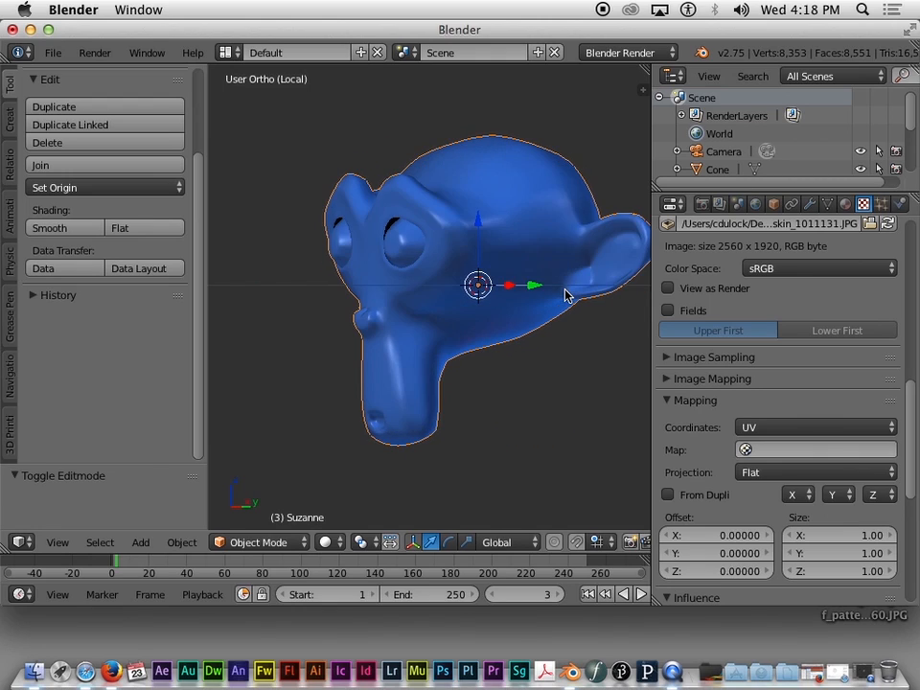
pyautogui.press('KP_4')
pyautogui.press('KP_4')
pyautogui.press('KP_4')
pyautogui.press('KP_4')
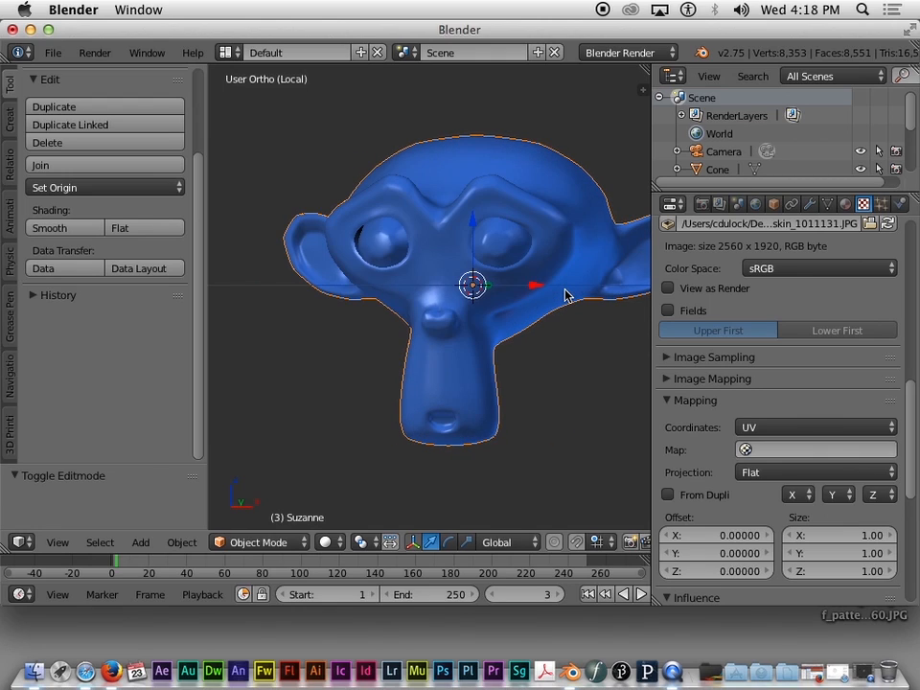
# Inspect the smoothed head from tilted angles below and above, checking the brow, snout, skull and ears.
pyautogui.press('KP_8')
pyautogui.press('KP_8')
pyautogui.press('KP_8')
pyautogui.press('KP_2')
pyautogui.press('KP_2')
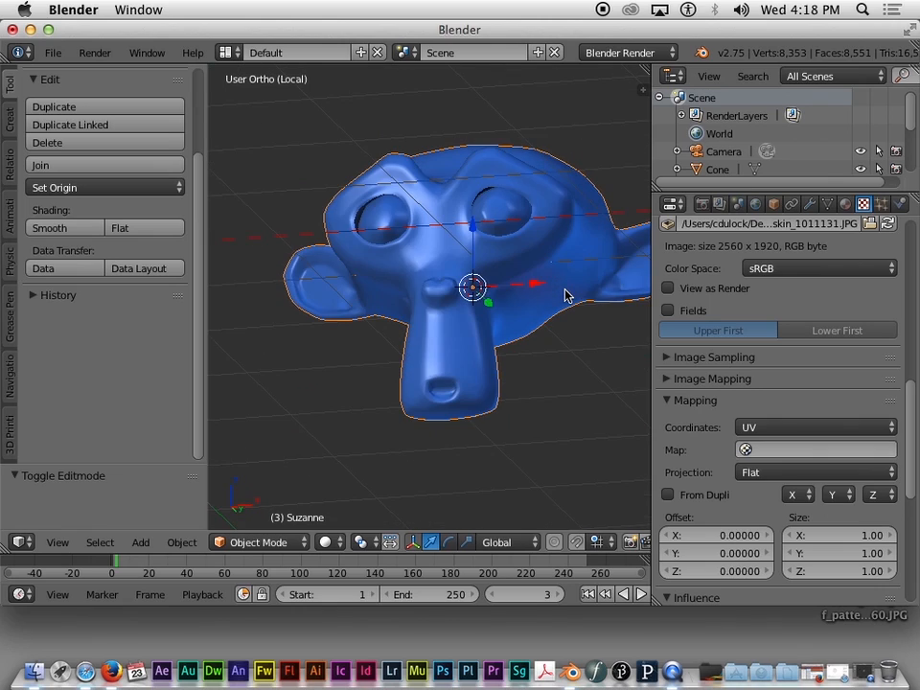
pyautogui.press('KP_4')
pyautogui.press('KP_4')
pyautogui.press('KP_4')
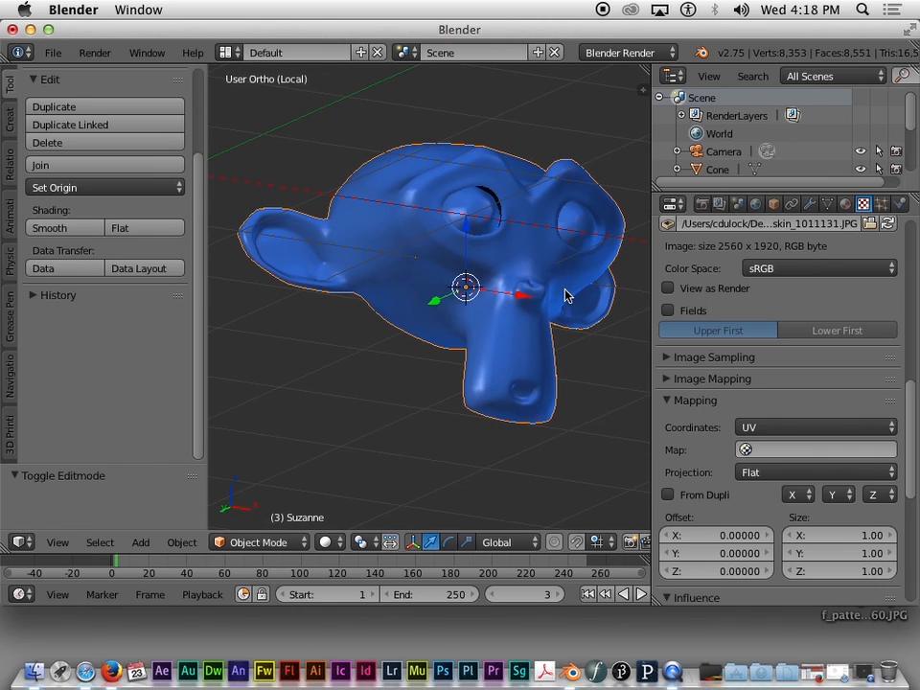
pyautogui.press('KP_4')
pyautogui.press('KP_6')
pyautogui.press('KP_6')
pyautogui.press('KP_6')
pyautogui.press('KP_6')
pyautogui.press('KP_6')
pyautogui.press('KP_6')
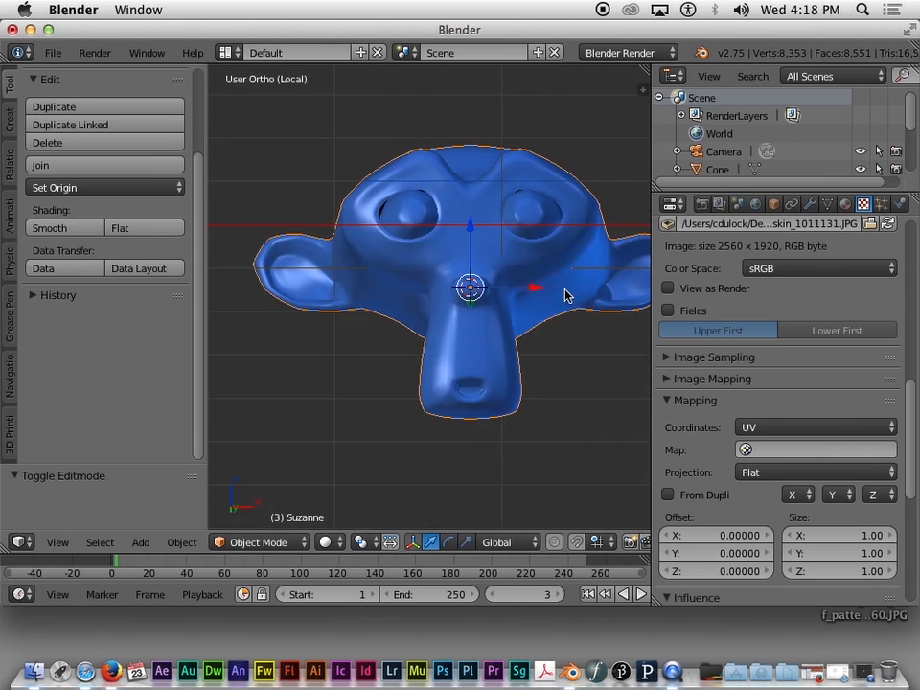
pyautogui.press('KP_2')
pyautogui.press('KP_2')
pyautogui.press('KP_8')
pyautogui.press('KP_8')
pyautogui.press('KP_8')
pyautogui.press('KP_8')
pyautogui.press('KP_8')
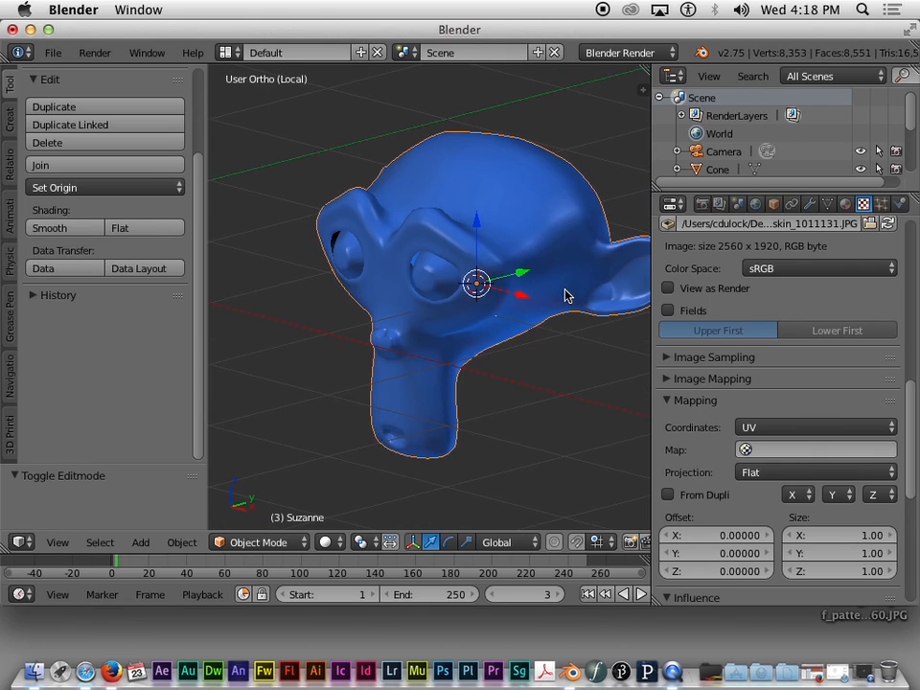
pyautogui.press('KP_2')
pyautogui.press('KP_2')
pyautogui.press('KP_6')
pyautogui.press('KP_6')
pyautogui.press('KP_6')
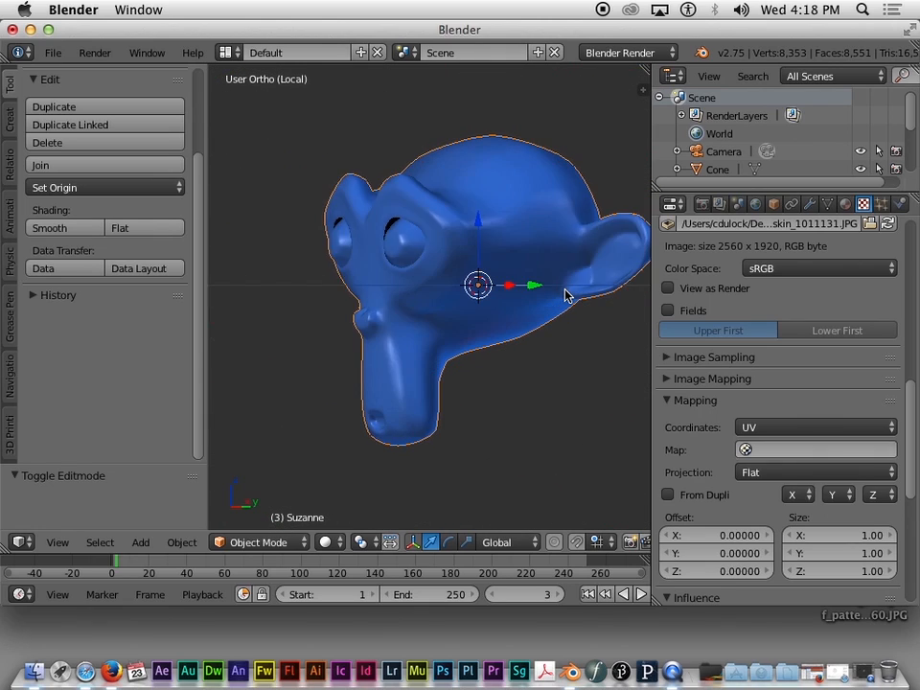
# Compare the smoothed head's eye sockets, brow and snout by turning between its two sides at eye level.
pyautogui.press('KP_4')
pyautogui.press('KP_4')
pyautogui.press('KP_4')
pyautogui.press('KP_4')
pyautogui.press('KP_4')
pyautogui.press('KP_4')
pyautogui.press('KP_4')
pyautogui.press('KP_4')
pyautogui.press('KP_4')
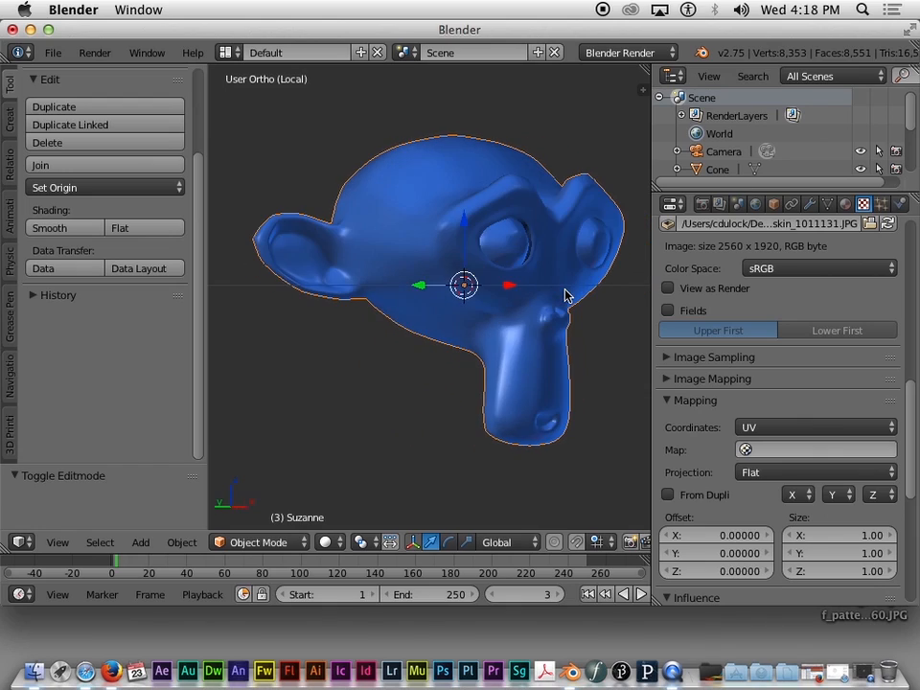
pyautogui.press('KP_6')
pyautogui.press('KP_6')
pyautogui.press('KP_6')
pyautogui.press('KP_6')
pyautogui.press('KP_6')
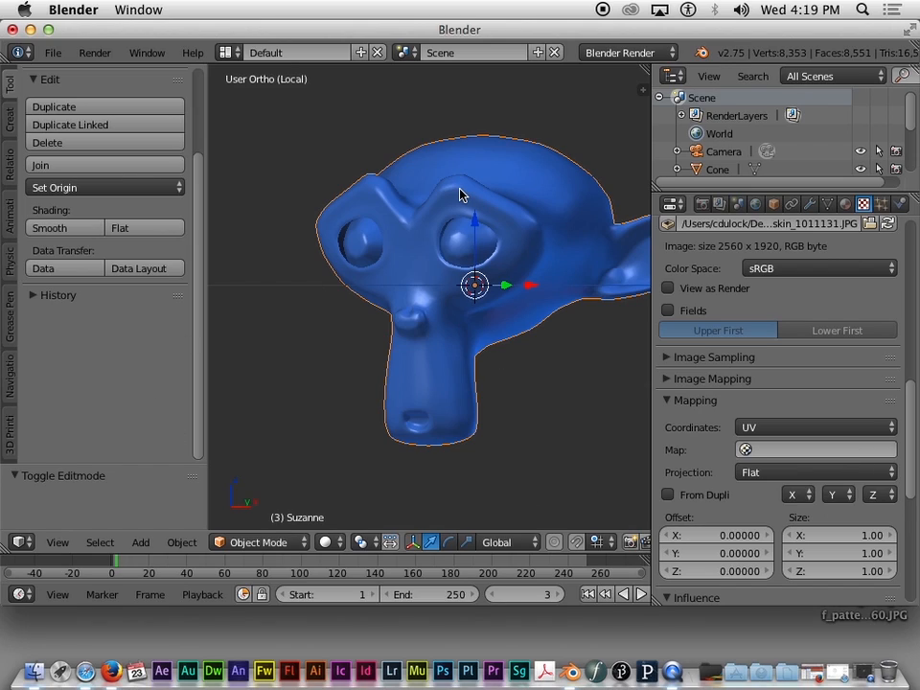
pyautogui.press('KP_4')
pyautogui.press('KP_6')
pyautogui.press('KP_4')
pyautogui.press('KP_4')
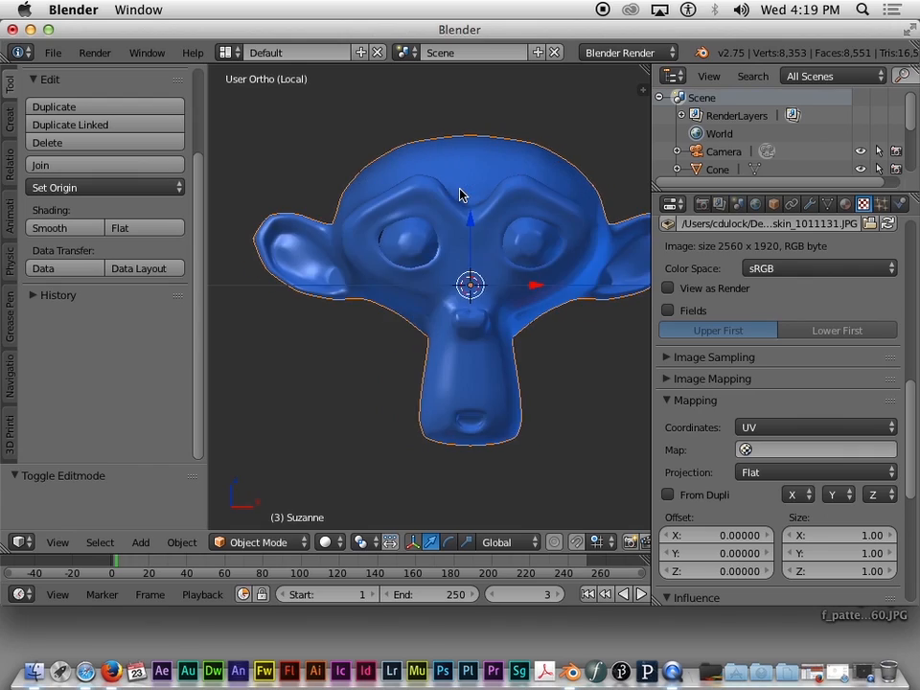
pyautogui.press('KP_6')
pyautogui.press('KP_6')
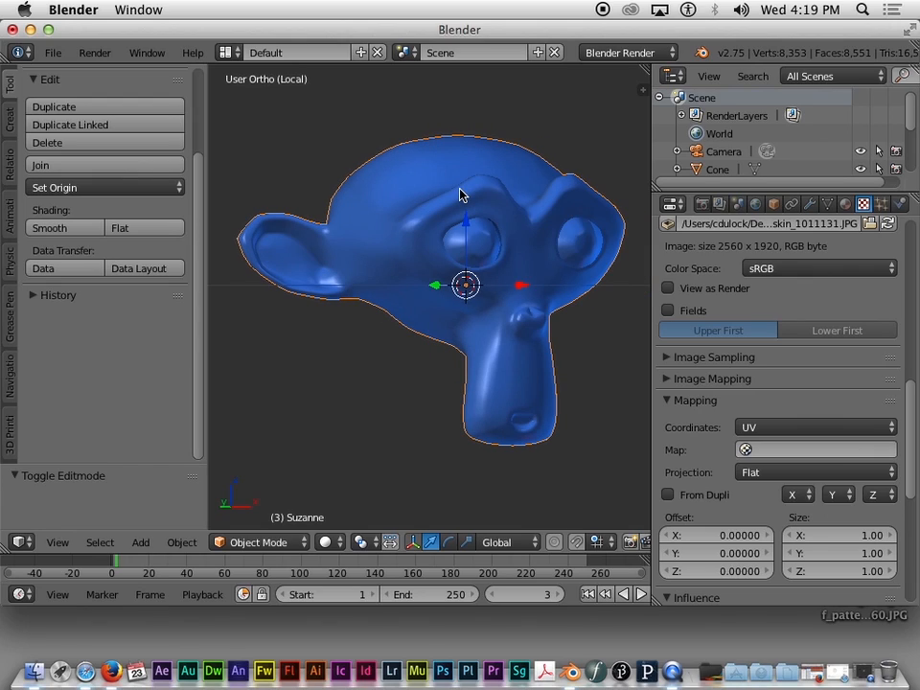